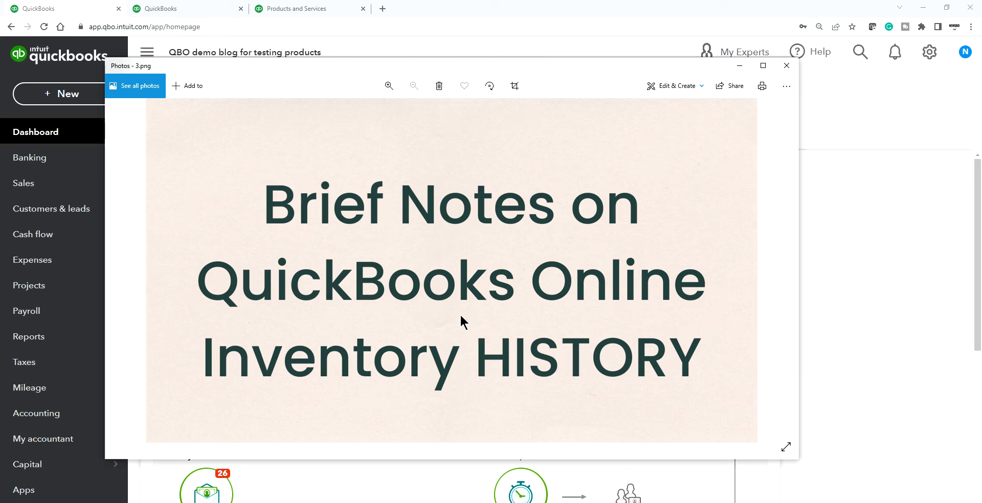
- View the item types offered when adding a new product or service, and close the type chooser
click(296, 6)
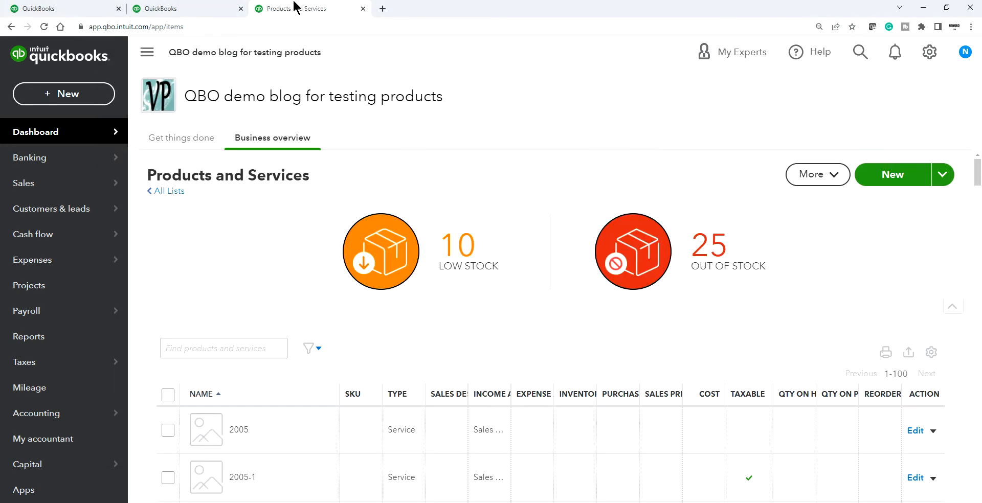
click(900, 176)
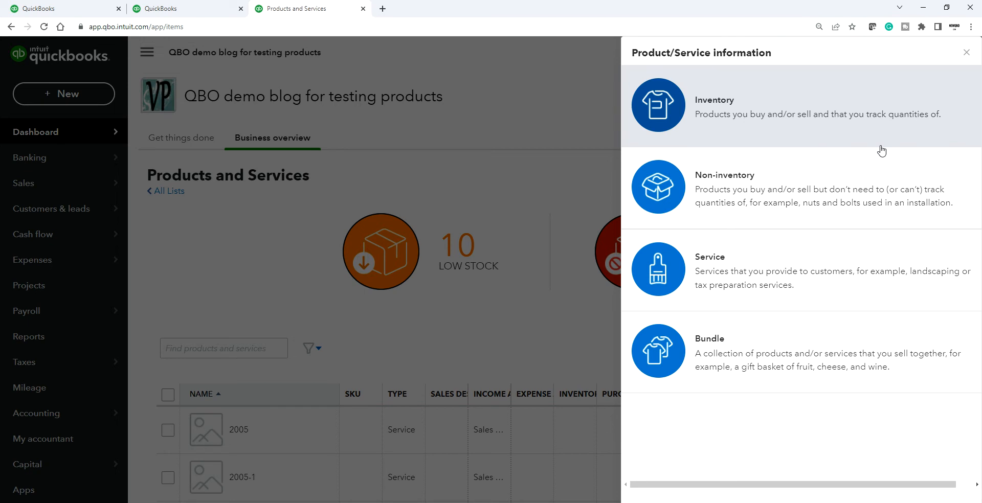
click(966, 53)
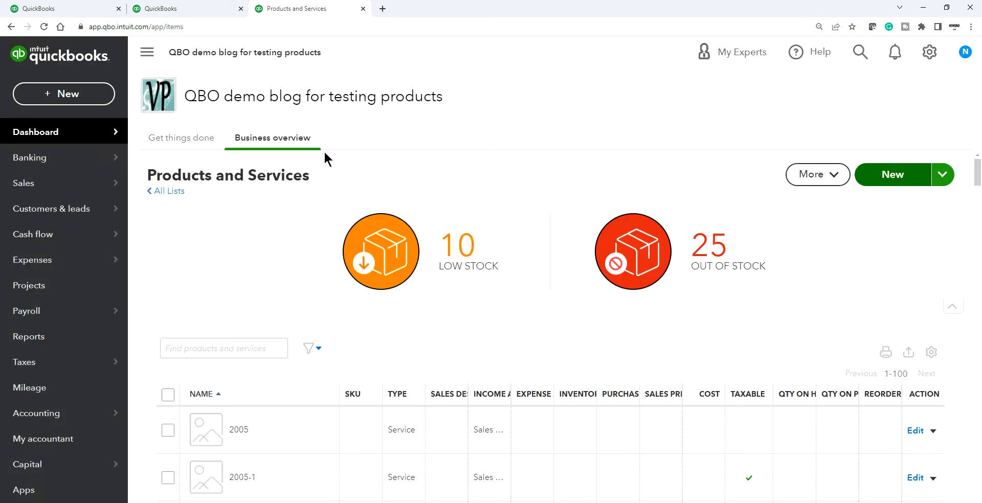
- Switch to the Photos slides and advance from 3.png to the test drive slide, 5.png
key(alt+Tab)
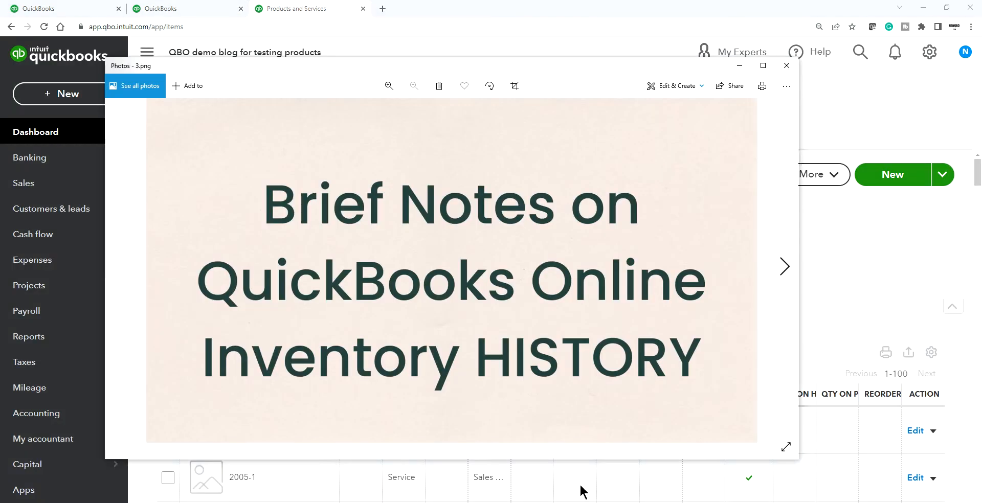
click(785, 268)
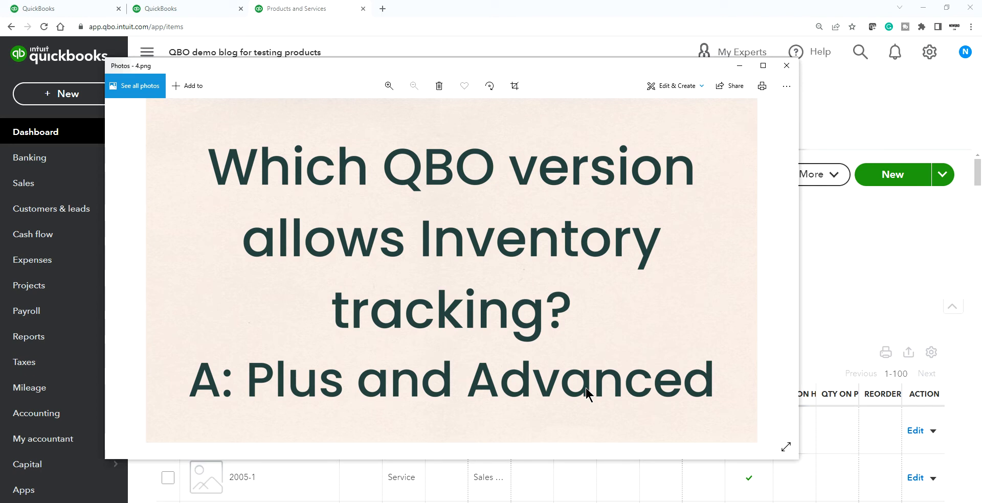
click(781, 269)
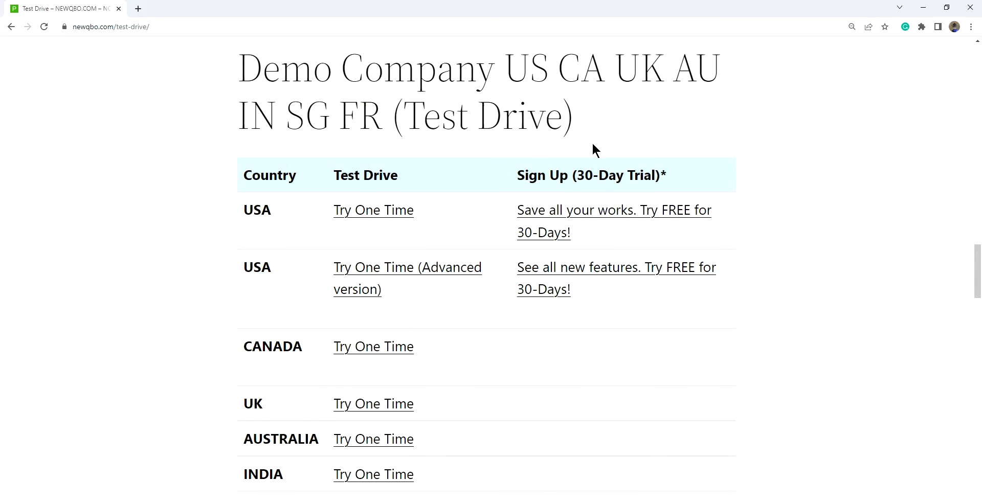
- Examine the newqbo.com test drive page, including its table of one-time test drives and 30-day trial sign-ups by country
scroll(591, 140, up, 4)
scroll(588, 144, up, 20)
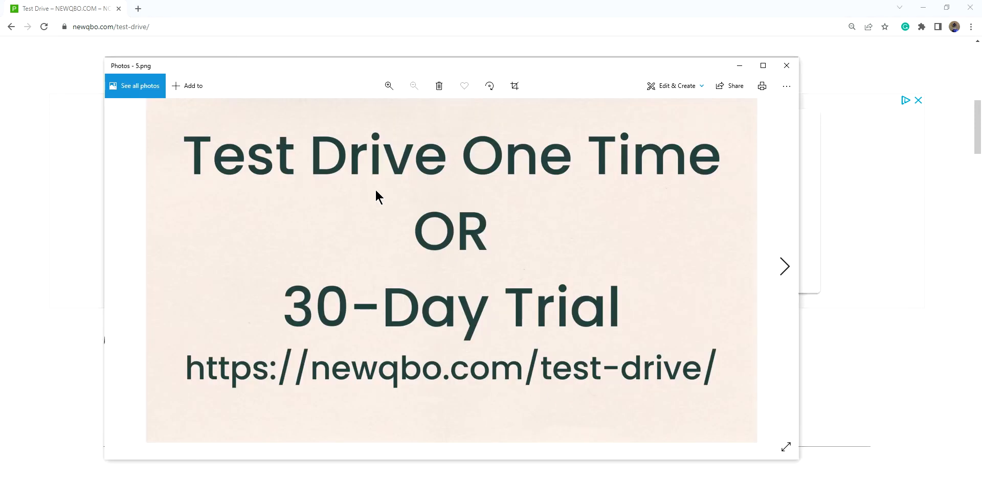
key(alt+Tab)
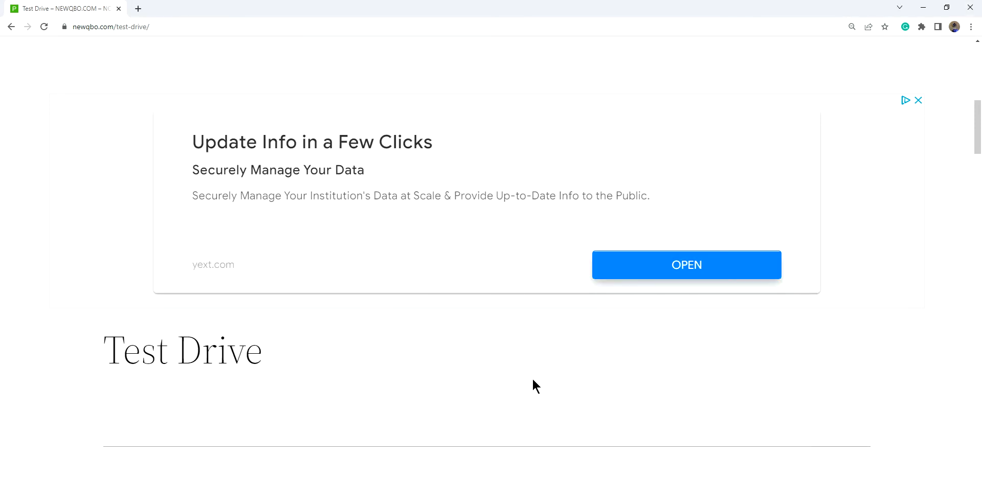
scroll(535, 380, down, 15)
scroll(530, 381, down, 2)
scroll(531, 381, up, 1)
scroll(531, 381, down, 5)
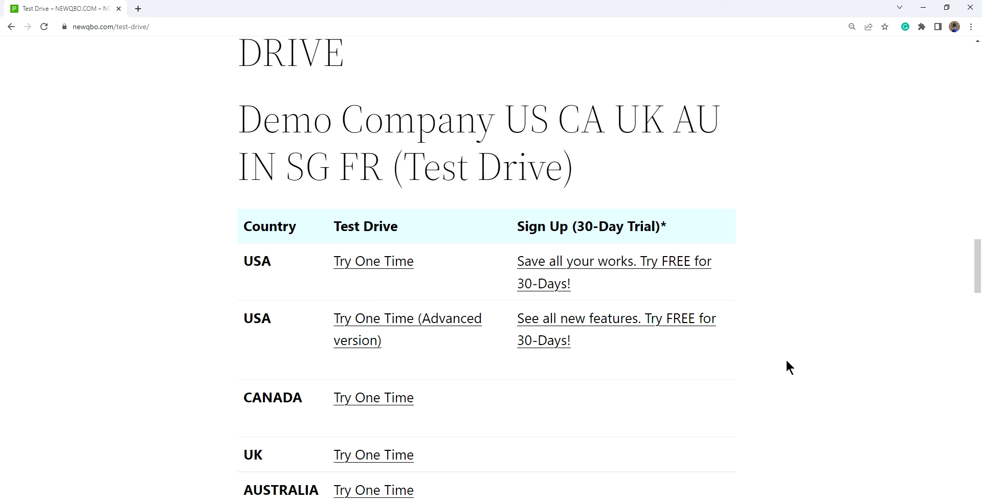
scroll(787, 361, down, 1)
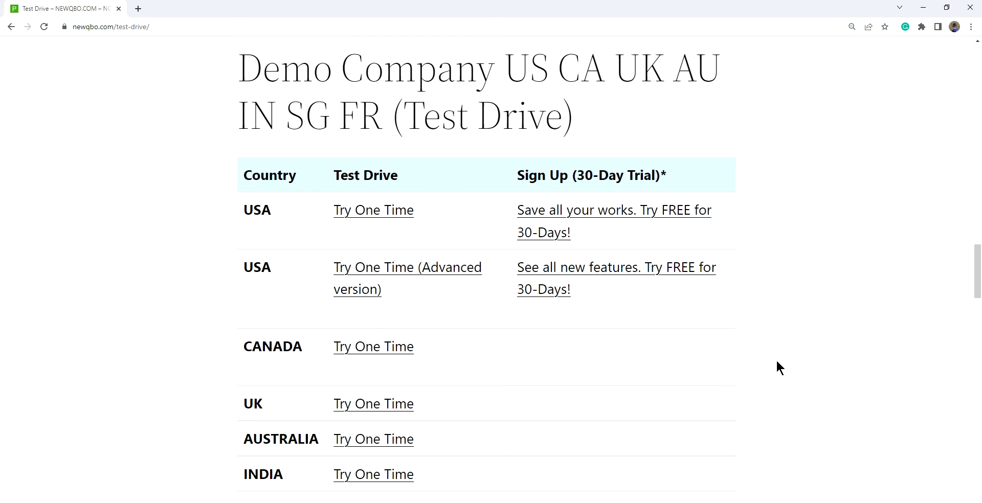
scroll(780, 367, up, 2)
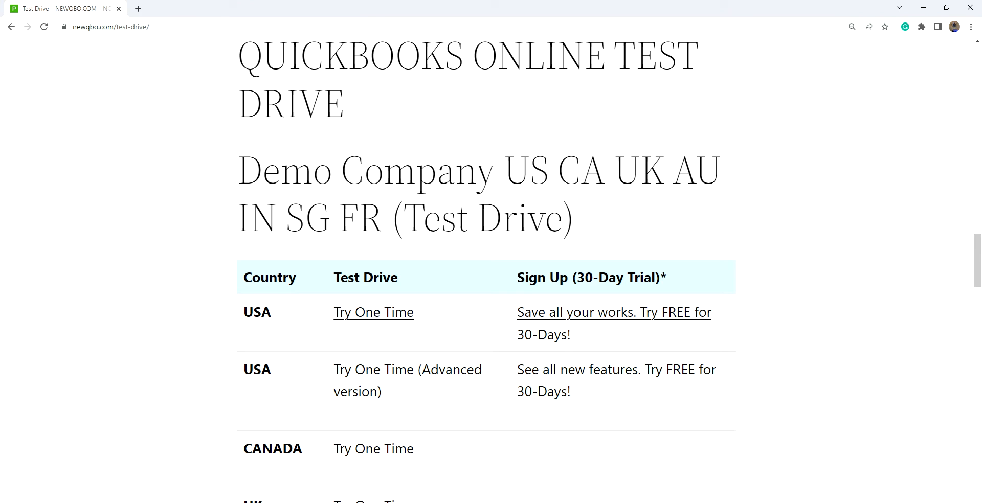
- Switch to the Photos slides, advance to the gear settings slide, and return to the QuickBooks window in Chrome
key(alt+Tab)
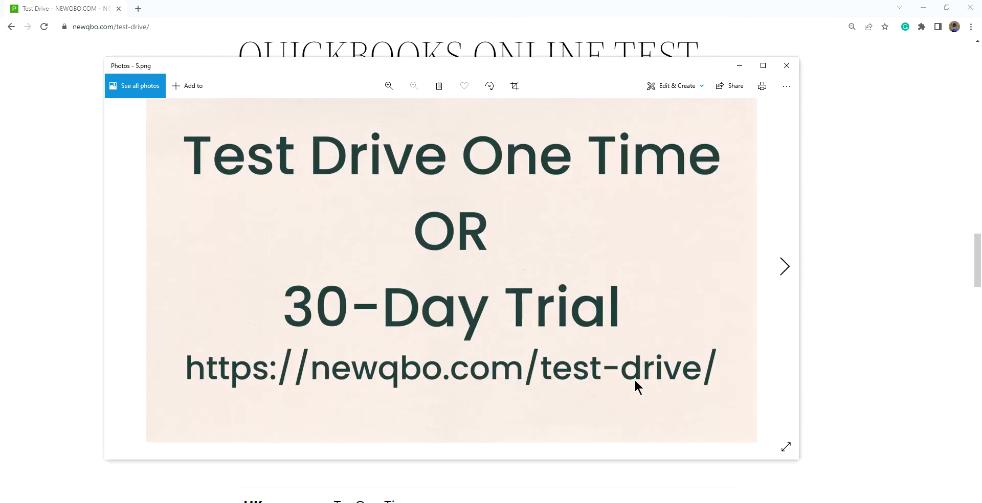
click(783, 269)
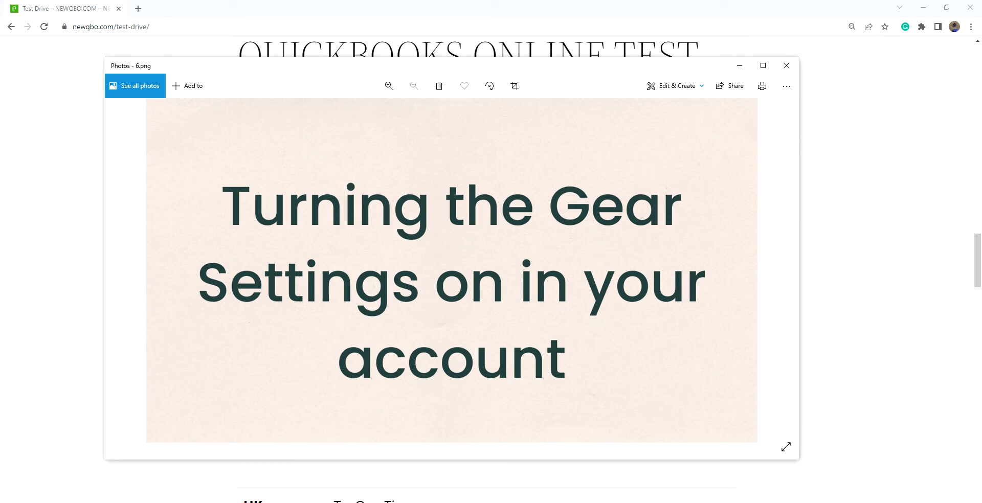
mouse_move(539, 502)
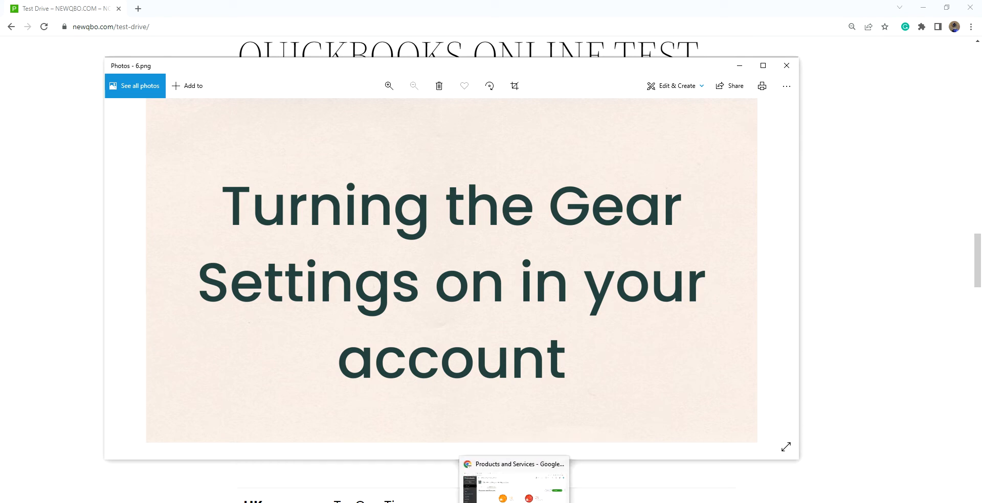
click(514, 502)
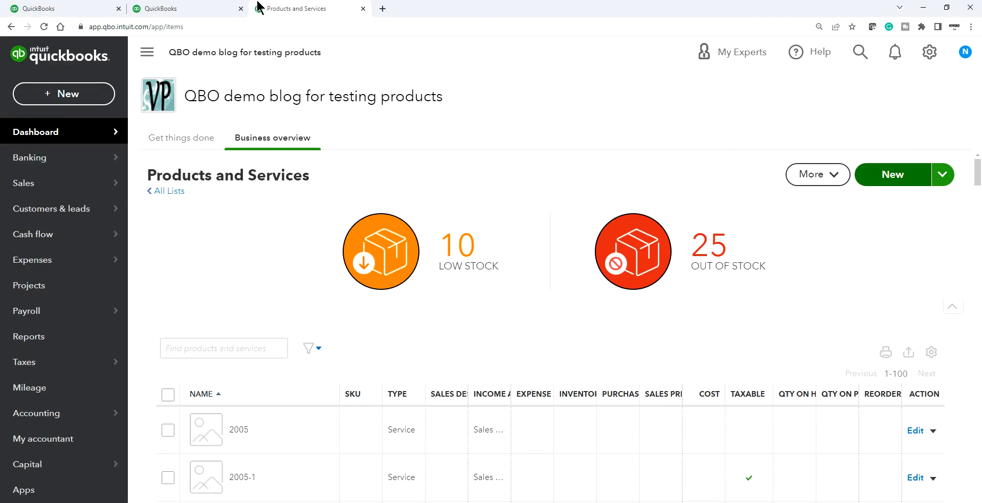
- Open the company's Account and Settings and locate the Products and services section of the Sales settings
click(95, 9)
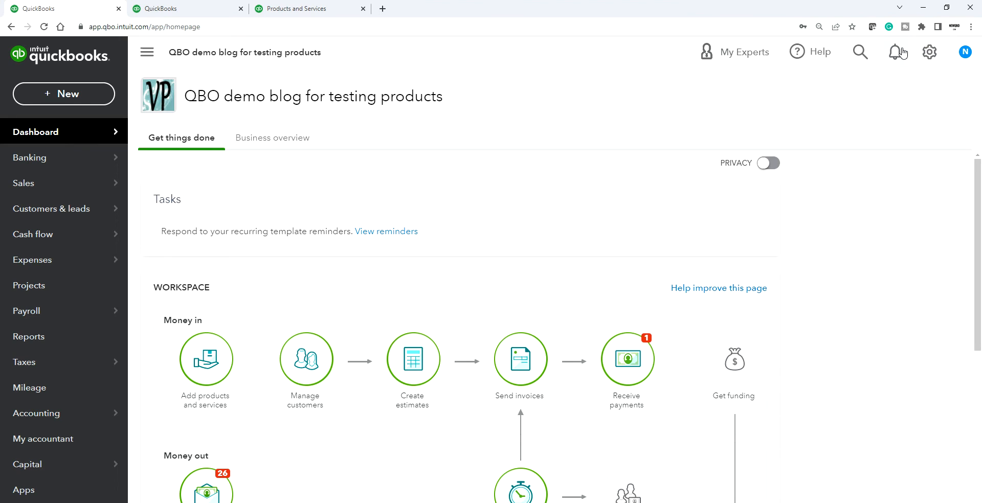
click(930, 53)
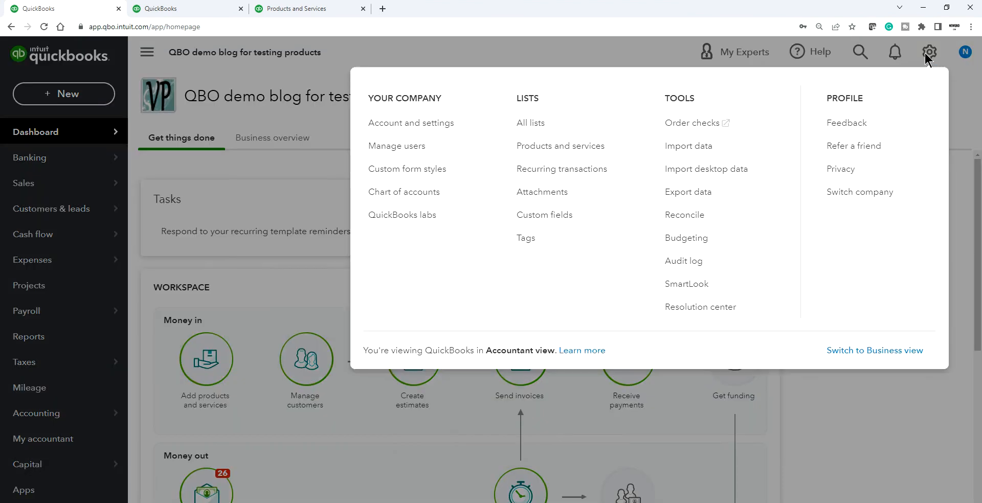
click(427, 123)
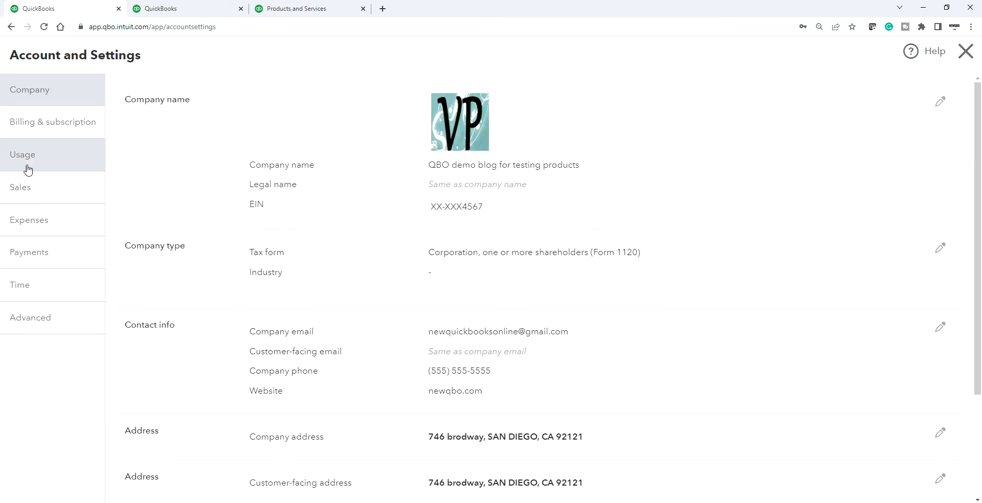
click(20, 190)
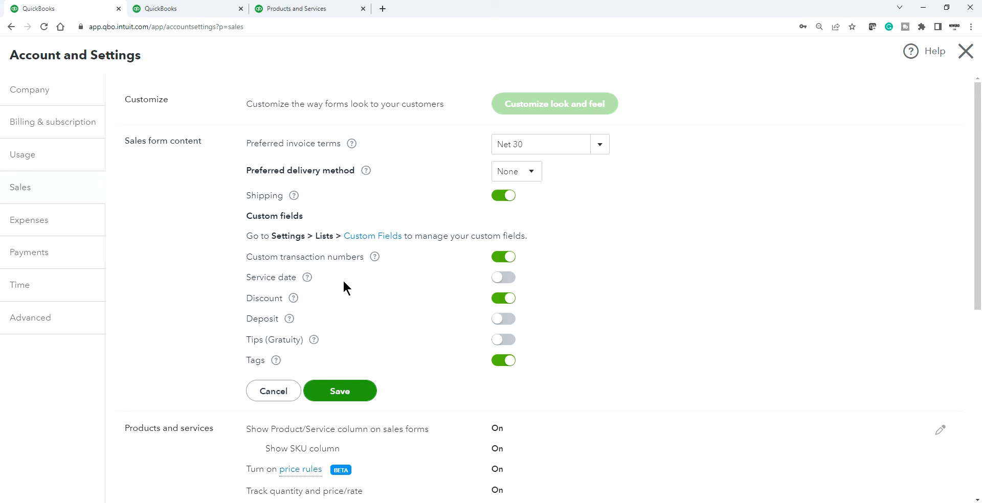
scroll(337, 280, down, 3)
scroll(198, 149, up, 2)
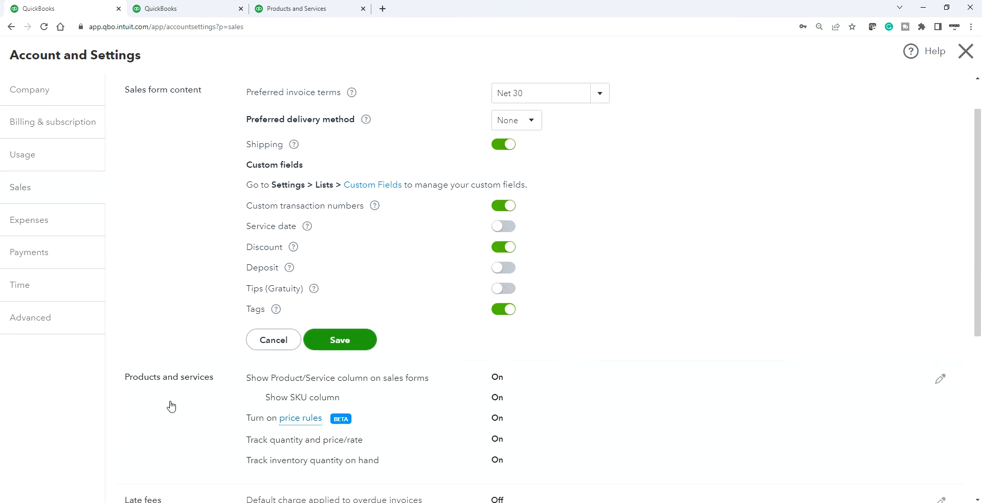
scroll(403, 421, down, 2)
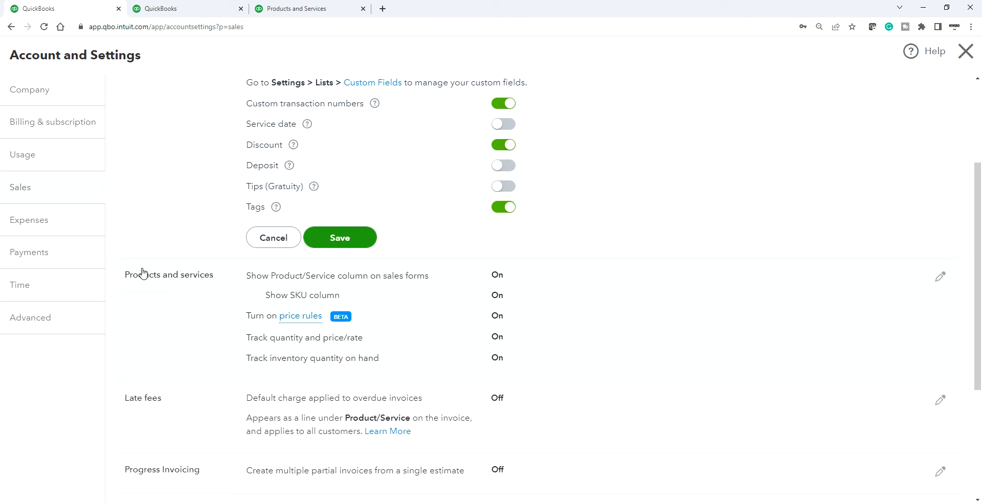
- Switch the Product/Service column on sales forms off and back on in the Products and services settings, and save them
click(939, 280)
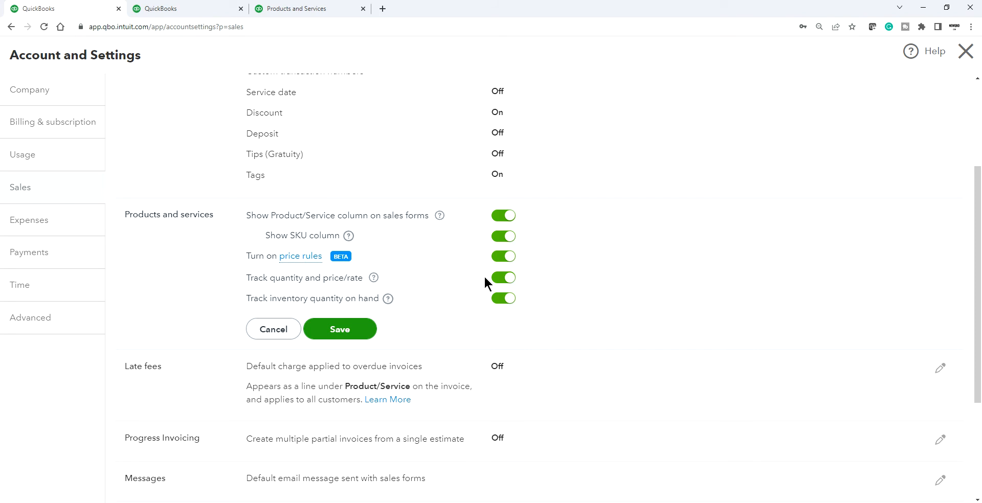
click(274, 333)
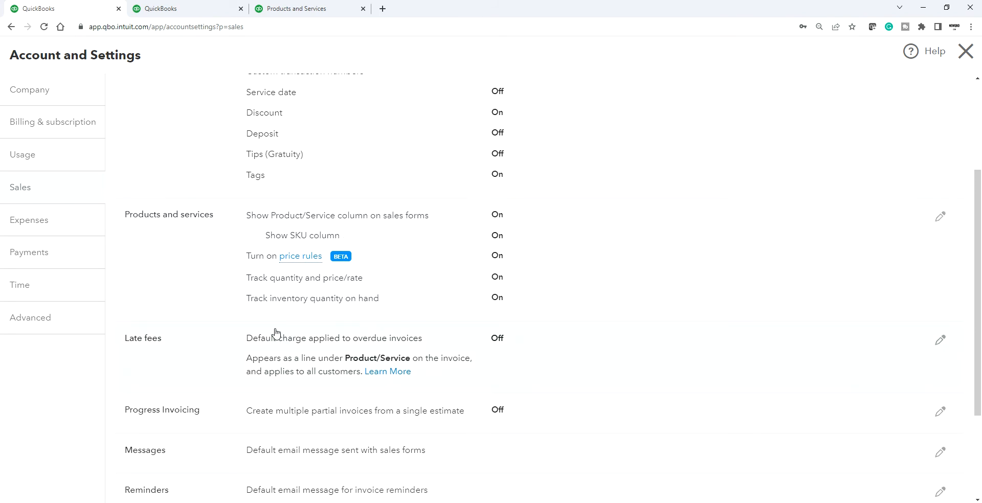
click(498, 216)
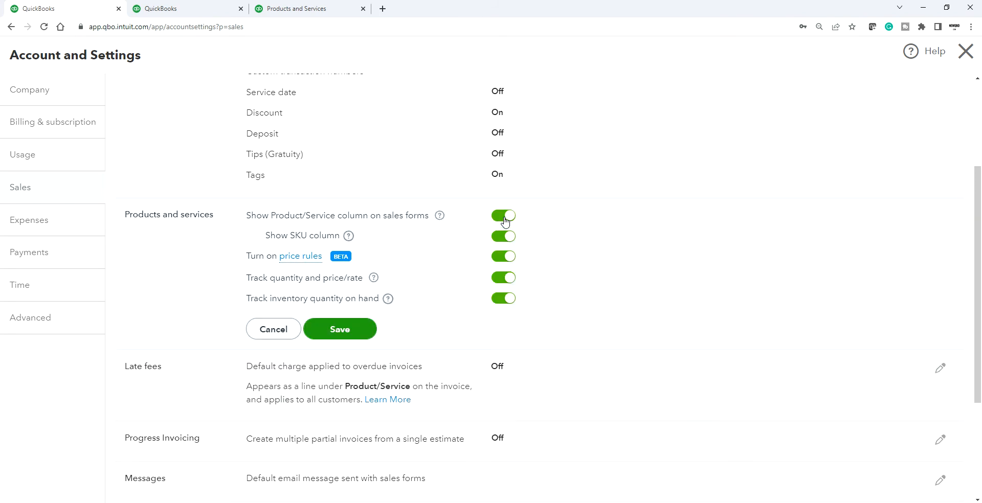
click(504, 217)
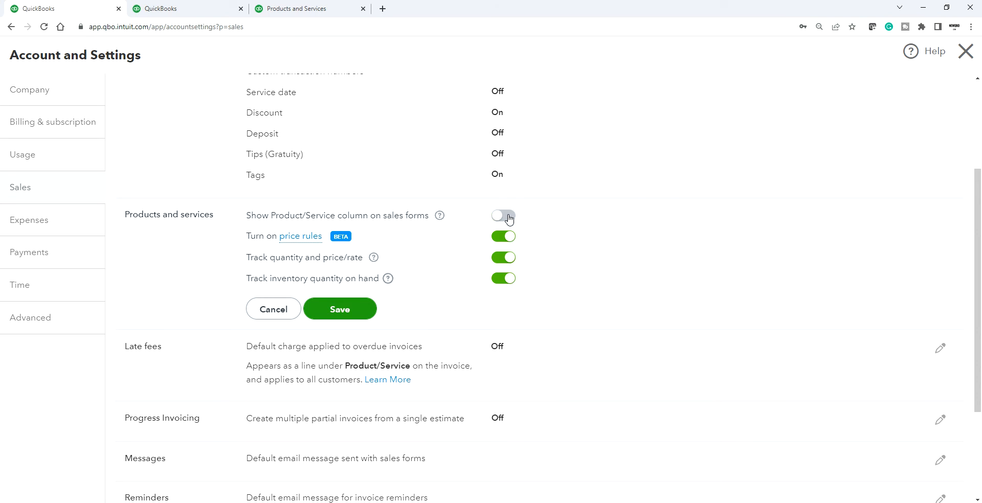
click(508, 217)
click(341, 327)
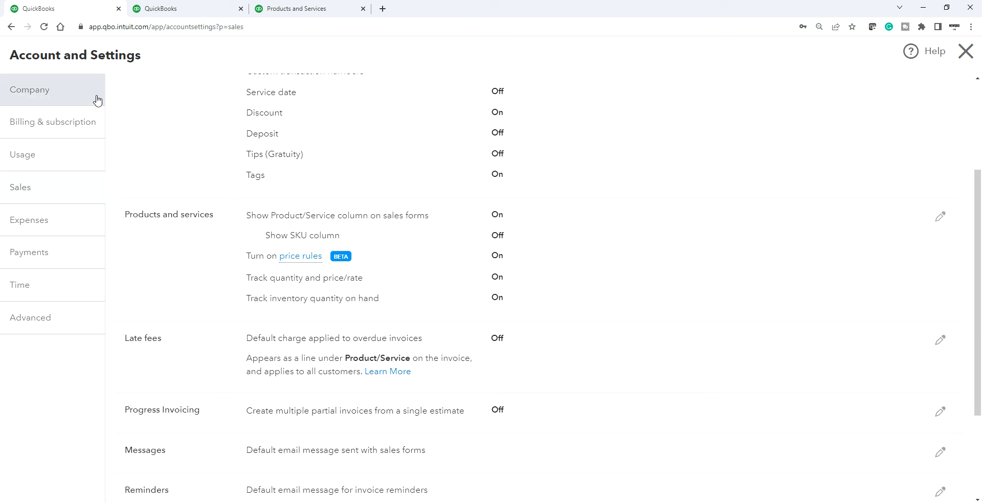
- Open the Bills and expenses section of the Expenses settings for editing, toggling the items table option off and back on
click(31, 228)
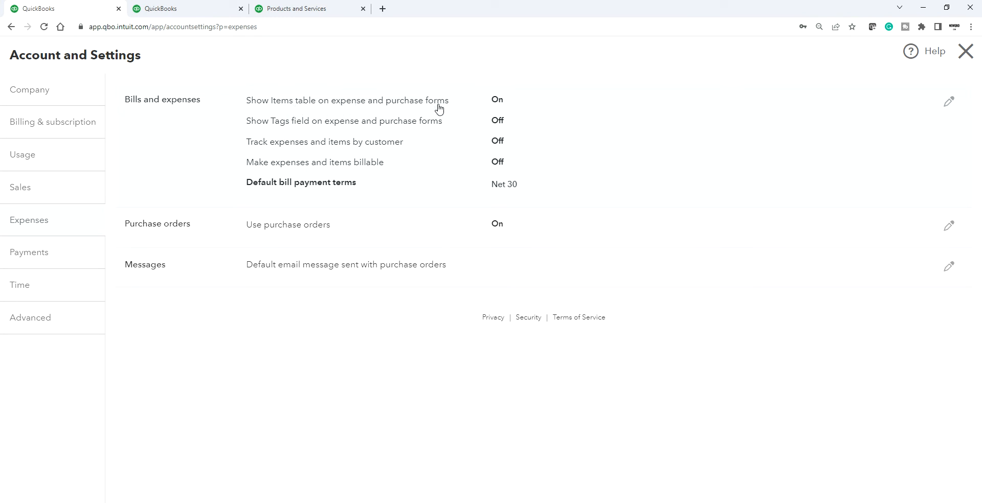
click(498, 104)
click(504, 101)
click(504, 101)
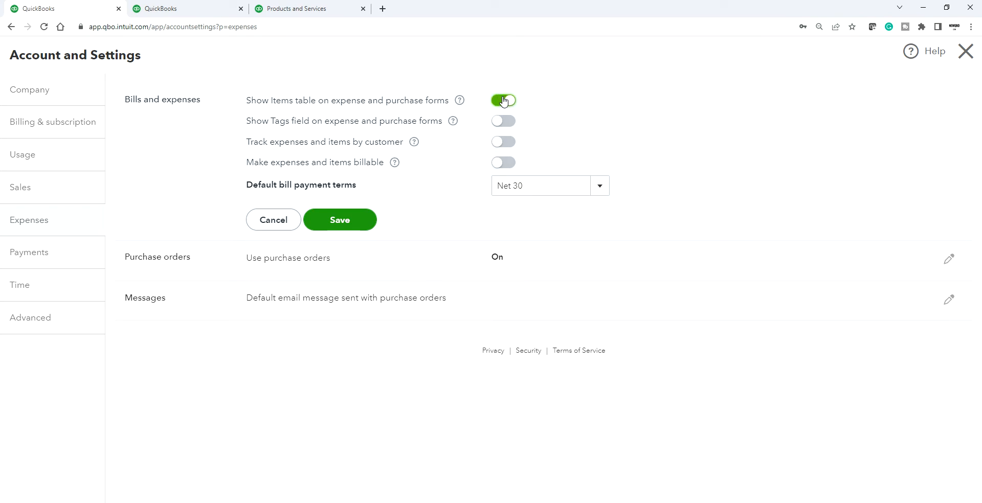
- Try to turn off the items table on expense and purchase forms, cancel the confirmation, and switch the option back on
click(503, 101)
click(344, 222)
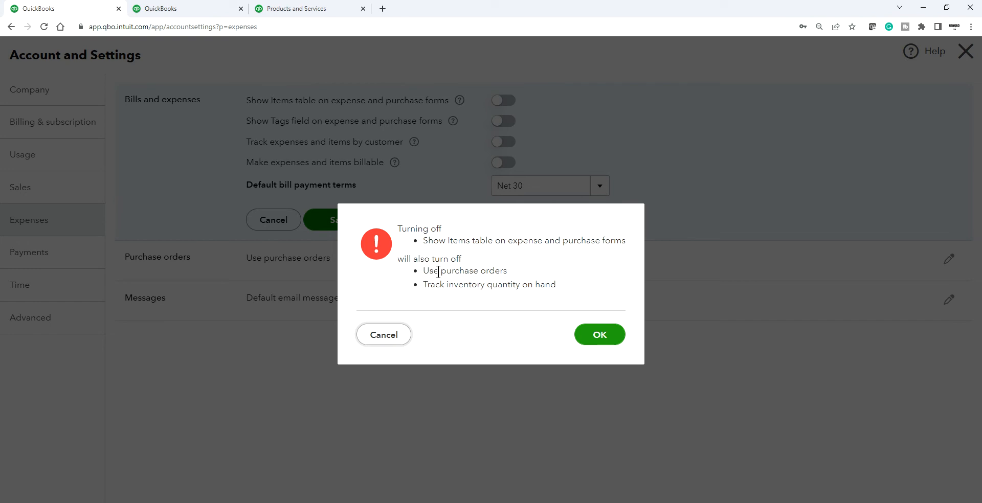
click(384, 335)
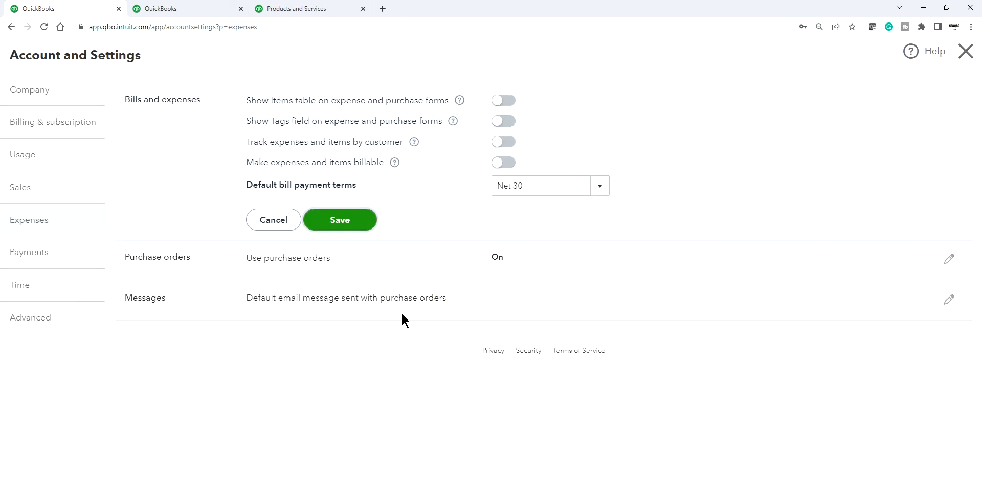
click(501, 101)
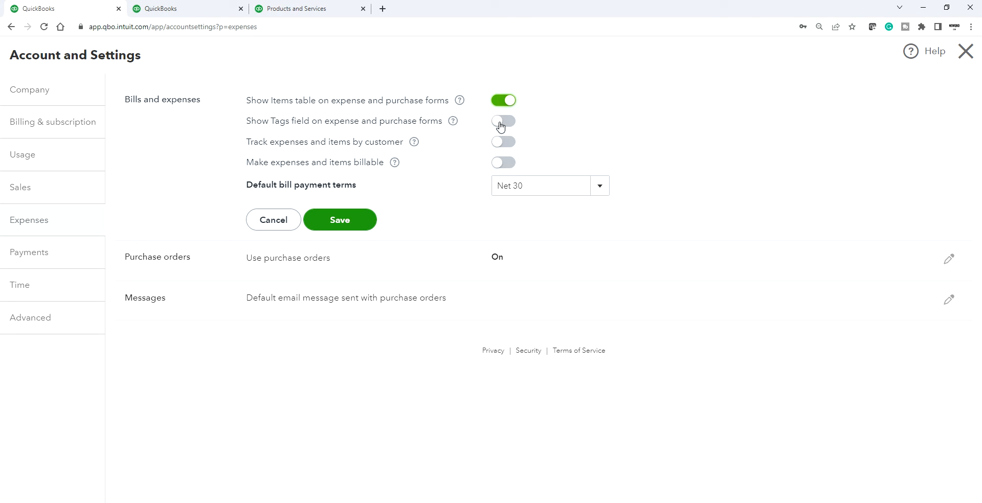
- Read the help on the tags, customer tracking and billable options, and save the Bills and expenses settings
click(452, 121)
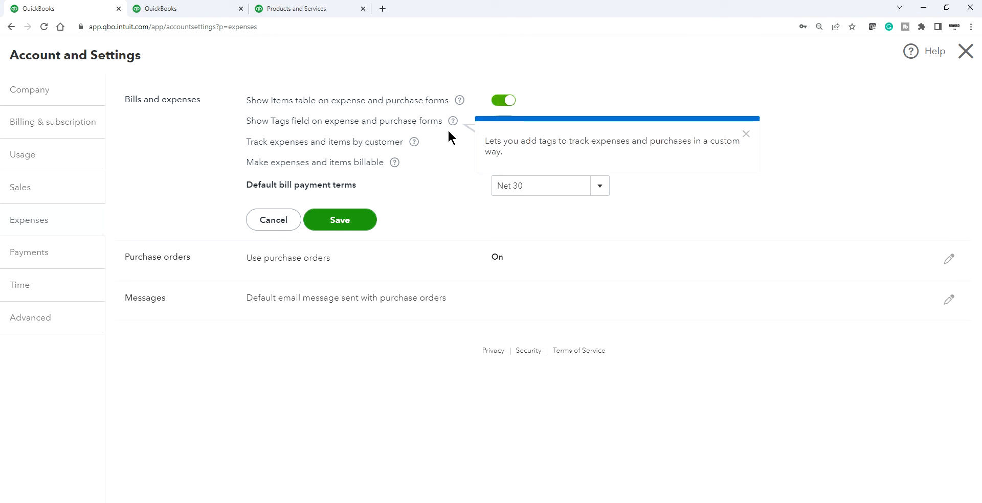
click(414, 142)
click(395, 163)
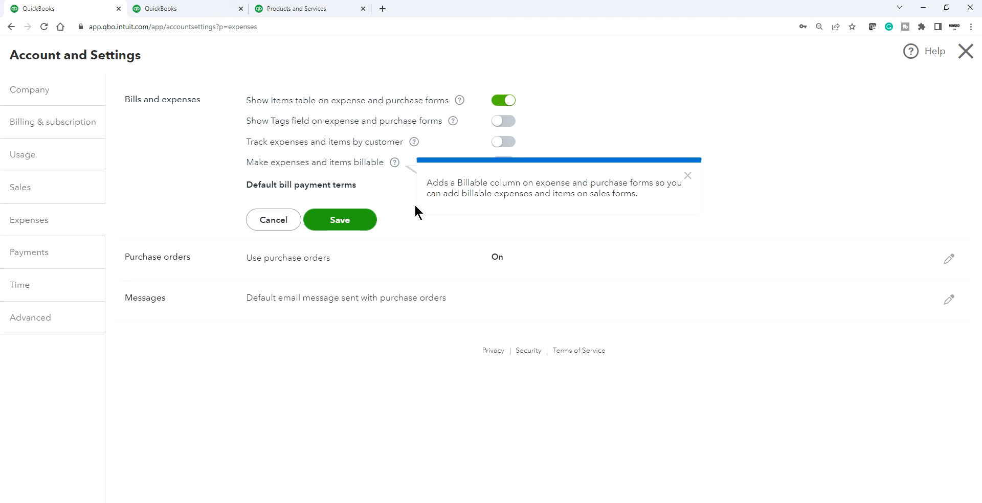
click(528, 86)
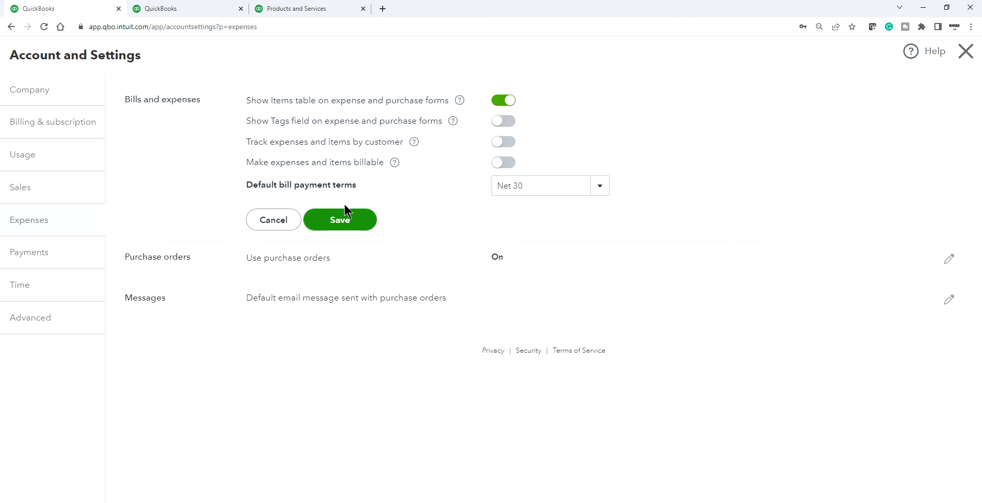
click(339, 221)
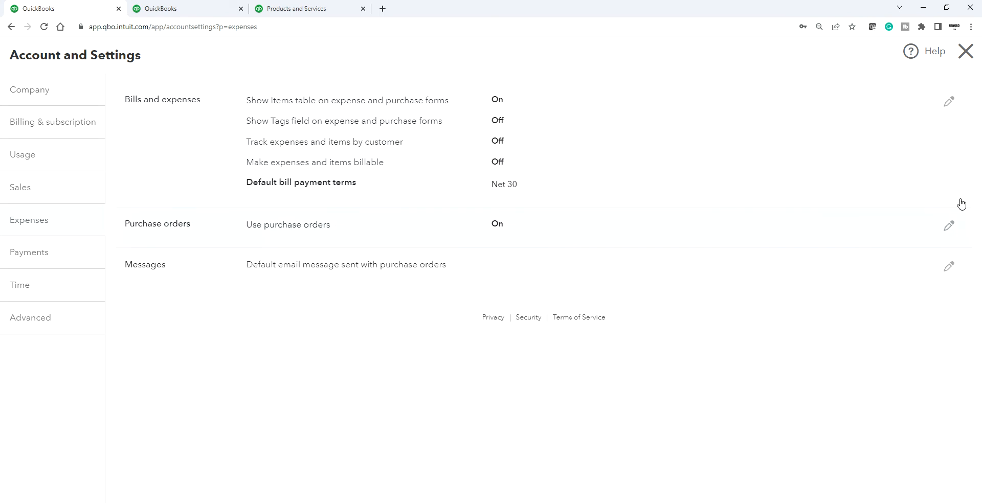
- Close Account and Settings, and switch to Photos to show the slide on adding inventory products before returning to QuickBooks
click(965, 53)
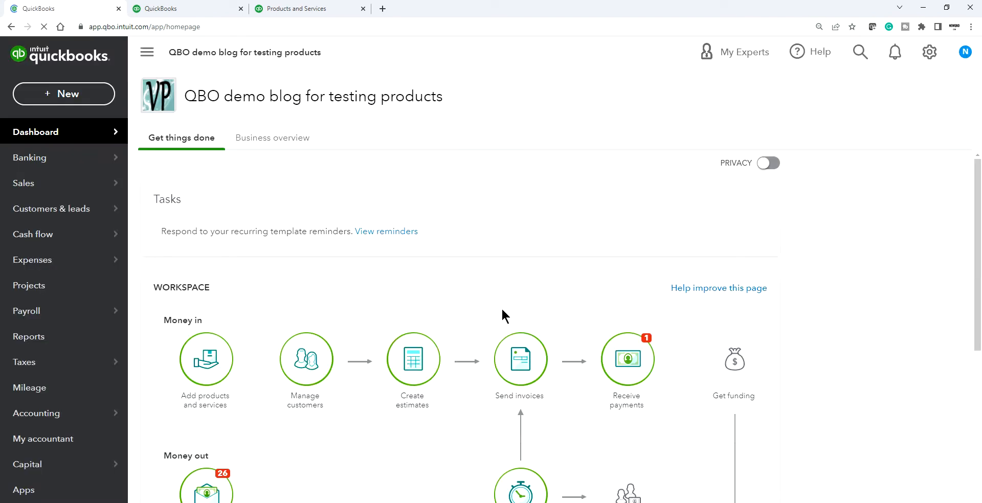
mouse_move(564, 502)
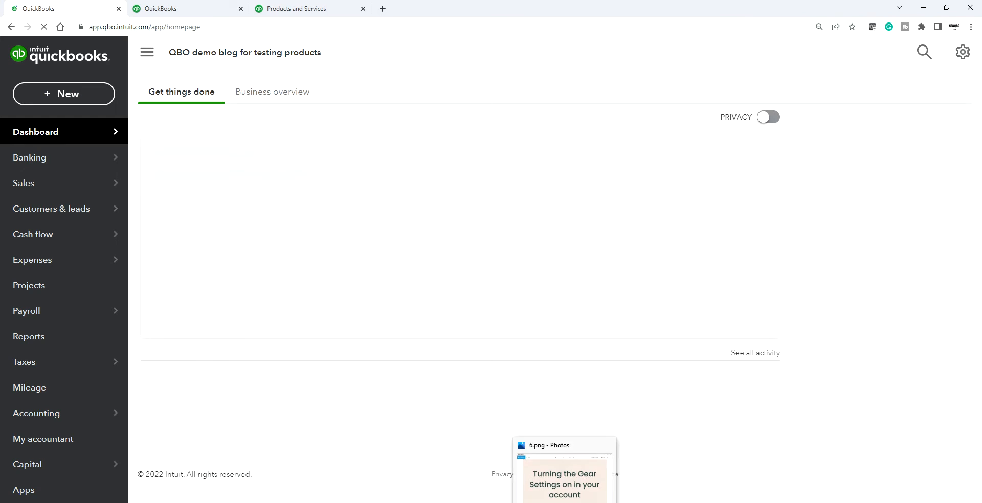
click(560, 473)
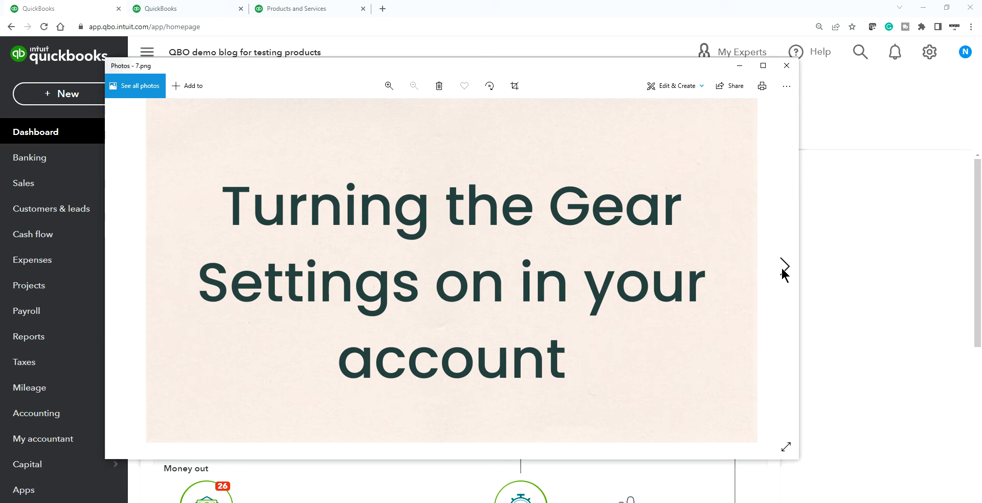
click(783, 271)
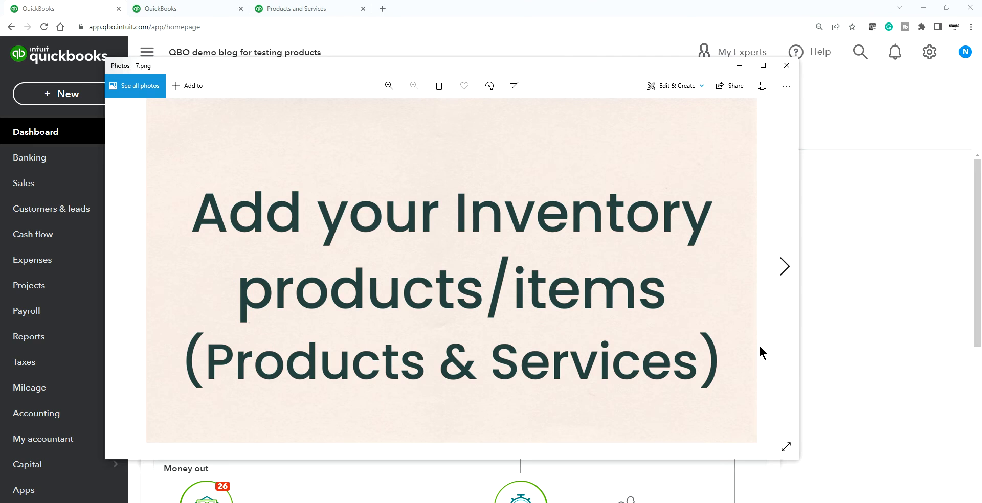
click(855, 185)
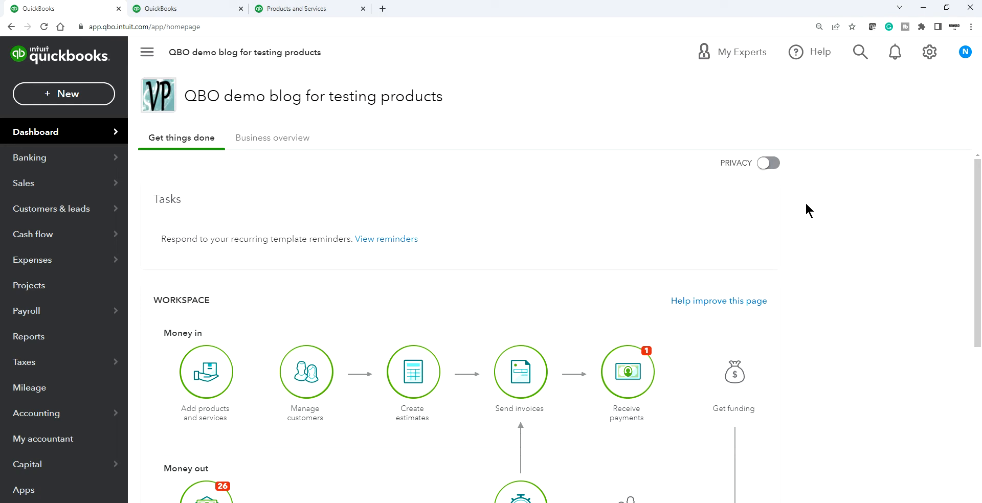
- Look over the Business overview and Get things done dashboard views, and check the company's settings and lists options
mouse_move(154, 156)
mouse_move(40, 131)
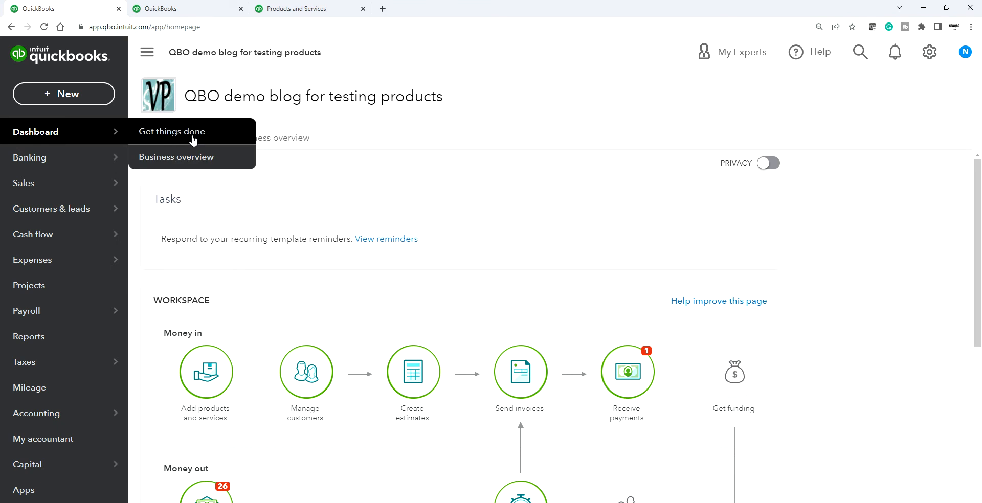
click(176, 156)
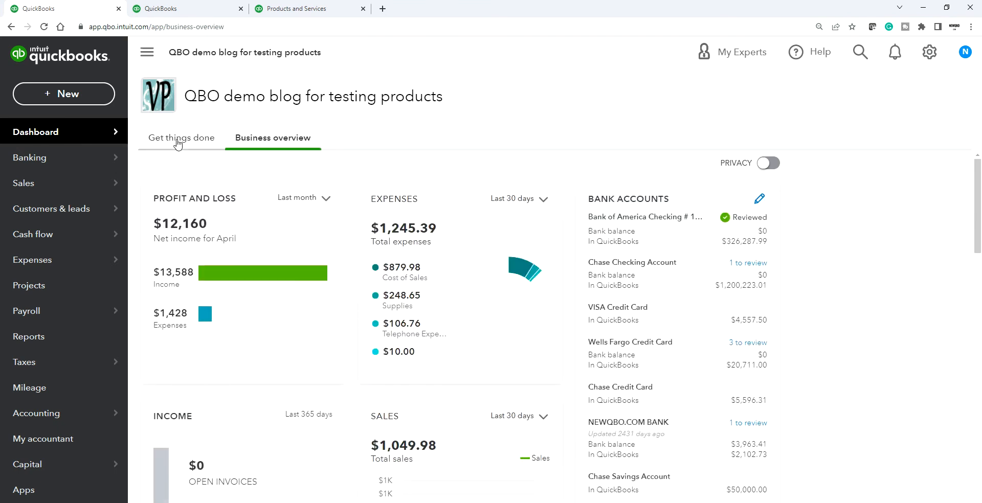
click(177, 140)
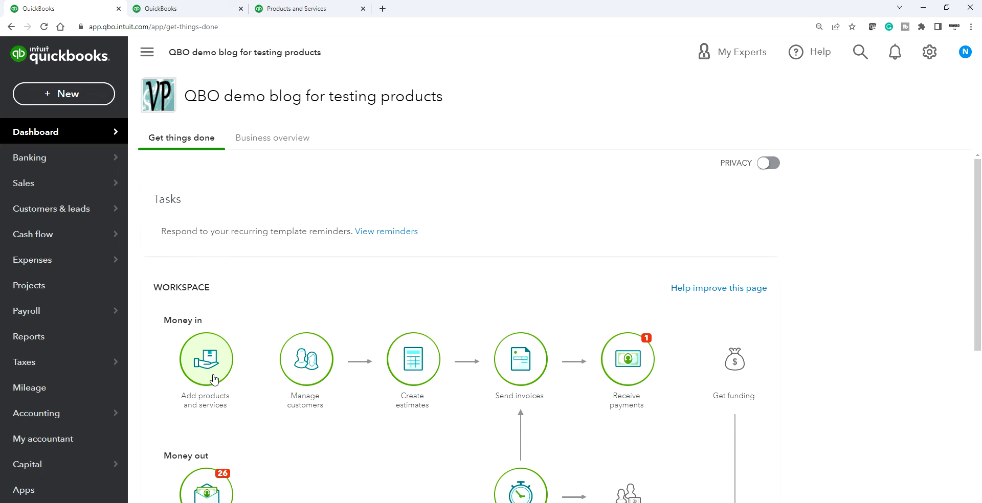
click(928, 55)
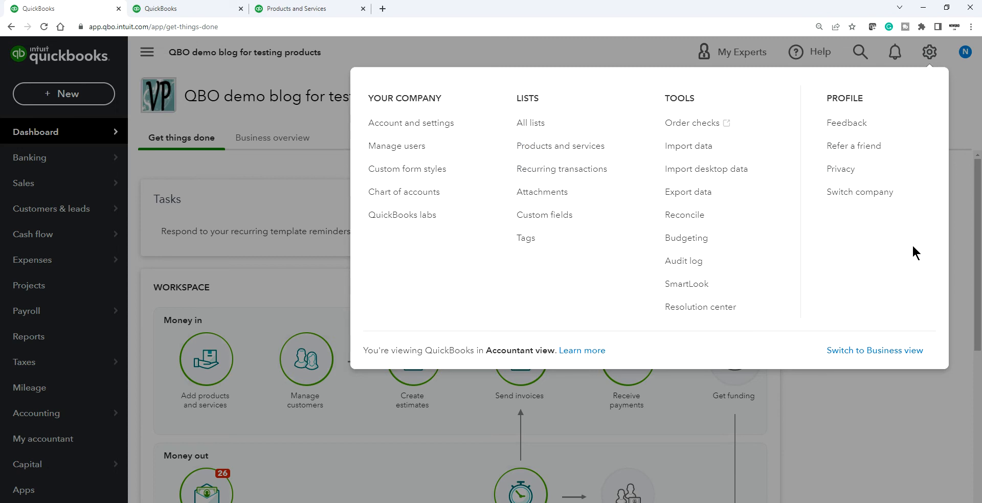
click(955, 249)
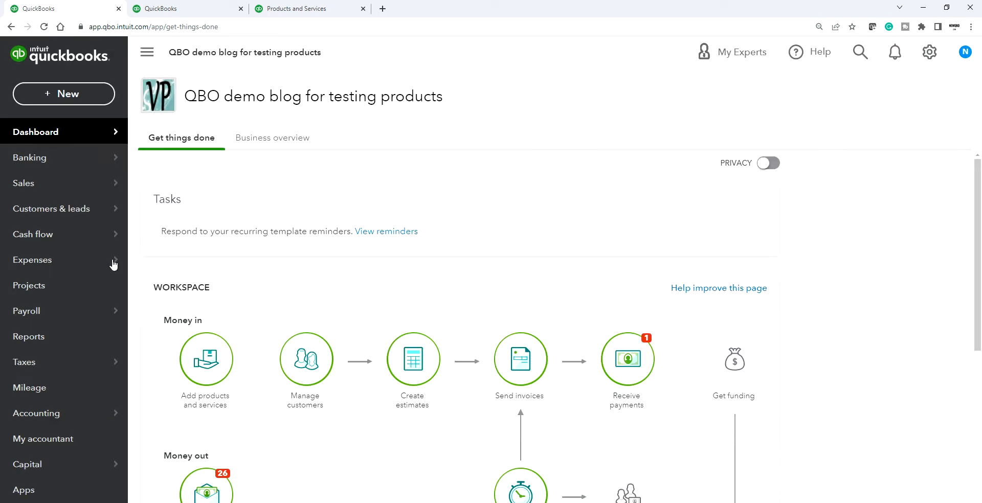
- Open the Products and Services list and review which columns its table can display
mouse_move(52, 272)
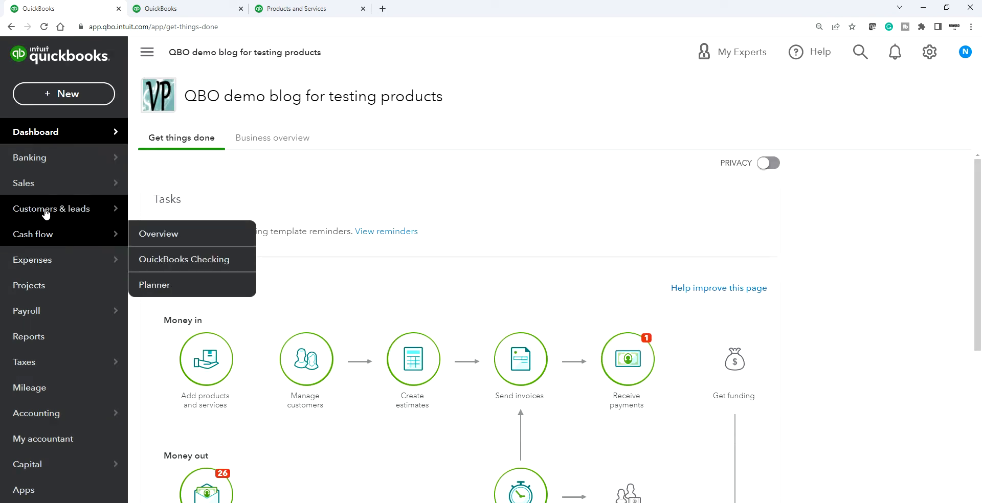
mouse_move(44, 188)
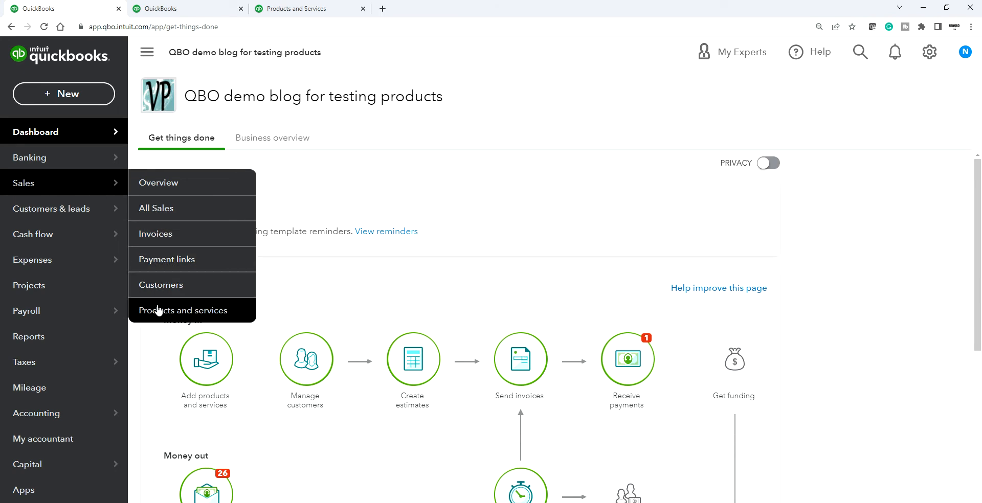
click(209, 368)
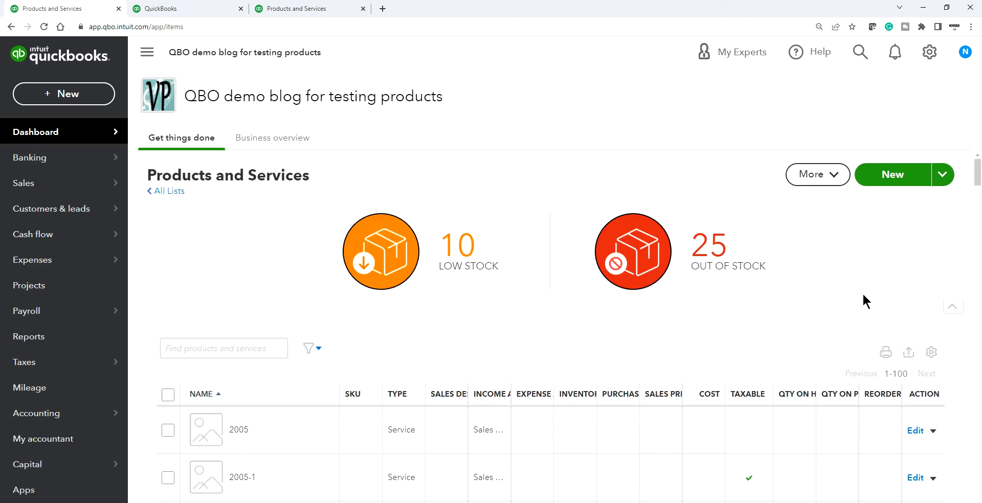
scroll(862, 301, down, 1)
scroll(834, 371, down, 2)
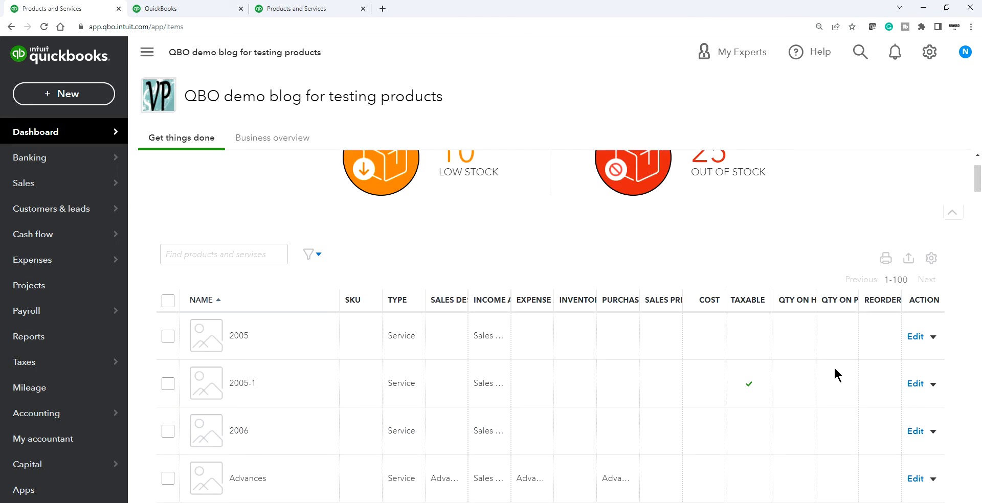
click(931, 251)
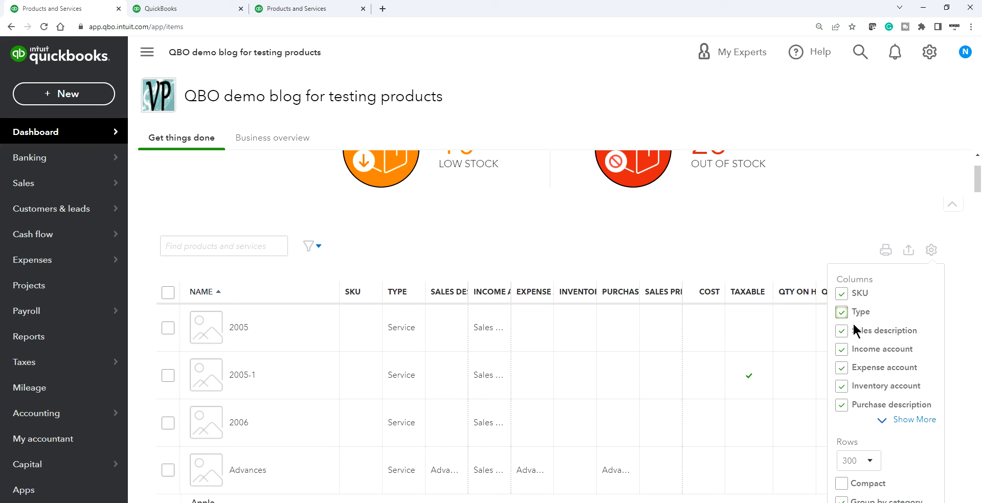
click(801, 229)
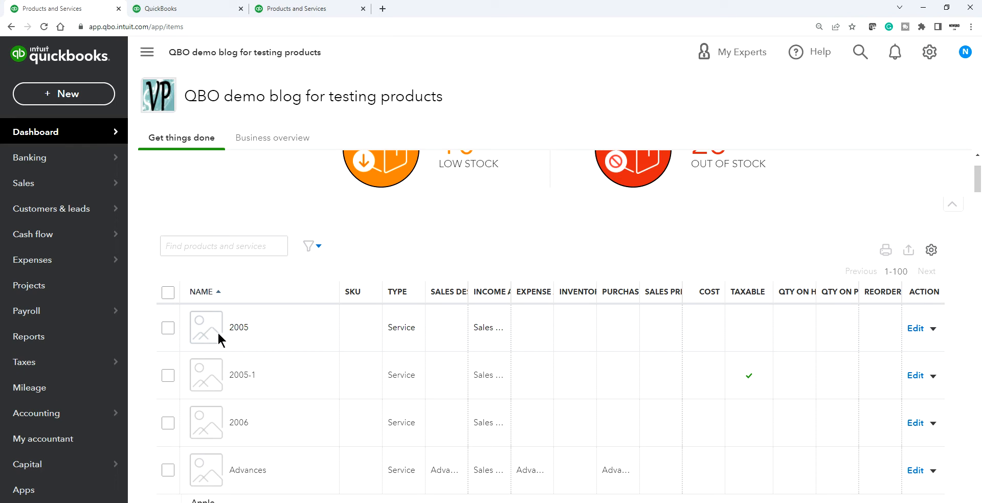
- Search the Products and Services list for "salsa"
click(209, 249)
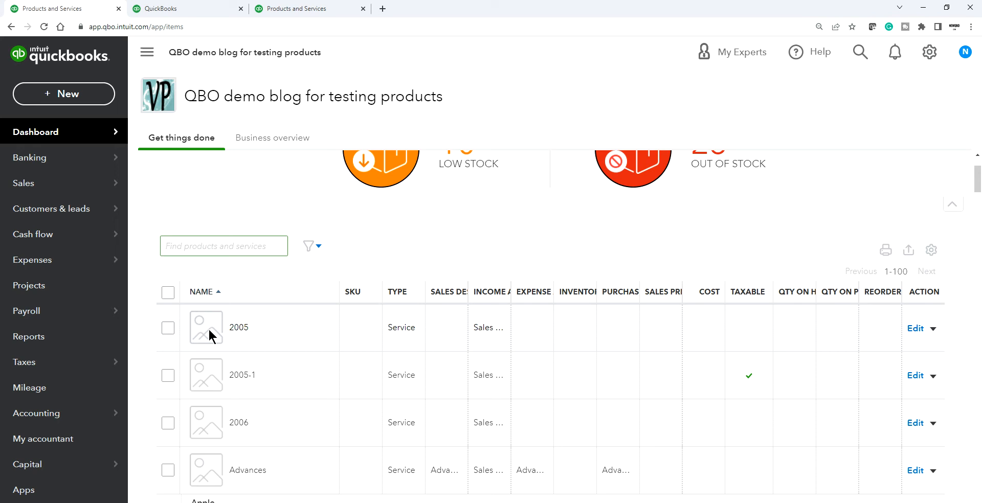
text(sa)
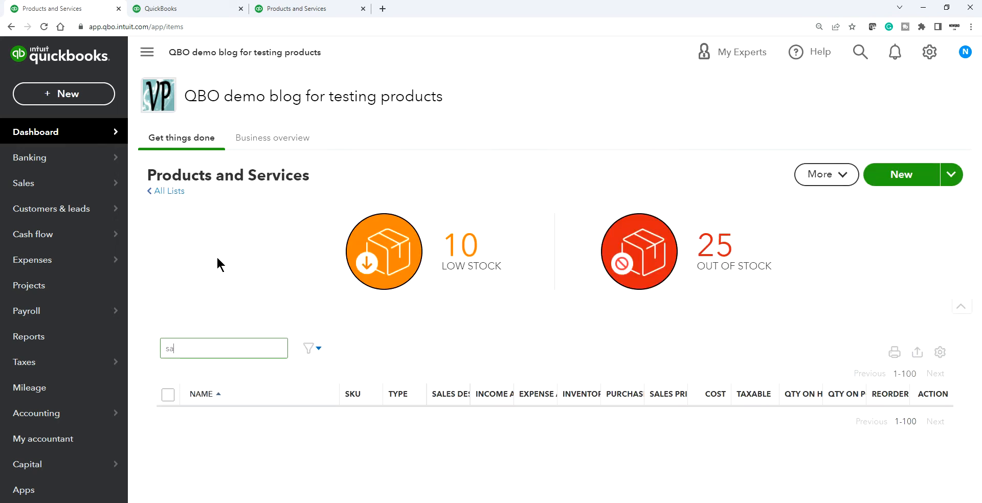
text(lsa)
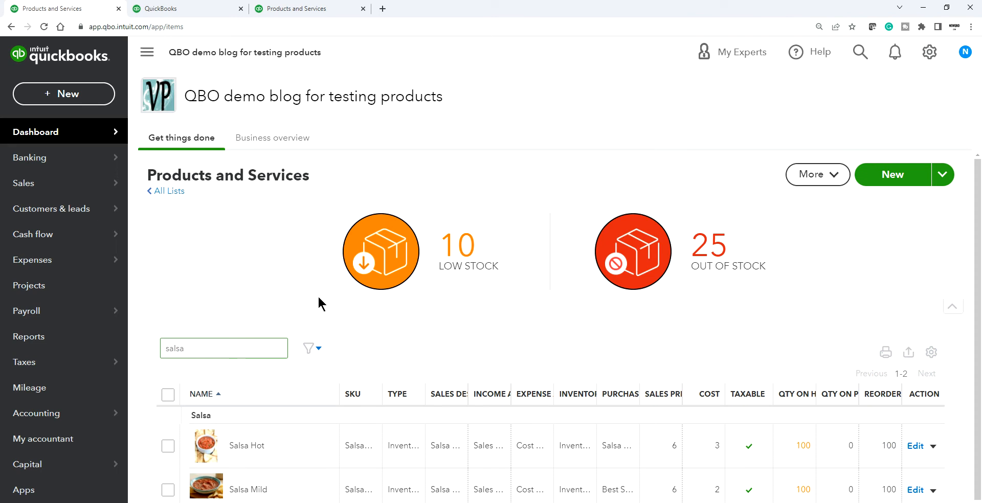
click(419, 317)
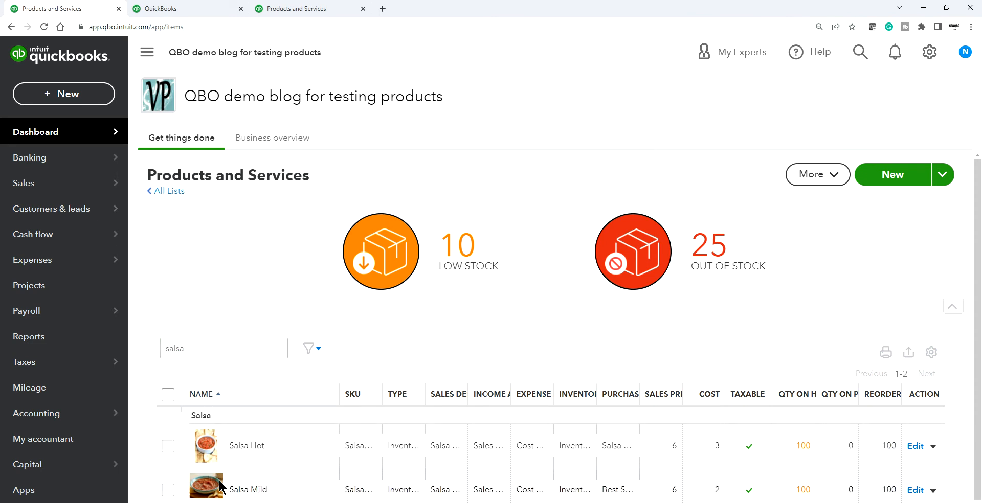
- Sort the salsa products by quantity on purchase order and widen that column
scroll(301, 437, down, 1)
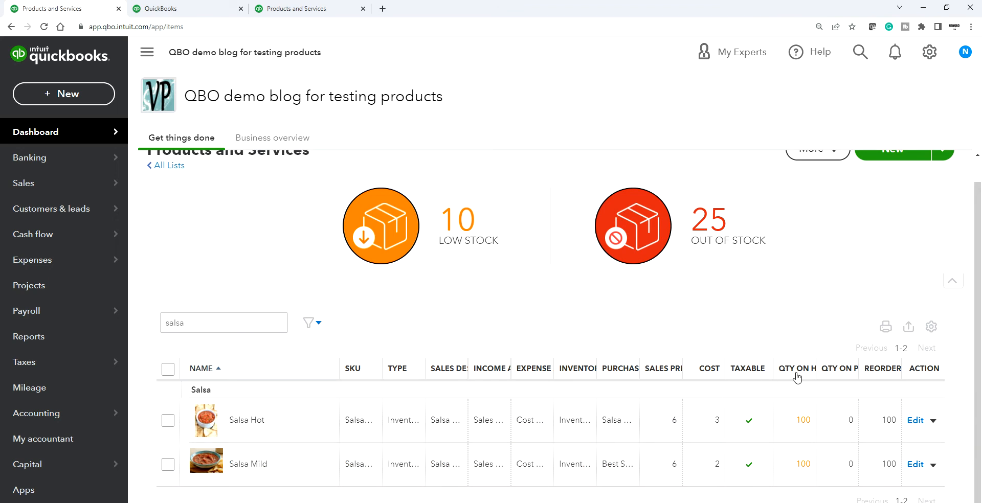
click(844, 372)
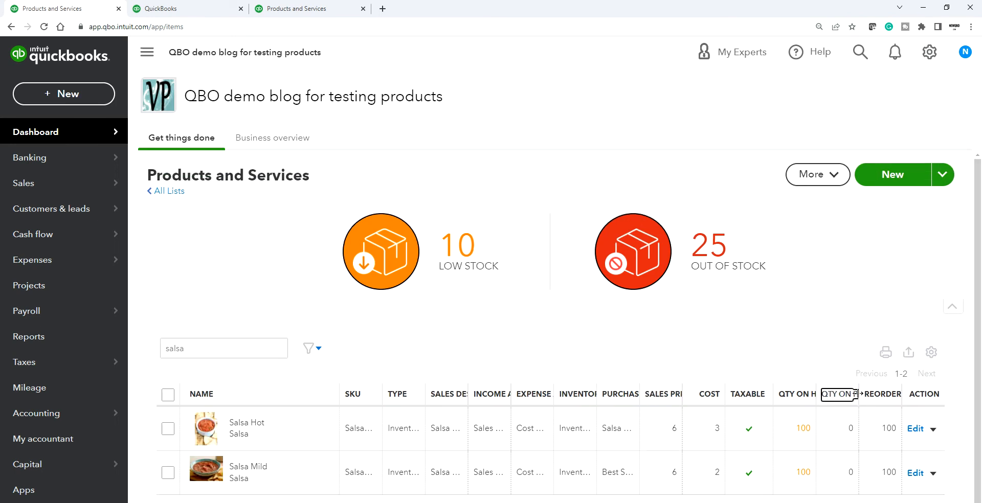
drag(858, 394, 872, 397)
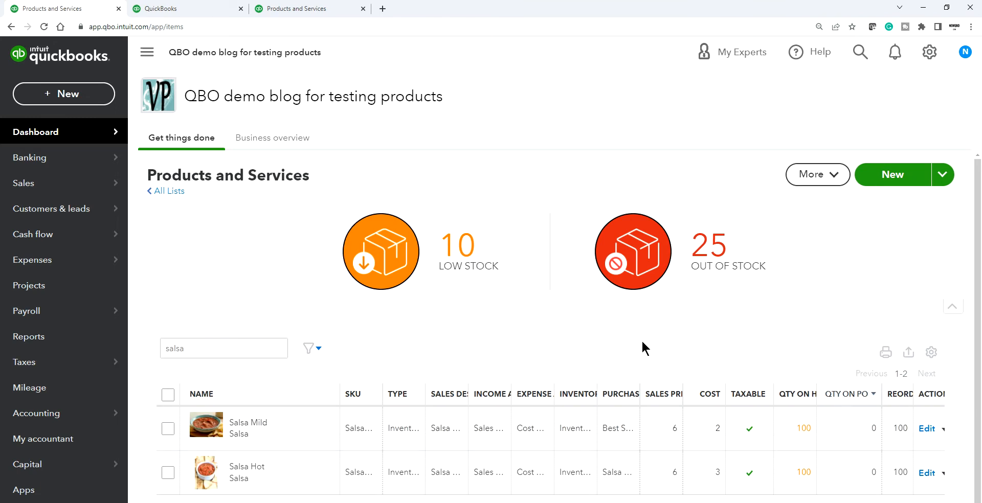
scroll(894, 302, down, 1)
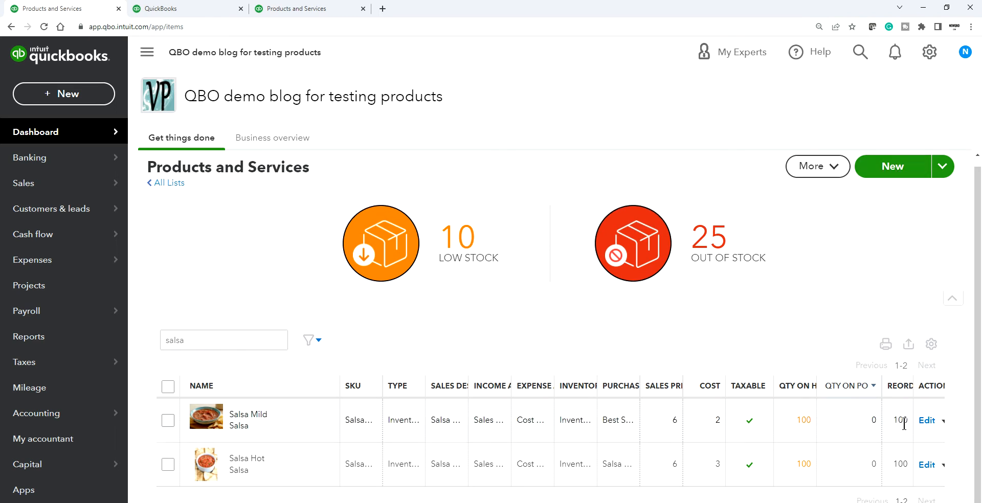
- View the product information of the Salsa Mild item and close it without changes
click(924, 421)
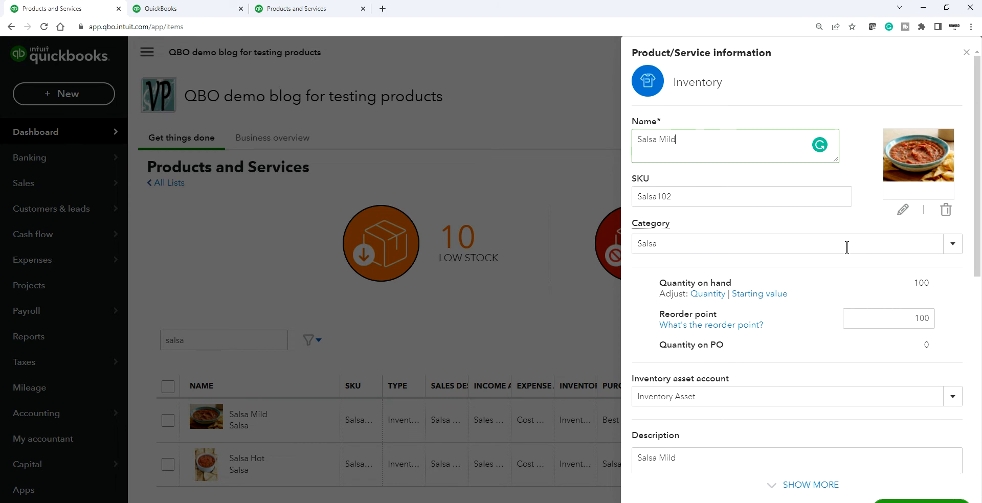
click(966, 52)
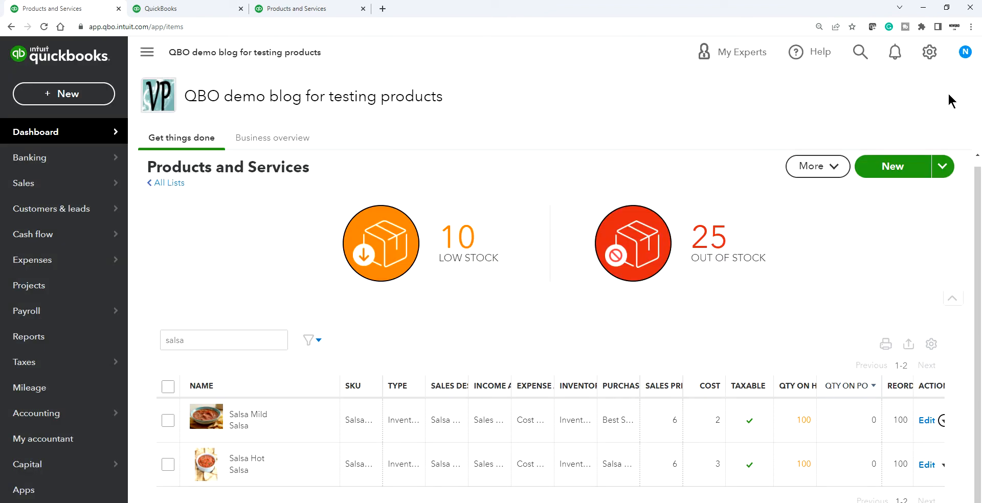
click(904, 165)
click(727, 114)
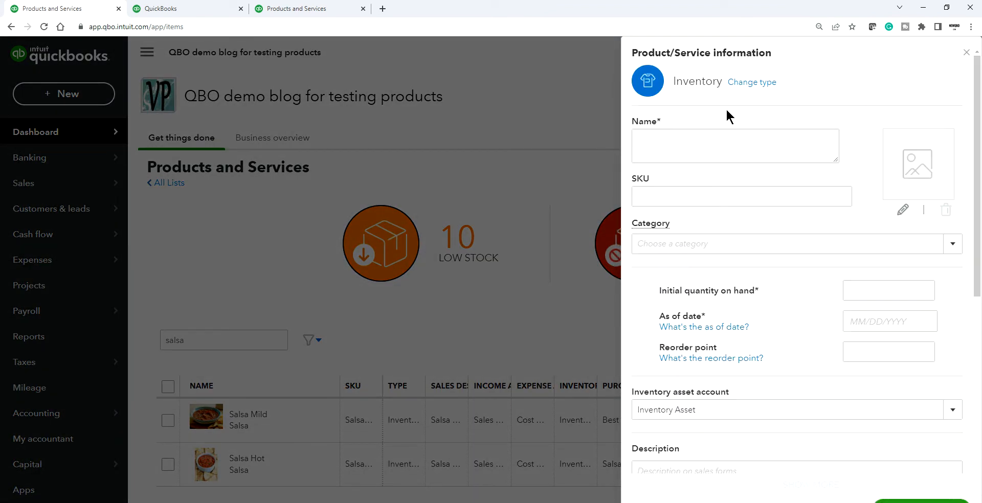
click(962, 53)
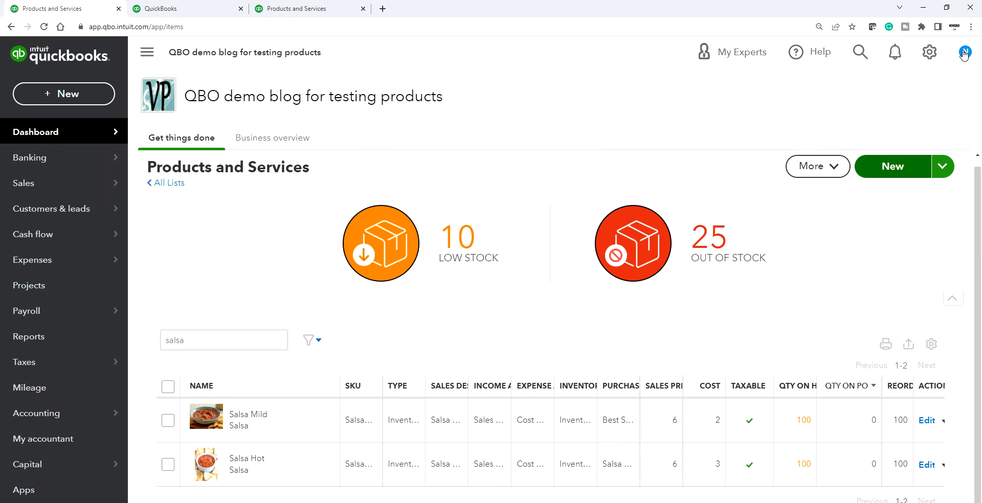
- Start a new inventory item named "Salsa Organic" with the SKU "Salsa201"
click(883, 171)
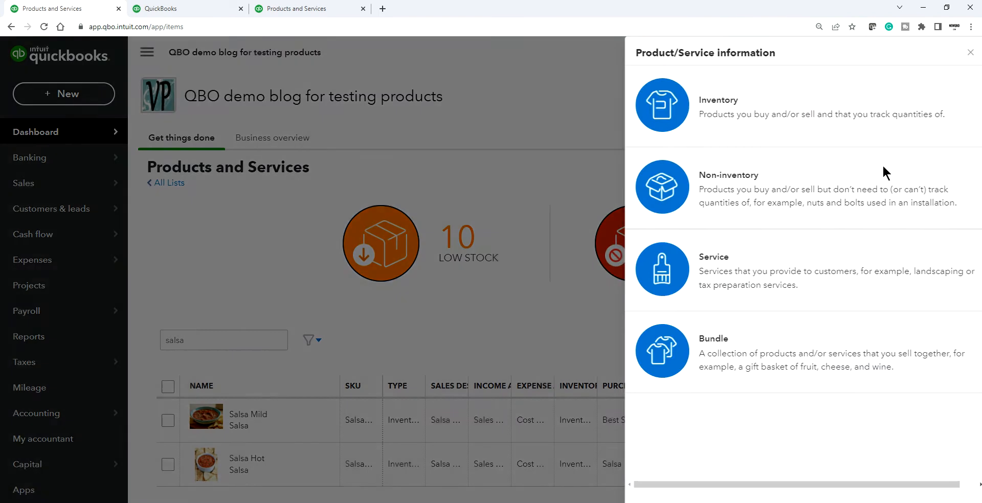
click(698, 121)
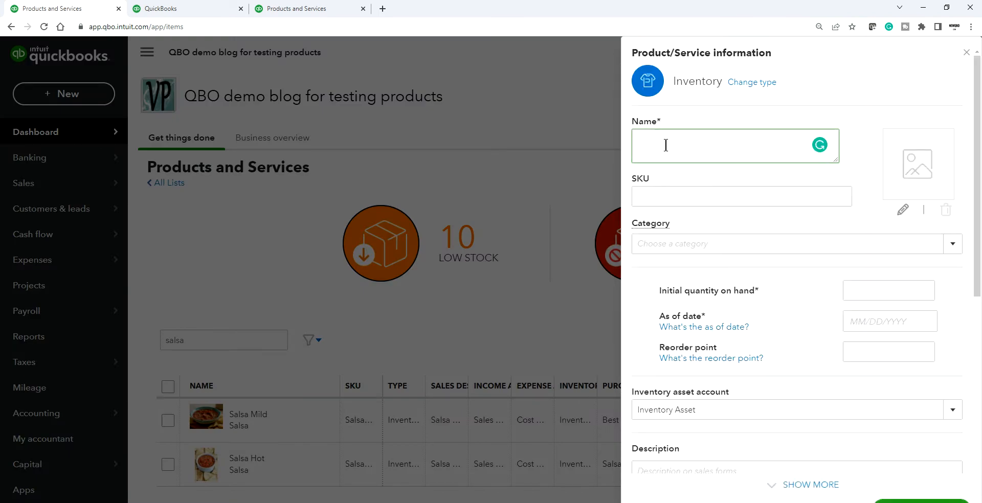
text(Sals)
text(a)
text( C)
text(rg)
text(aniz)
key(BackSpace)
text(c)
click(732, 197)
text(Salsa201)
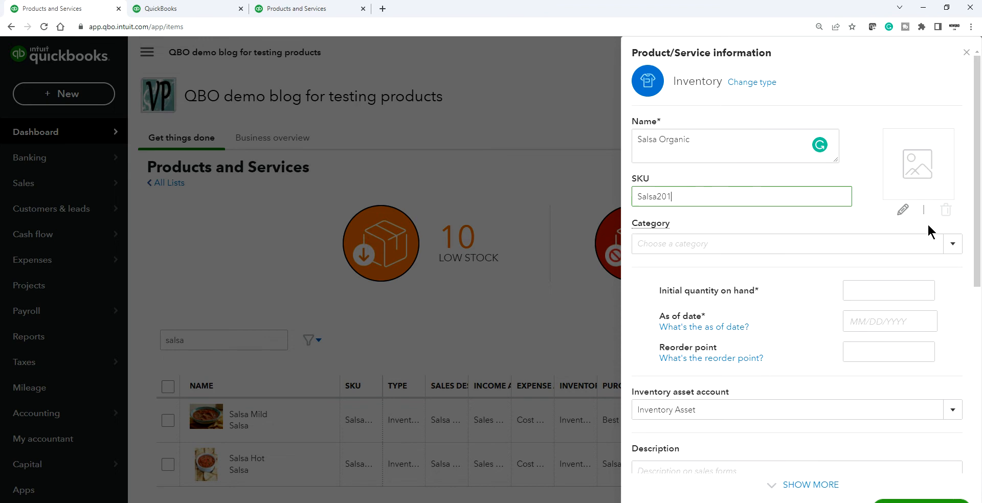
- Assign the new Salsa Organic item to the existing Salsa category
click(766, 242)
text(Sala)
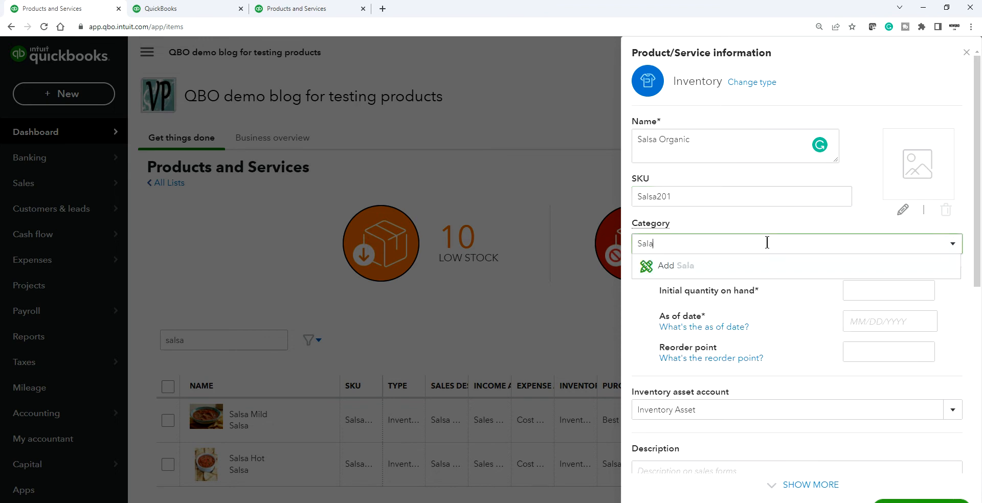
key(BackSpace)
text(sa)
click(666, 293)
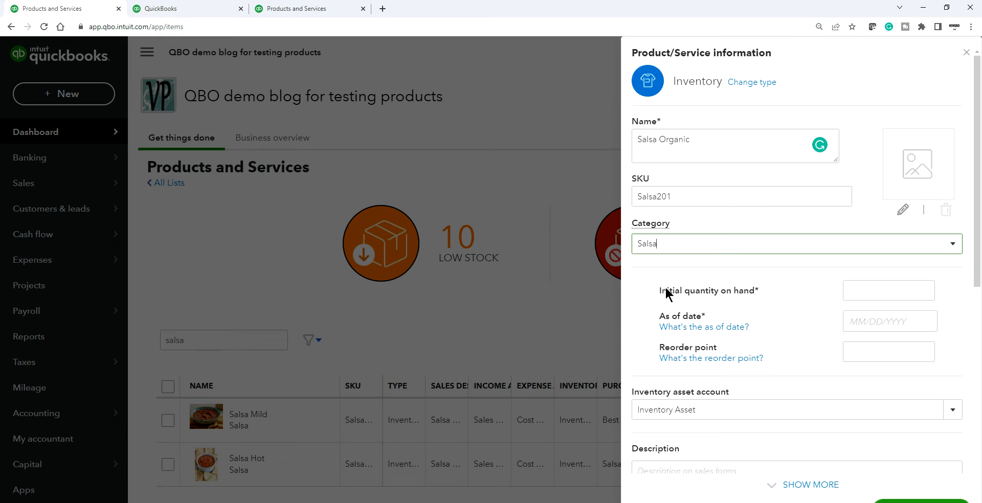
- Set the item's initial quantity on hand to 0 with an as-of date of 05/01/2022
click(918, 292)
text(0)
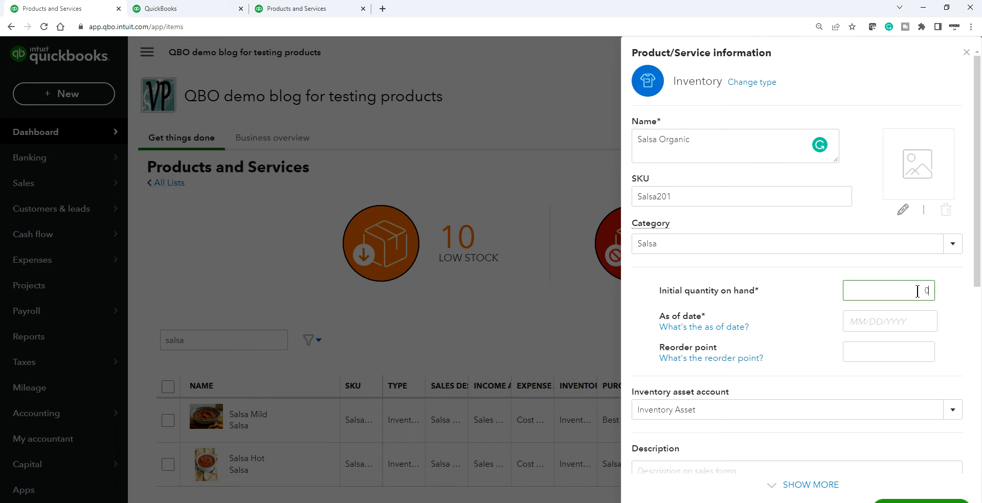
click(874, 321)
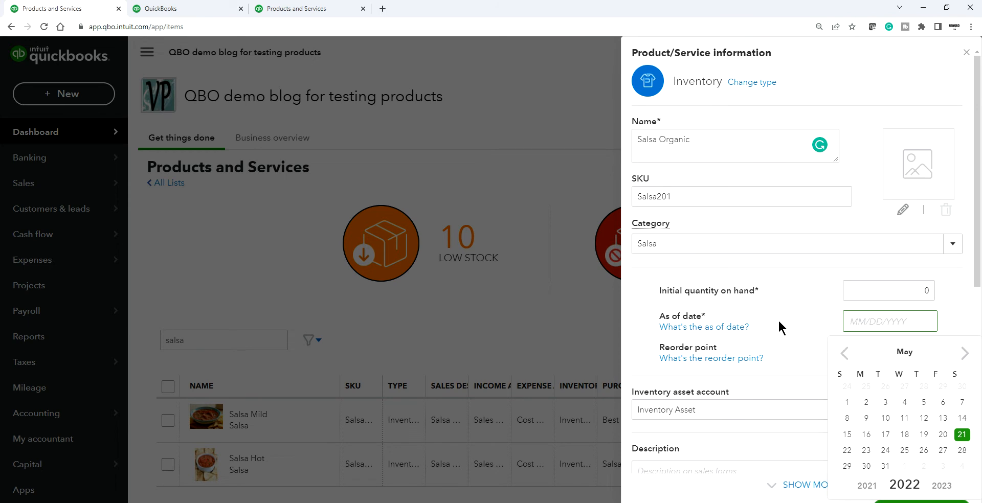
click(847, 402)
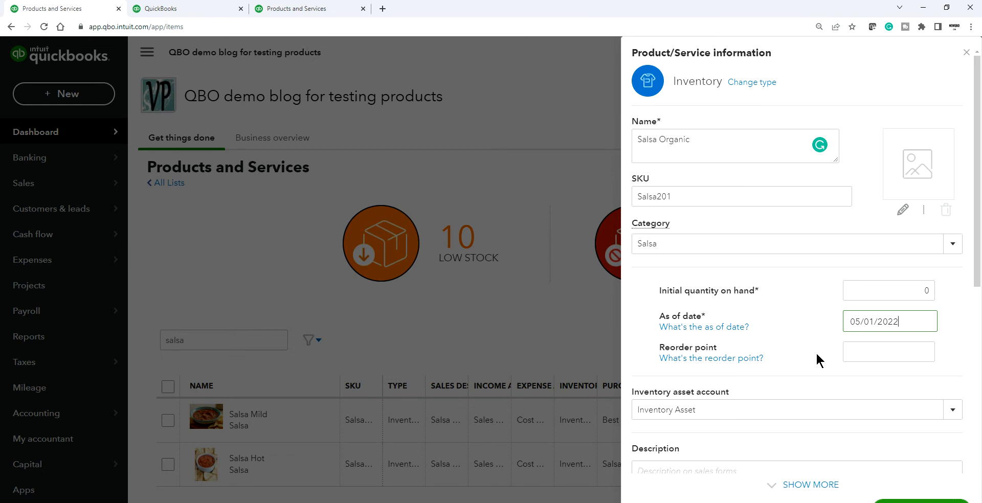
- Set the Salsa Organic item's reorder point to 100
click(879, 353)
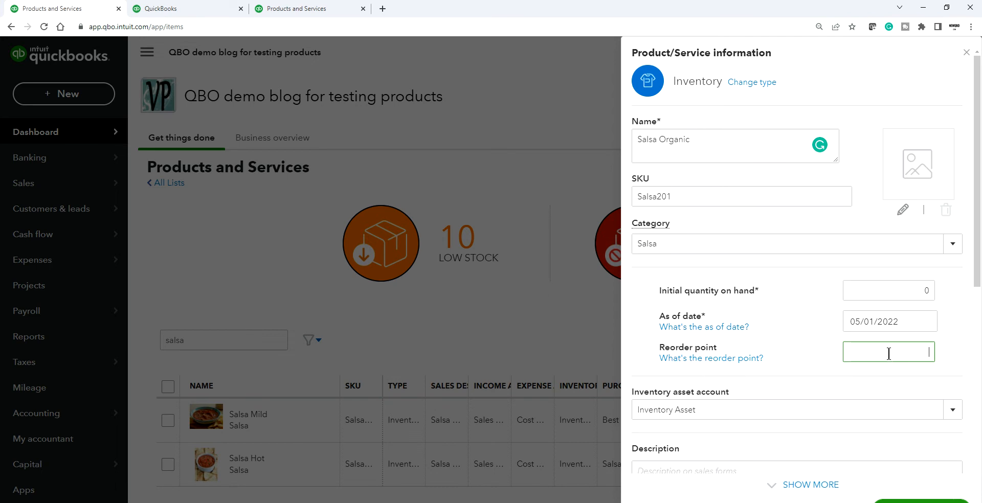
text(100)
click(810, 362)
scroll(912, 250, down, 1)
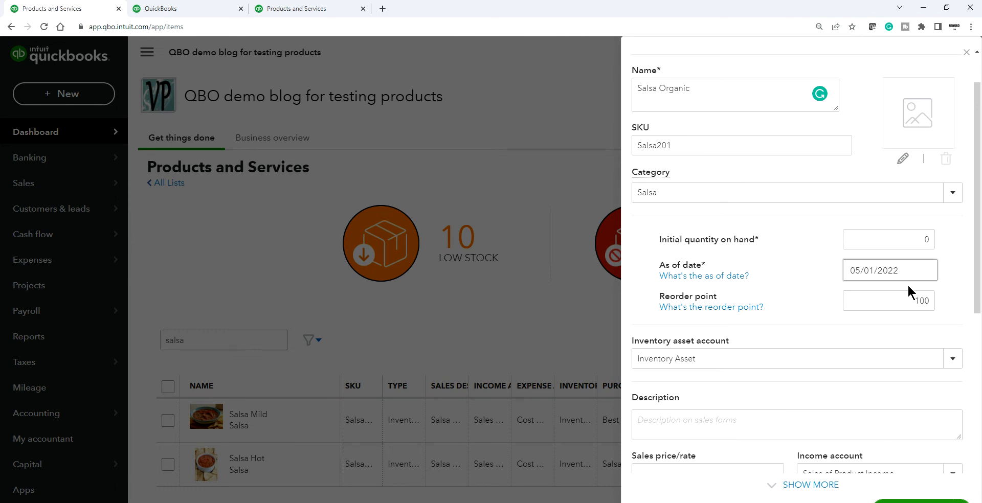
scroll(802, 161, up, 1)
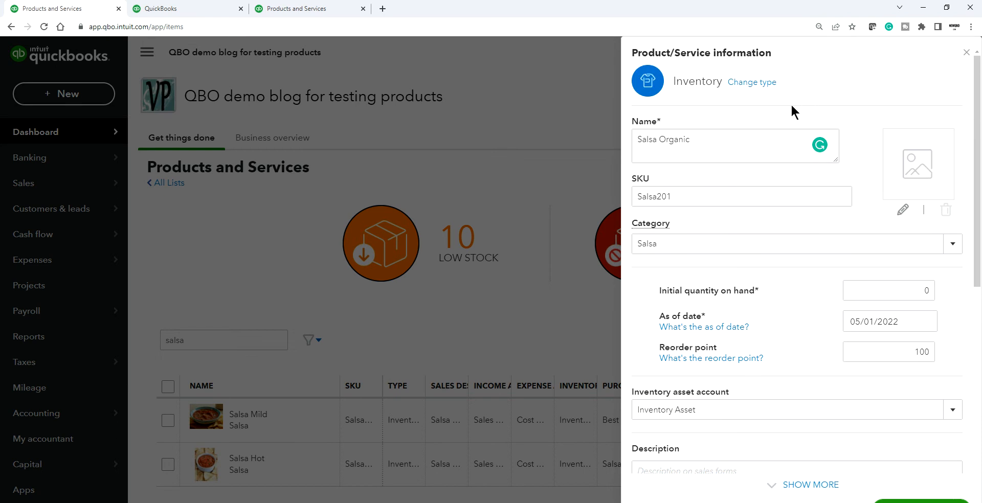
scroll(784, 119, down, 1)
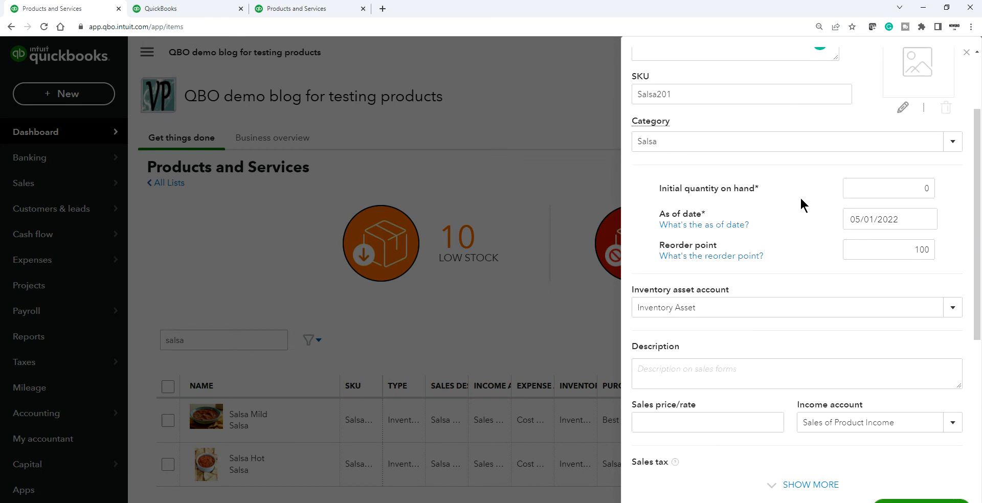
scroll(797, 348, up, 1)
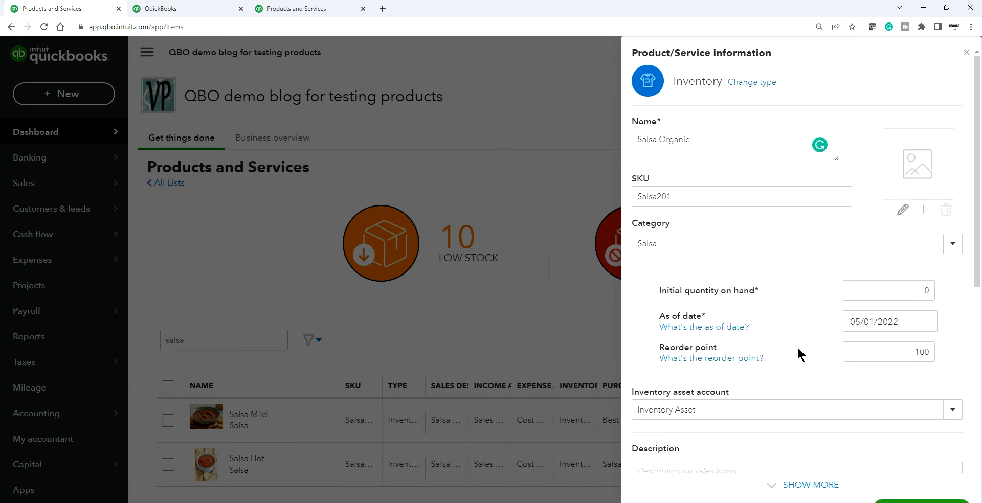
- Choose Inventory Asset as the item's inventory asset account
scroll(808, 355, down, 3)
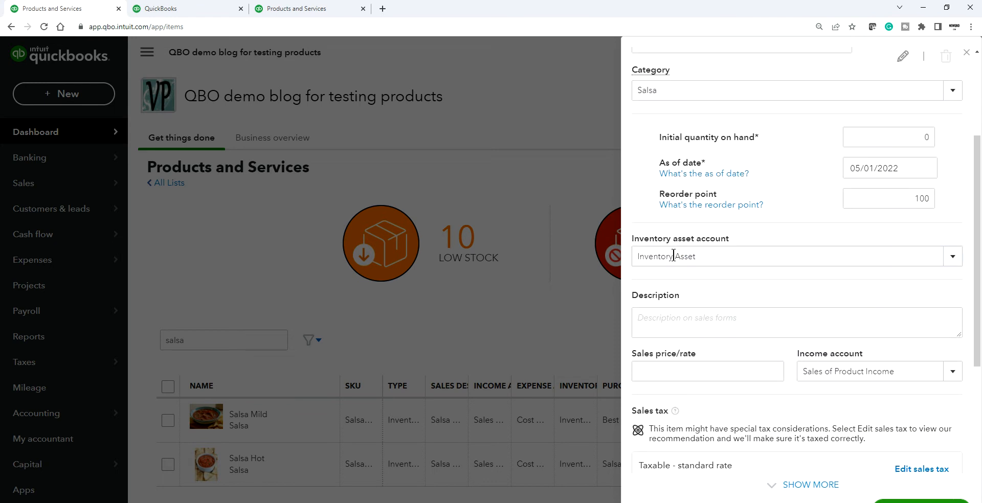
click(952, 261)
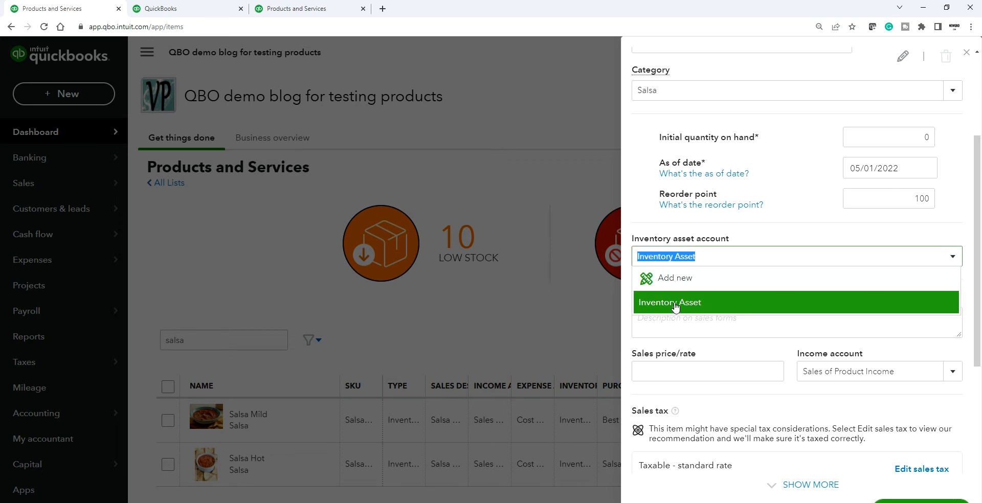
click(673, 303)
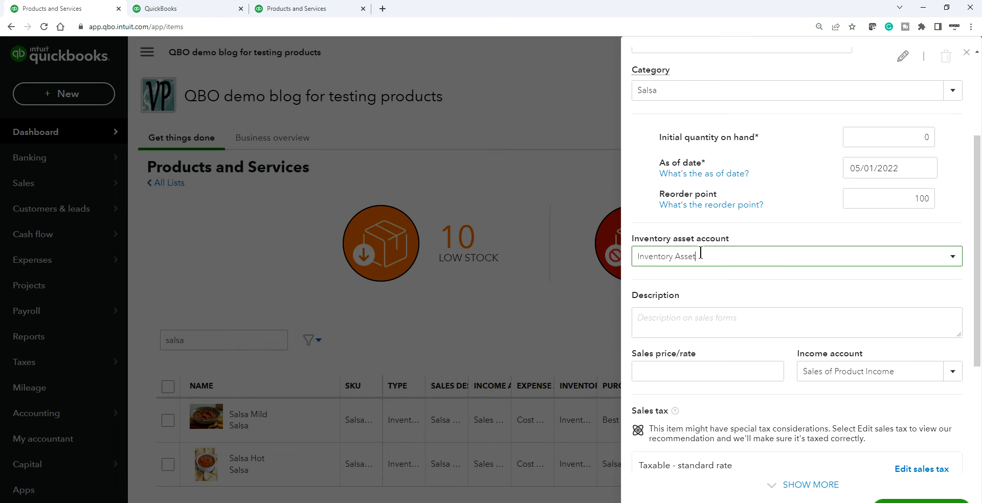
drag(698, 255, 635, 249)
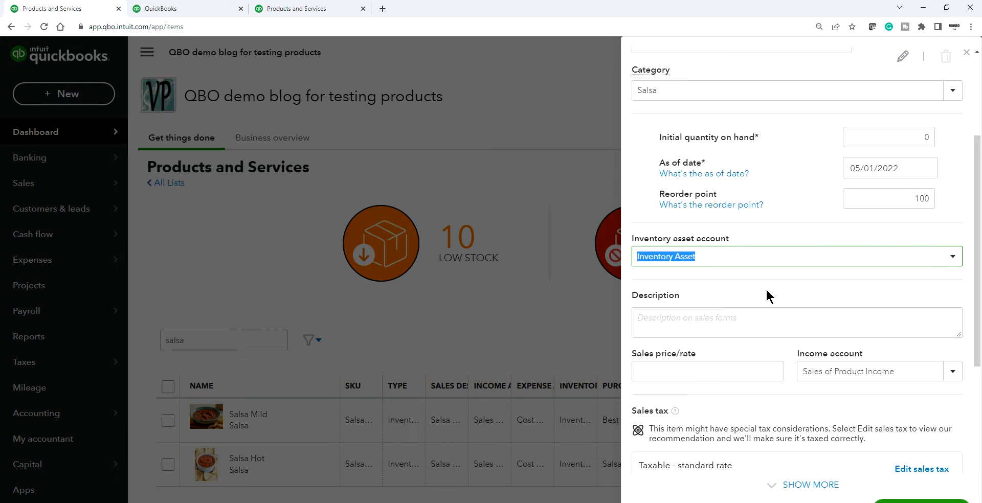
- Copy the item name "Salsa Organic" into the description for sales forms
click(683, 327)
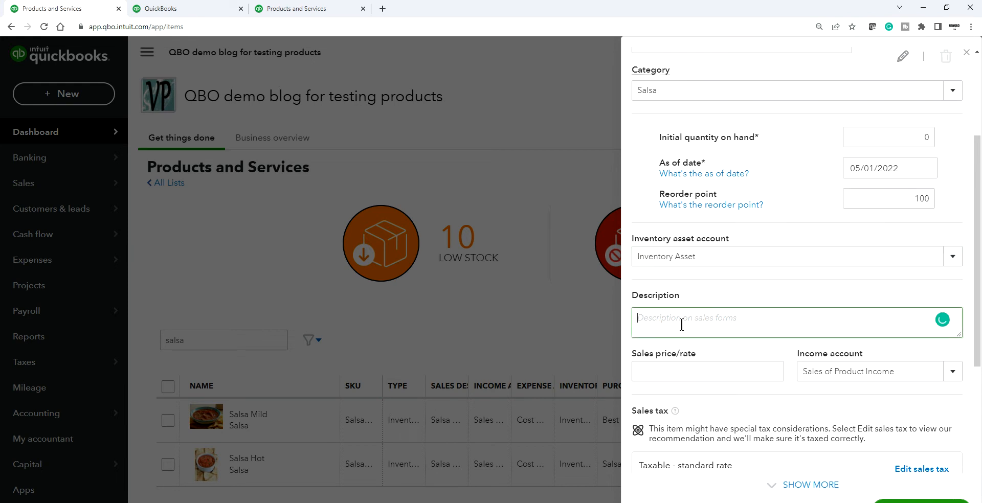
scroll(714, 327, up, 1)
scroll(715, 327, up, 3)
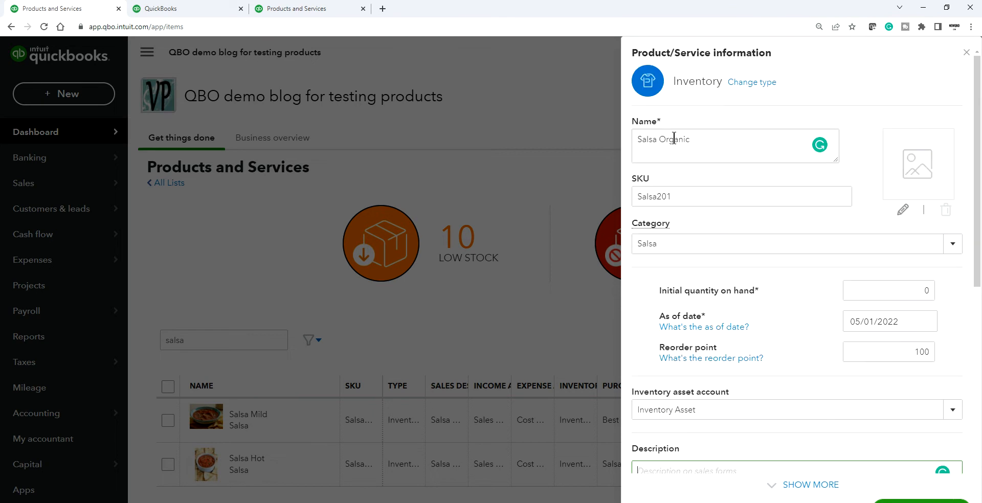
scroll(726, 241, down, 3)
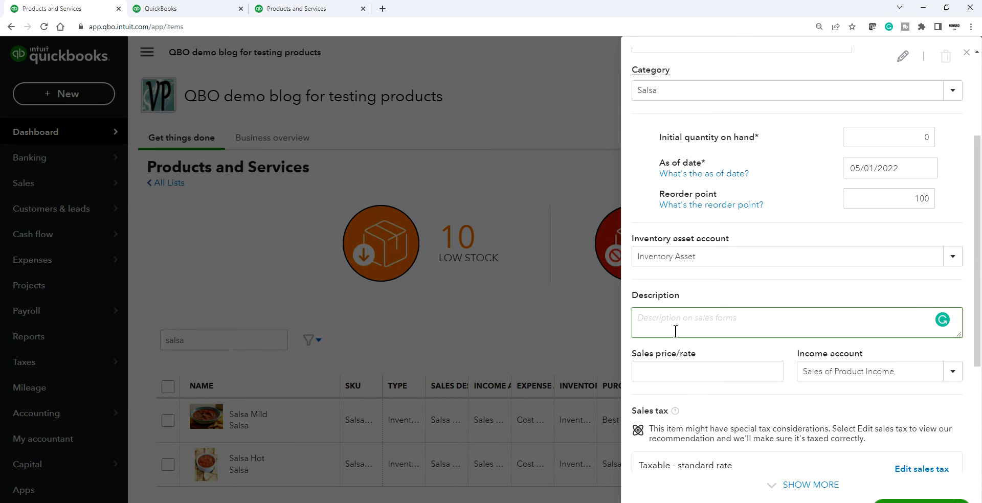
scroll(701, 285, up, 3)
drag(690, 139, 630, 138)
key(ctrl+c)
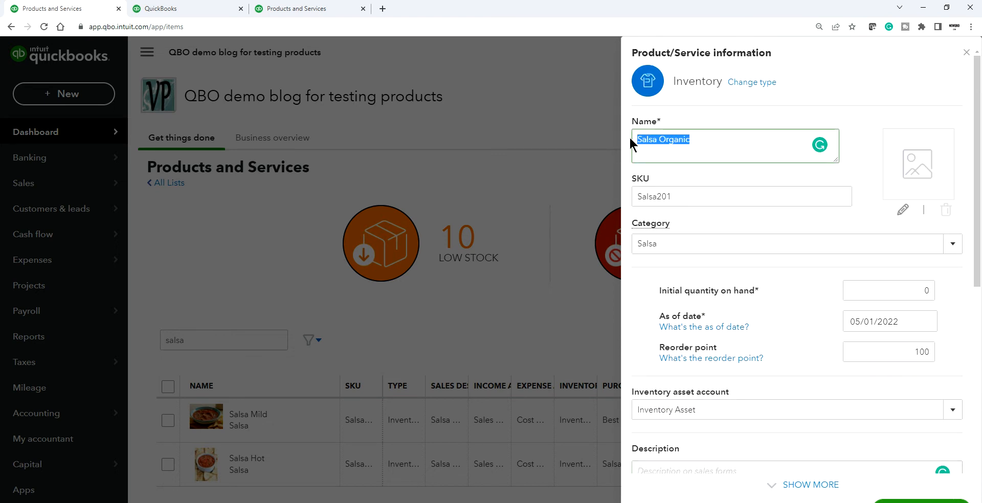
scroll(760, 302, down, 4)
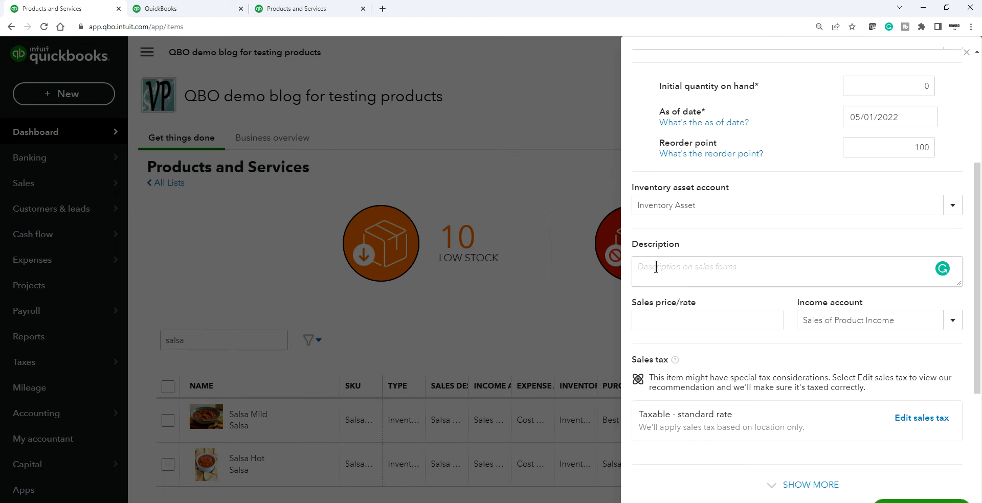
click(654, 268)
right_click(655, 274)
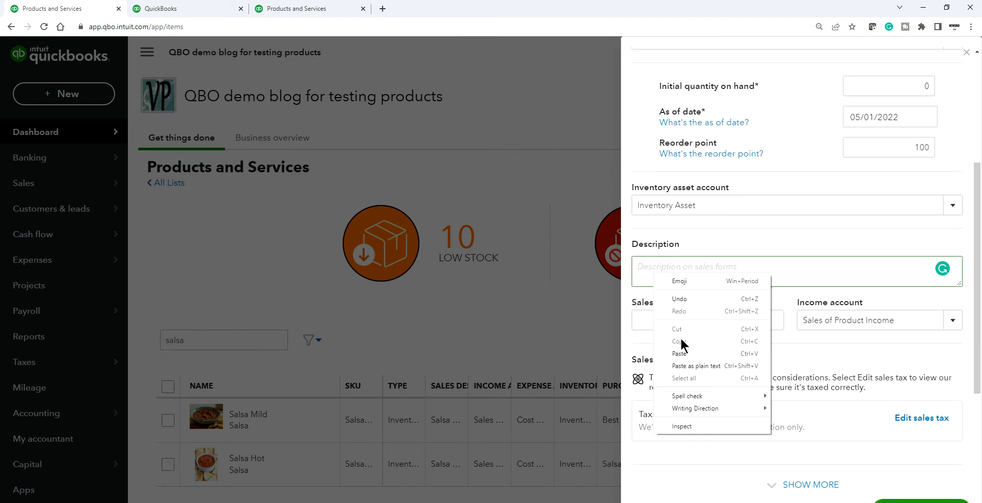
click(679, 354)
- Set the sales price to 10.00 and review the income account choices, keeping Sales of Product Income
scroll(789, 357, up, 2)
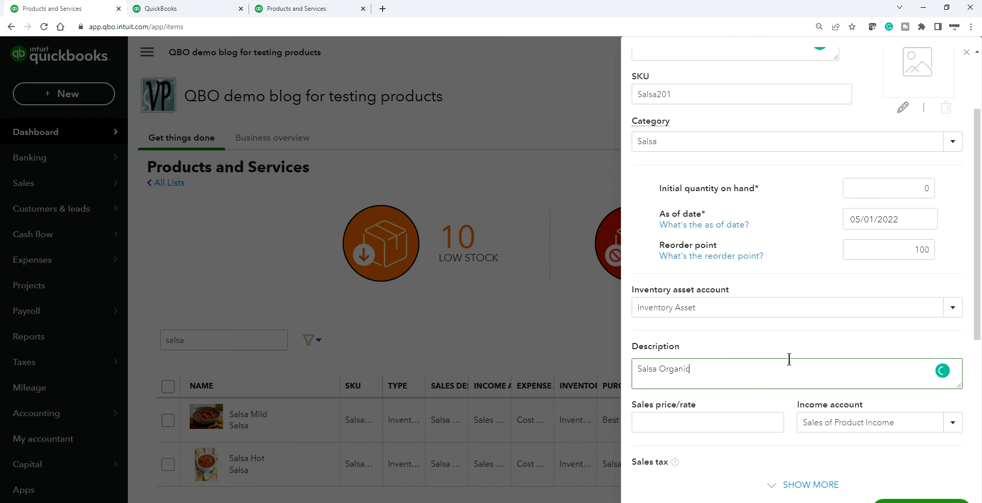
scroll(788, 358, up, 1)
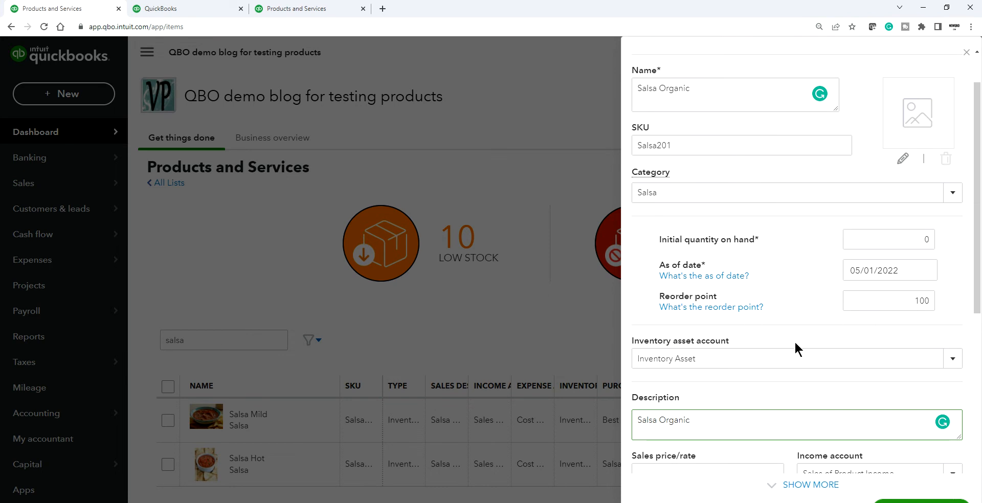
scroll(794, 341, down, 1)
scroll(744, 340, down, 2)
scroll(769, 251, up, 3)
scroll(725, 450, down, 3)
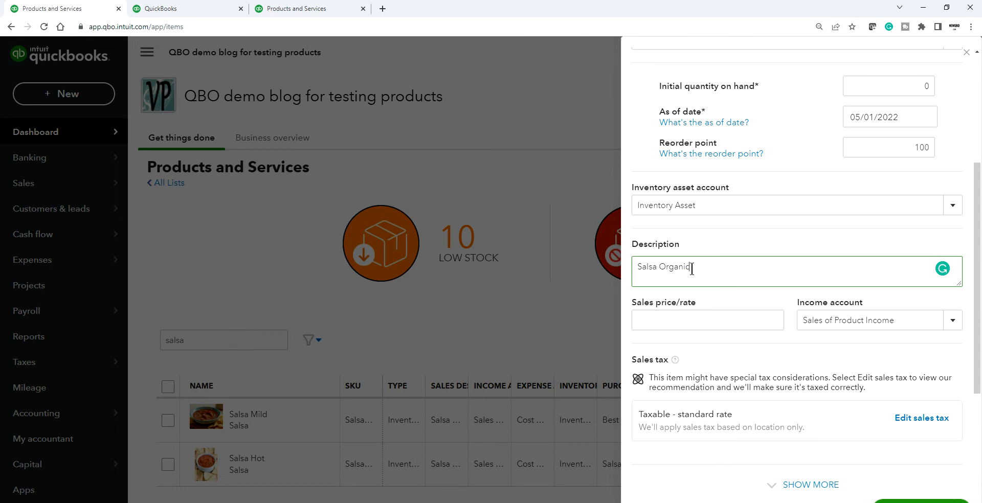
scroll(710, 306, down, 1)
scroll(718, 307, down, 1)
click(688, 275)
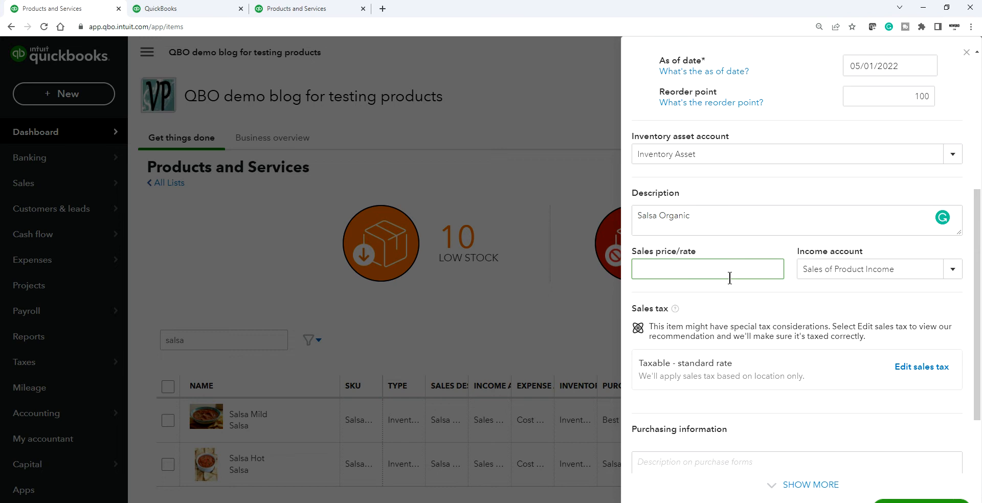
text(10.00)
click(953, 271)
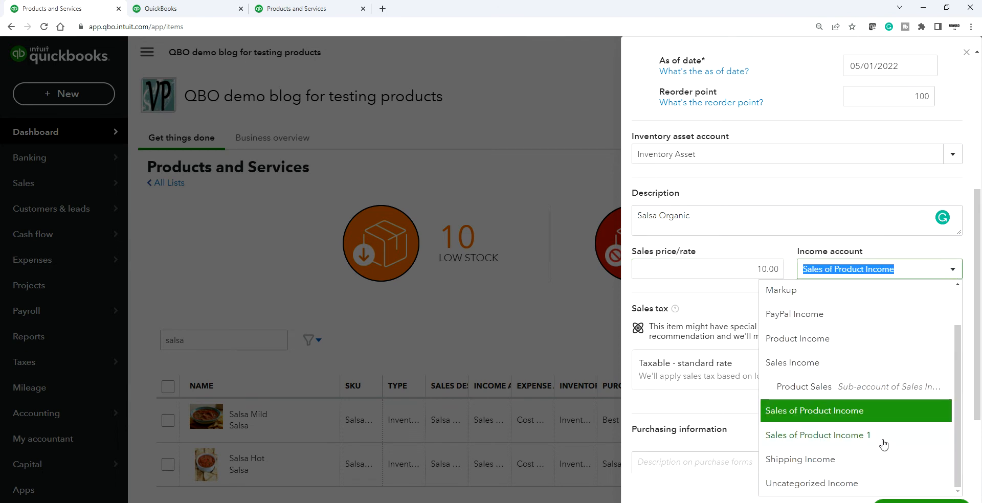
click(905, 243)
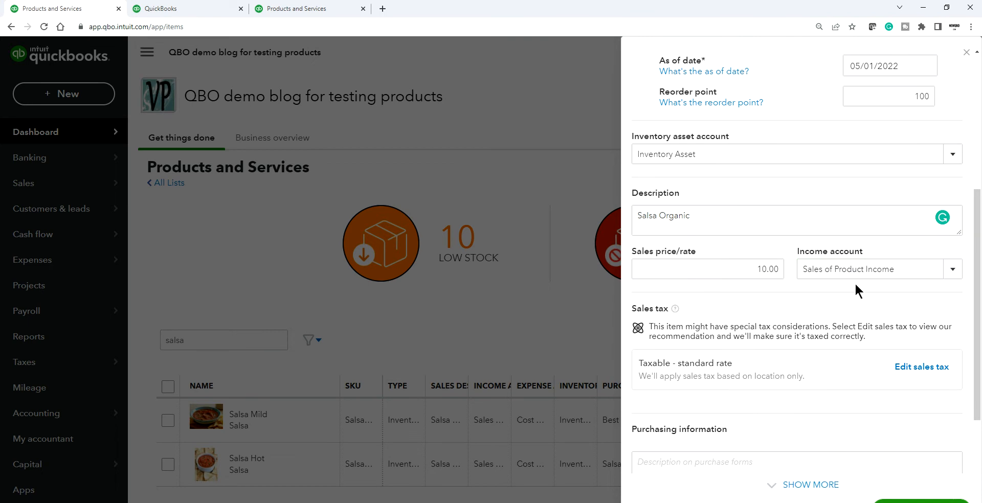
- Copy the sales description "Salsa Organic" into the purchasing information's description for purchase forms
scroll(853, 287, down, 2)
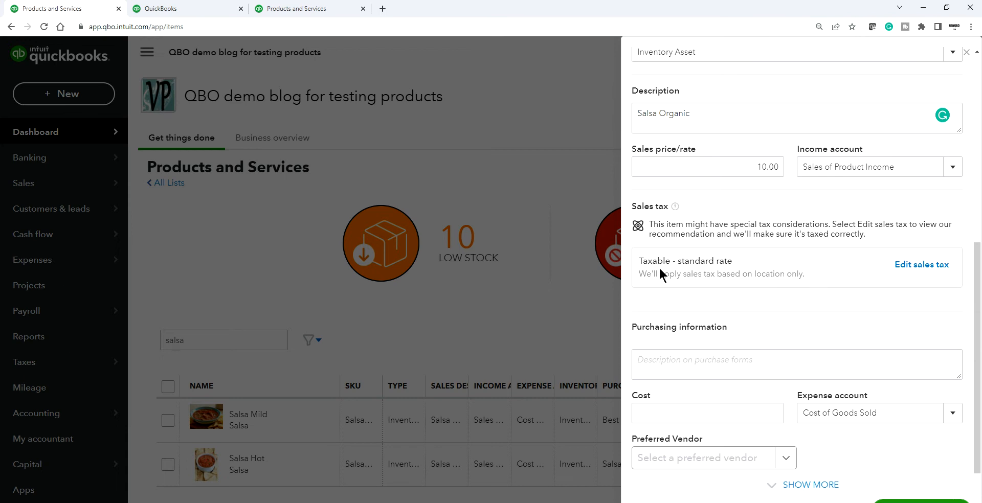
scroll(789, 295, down, 1)
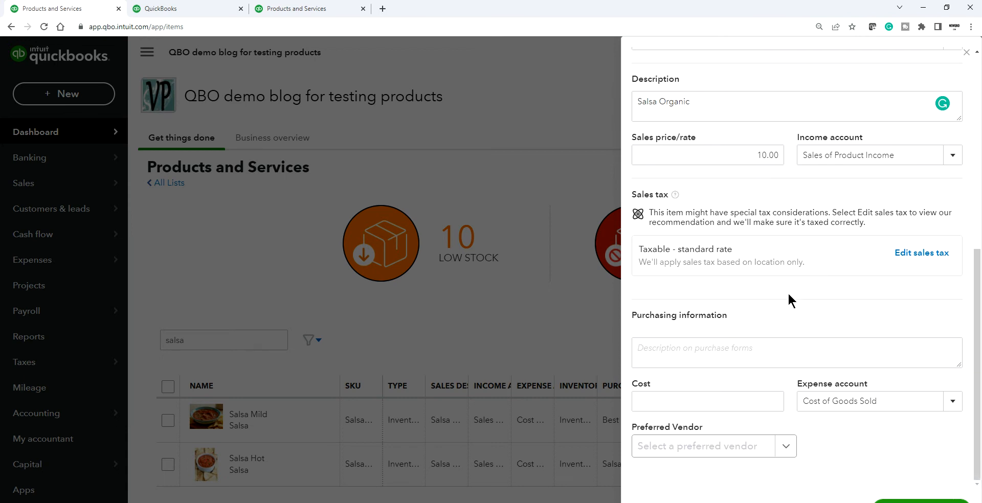
click(676, 352)
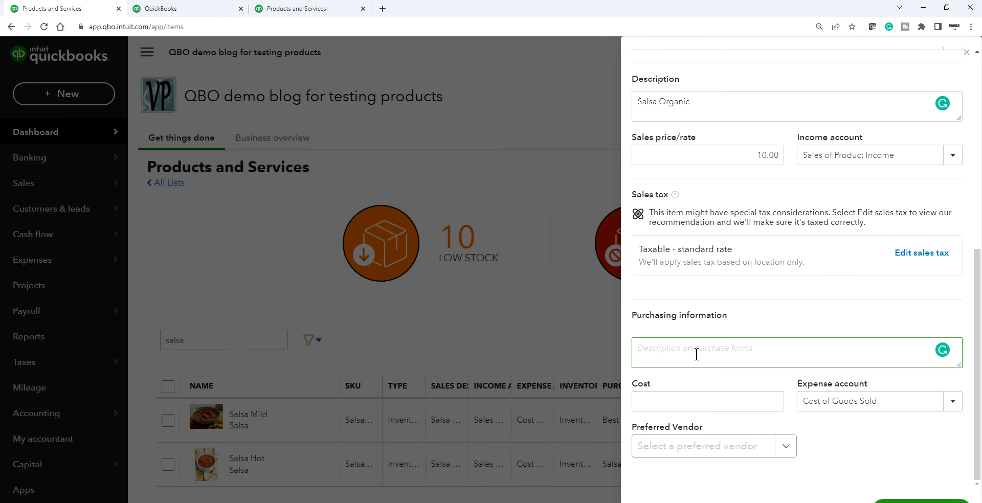
scroll(696, 355, up, 4)
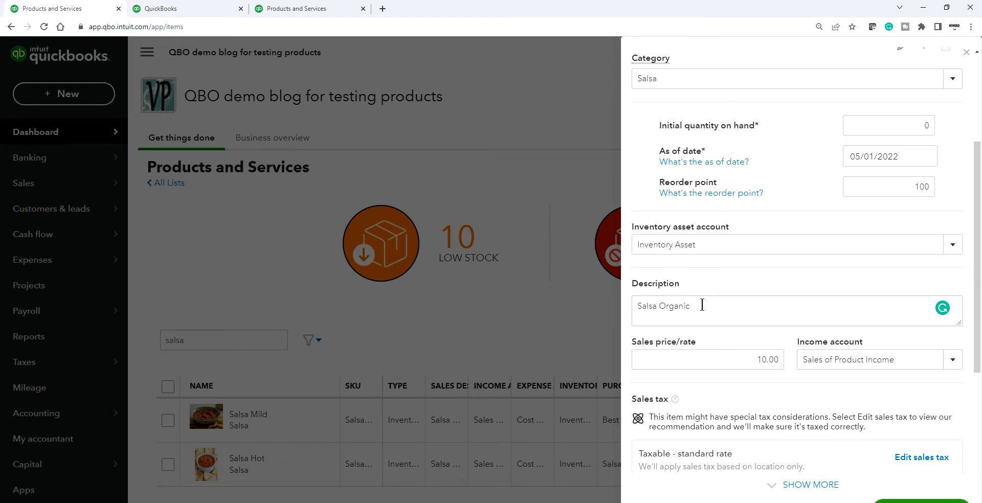
scroll(701, 304, down, 4)
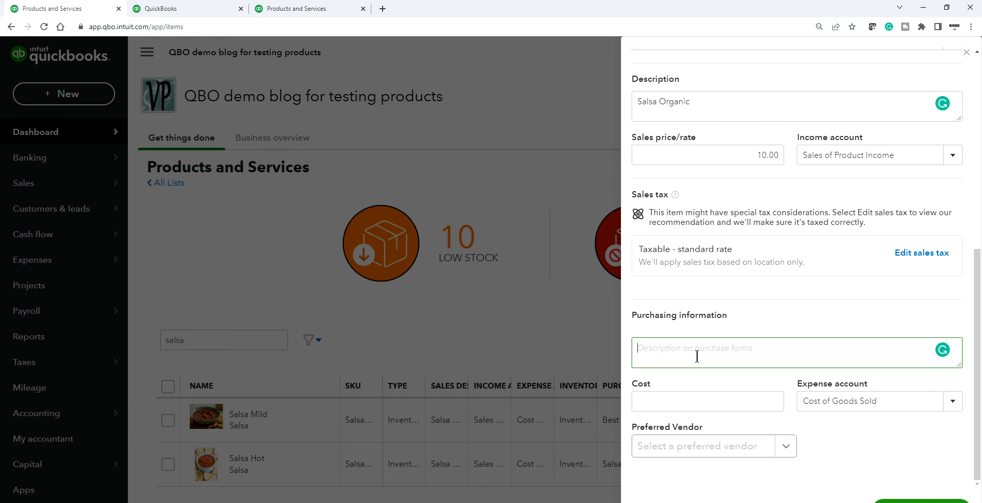
scroll(697, 357, up, 4)
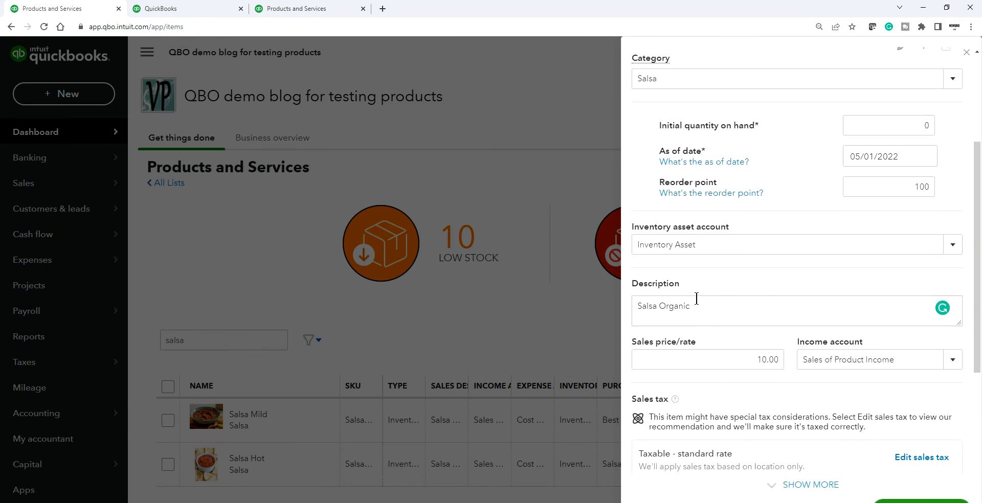
drag(697, 307, 630, 307)
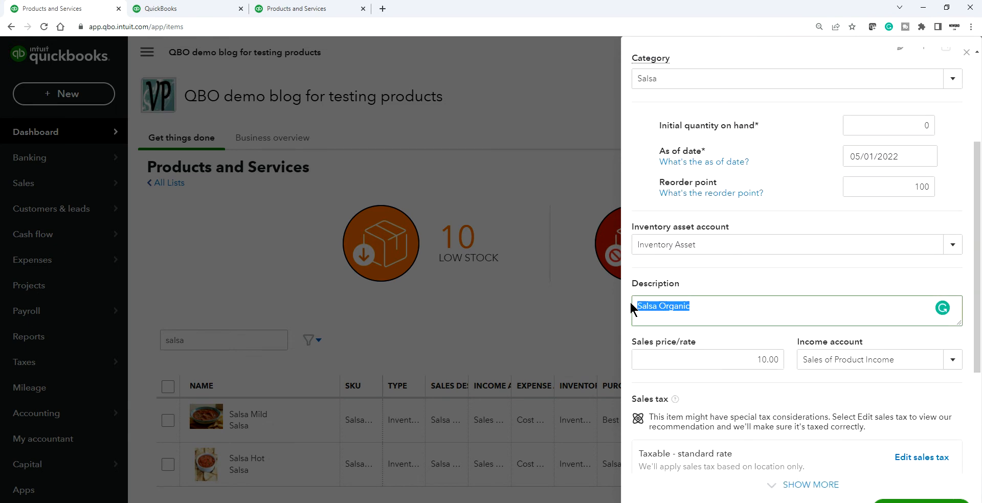
right_click(658, 306)
click(664, 341)
scroll(699, 351, down, 3)
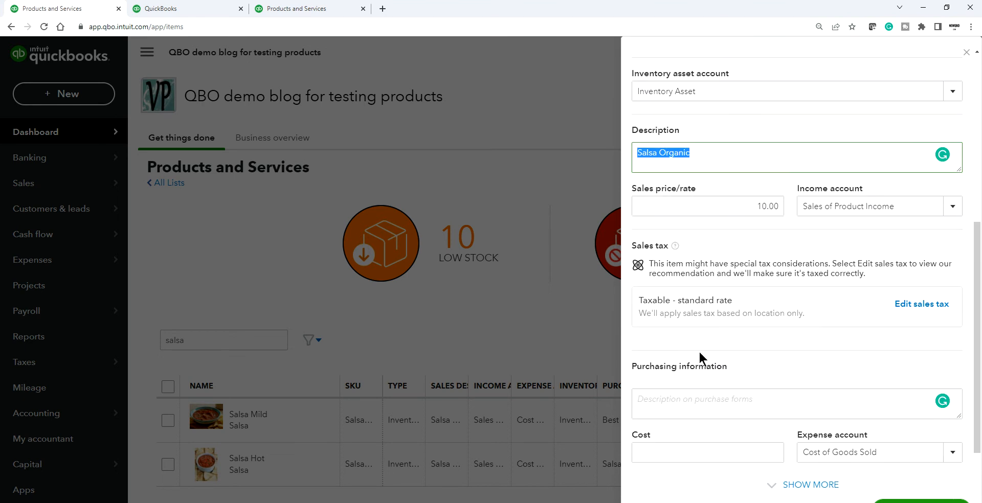
scroll(681, 369, down, 1)
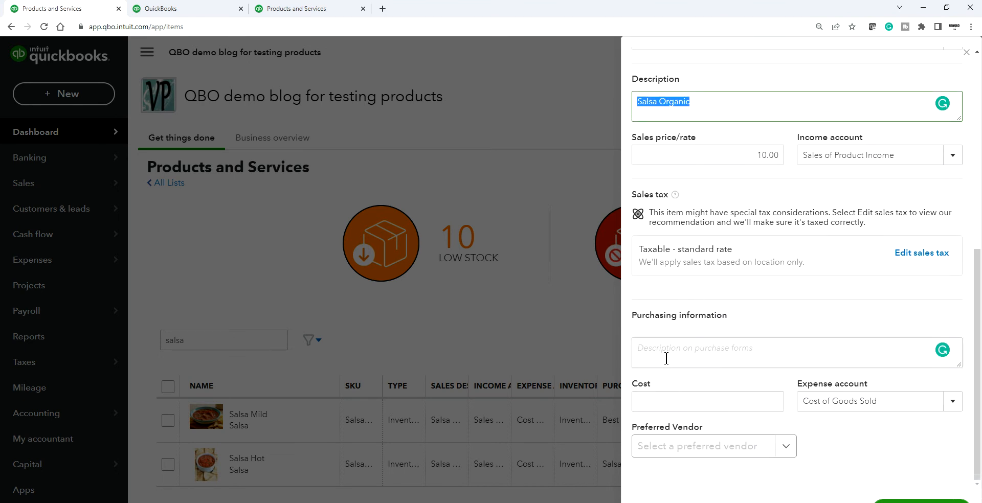
click(667, 359)
right_click(667, 360)
click(692, 439)
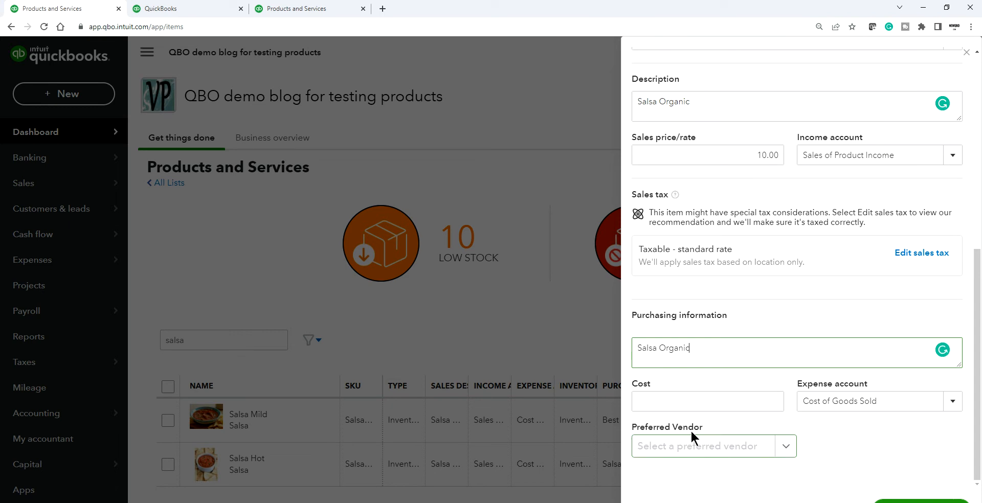
- Set the item's purchase cost to 6.00 and review the expense account choices, keeping Cost of Goods Sold
click(776, 400)
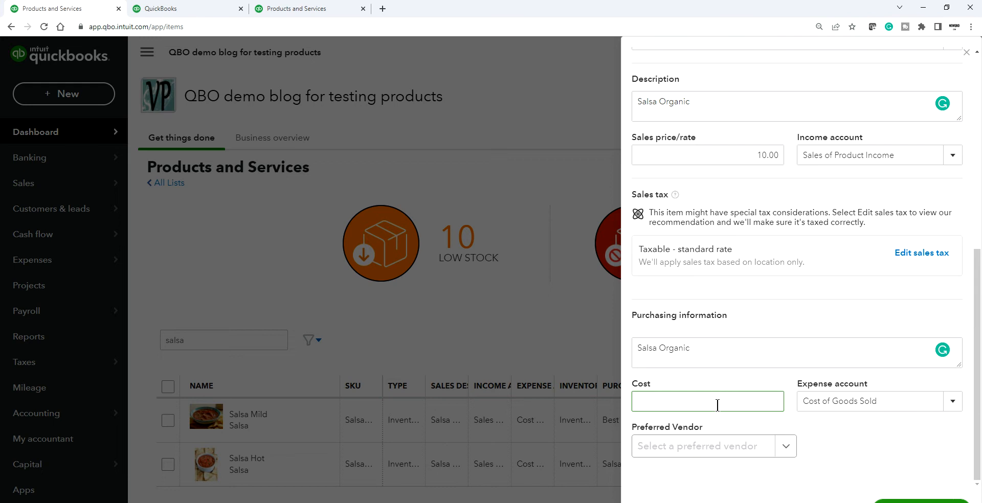
text(6.00)
click(843, 431)
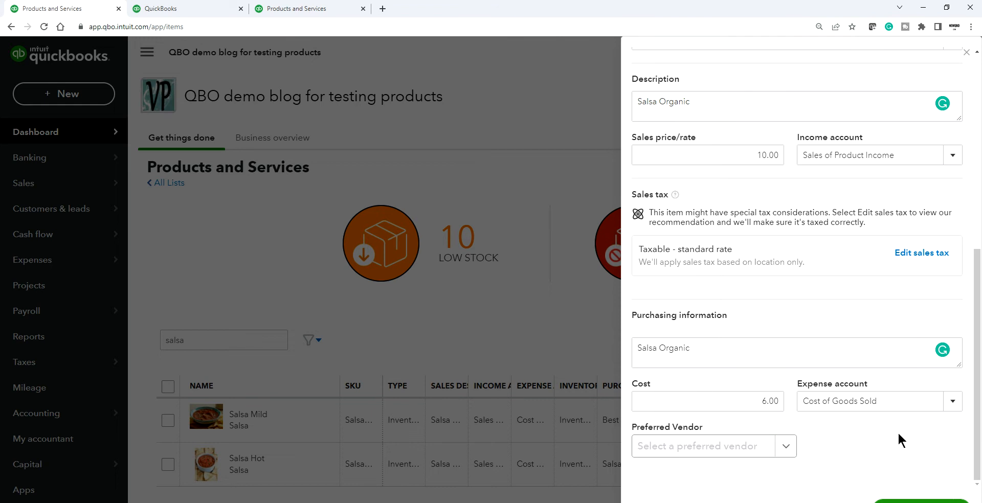
click(953, 402)
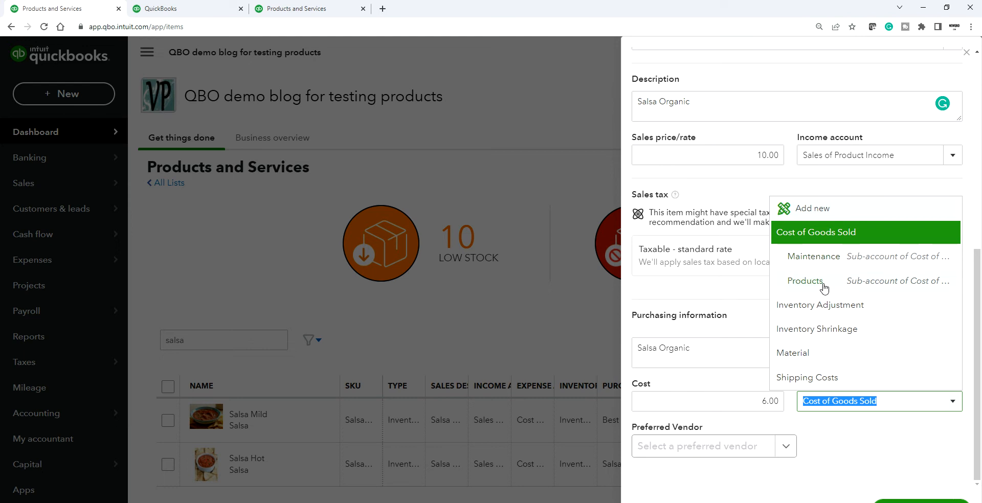
click(739, 179)
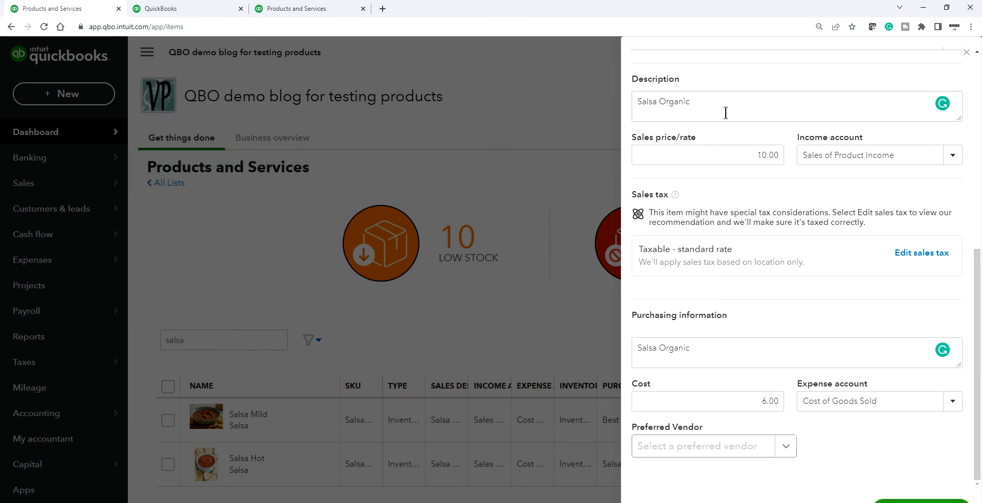
- Assign A1 Supplier as the item's preferred vendor and save the Salsa Organic item
click(700, 449)
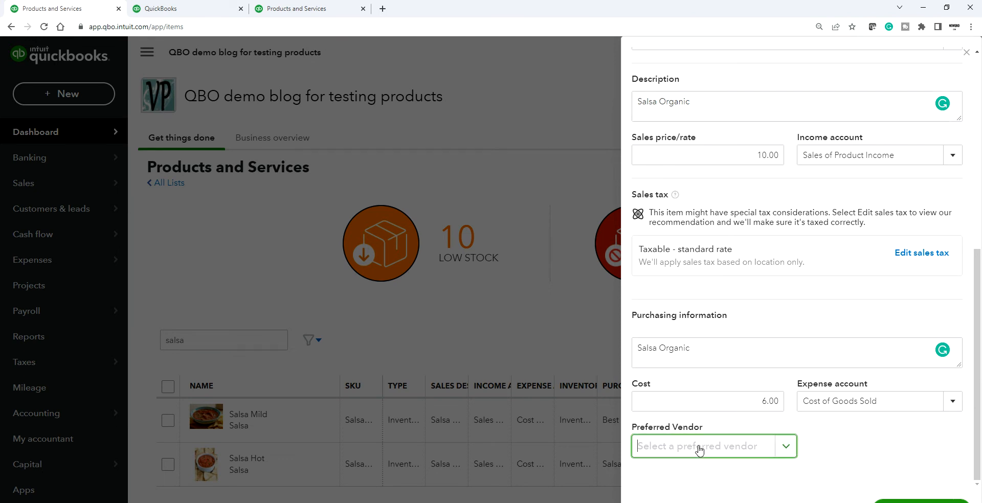
text(a1)
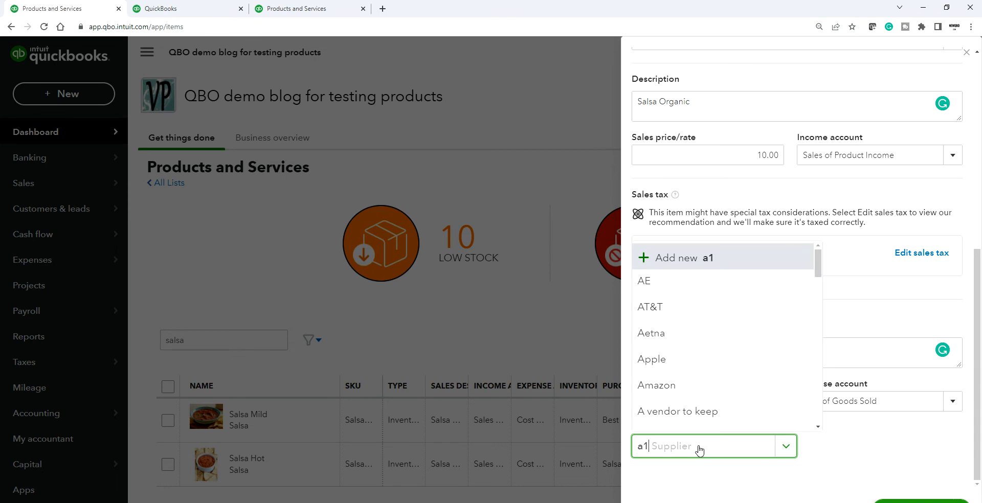
click(688, 397)
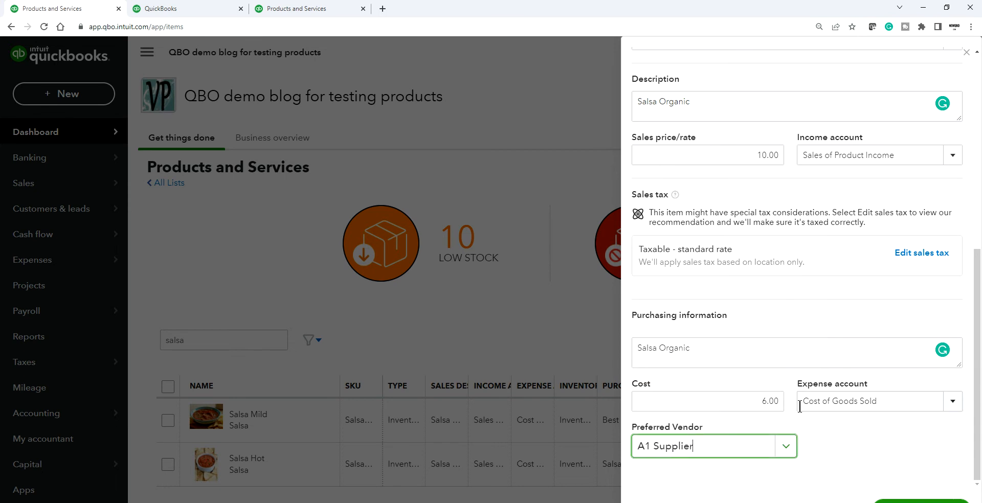
click(908, 501)
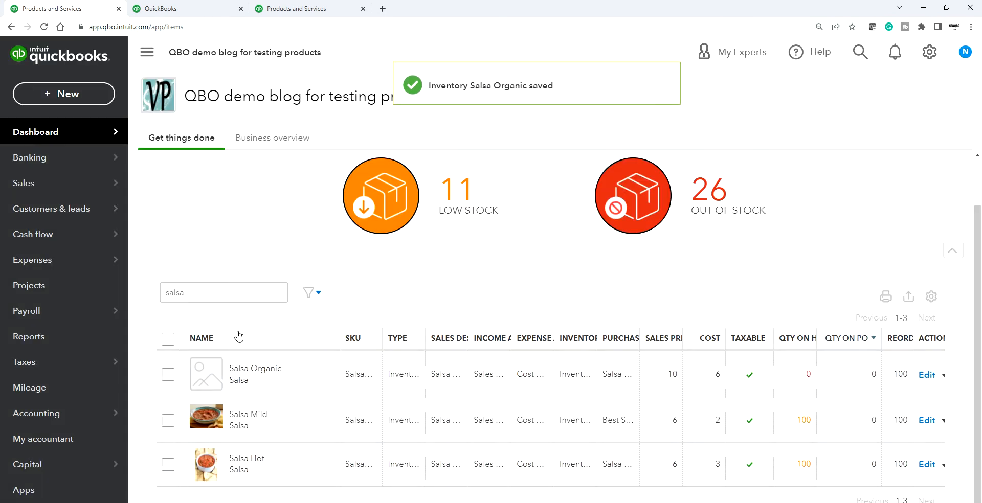
click(197, 291)
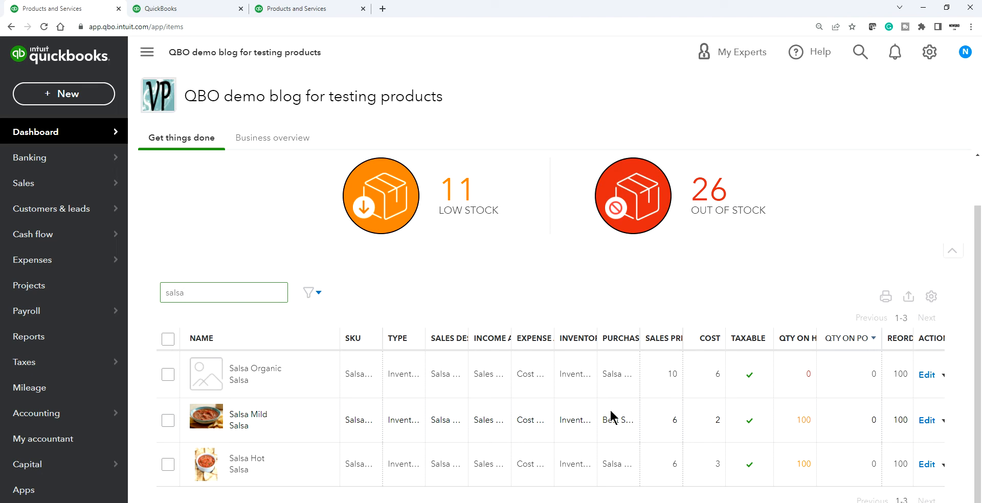
key(alt+Tab)
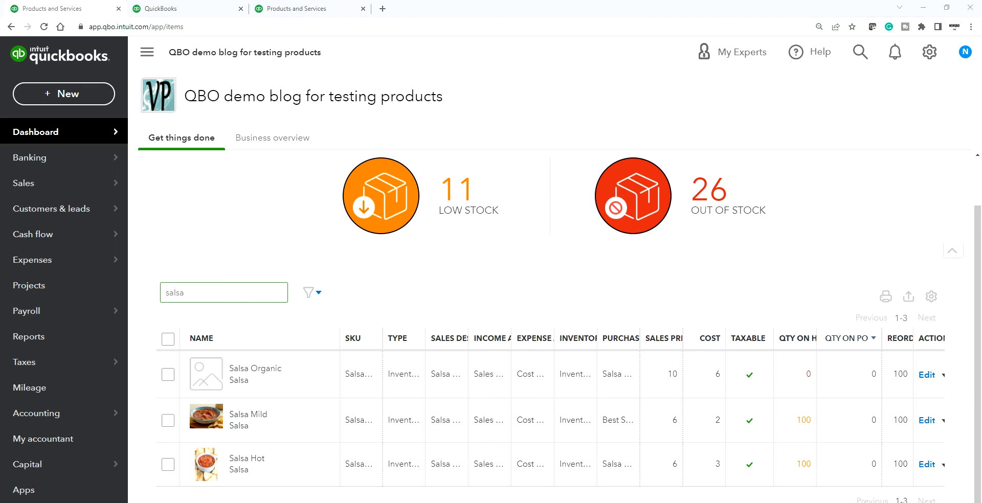
click(783, 267)
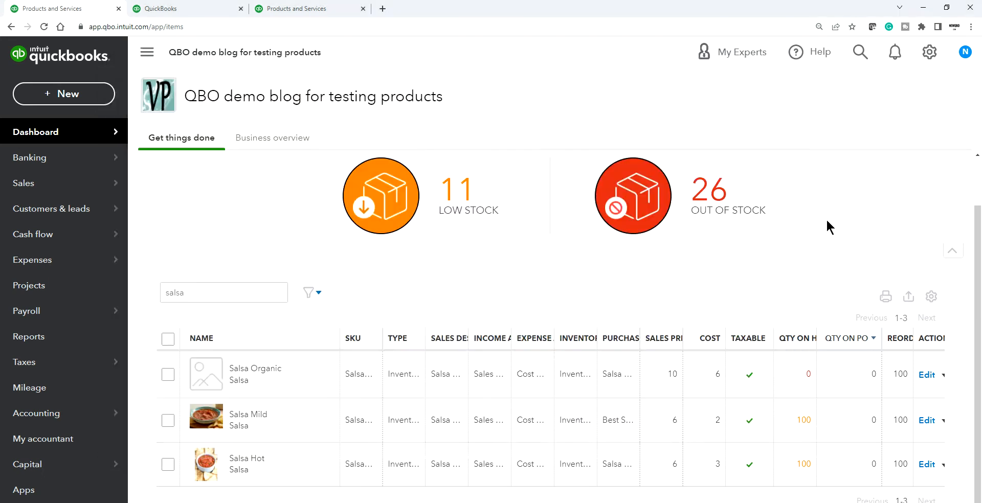
click(823, 228)
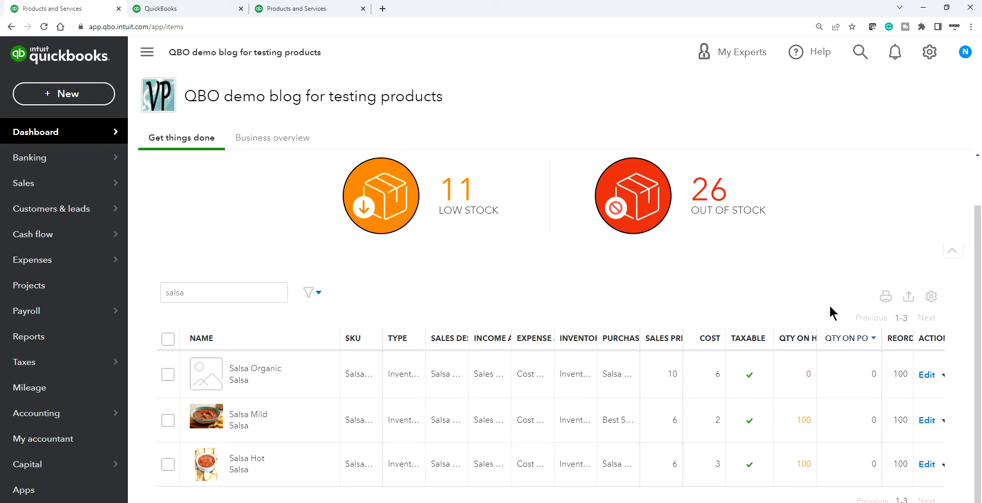
- Open the Salsa Organic item and examine its quantity, reorder point, accounts, sales tax, price rules and purchasing information, and close it
click(926, 375)
scroll(837, 347, down, 3)
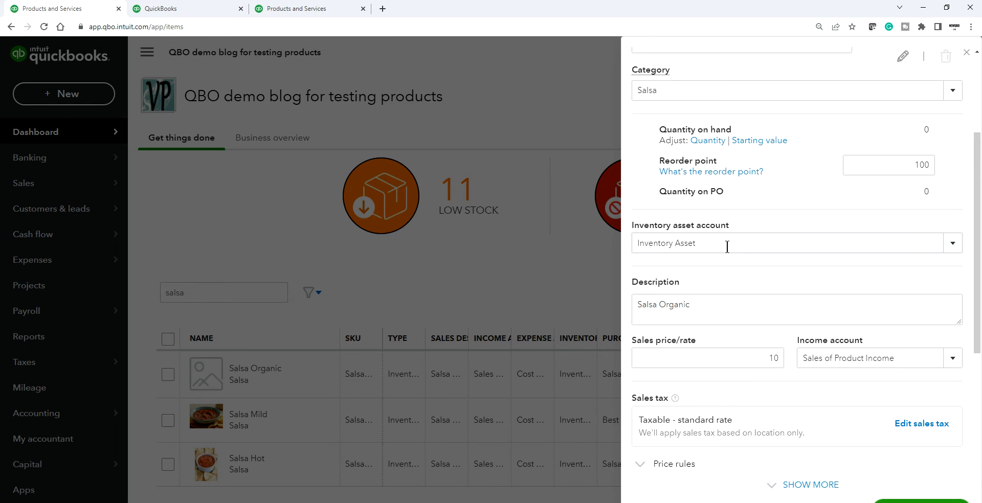
scroll(738, 305, down, 1)
scroll(745, 302, up, 1)
scroll(792, 287, down, 1)
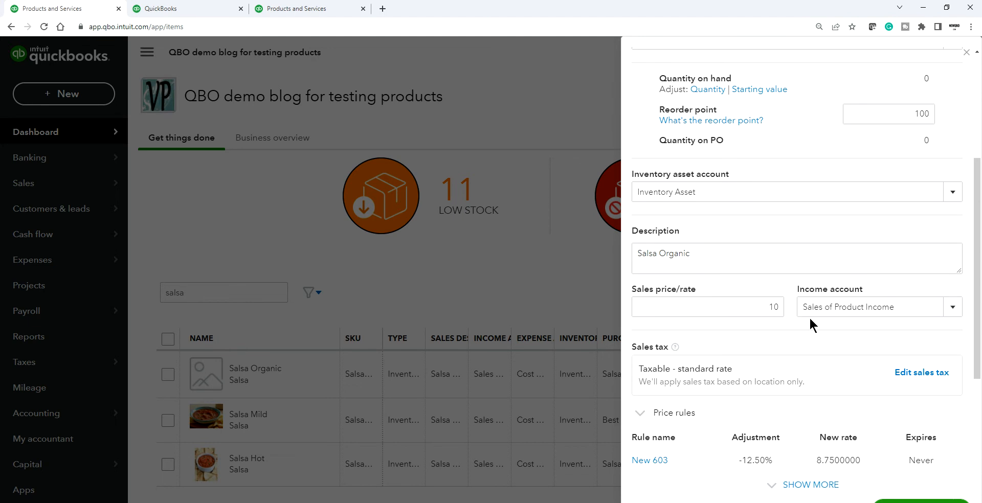
scroll(813, 307, up, 3)
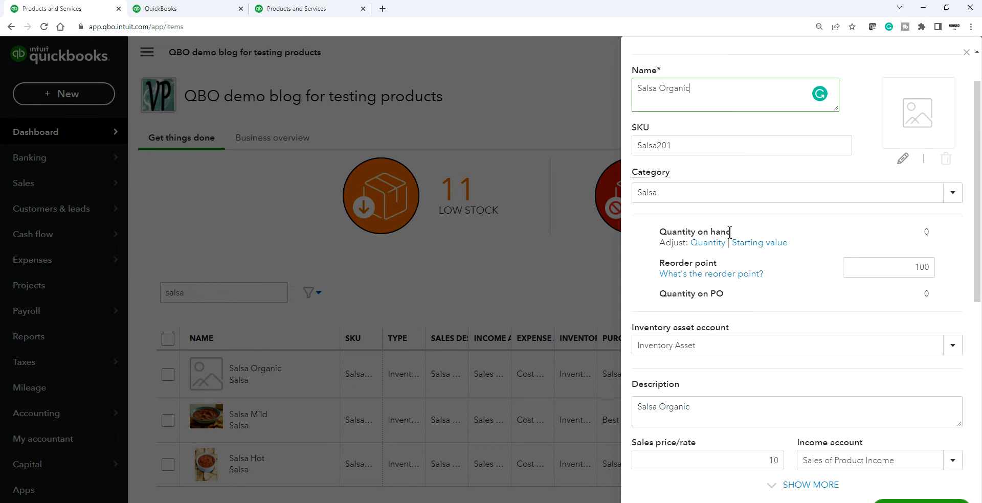
scroll(756, 264, down, 3)
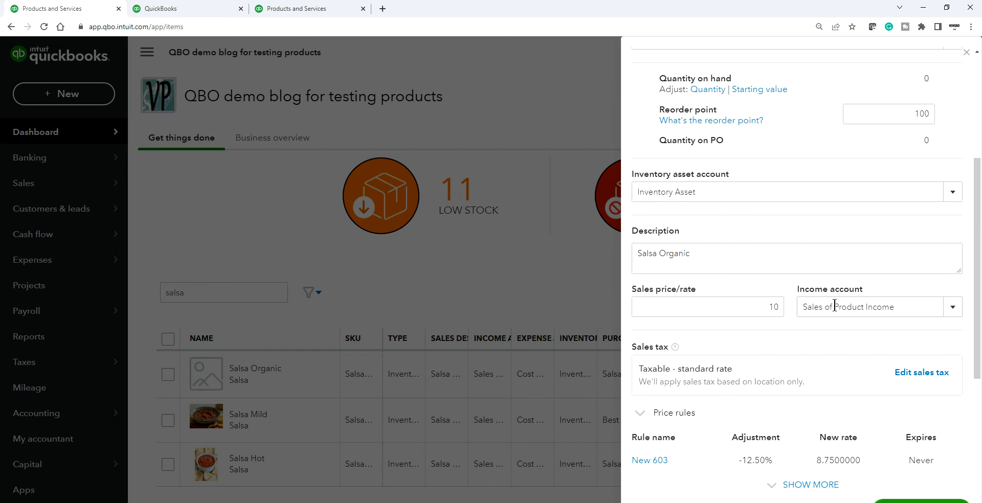
scroll(828, 328, down, 2)
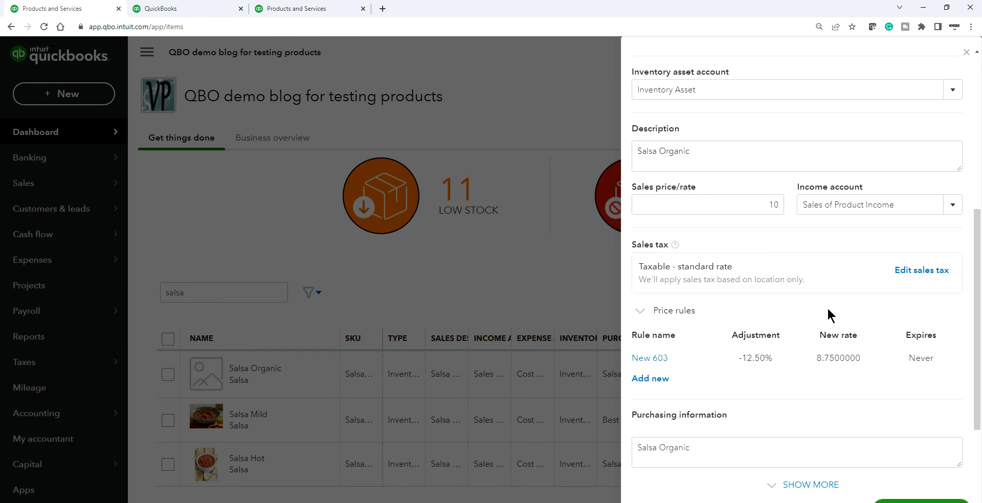
scroll(827, 307, up, 3)
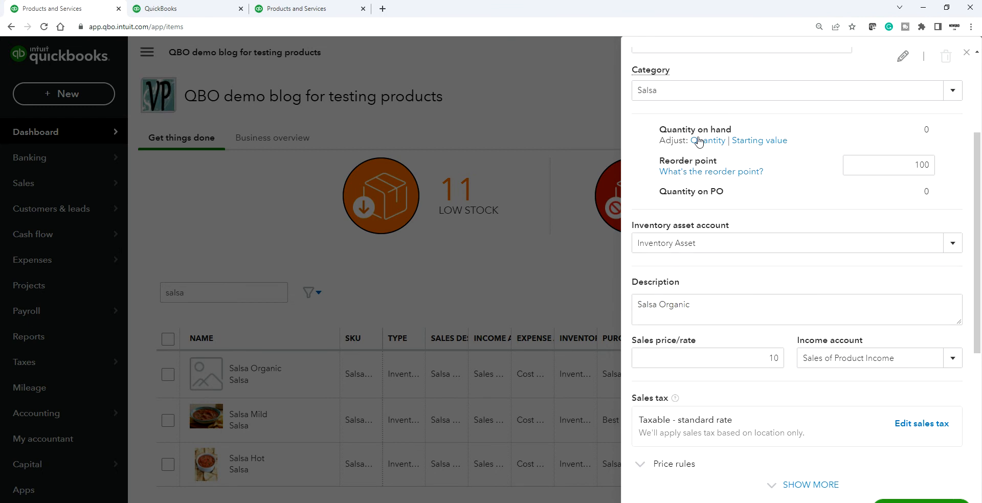
scroll(770, 349, down, 2)
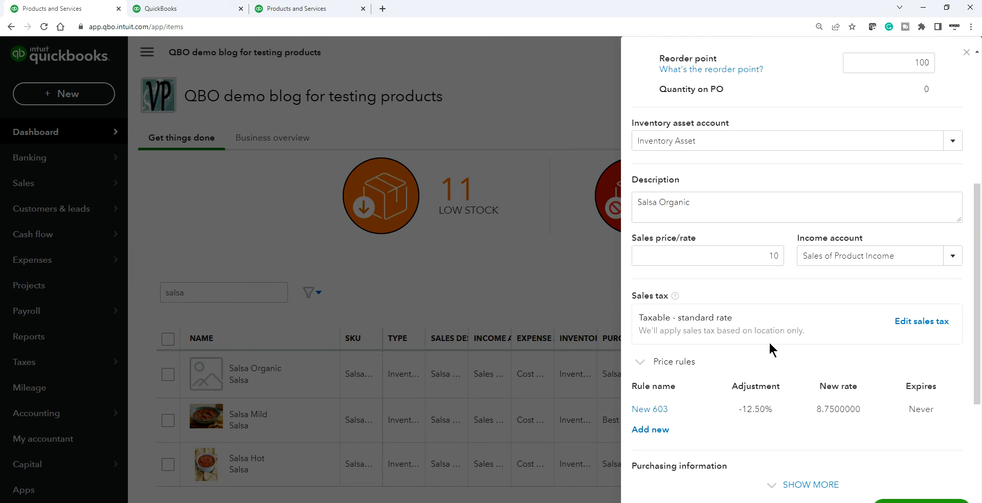
scroll(770, 344, down, 2)
scroll(784, 318, up, 3)
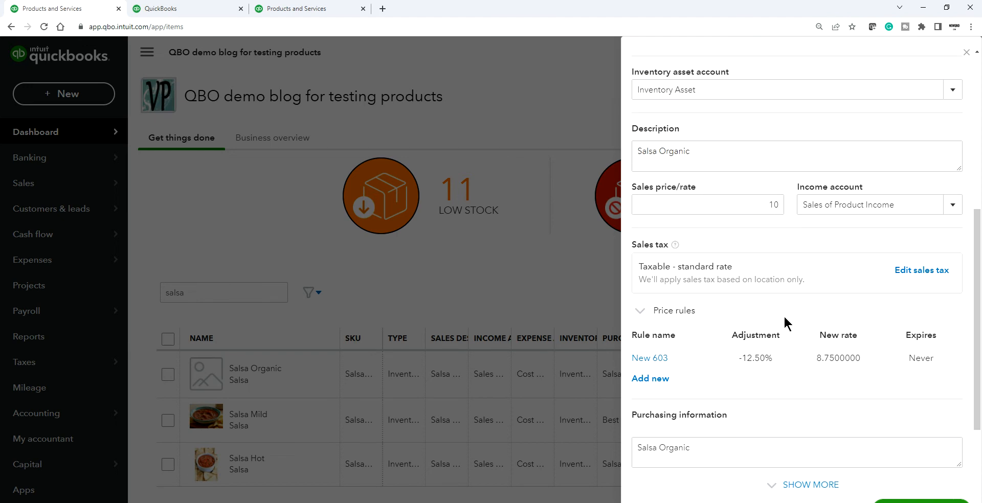
scroll(797, 316, down, 4)
scroll(806, 312, up, 6)
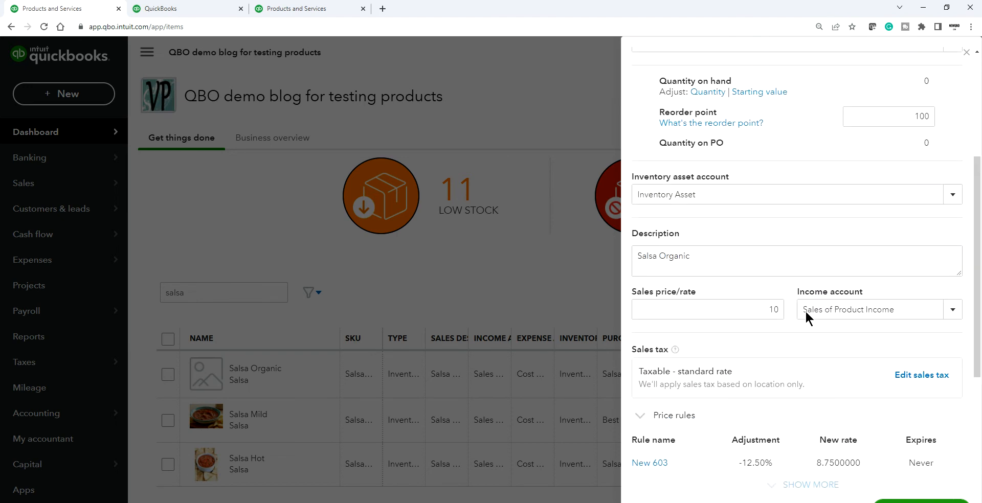
scroll(777, 311, down, 3)
scroll(777, 308, down, 3)
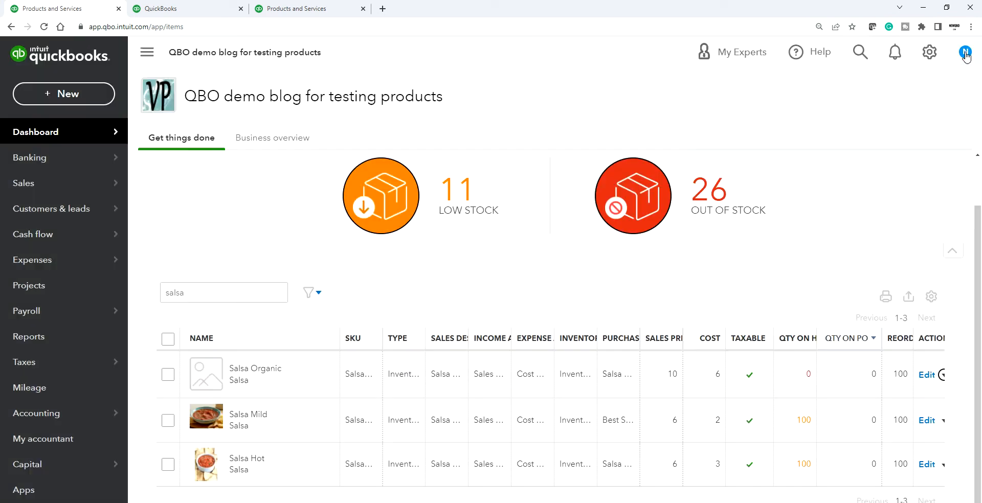
click(966, 52)
- Switch to the Photos window and advance from 8.png to the slide 9.png about the initial quantity and as-of-date fields
mouse_move(564, 502)
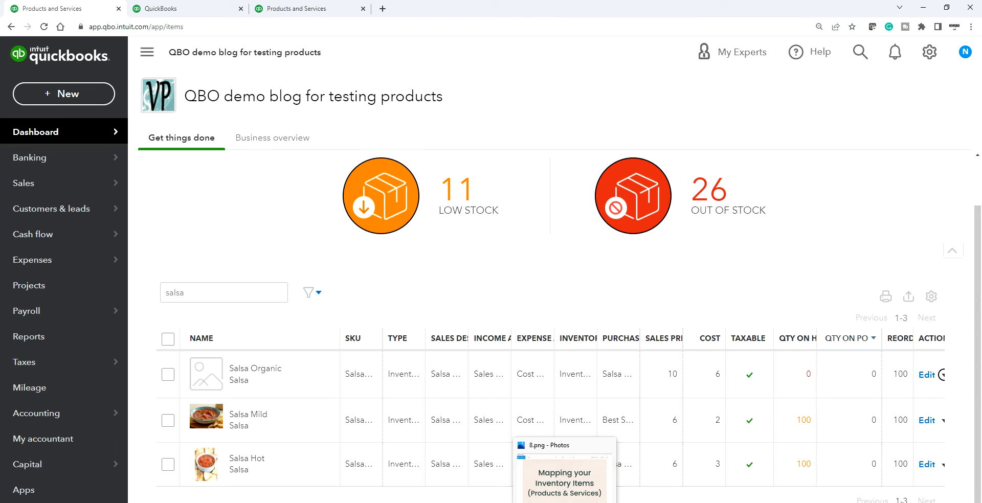
click(564, 480)
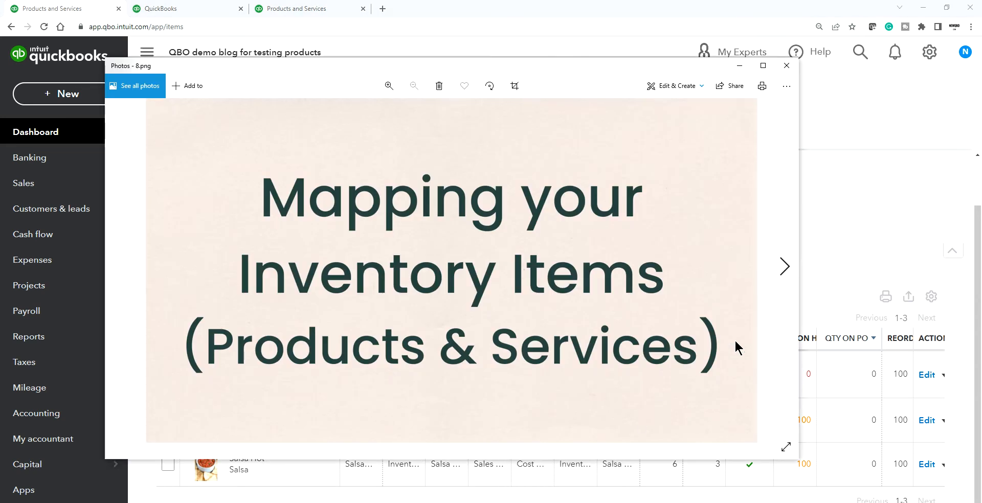
click(783, 266)
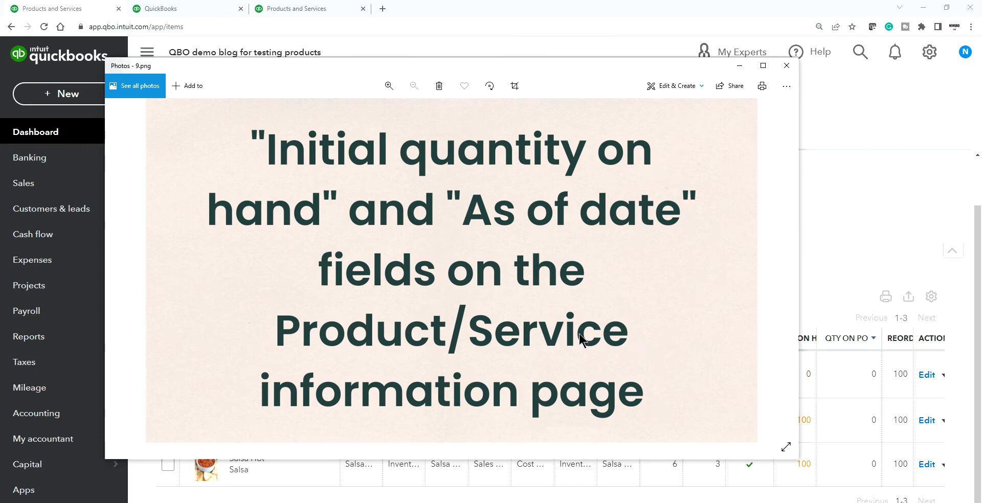
- Return to the Products and Services list, start a new inventory item with initial quantity on hand 0, and close it without saving
click(843, 179)
scroll(872, 199, up, 2)
click(903, 183)
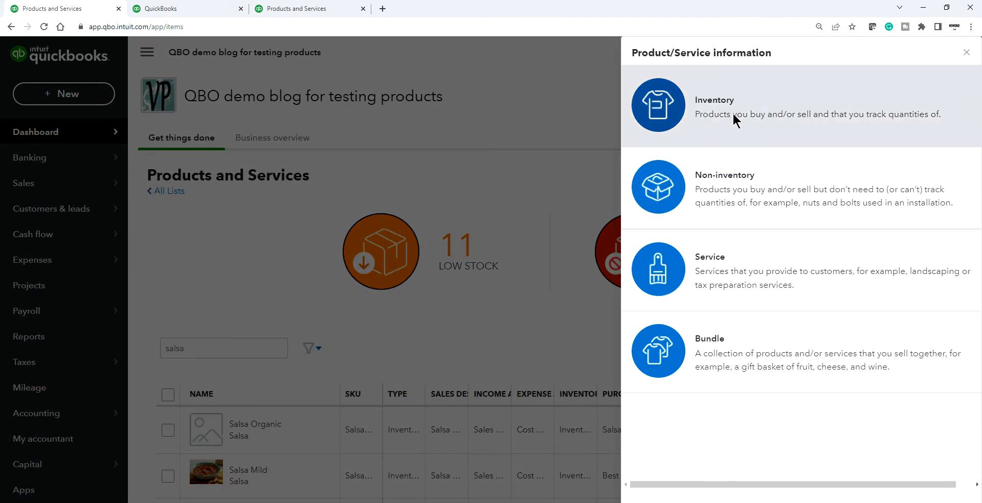
click(733, 116)
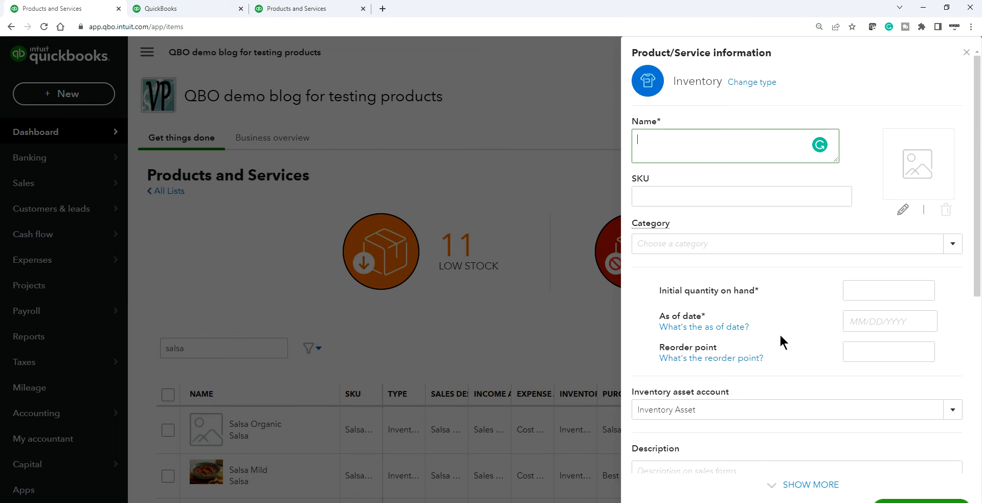
click(868, 293)
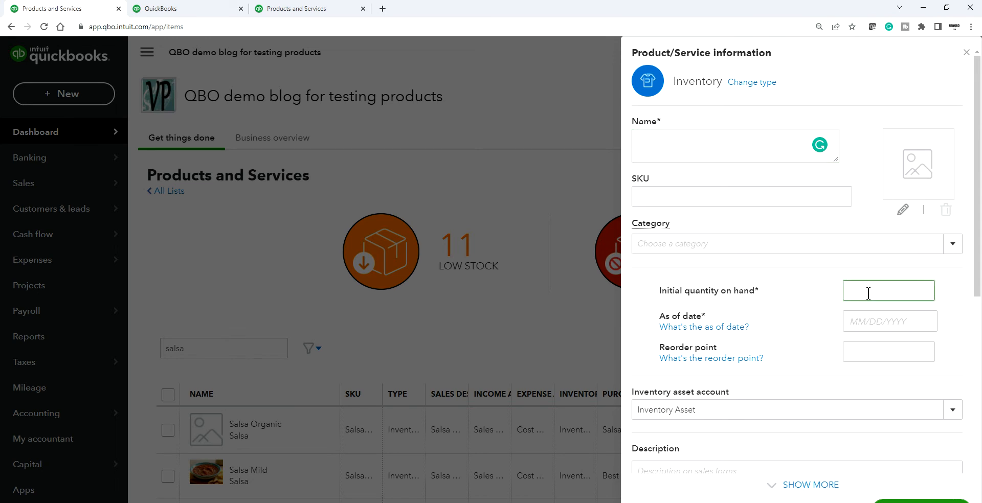
text(0)
click(965, 52)
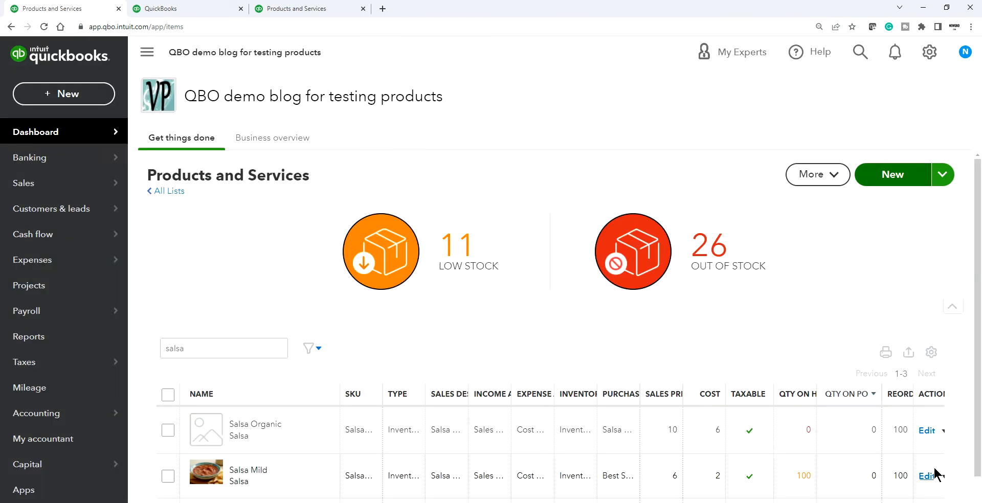
- Open the starting value of the Salsa Mild item to examine its initial quantity, as-of date, cost and adjustment account, and close it
click(925, 430)
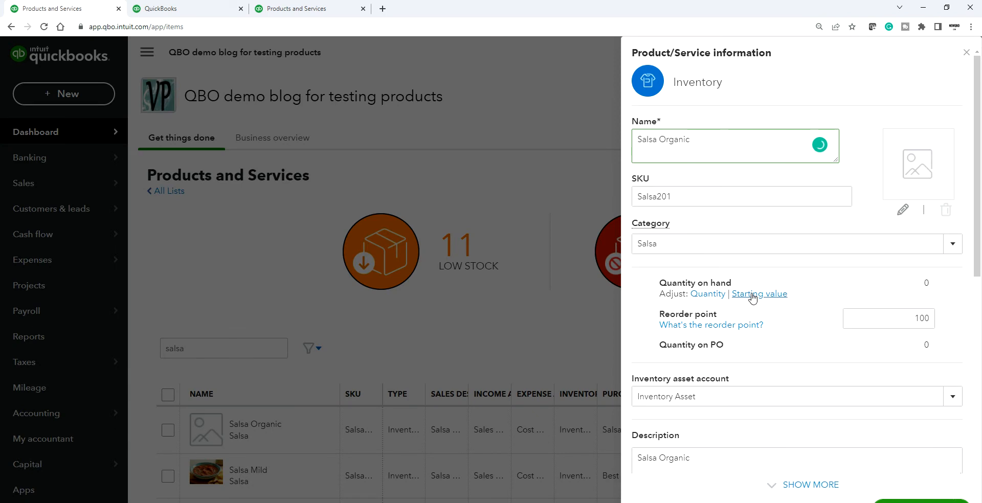
click(966, 53)
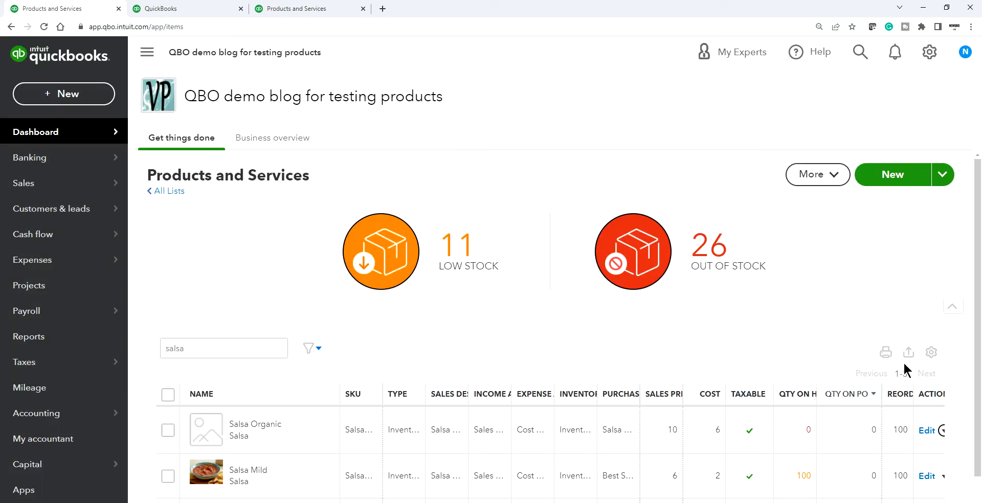
click(927, 476)
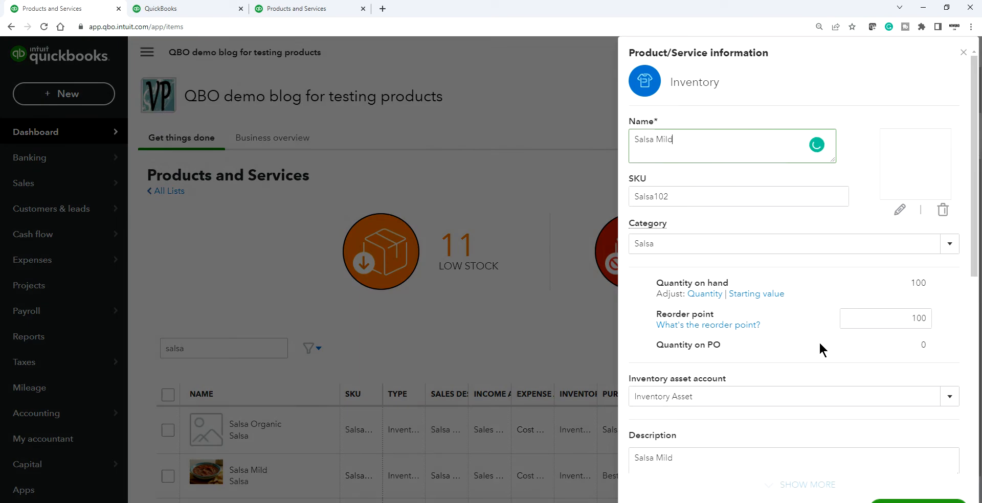
click(749, 295)
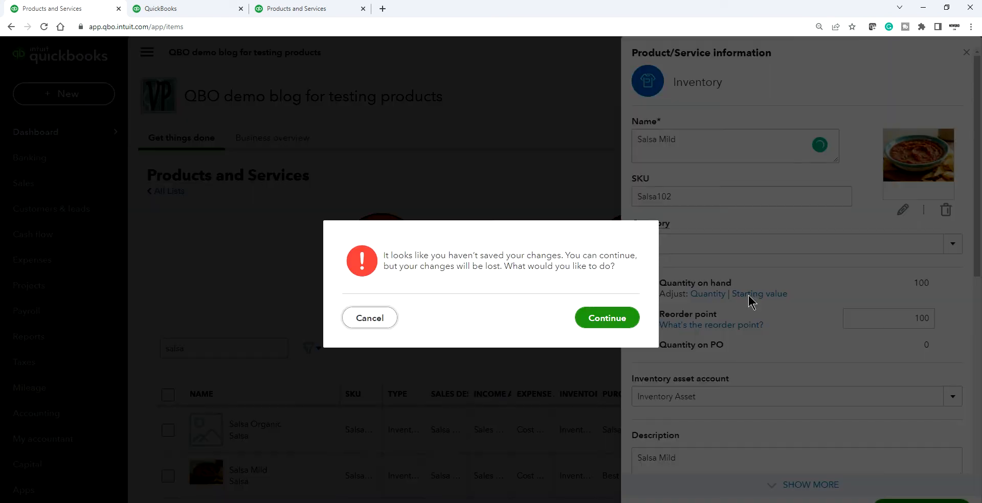
click(612, 318)
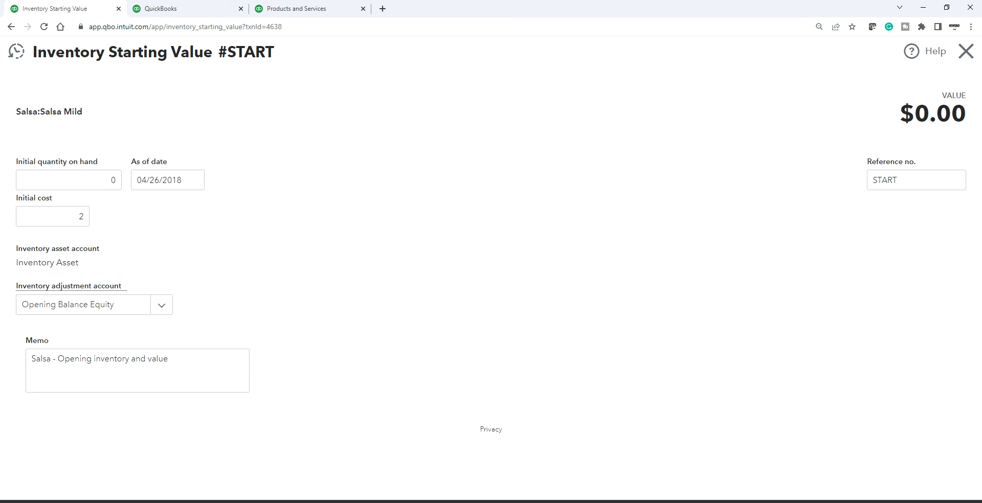
click(967, 55)
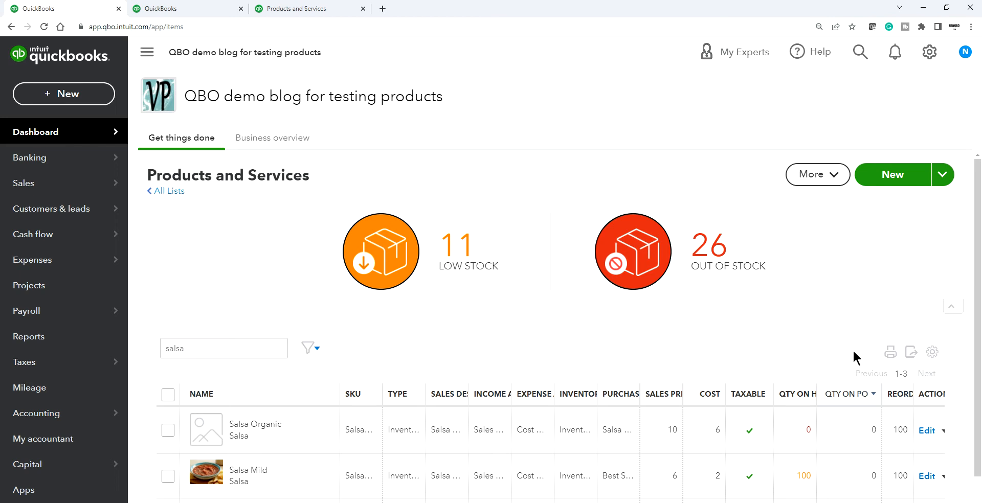
- Start a new inventory item to examine its initial quantity on hand and as-of date fields, and close it without saving
scroll(797, 388, down, 1)
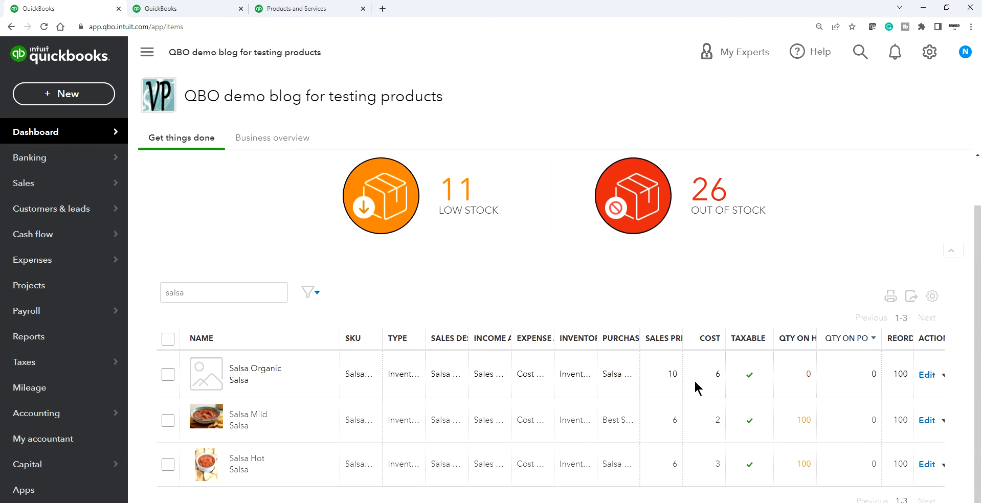
scroll(892, 228, up, 1)
click(894, 176)
click(749, 122)
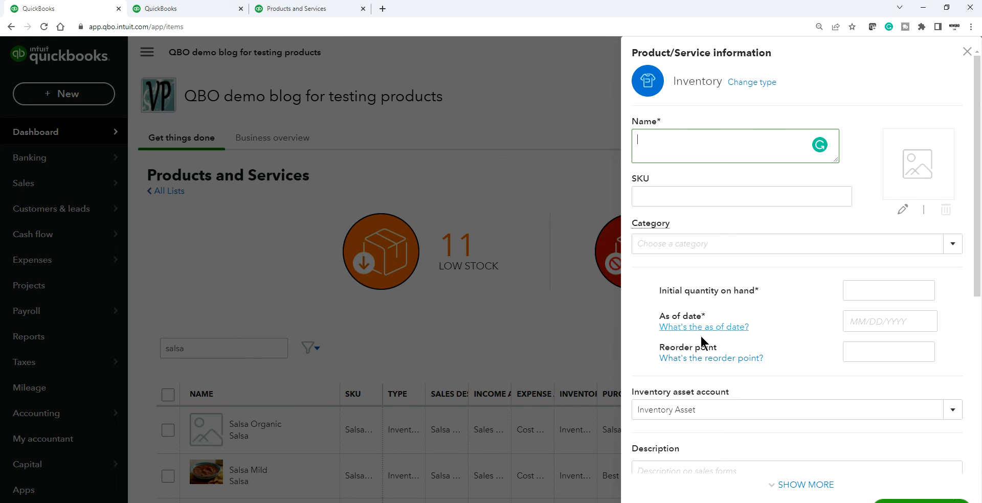
click(888, 290)
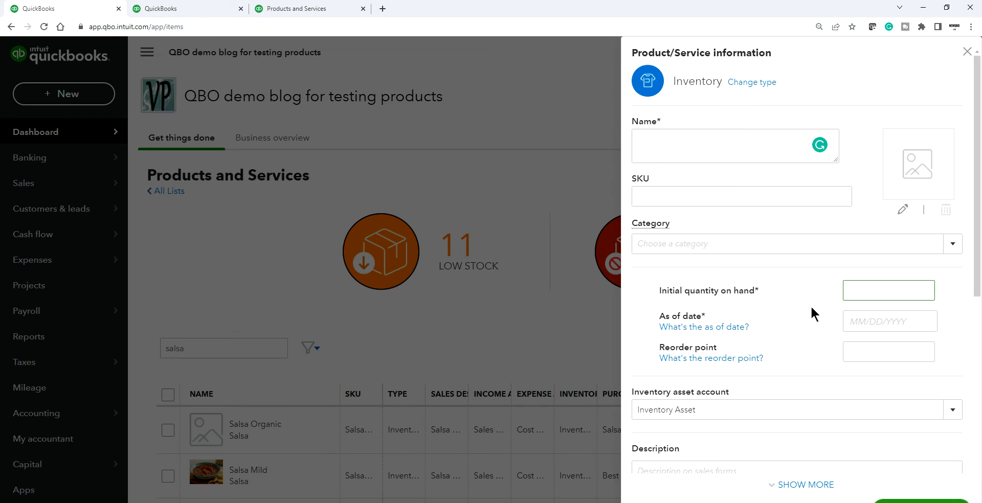
click(967, 52)
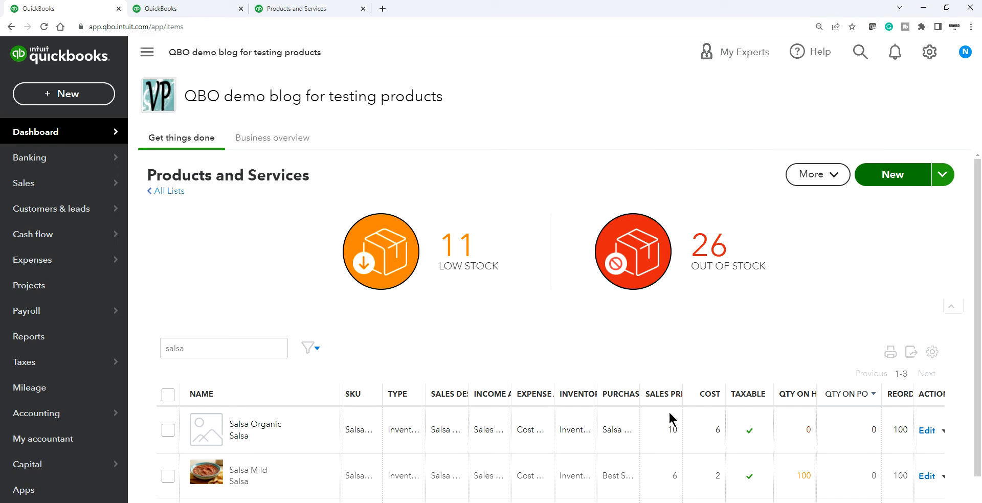
- Switch to the Photos window, advance from 9.png to the slide 10.png about entering inventory purchases, and minimize the window
key(alt+Tab)
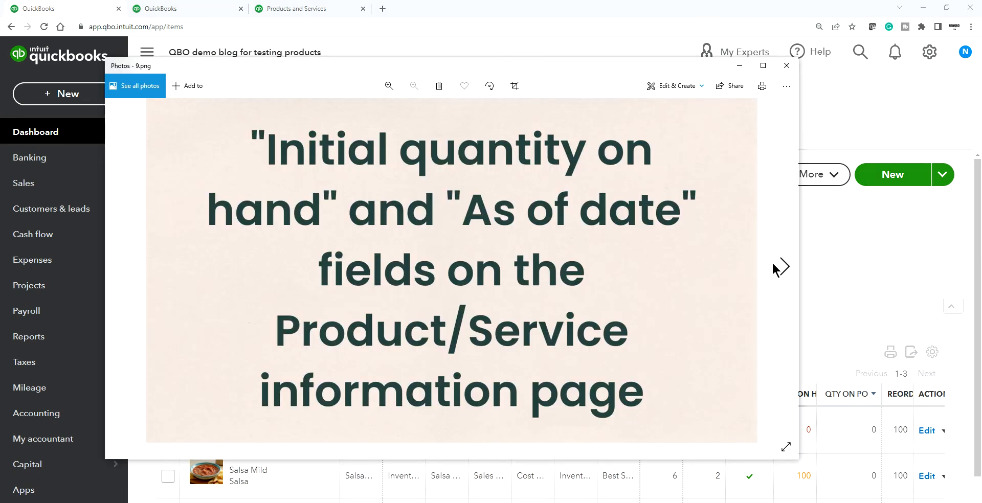
click(787, 263)
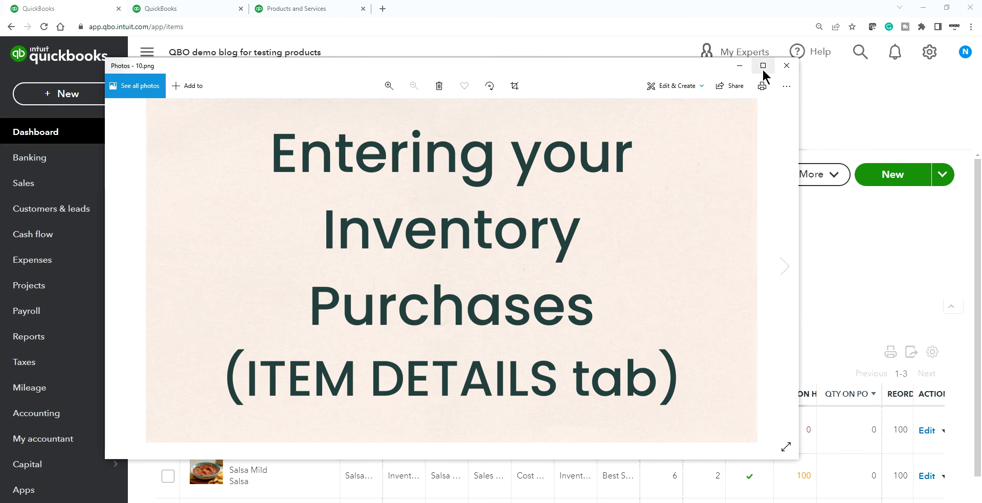
click(739, 67)
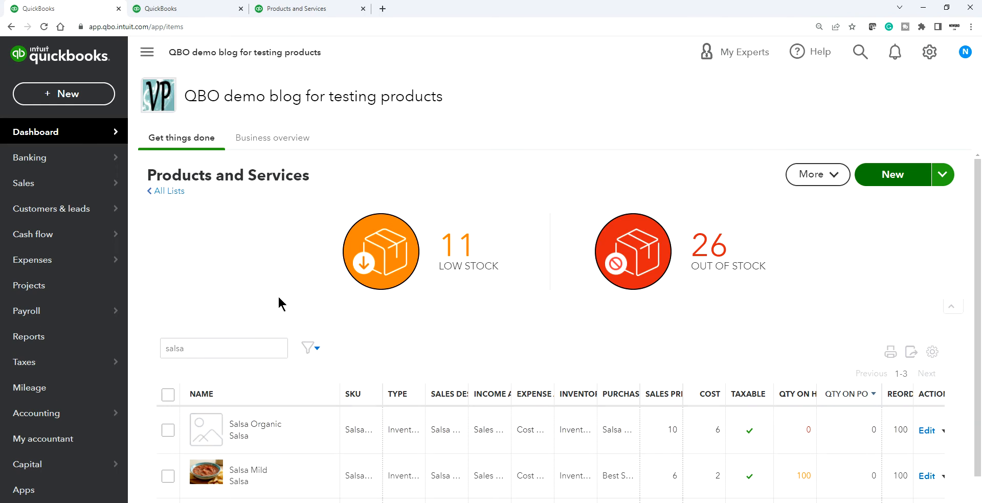
- Review the vendor transaction types for new entries, and open the Expense Transactions list to view its new transaction options
click(75, 96)
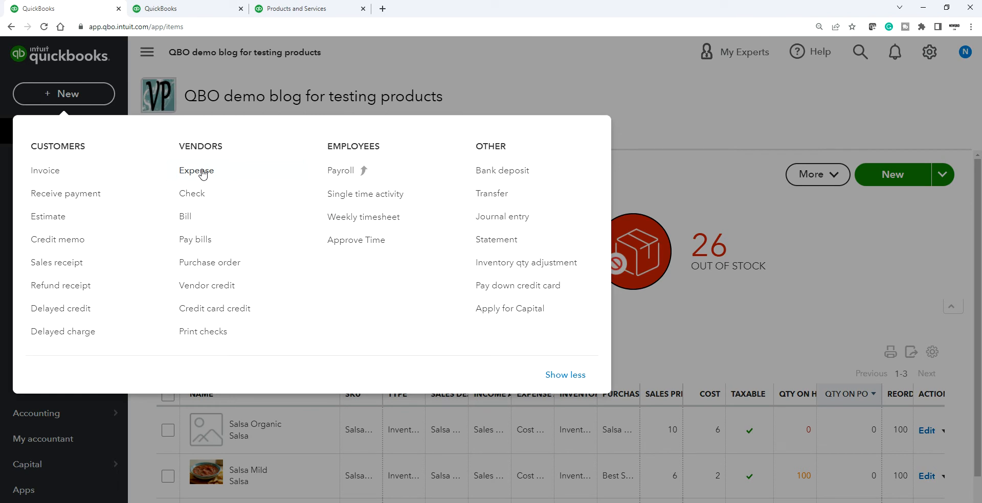
click(77, 95)
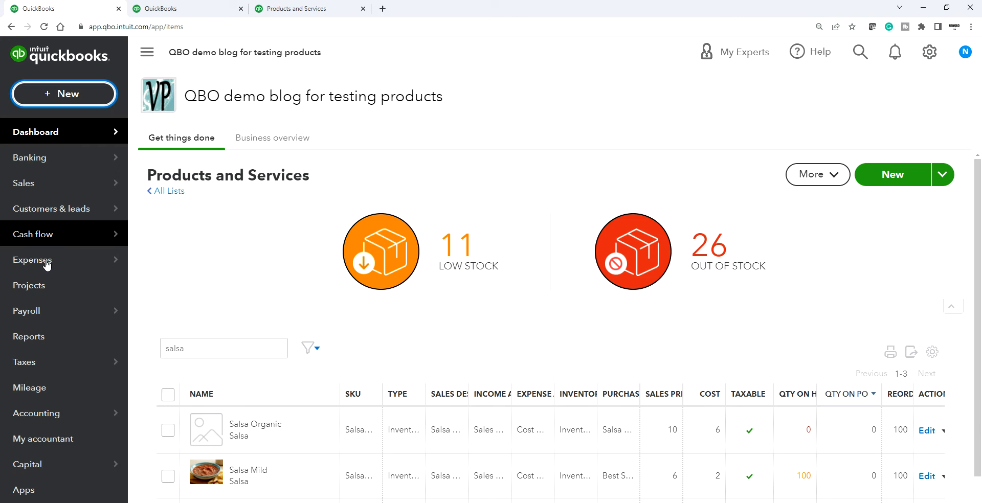
mouse_move(17, 262)
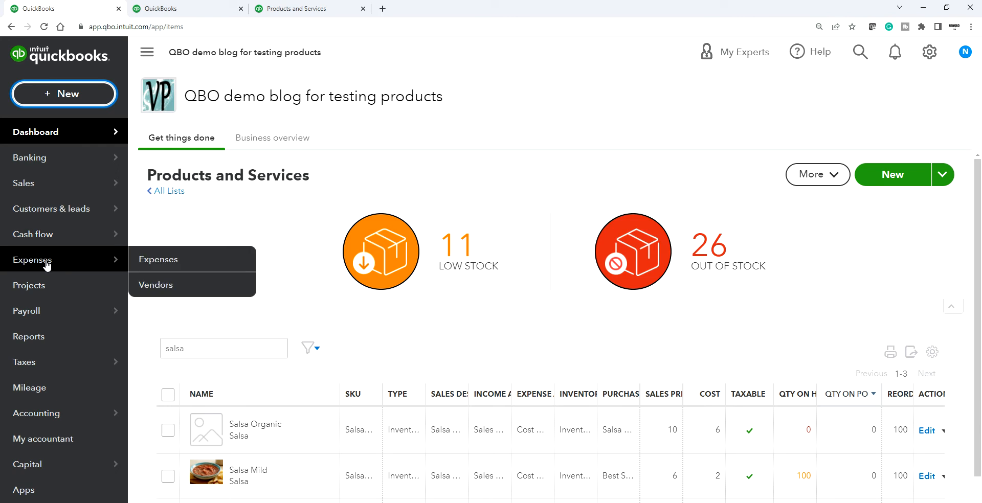
click(174, 261)
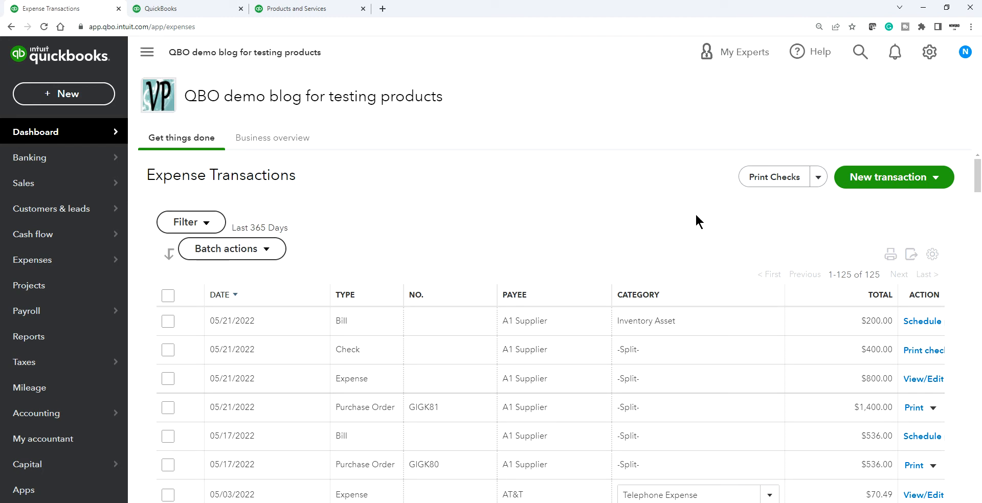
click(935, 180)
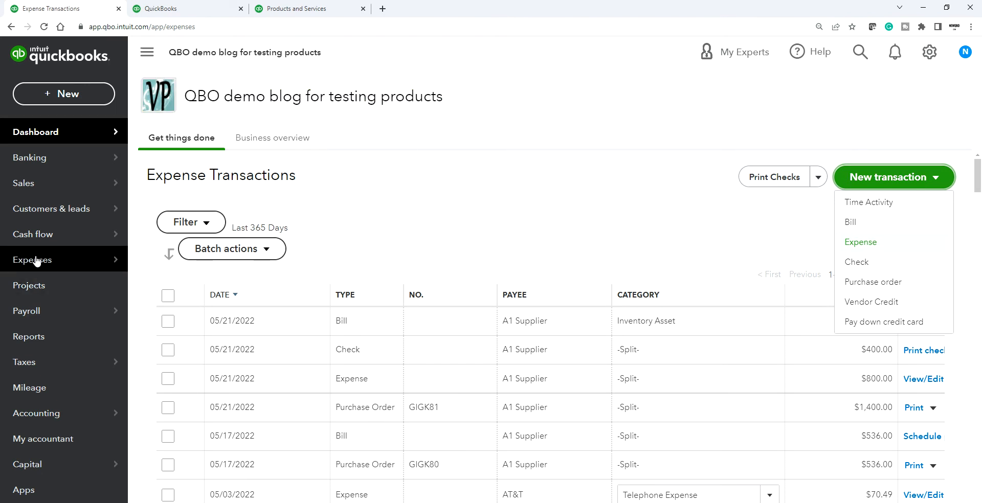
- Open the vendor A1 Supplier from the Vendors list, start a new expense from its record, and close the form without saving
mouse_move(39, 251)
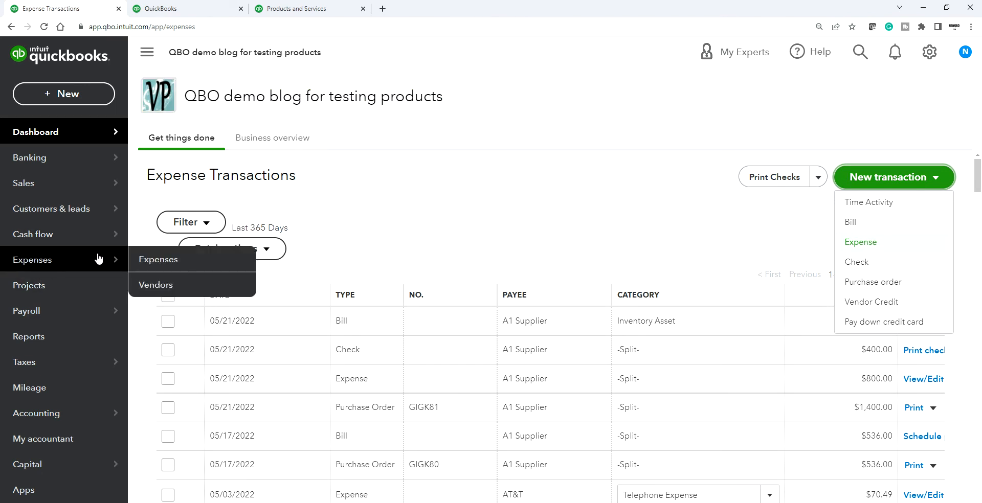
click(156, 289)
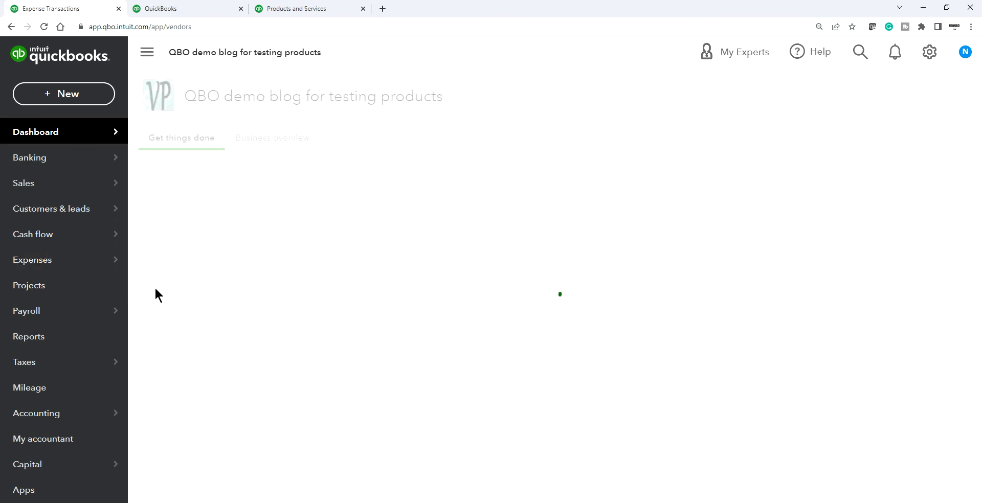
click(942, 178)
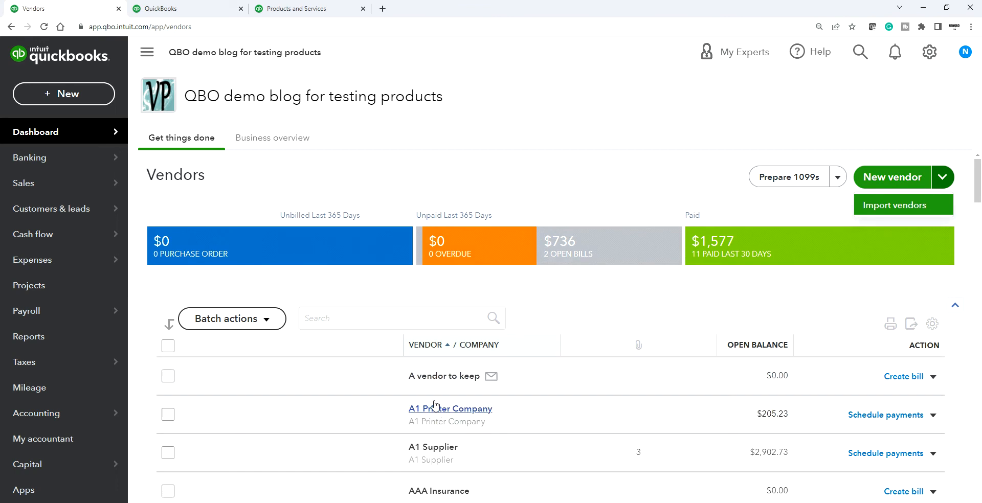
click(420, 448)
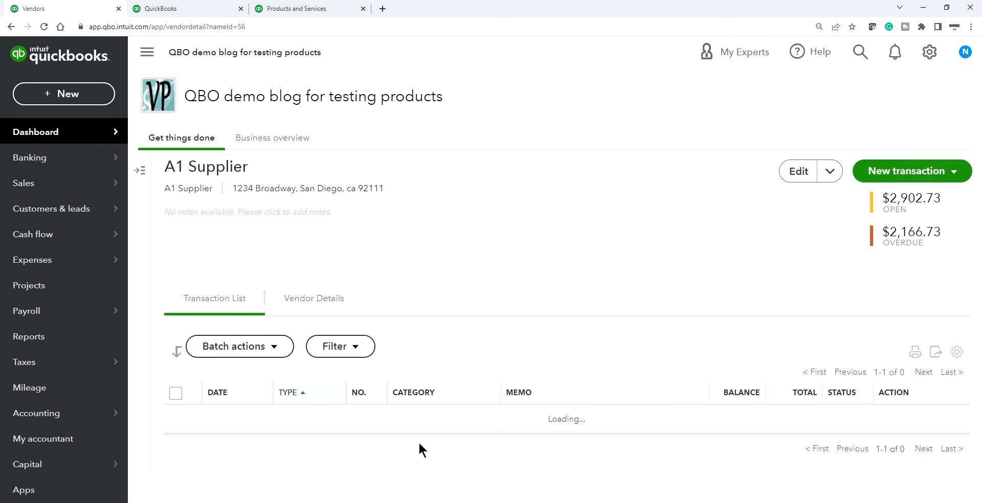
click(954, 173)
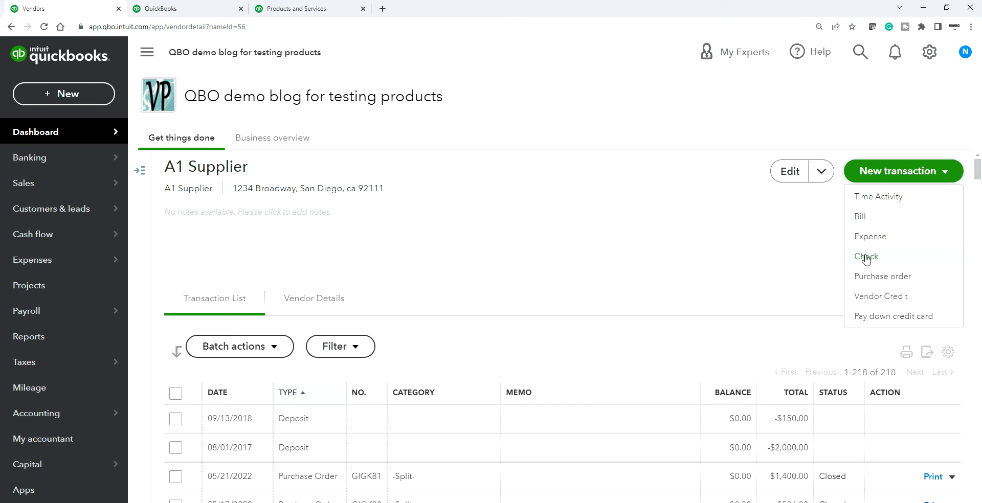
click(859, 237)
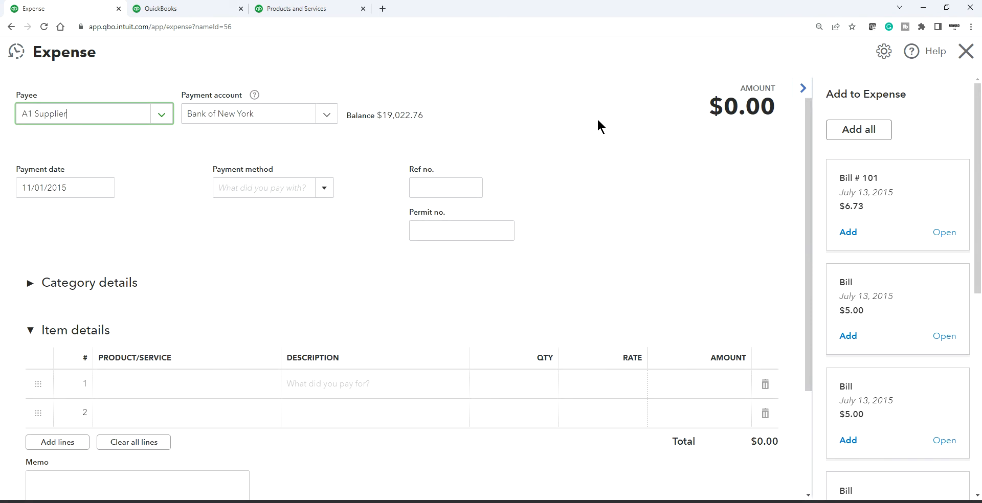
click(961, 54)
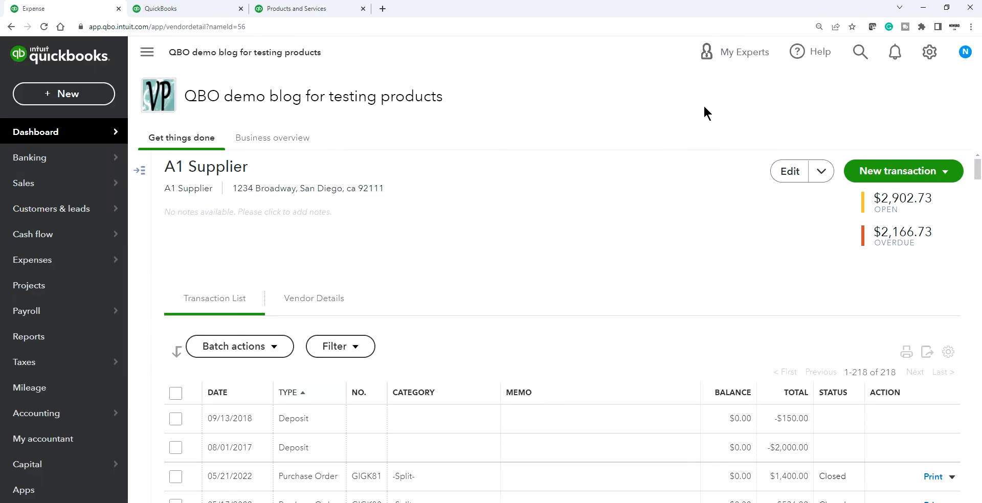
- Open a blank expense form through the global creation options and close it without saving
click(67, 96)
click(190, 175)
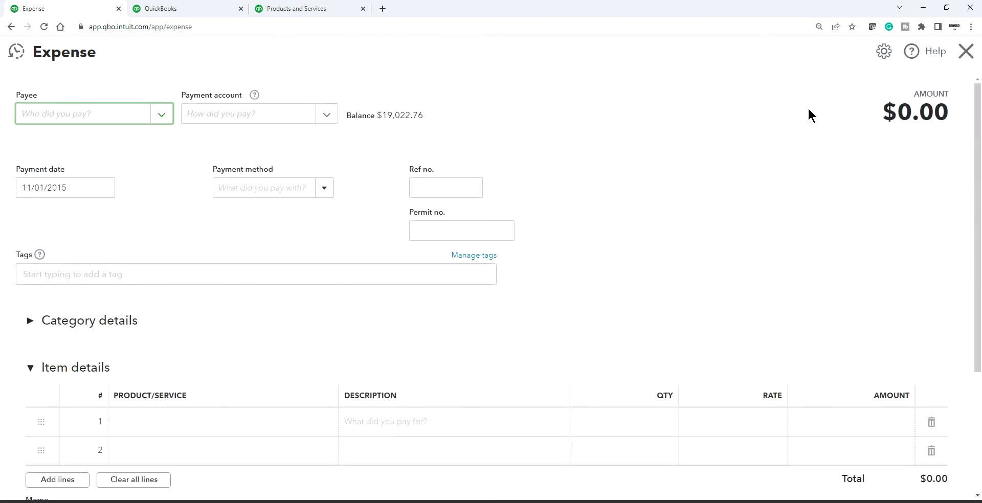
click(963, 50)
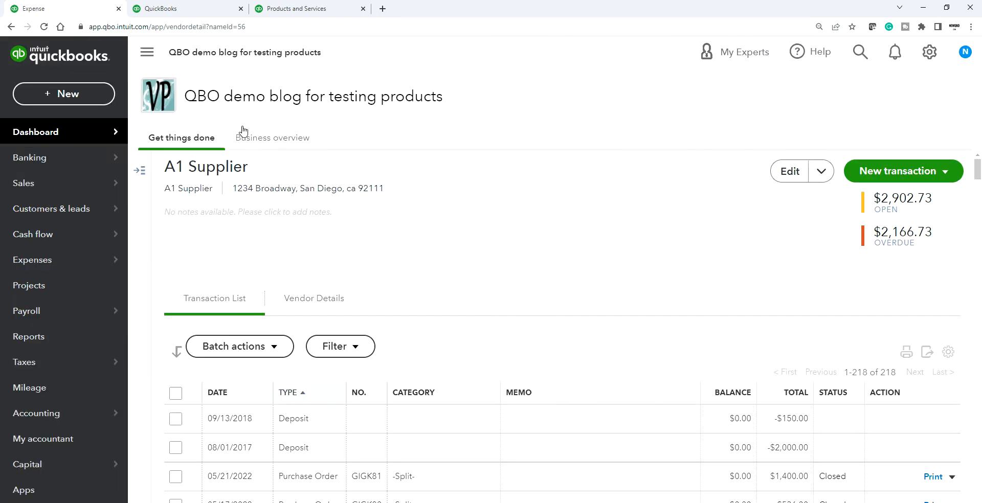
- Start a new expense with A1 Supplier as the payee and collapse the list of bills offered for adding
click(75, 96)
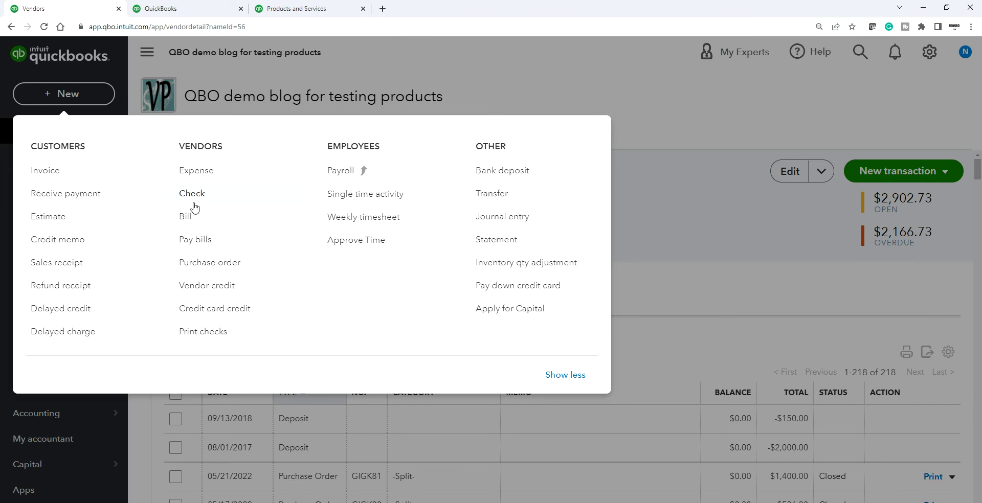
click(205, 173)
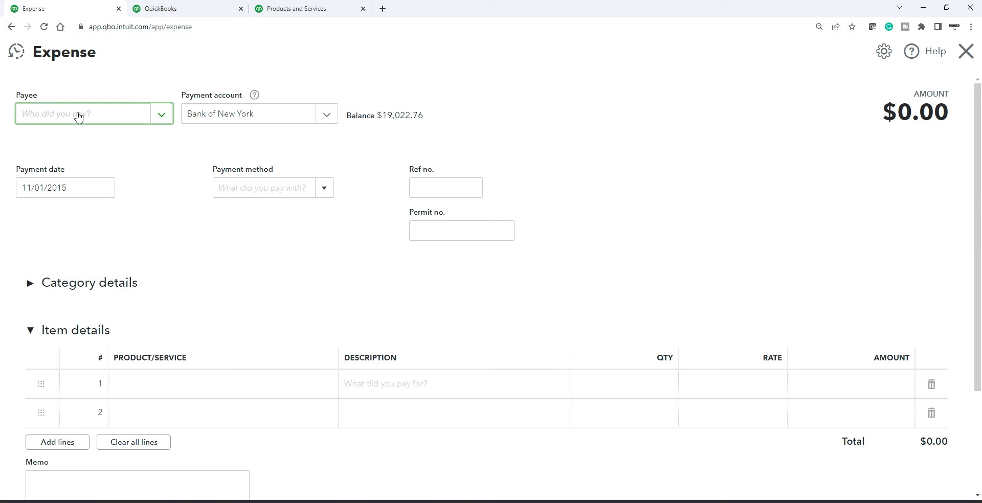
text(a1)
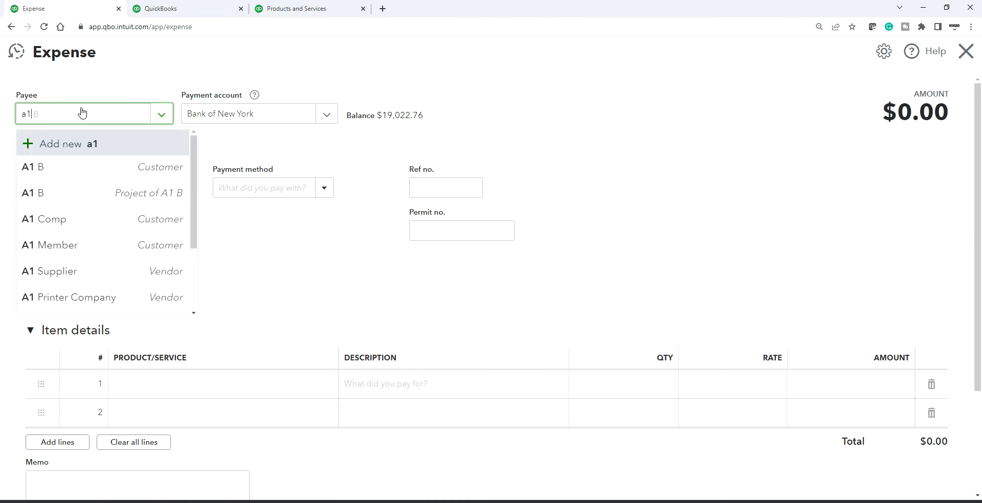
click(84, 277)
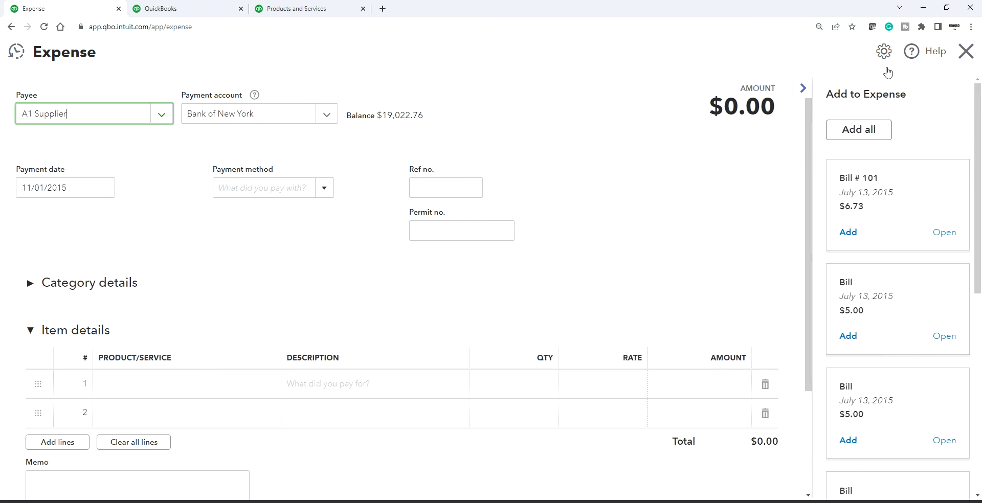
click(801, 89)
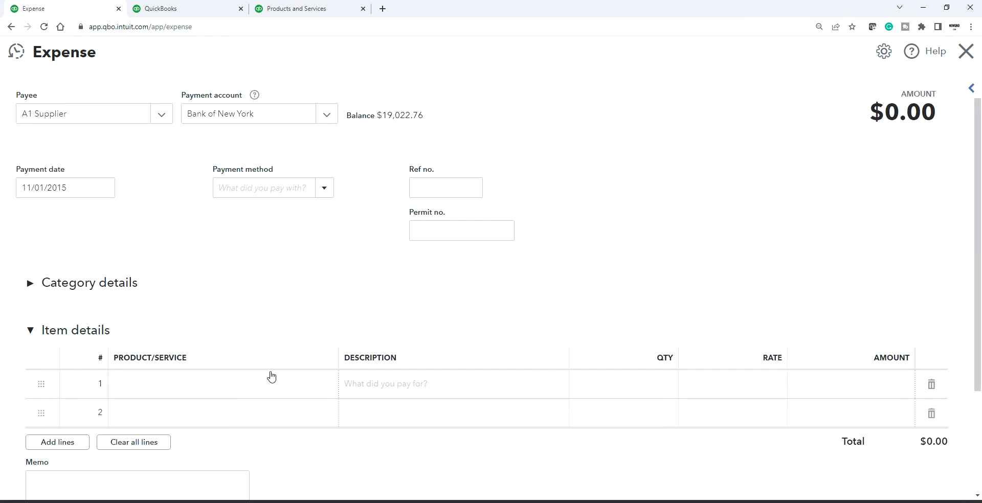
- Expand the expense's category details, compare its fields and available categories with the item details, and collapse the category section again
scroll(245, 363, down, 1)
scroll(153, 288, up, 1)
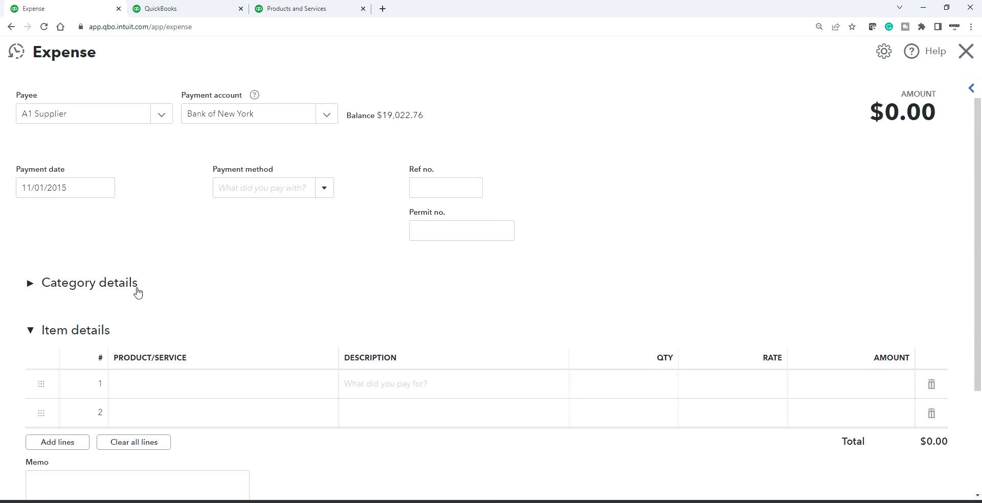
click(30, 282)
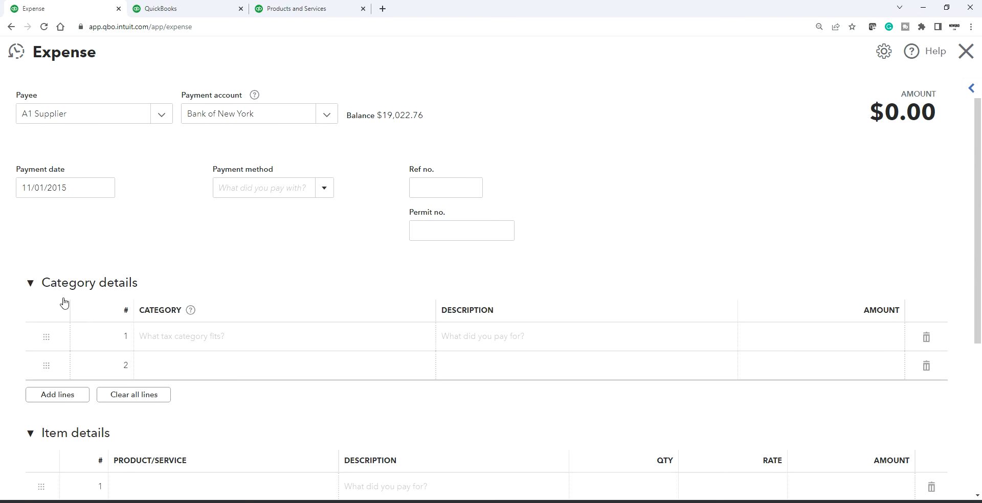
scroll(214, 415, down, 2)
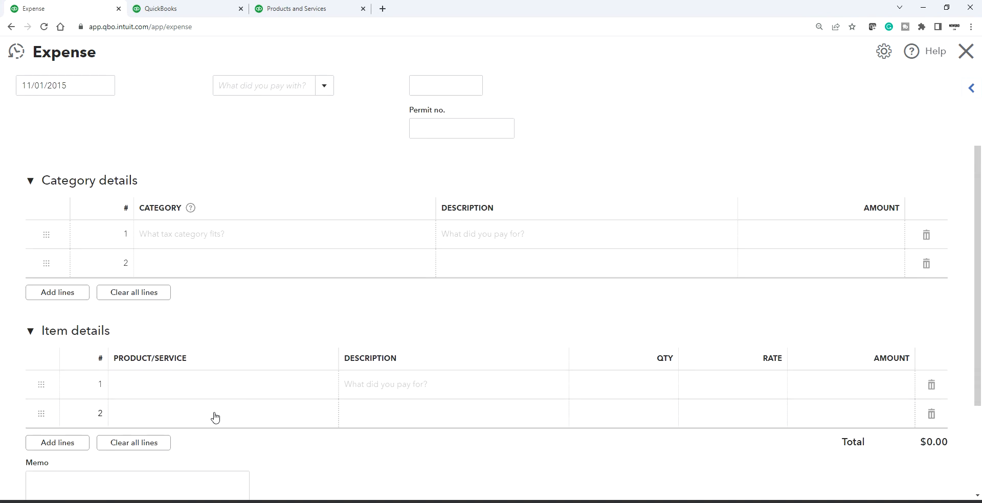
click(138, 387)
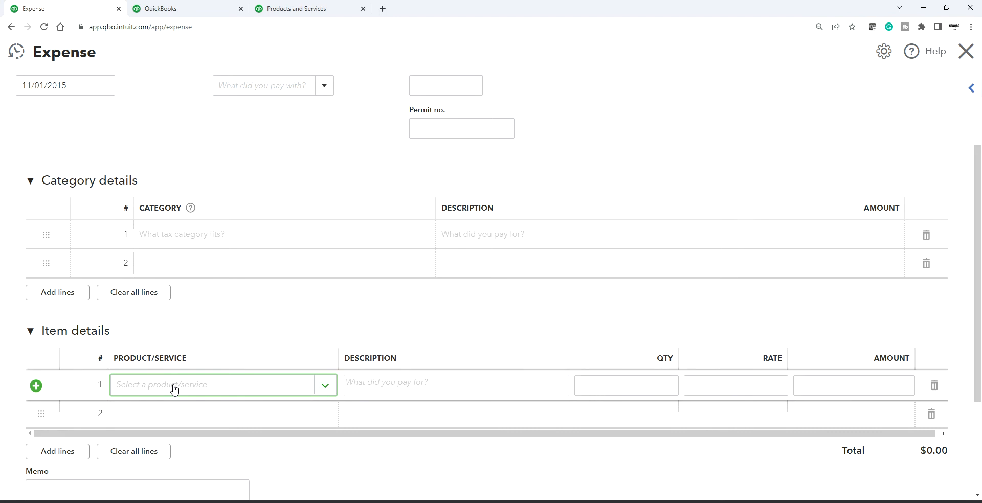
click(174, 239)
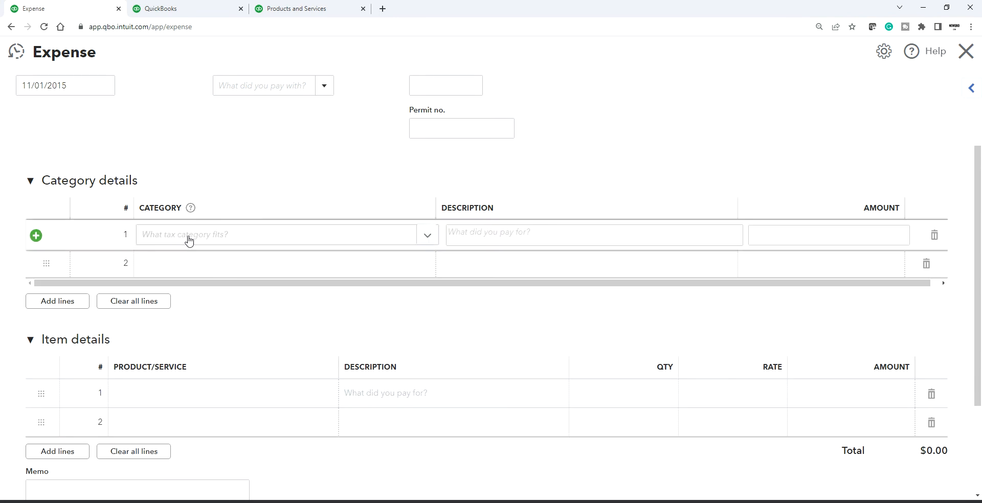
click(427, 237)
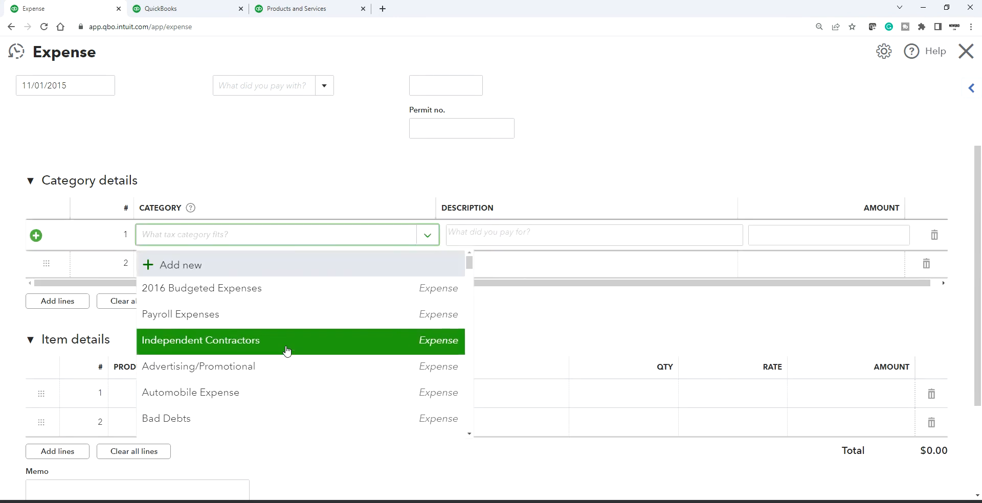
scroll(271, 350, down, 15)
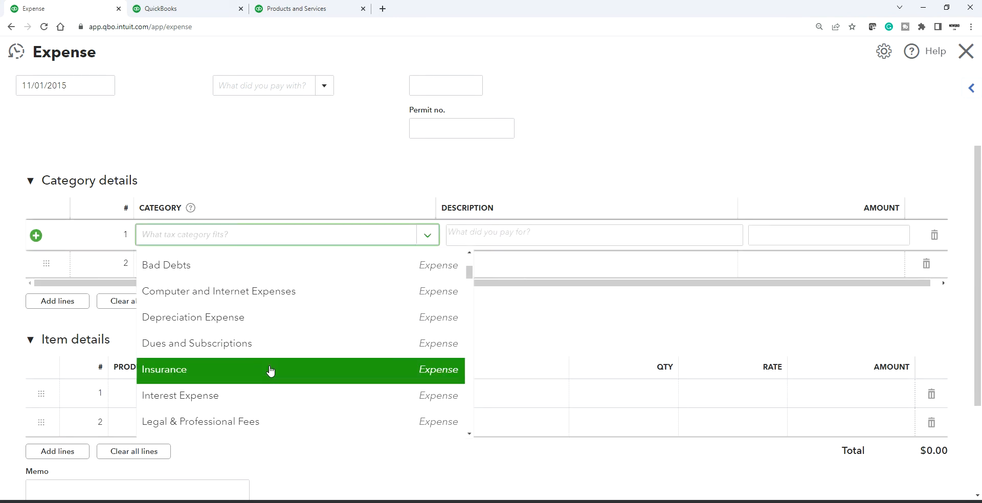
scroll(339, 332, down, 9)
scroll(401, 328, up, 8)
scroll(408, 337, down, 3)
click(550, 176)
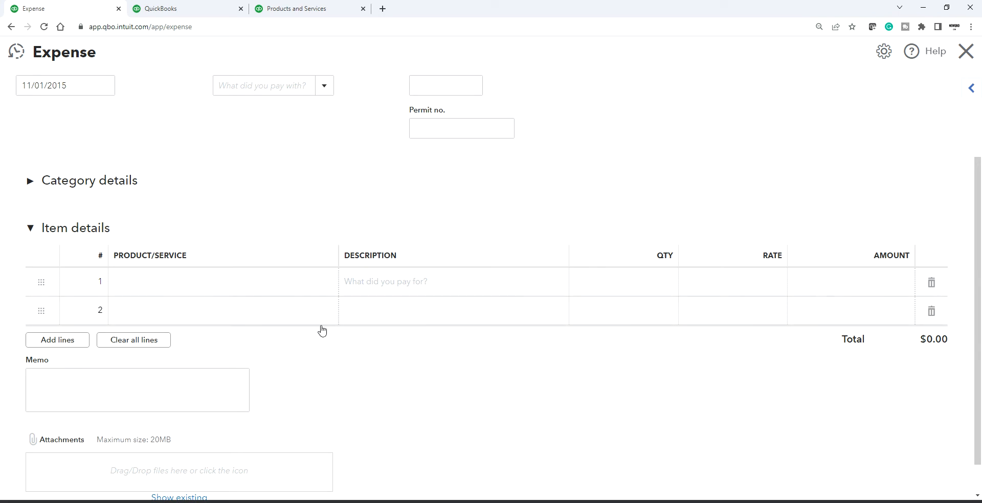
scroll(259, 289, down, 1)
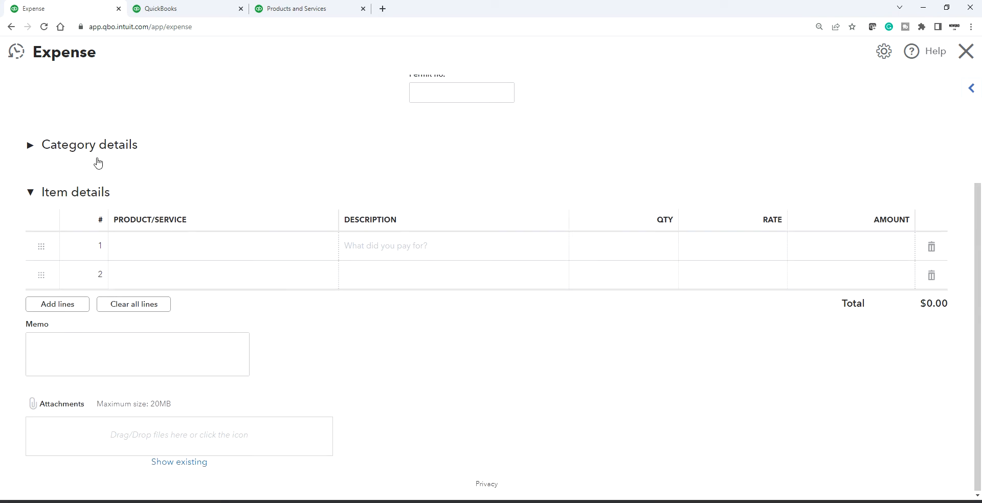
- Add Salsa:Salsa Organic as the expense's first item line with a quantity of 100 and a rate of 5.95
scroll(97, 164, up, 2)
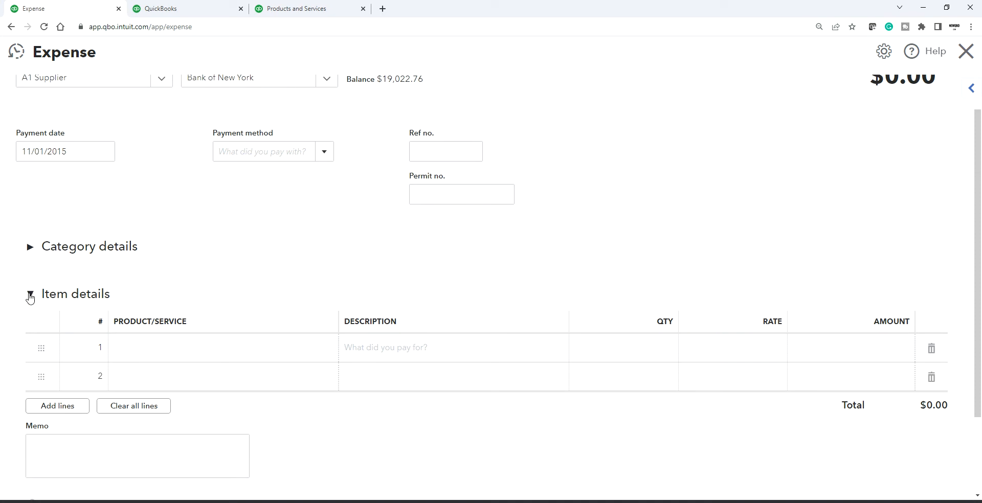
click(187, 344)
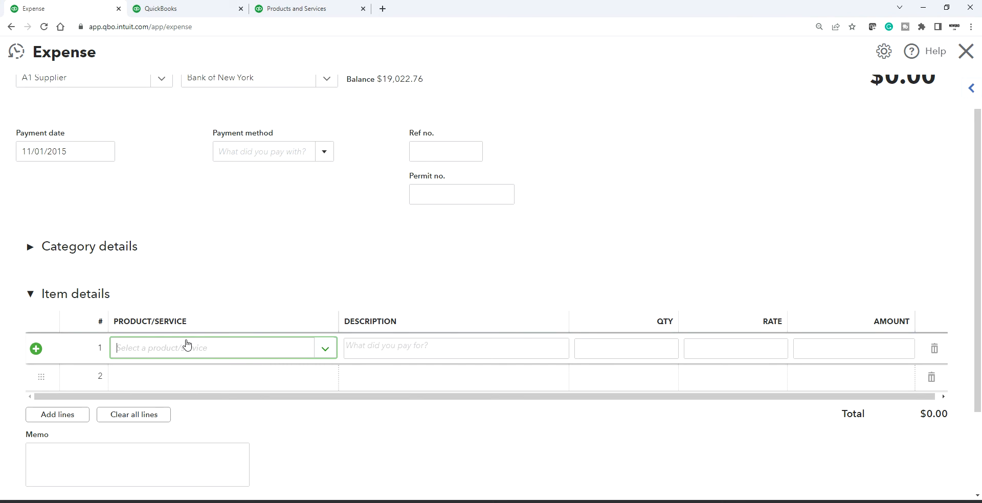
text(sal)
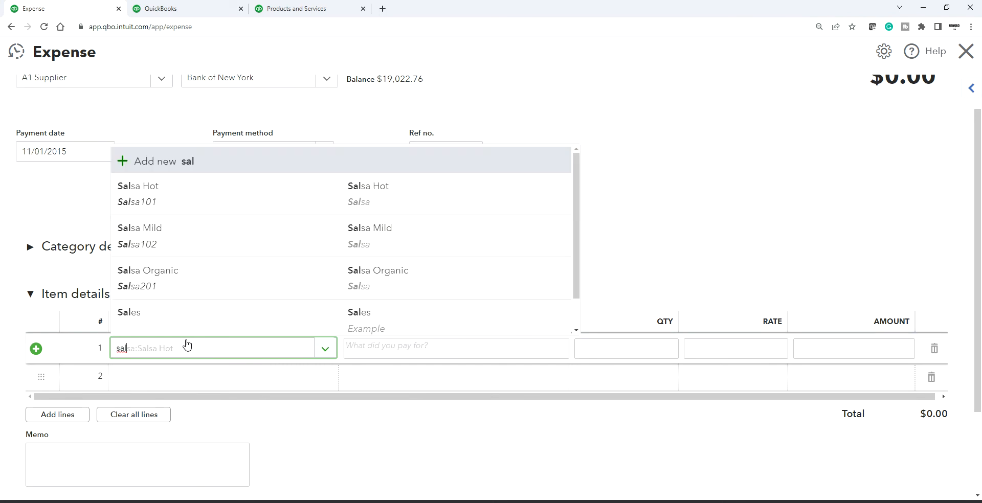
click(170, 285)
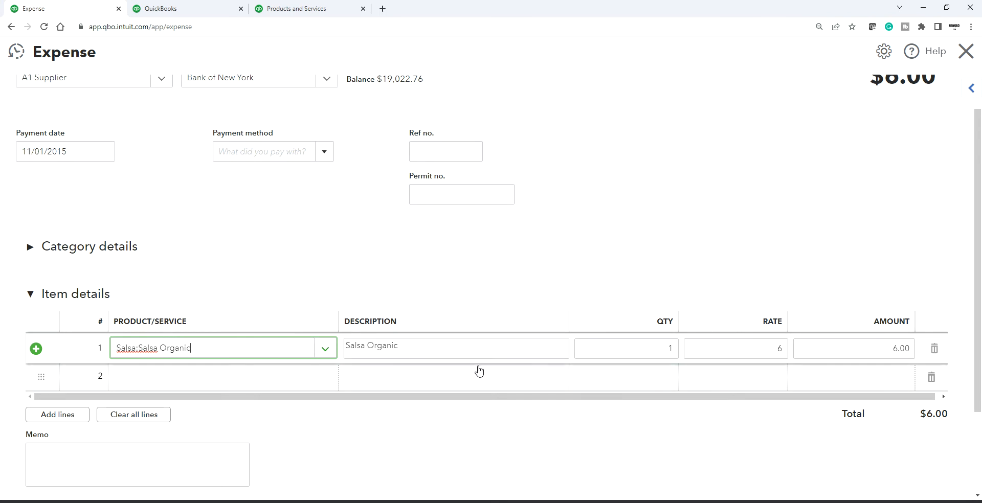
click(659, 349)
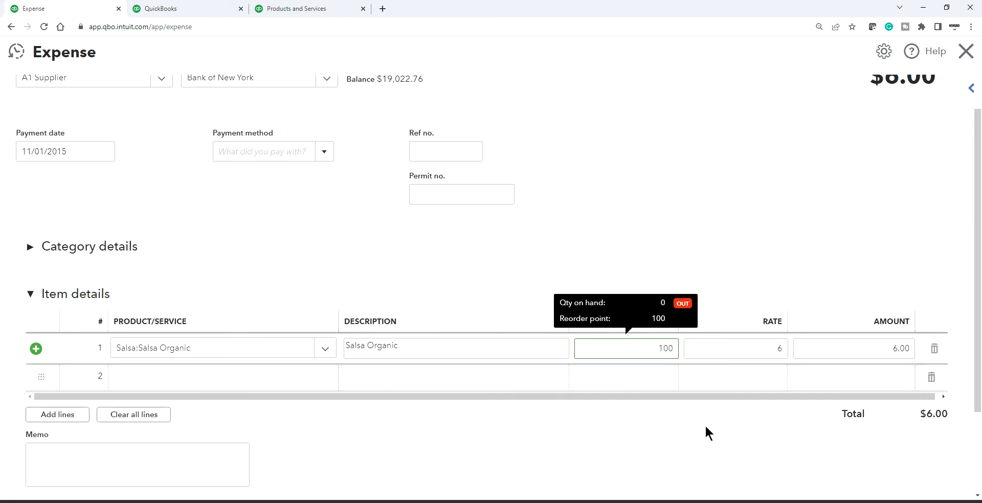
click(731, 428)
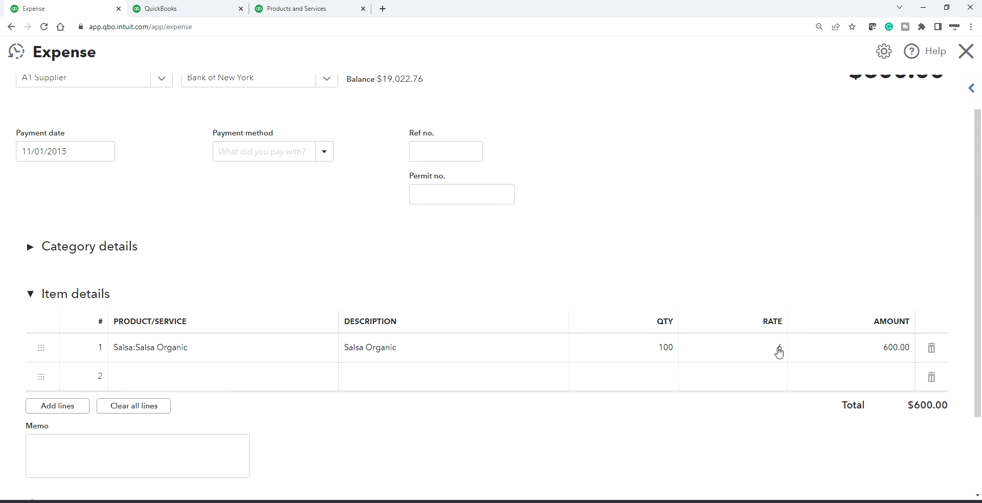
click(770, 358)
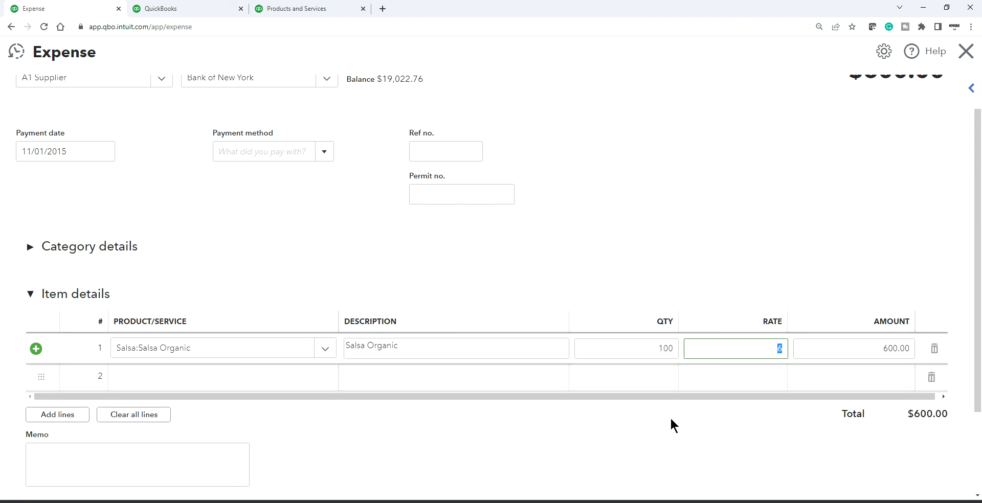
text(5.95)
click(705, 434)
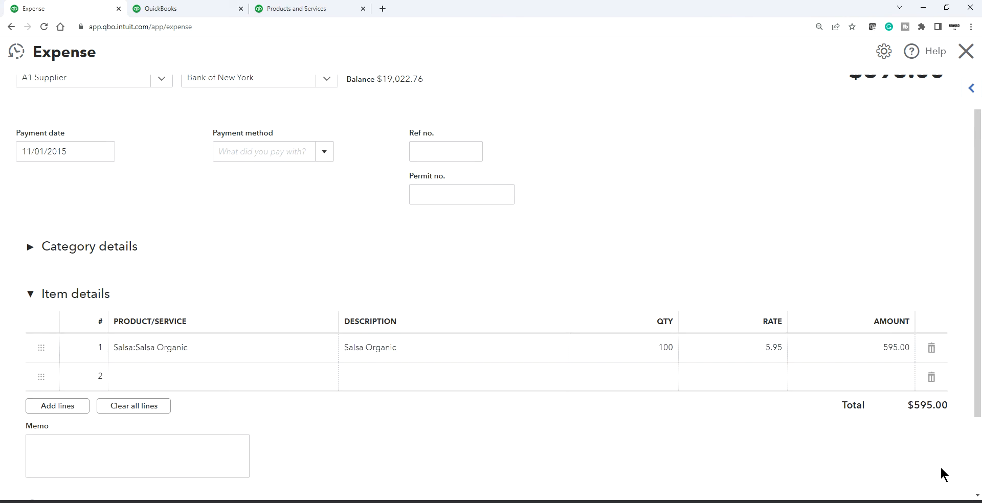
- Try to save the expense with its 11/01/2015 payment date and check the Salsa Organic line
scroll(941, 469, down, 2)
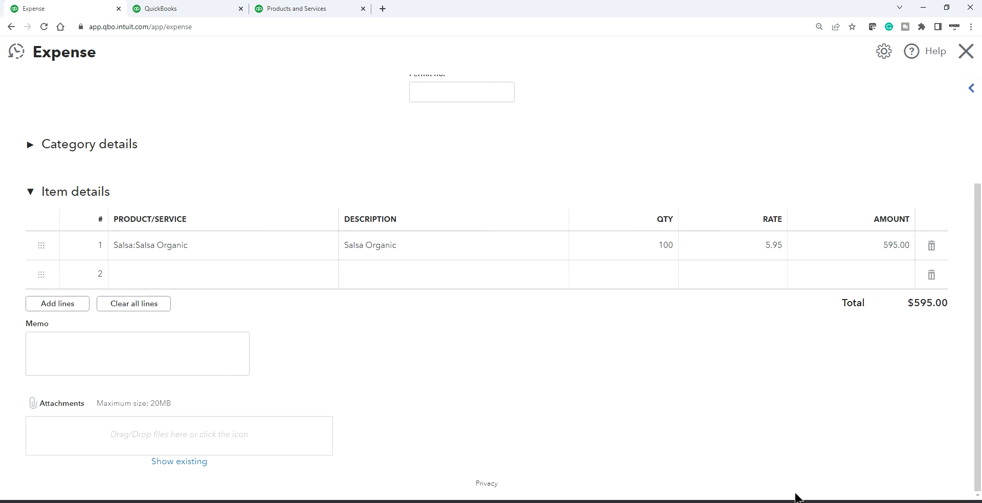
scroll(699, 436, up, 3)
scroll(698, 439, down, 2)
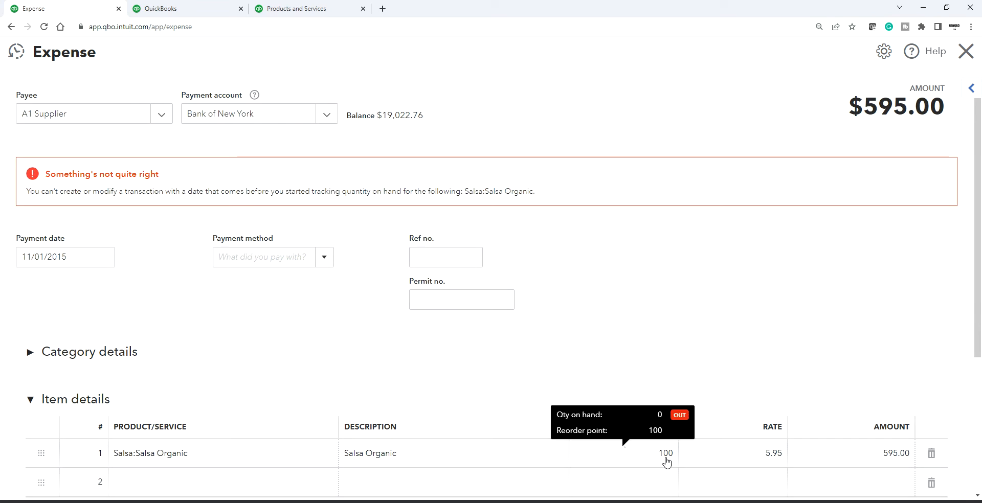
scroll(258, 160, down, 1)
scroll(264, 160, up, 1)
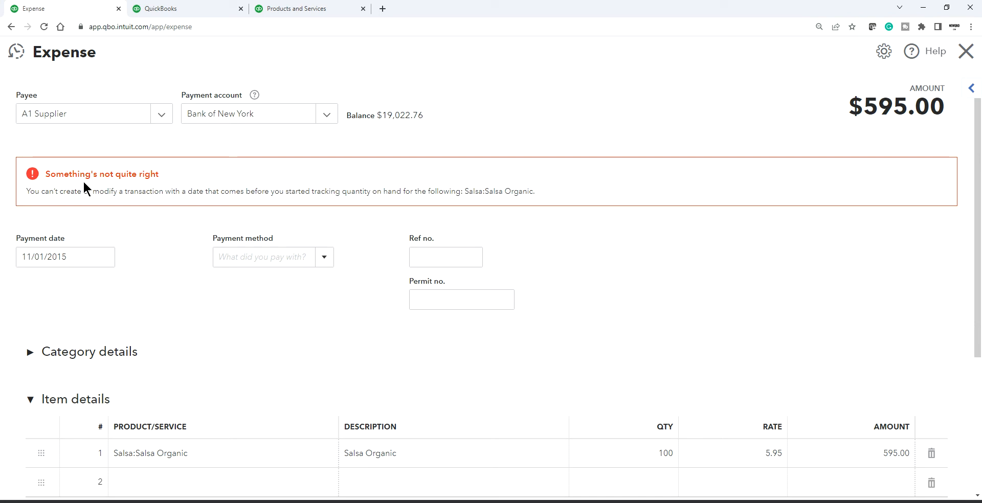
- Change the expense's payment date to 05/01/2022 and save the expense
click(71, 254)
key(ctrl+a)
key(BackSpace)
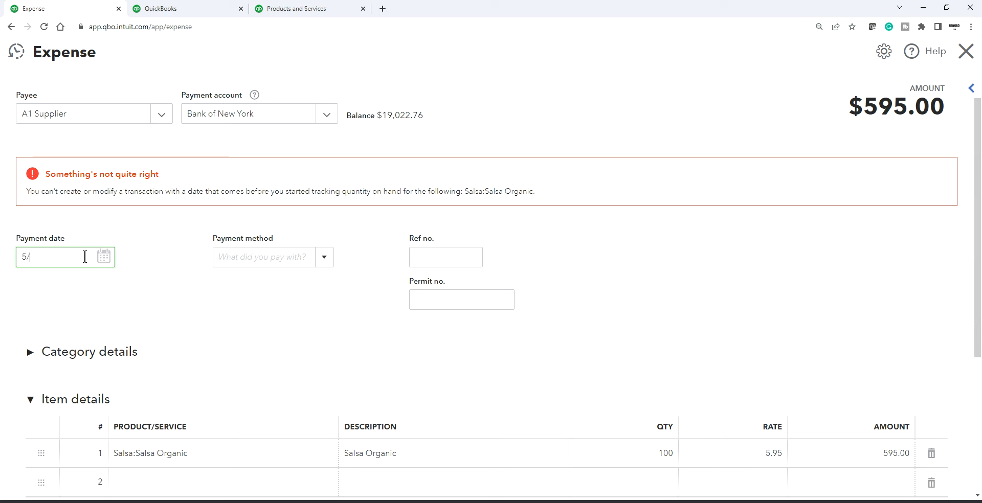
text(5/1/2022)
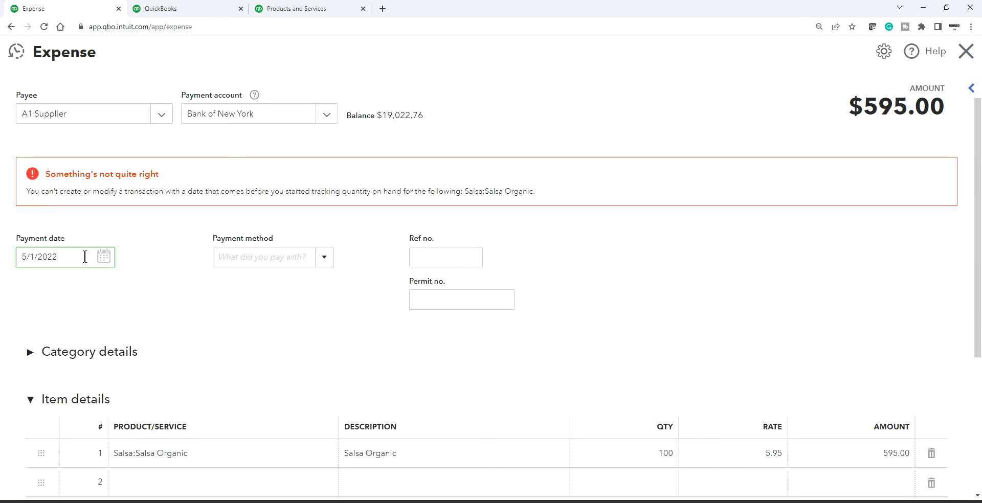
click(470, 287)
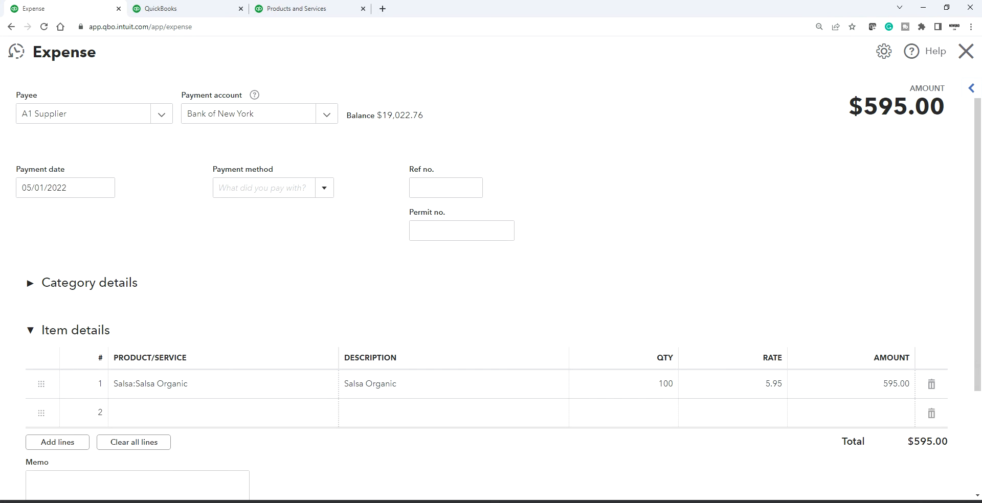
click(672, 501)
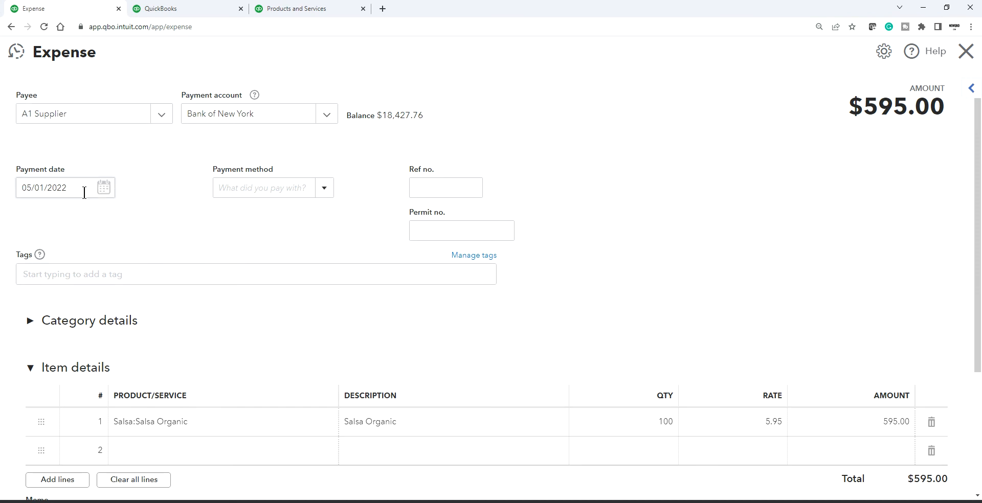
- Set the expense's payment method to Debit Card and save the expense again
click(325, 188)
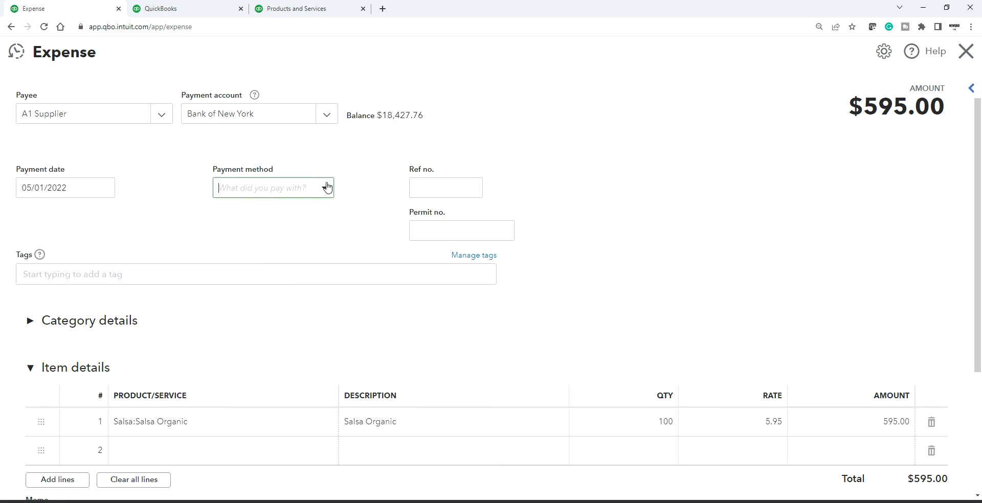
click(278, 343)
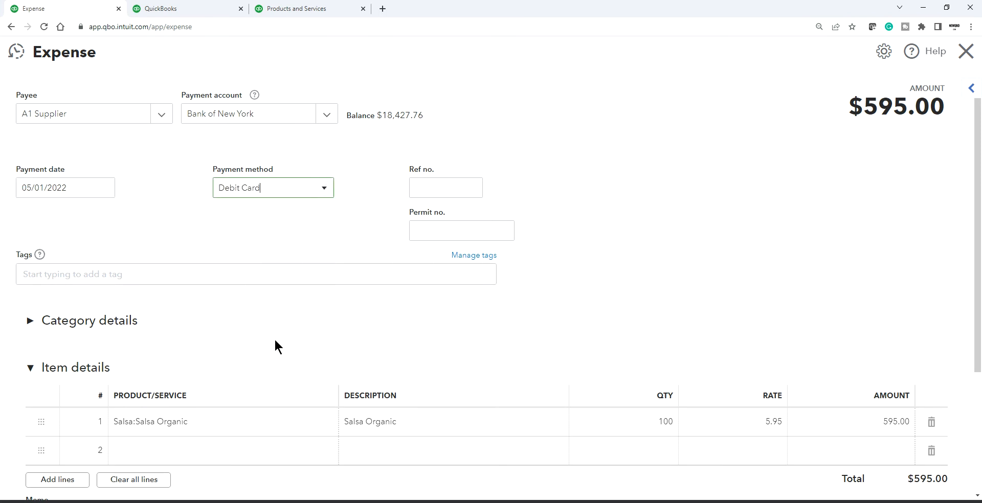
scroll(607, 322, down, 2)
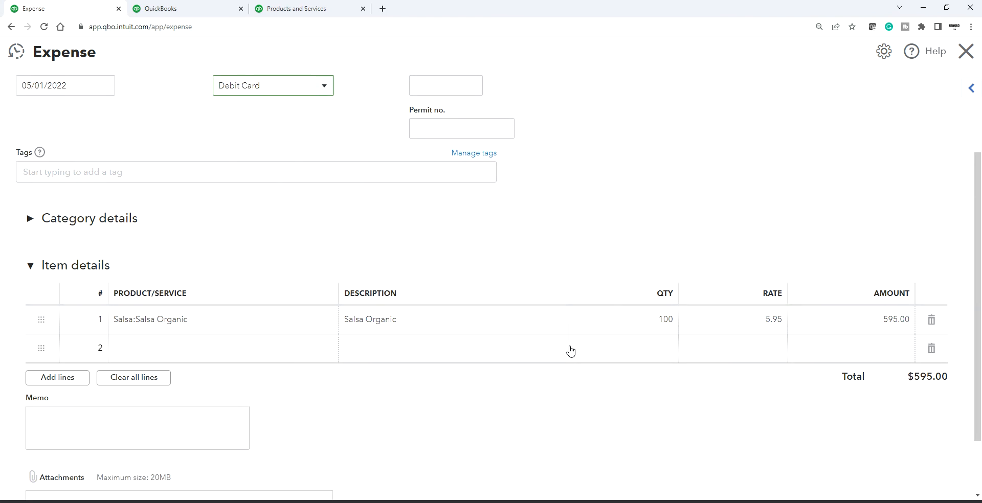
click(920, 502)
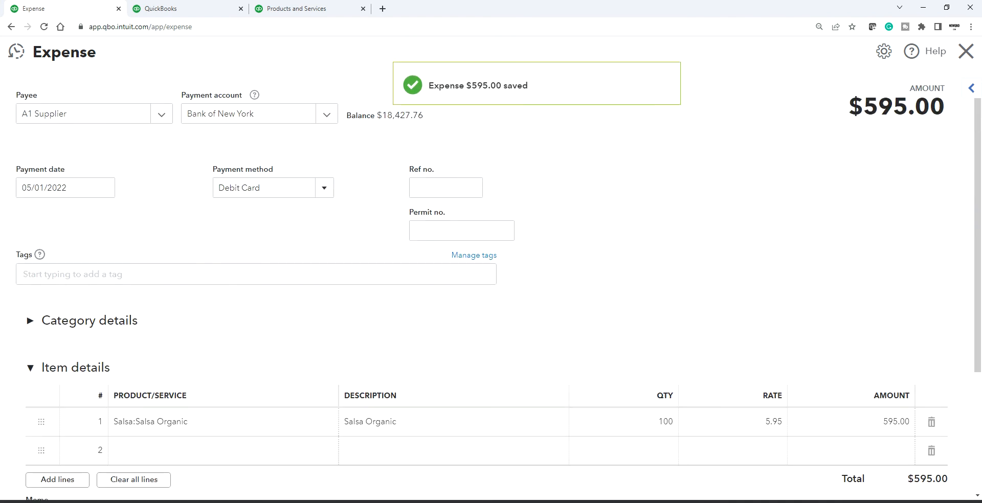
- Open the saved expense's transaction journal and view its debit and credit entries
click(532, 502)
click(531, 454)
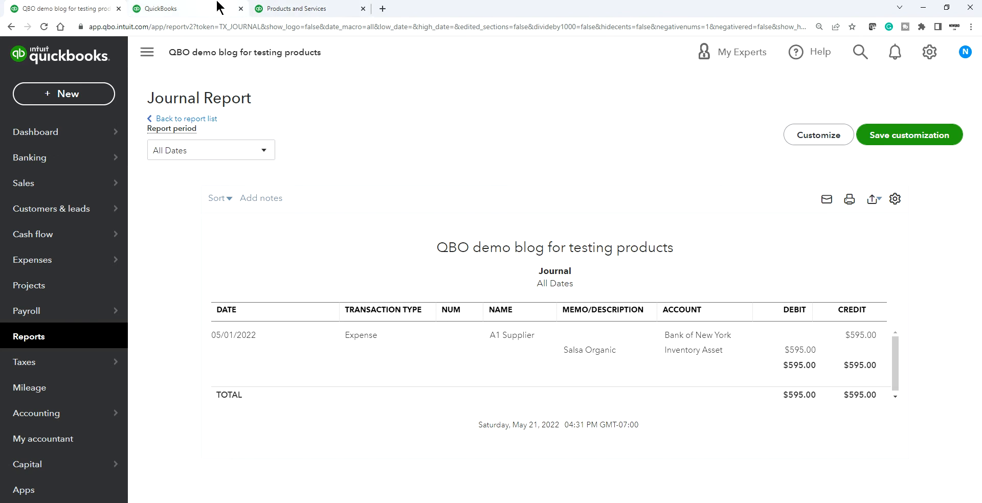
click(303, 7)
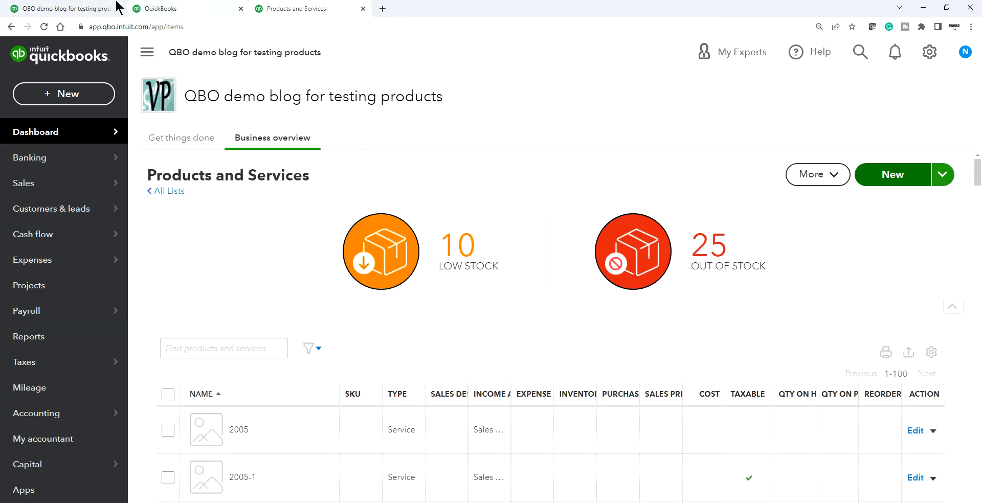
click(95, 6)
- Duplicate the journal report's browser tab and open the Balance Sheet from the standard reports in the copy
right_click(91, 7)
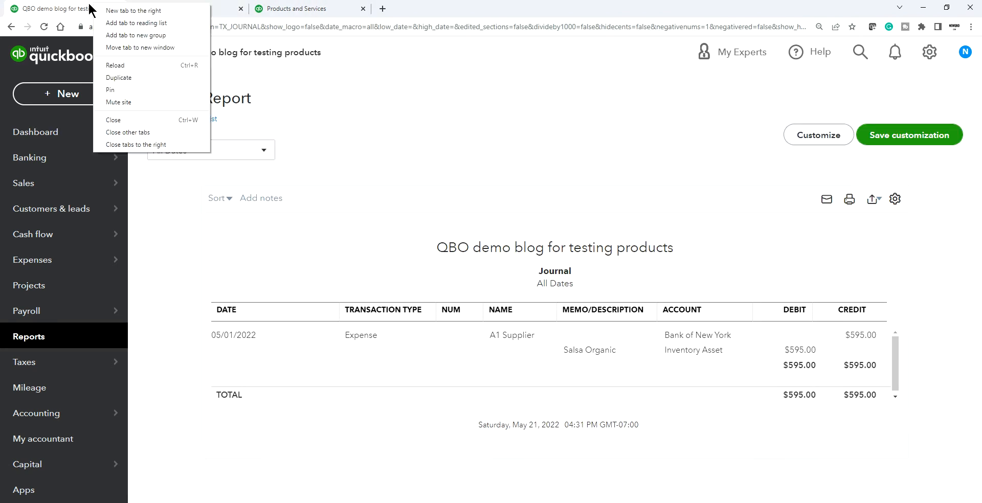
click(108, 77)
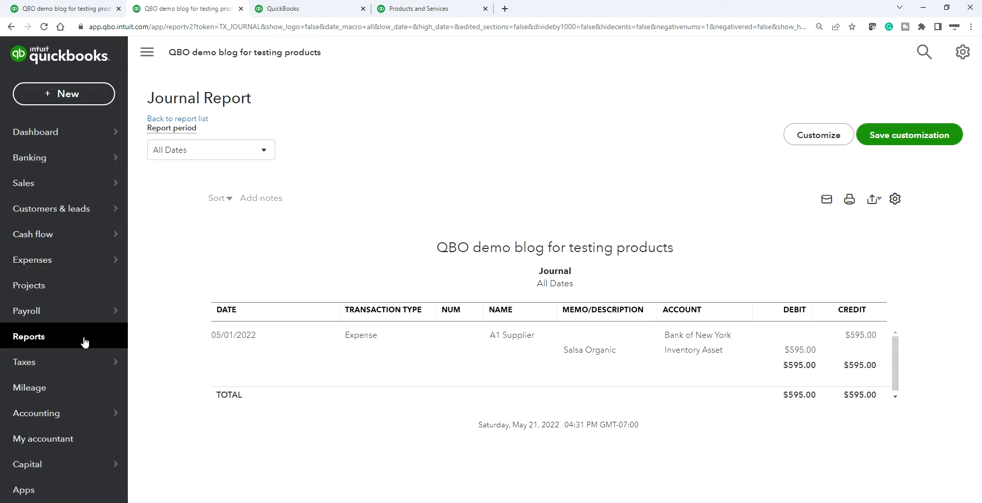
click(34, 342)
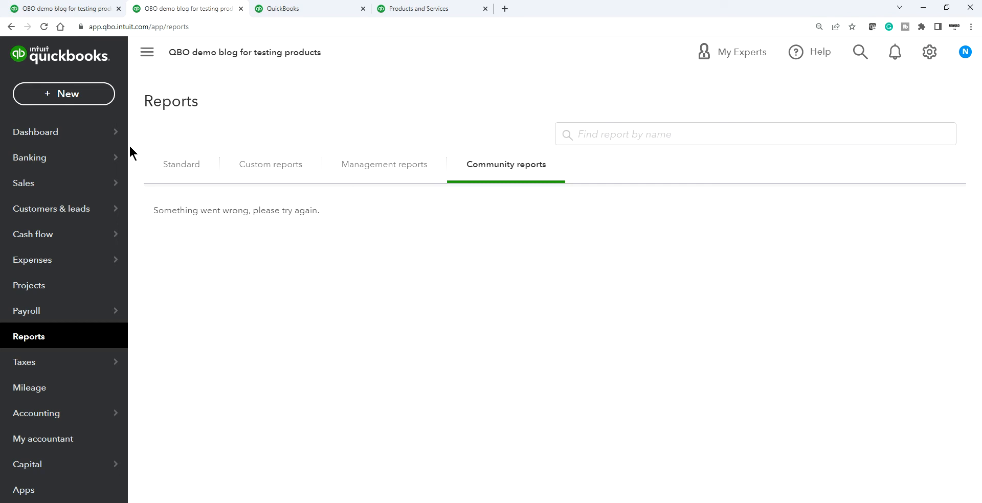
click(178, 170)
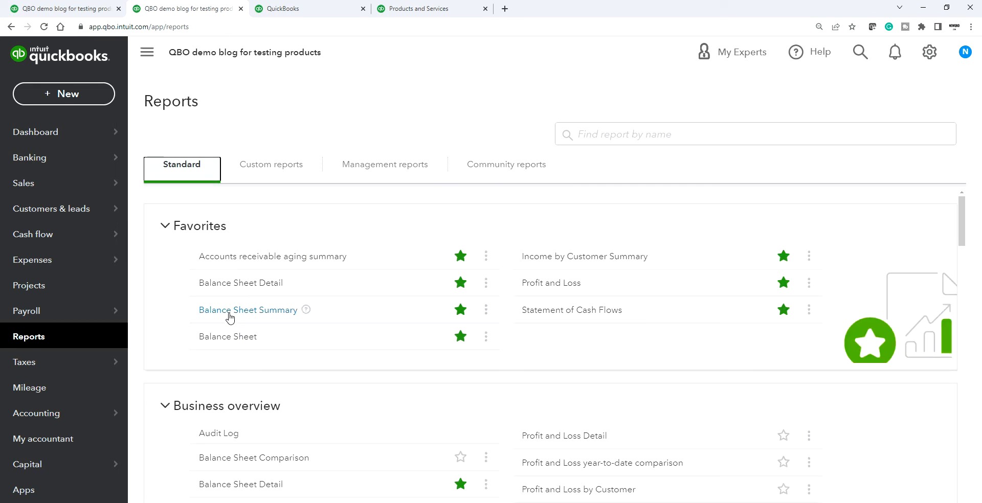
click(224, 336)
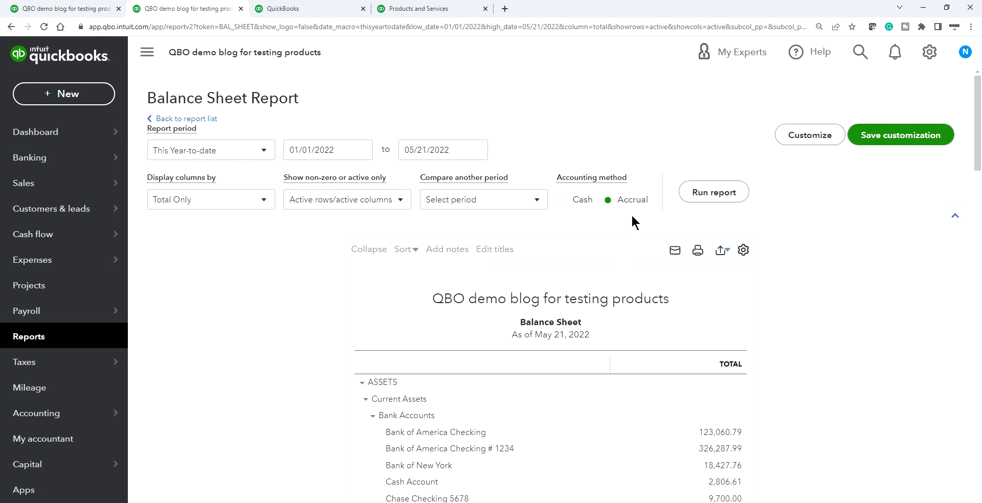
- Find Inventory Asset under the balance sheet's other current assets and open the transactions behind its total for review
scroll(808, 338, down, 5)
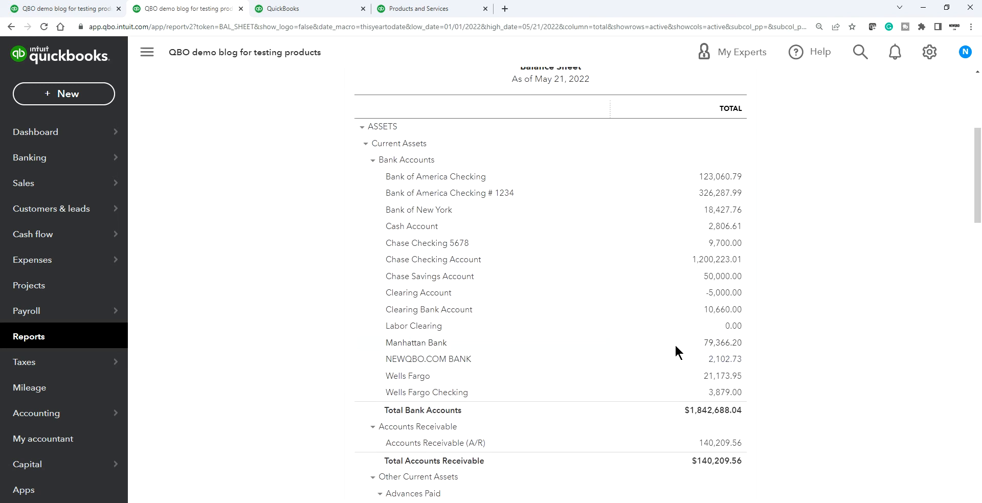
scroll(674, 344, down, 4)
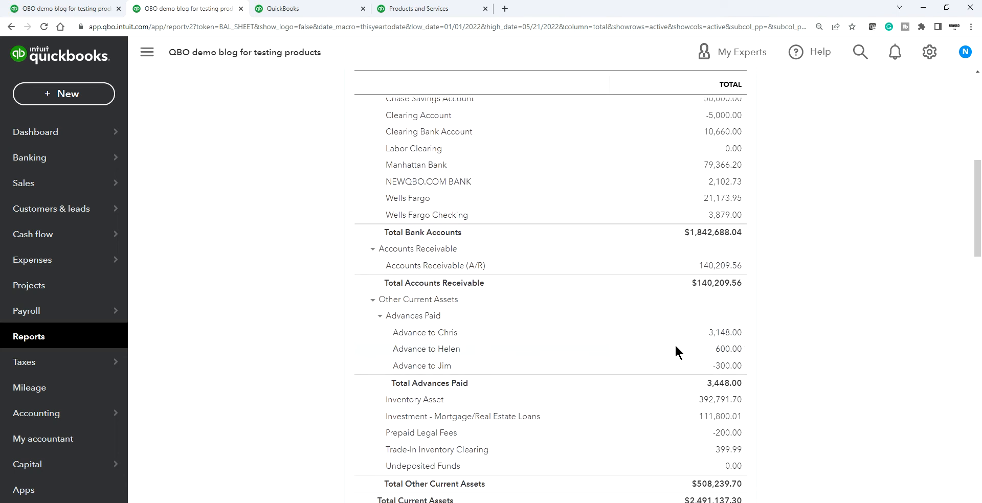
scroll(675, 348, down, 2)
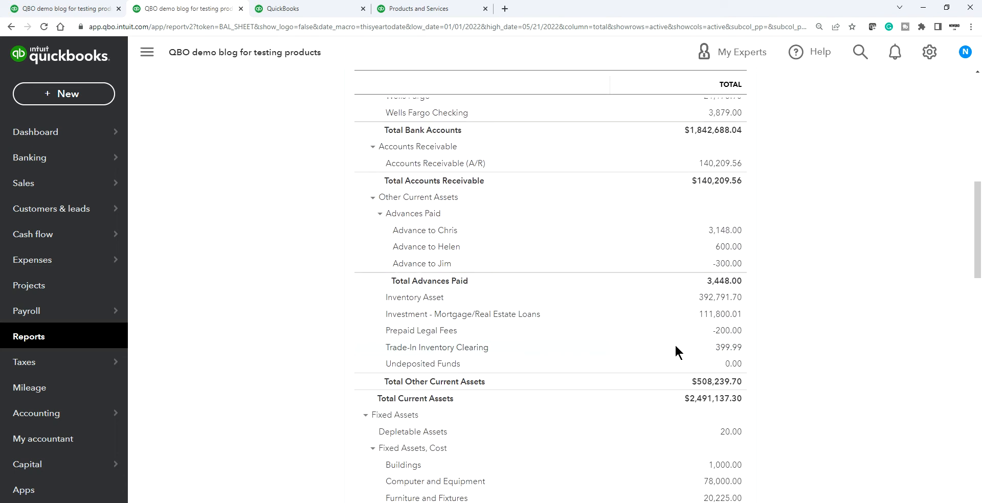
click(719, 300)
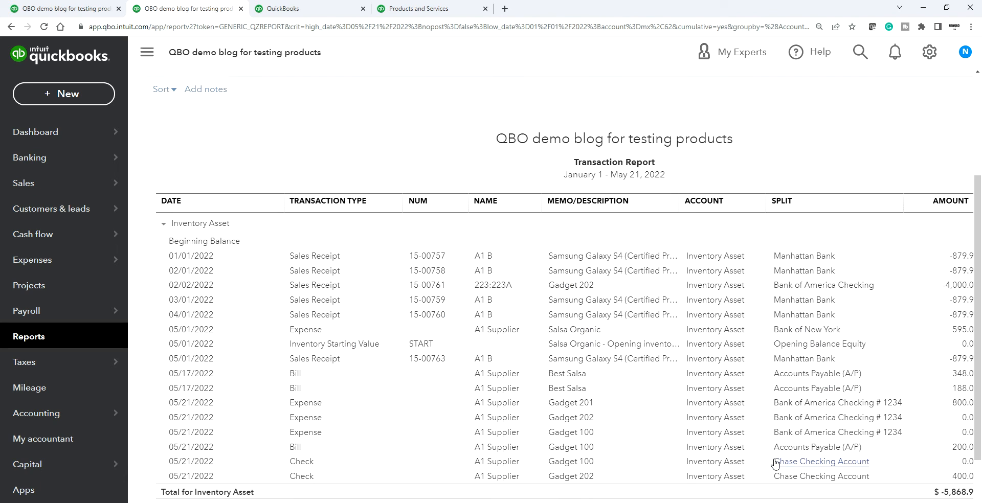
scroll(772, 461, down, 2)
scroll(772, 456, up, 2)
scroll(773, 457, up, 1)
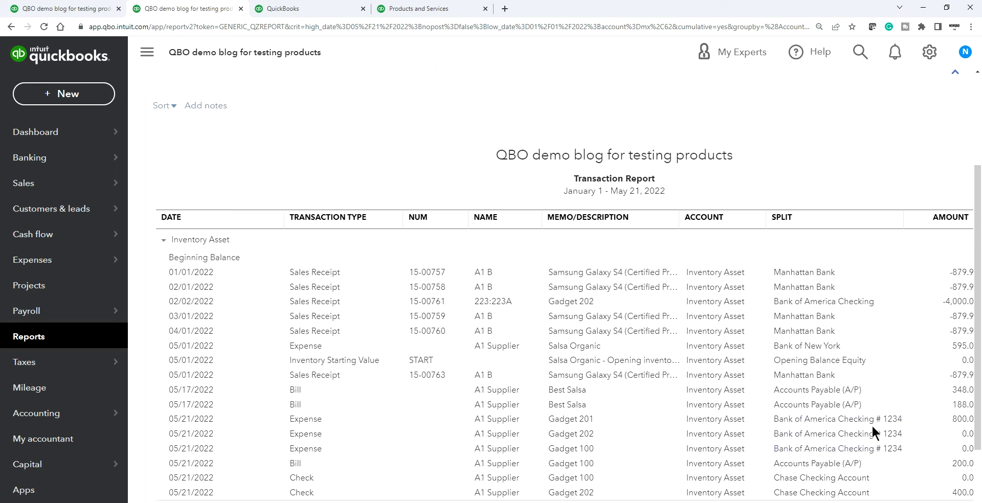
- Collapse the navigation menu to read the report's amount and balance columns, and return to the balance sheet's Inventory Asset line
click(148, 53)
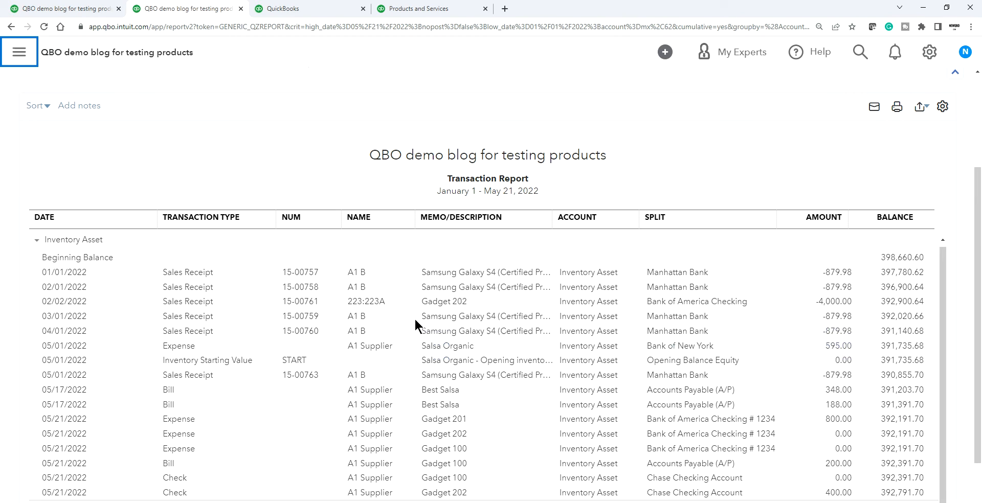
scroll(438, 364, down, 2)
scroll(146, 168, up, 3)
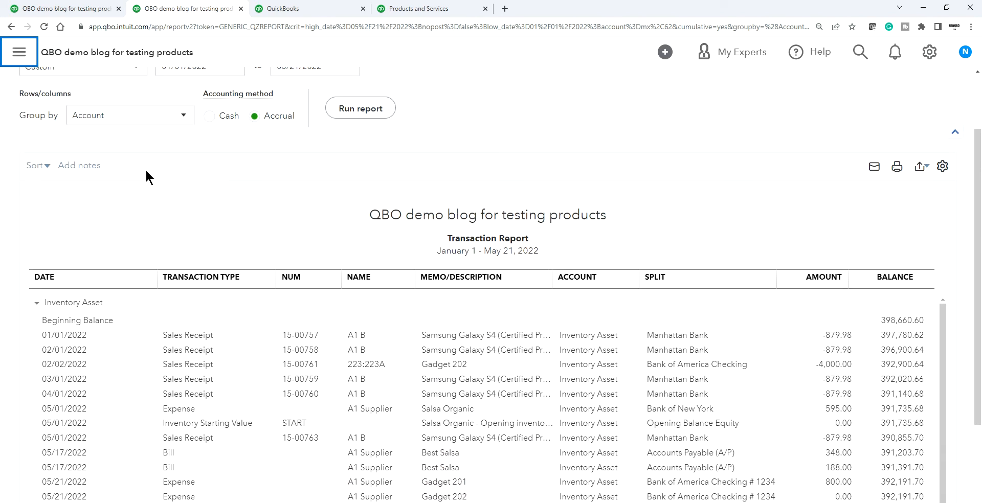
scroll(146, 172, up, 2)
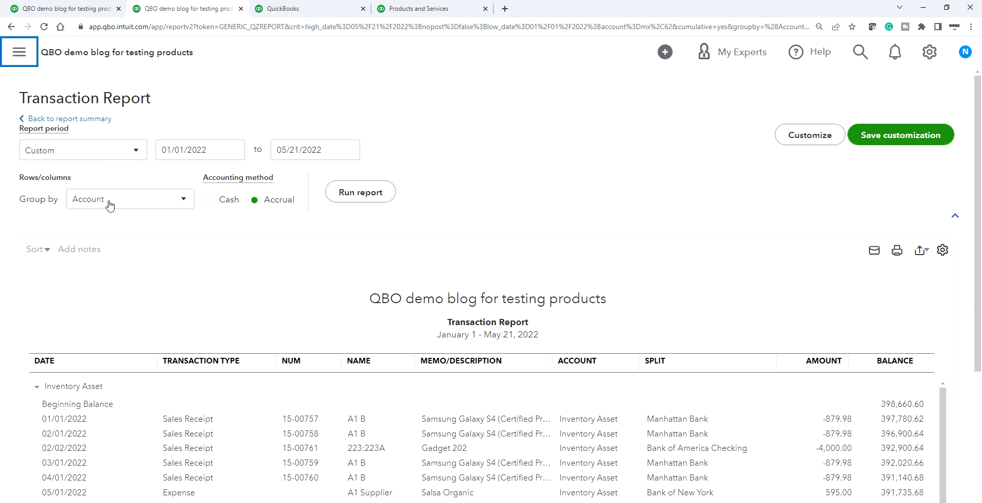
click(83, 122)
scroll(741, 251, down, 10)
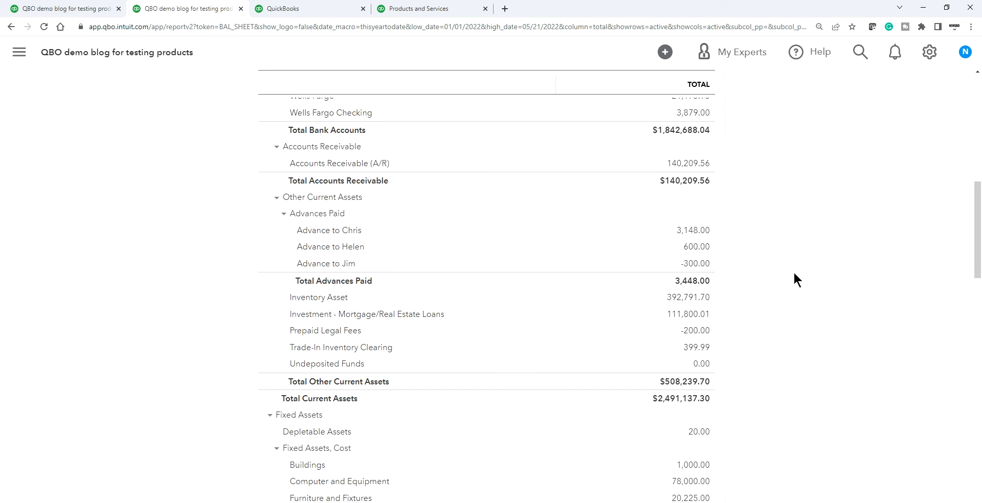
- Return to the beginning of the Balance Sheet report and show the collapsed navigation menu again
scroll(794, 275, up, 3)
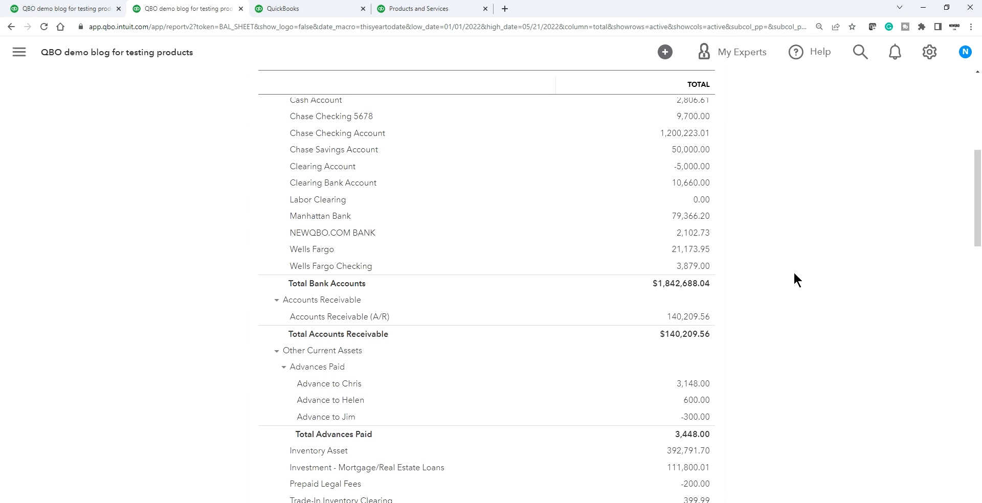
scroll(793, 273, up, 1)
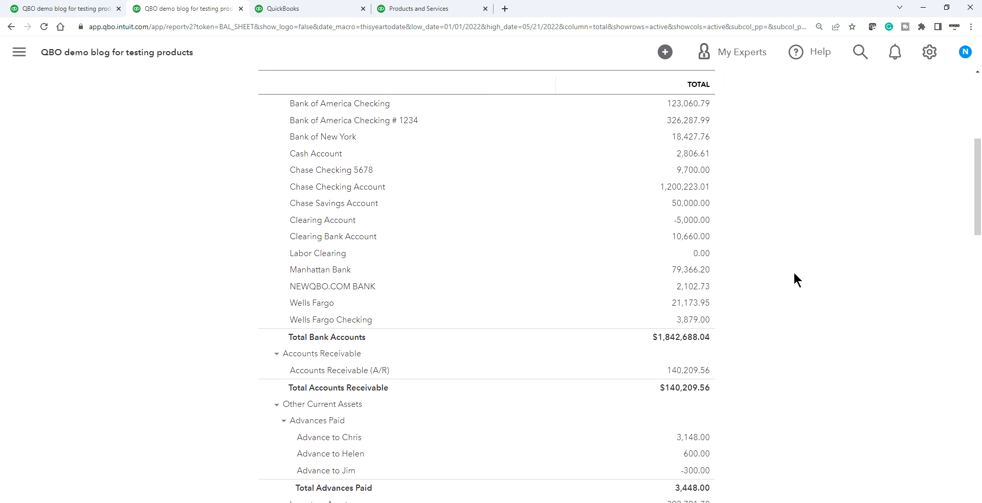
scroll(794, 271, up, 6)
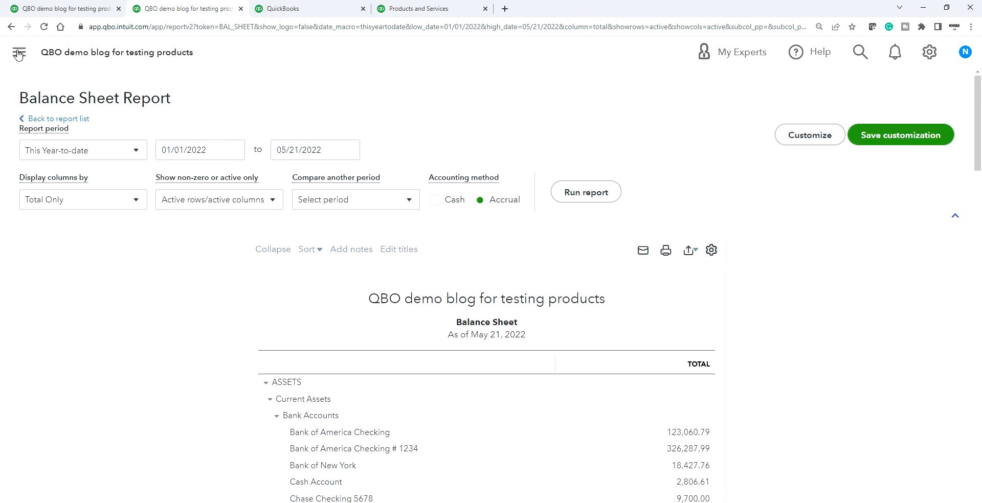
click(19, 51)
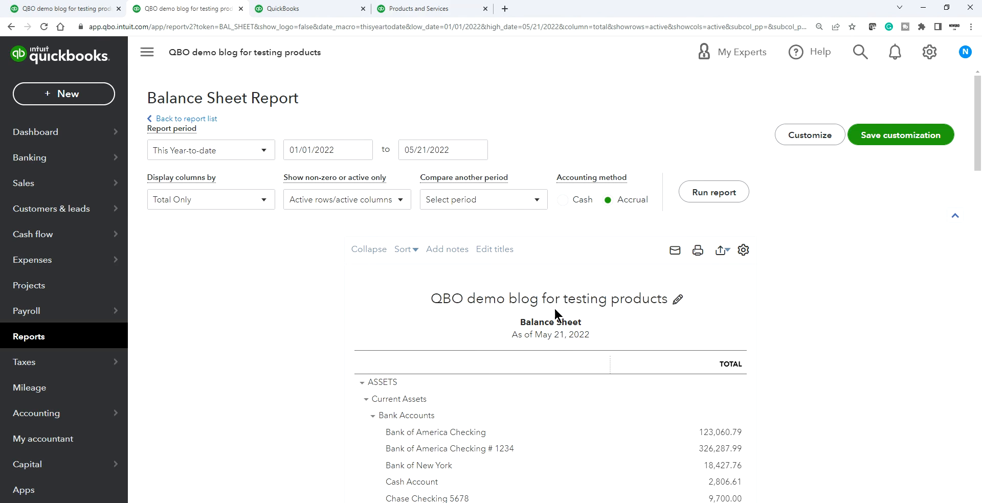
- Show the 10.png title slide in Photos, and return to the browser's Products and Services page
mouse_move(565, 502)
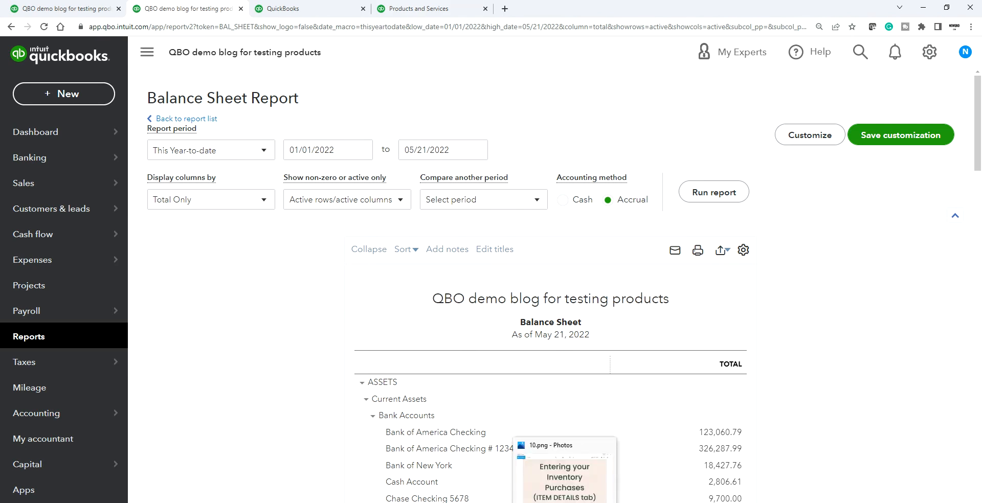
click(564, 502)
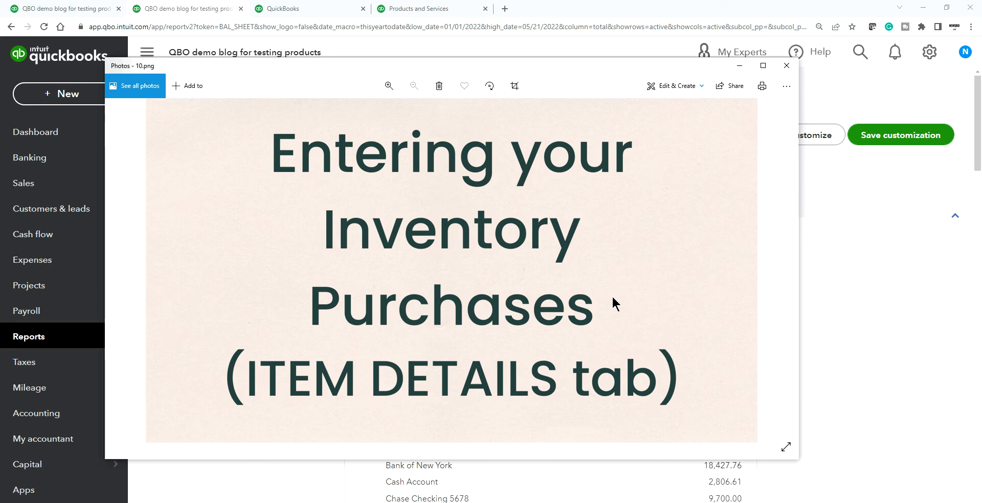
click(57, 94)
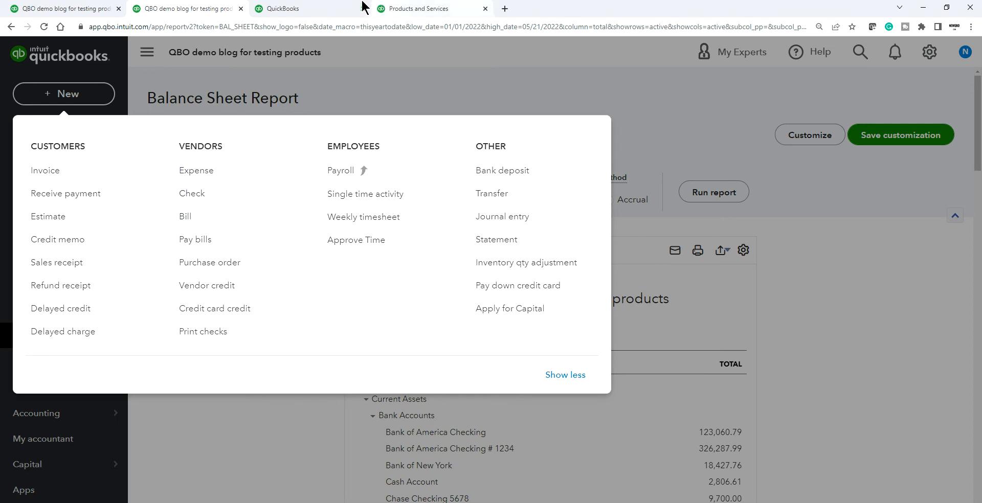
click(384, 7)
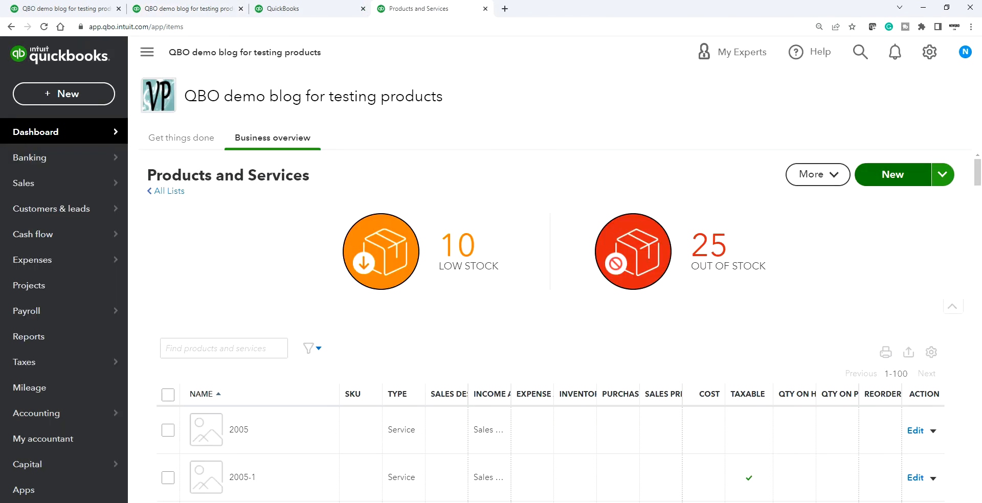
- Advance the Photos slides to 11.png about selling inventory products, and close the viewer
click(594, 430)
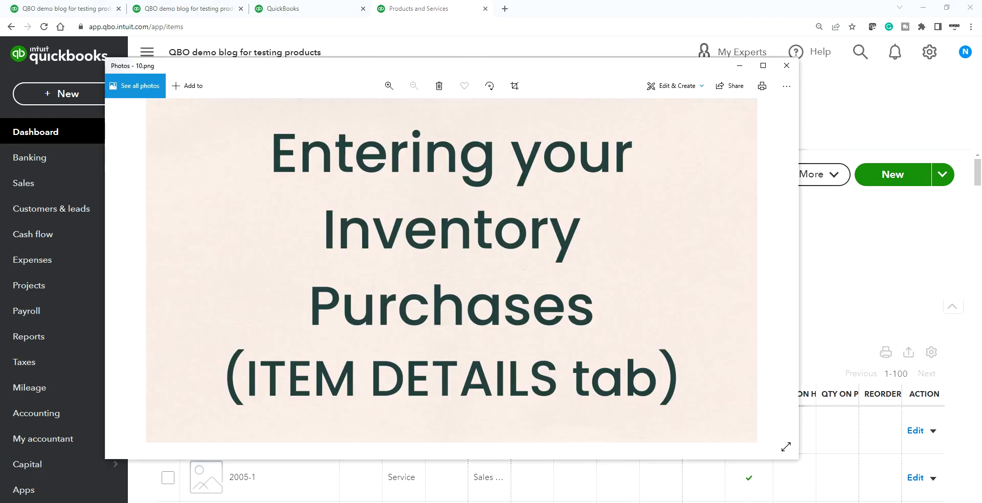
click(784, 267)
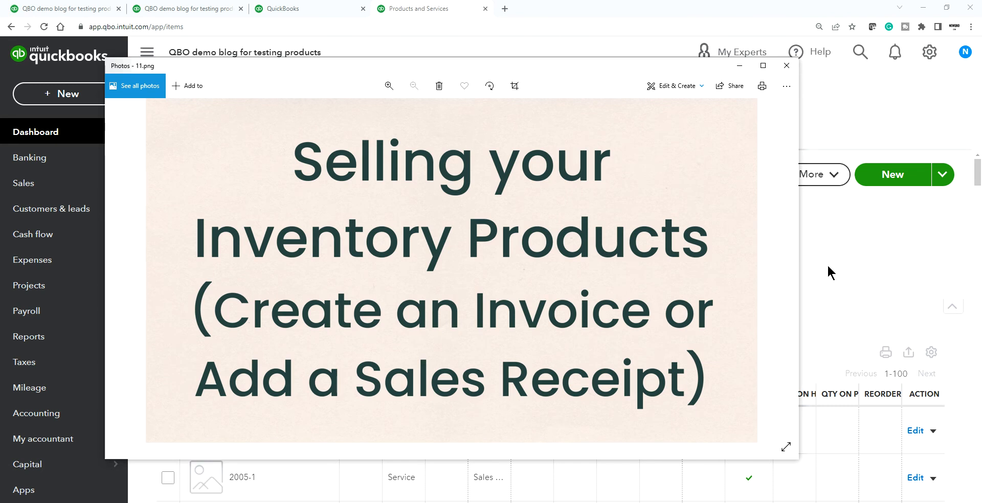
key(alt+F4)
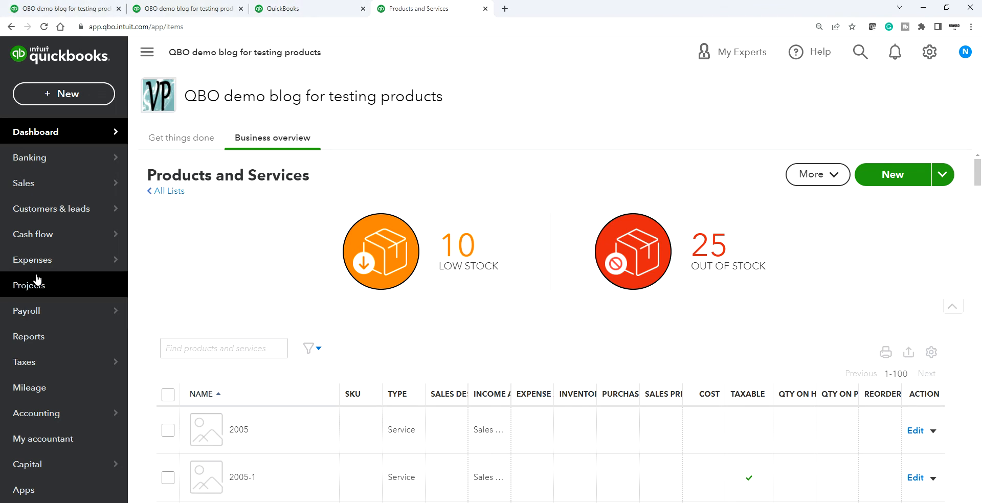
- Create a new invoice and select an existing customer from the customer list
mouse_move(31, 180)
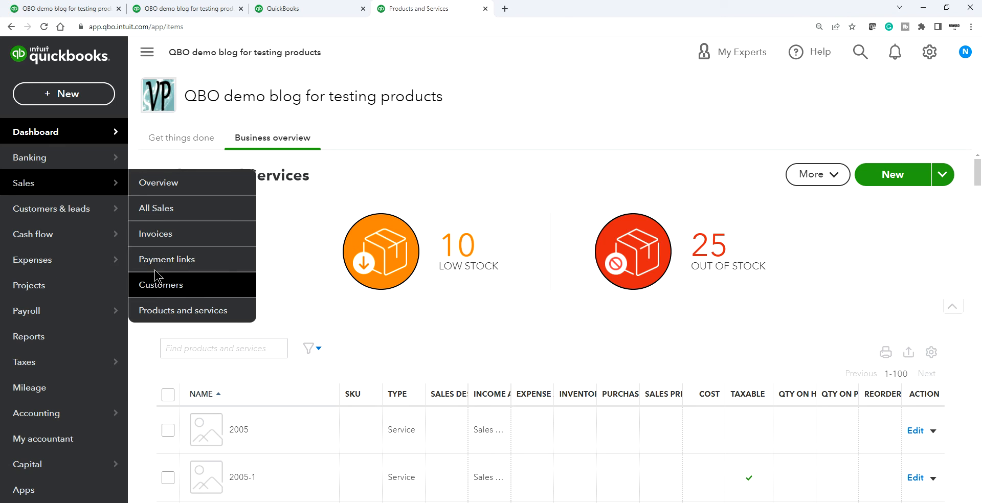
click(81, 98)
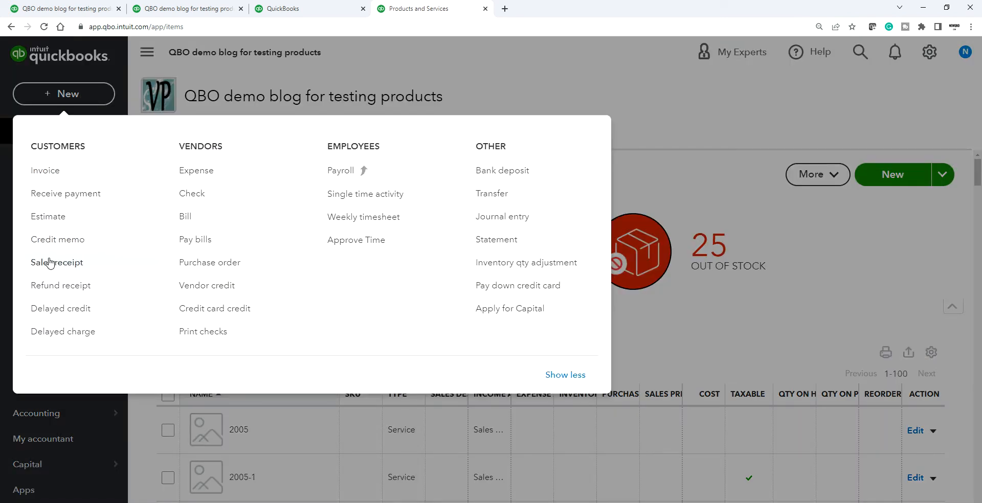
click(45, 176)
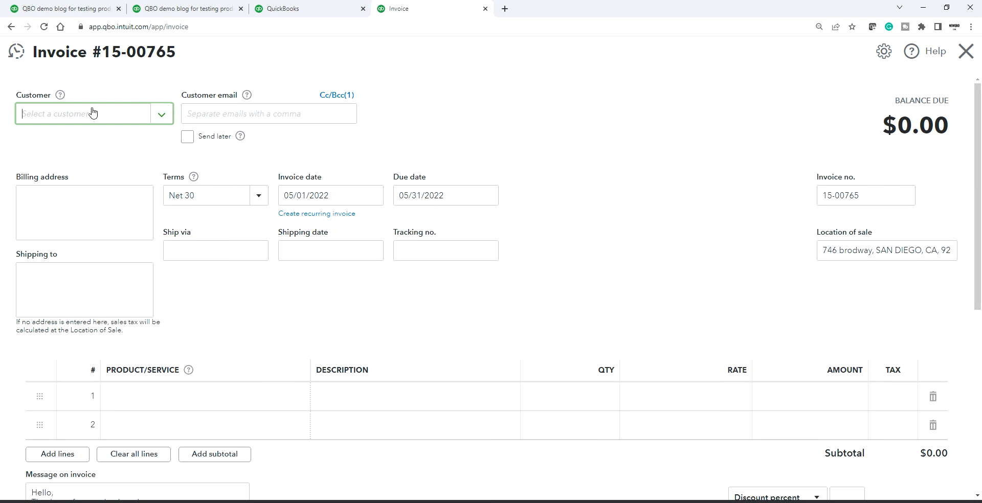
click(161, 118)
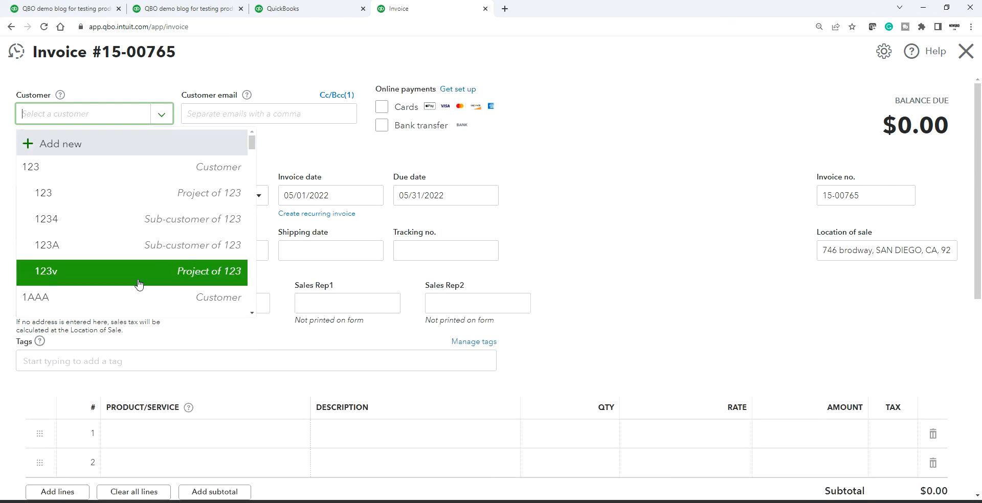
scroll(136, 279, down, 5)
scroll(140, 281, down, 6)
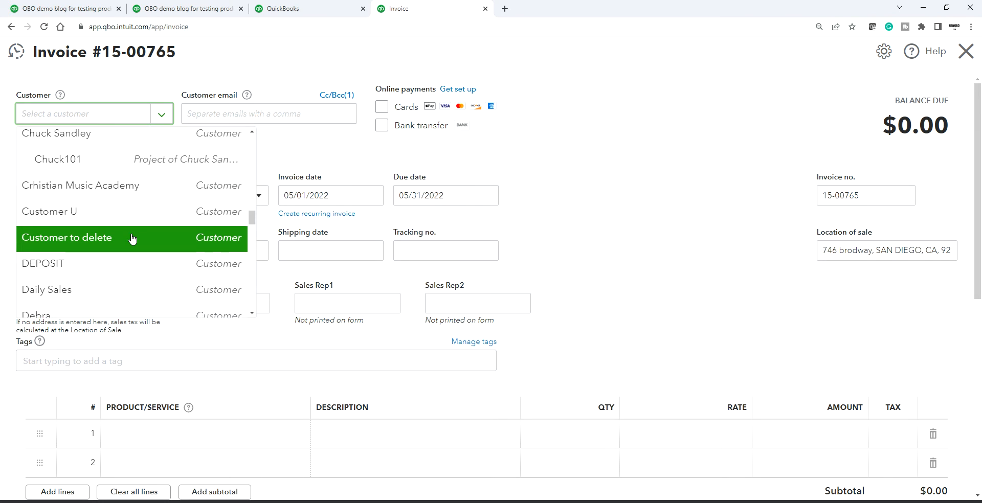
scroll(132, 239, down, 2)
scroll(128, 265, down, 1)
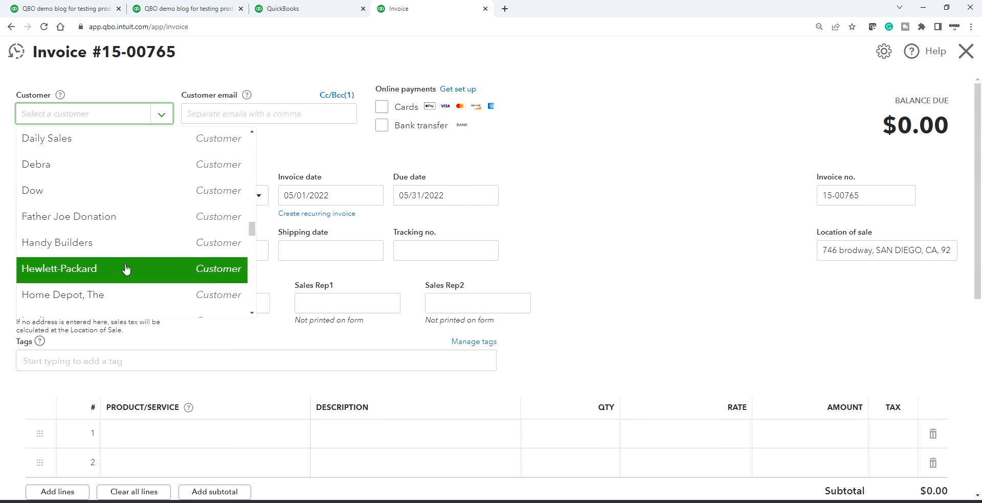
scroll(118, 278, down, 5)
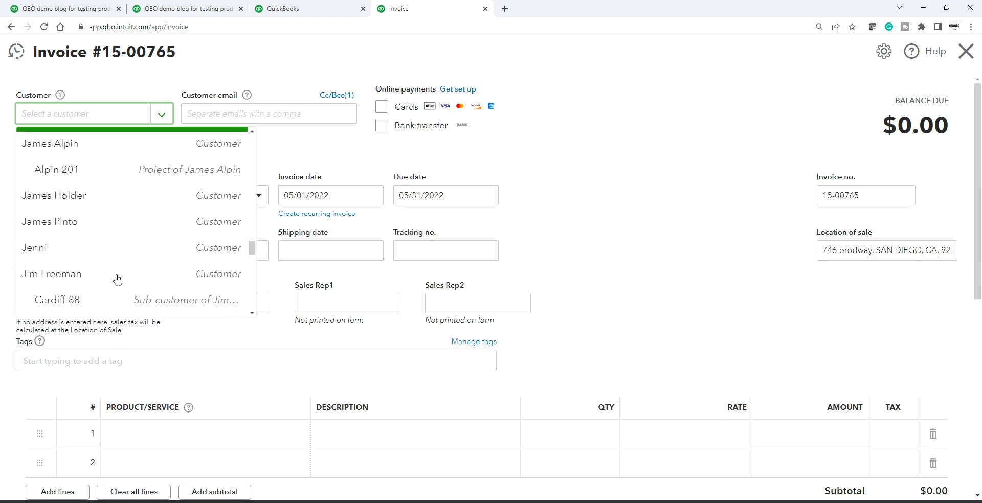
click(113, 249)
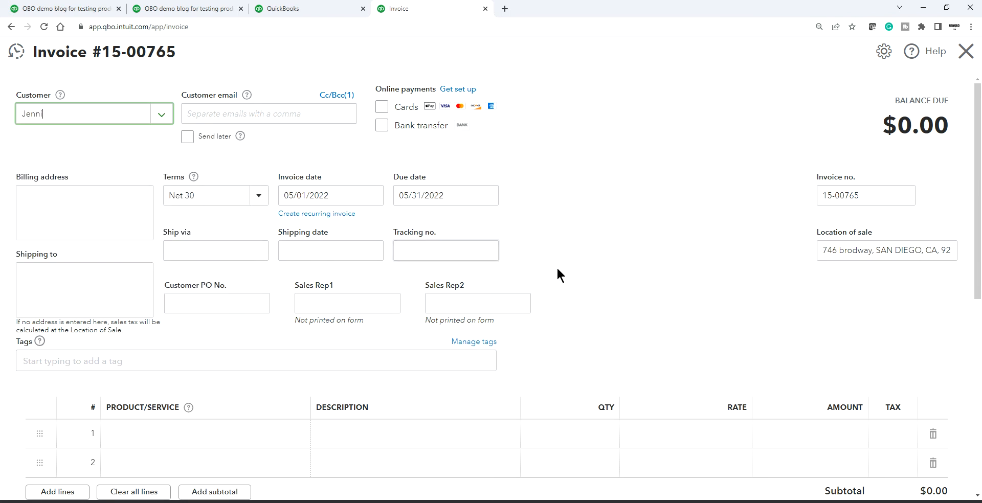
- Add Salsa Hot as the invoice's first product line with a quantity of 10
scroll(324, 389, down, 3)
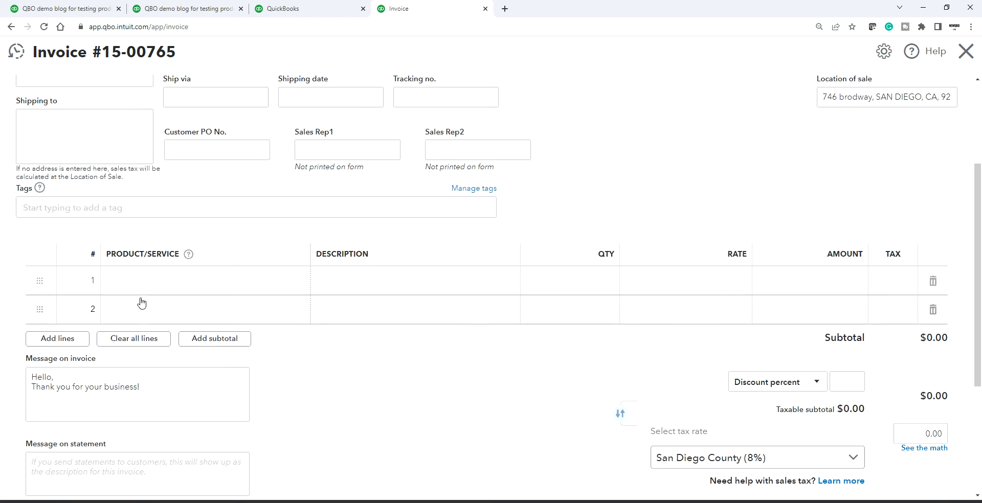
click(172, 281)
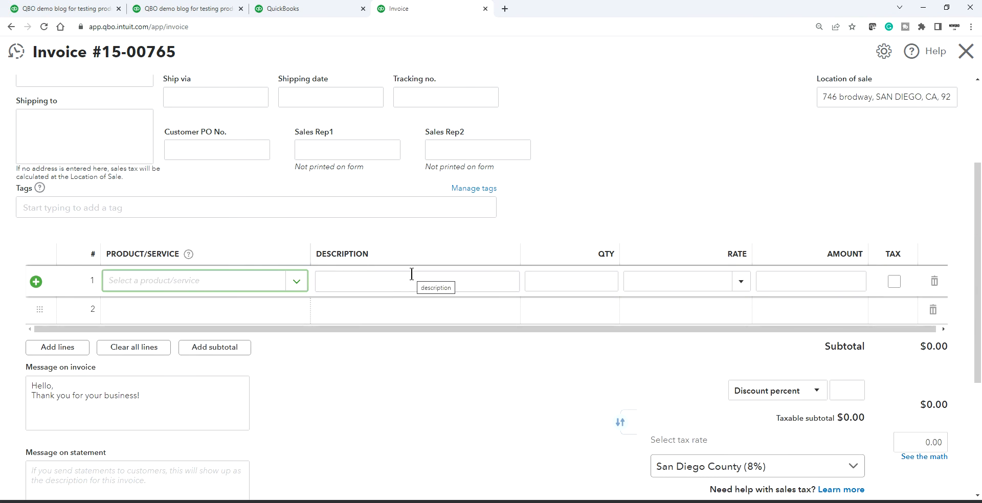
text(salsa)
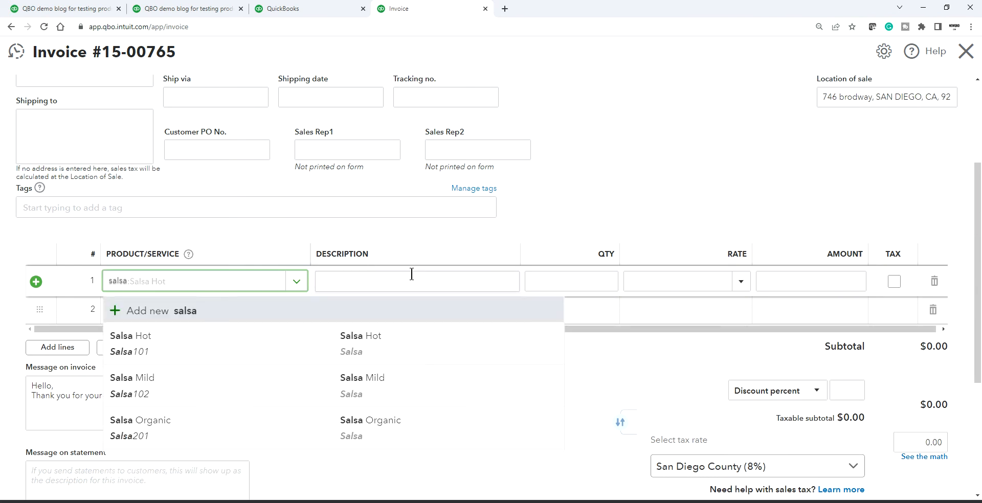
click(205, 347)
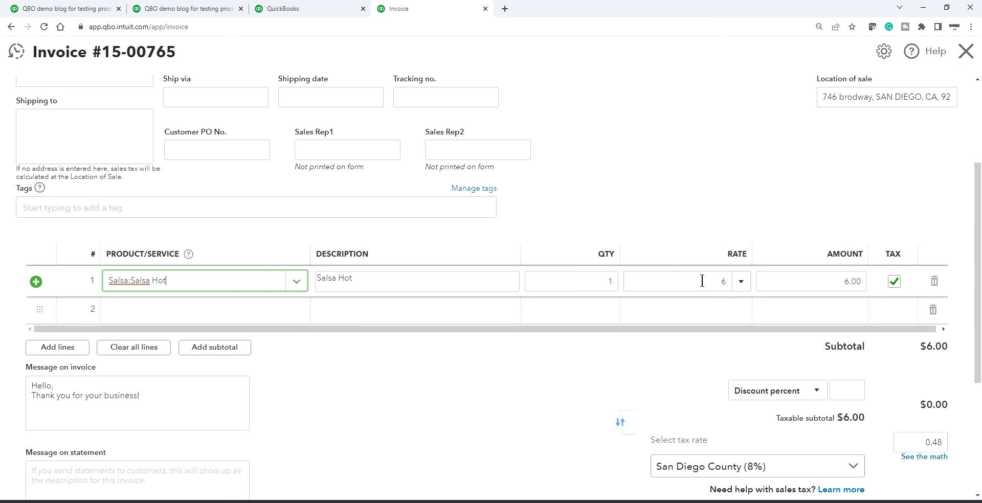
click(584, 281)
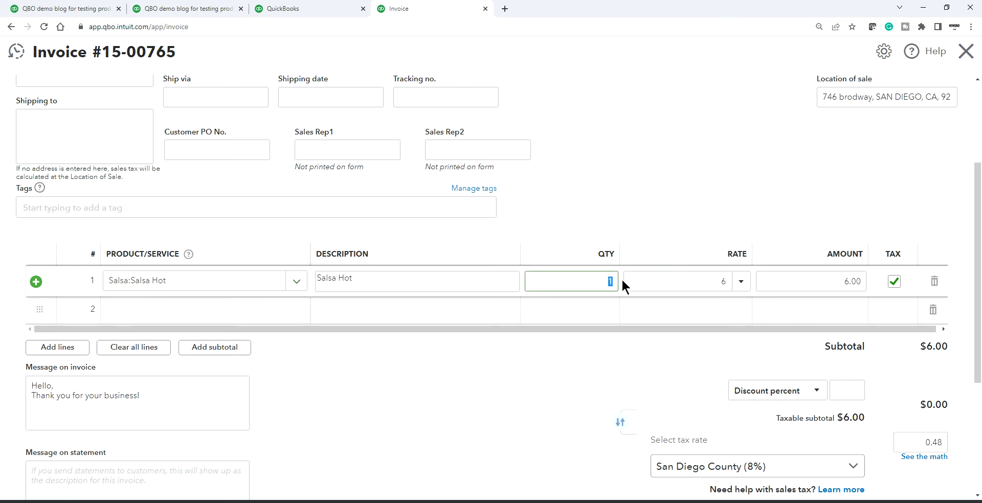
text(0)
click(692, 192)
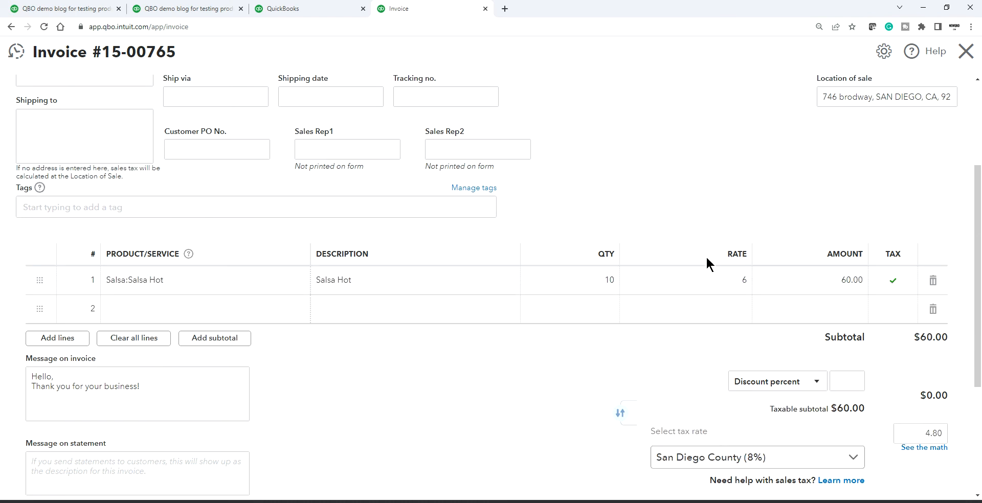
- Set the Salsa Hot line's rate to 6.50
click(742, 285)
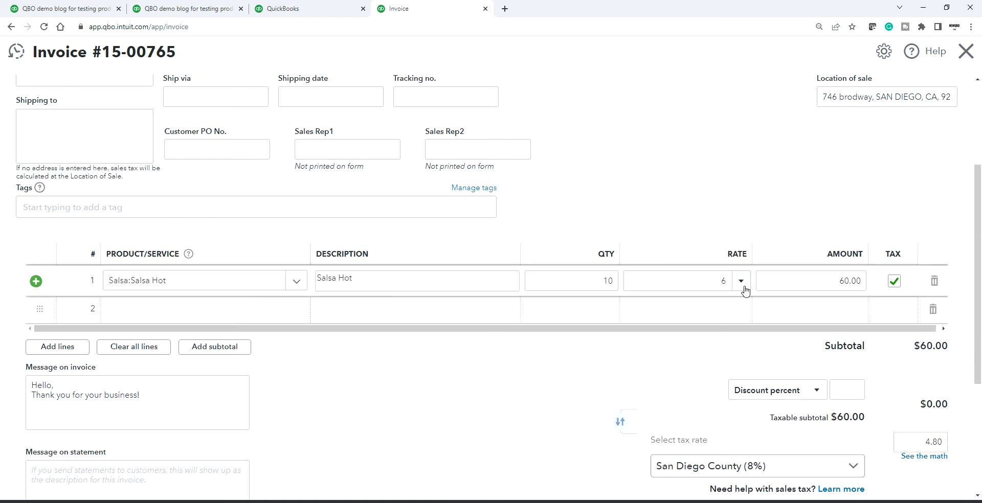
click(721, 281)
text(5.50)
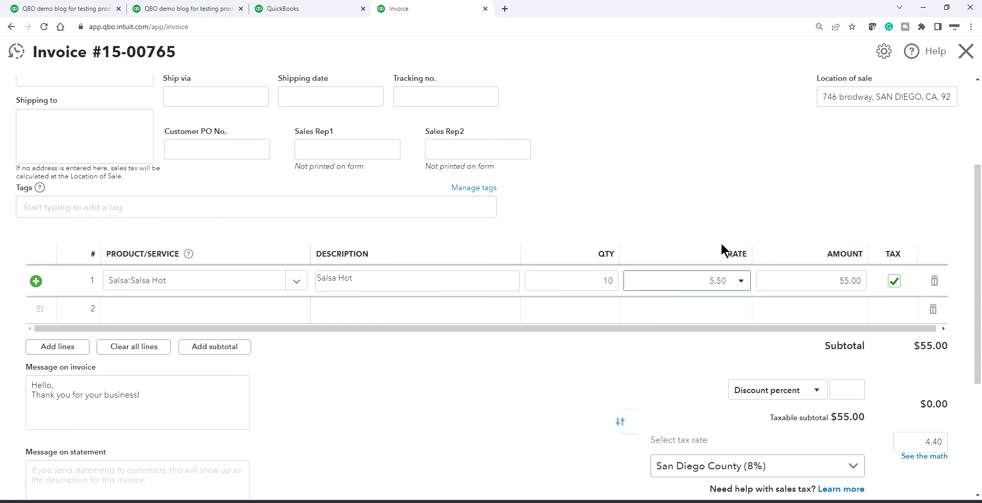
key(BackSpace)
key(BackSpace)
key(BackSpace)
key(BackSpace)
text(6.50)
click(707, 223)
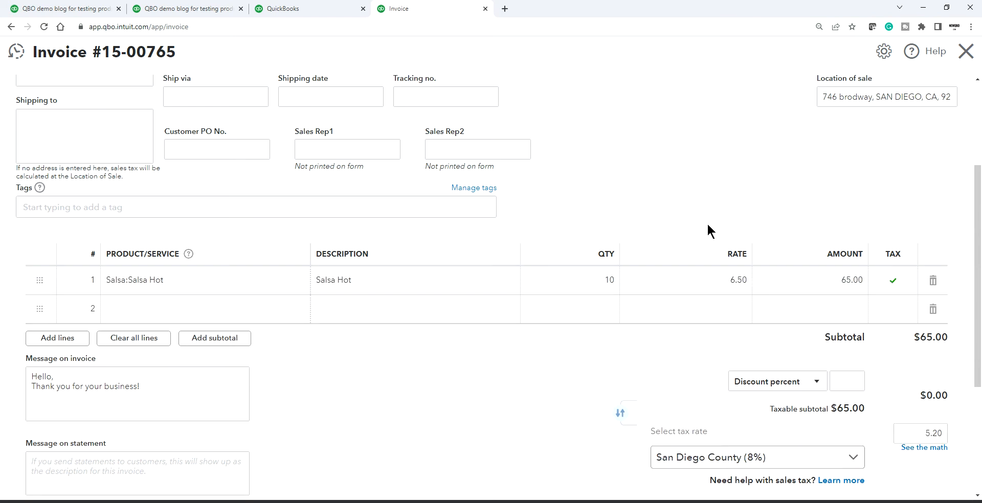
- Add Salsa Mild as the invoice's second product line with a quantity of 10
click(141, 310)
text(sal)
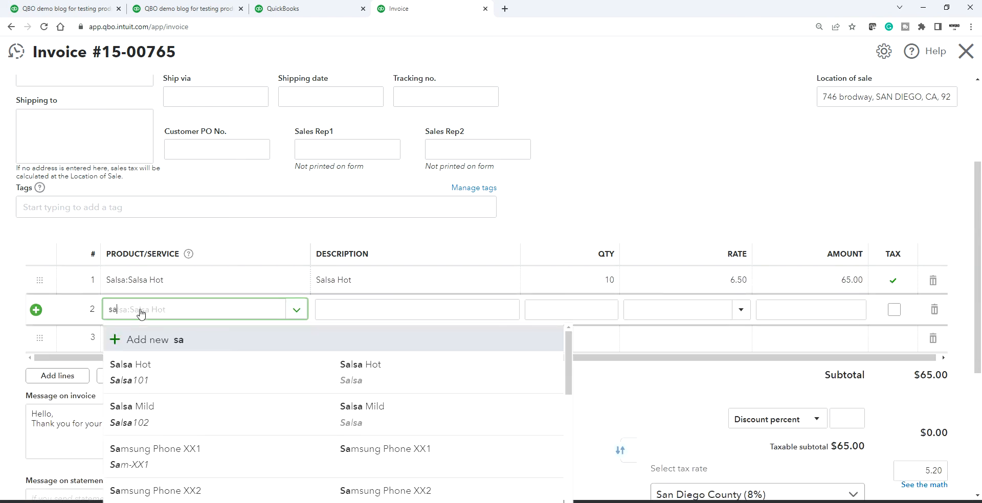
click(167, 422)
click(618, 316)
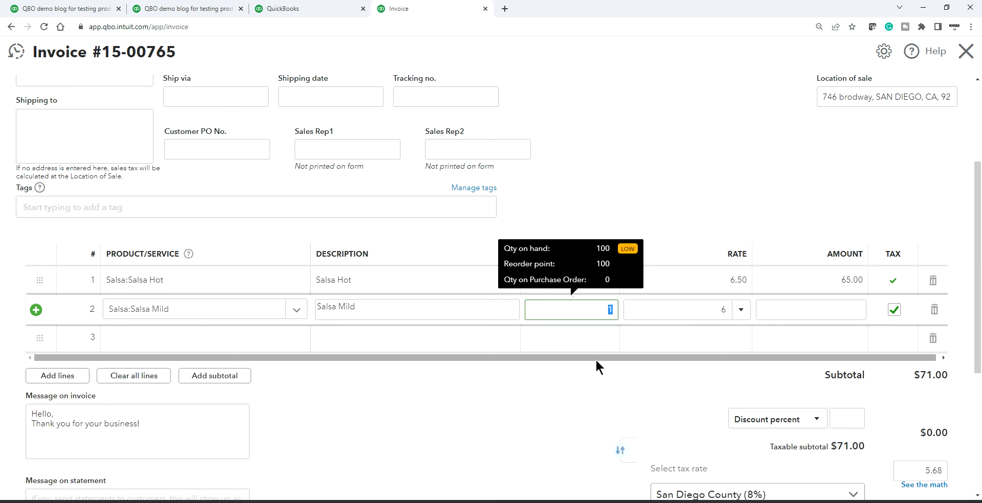
click(582, 373)
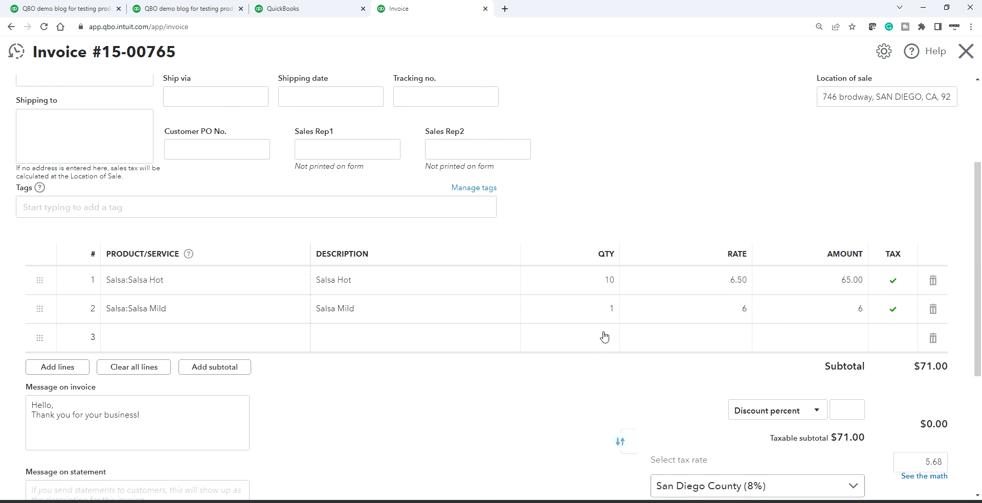
mouse_move(614, 312)
click(609, 309)
text(10)
click(652, 204)
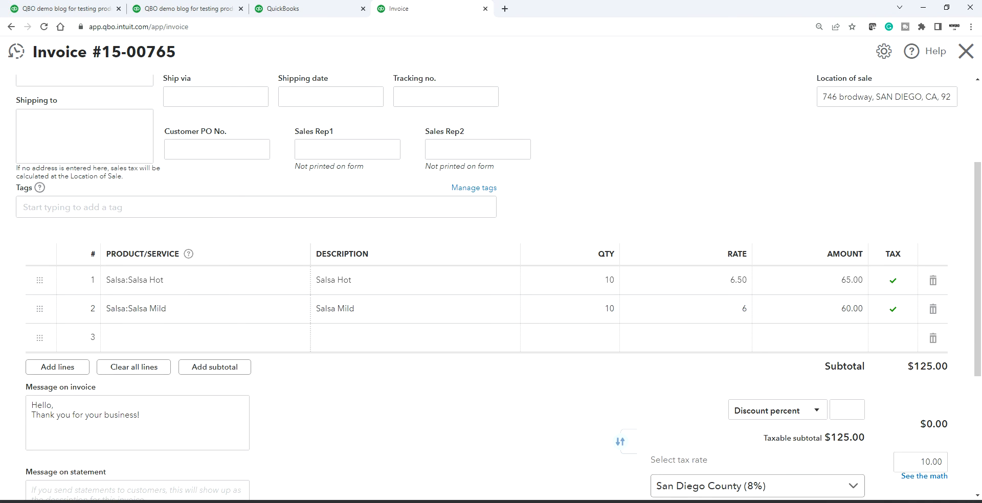
- Save the invoice and open its transaction journal
key(ctrl+alt+s)
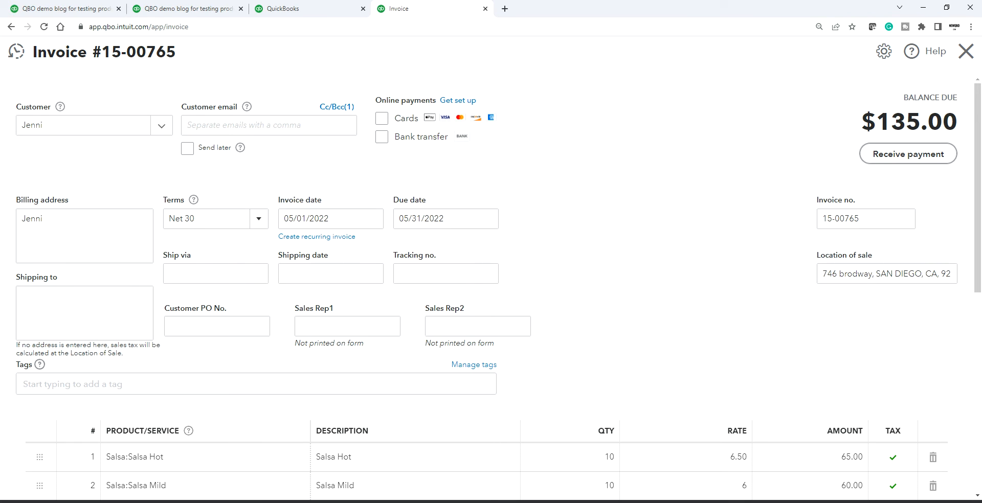
click(606, 500)
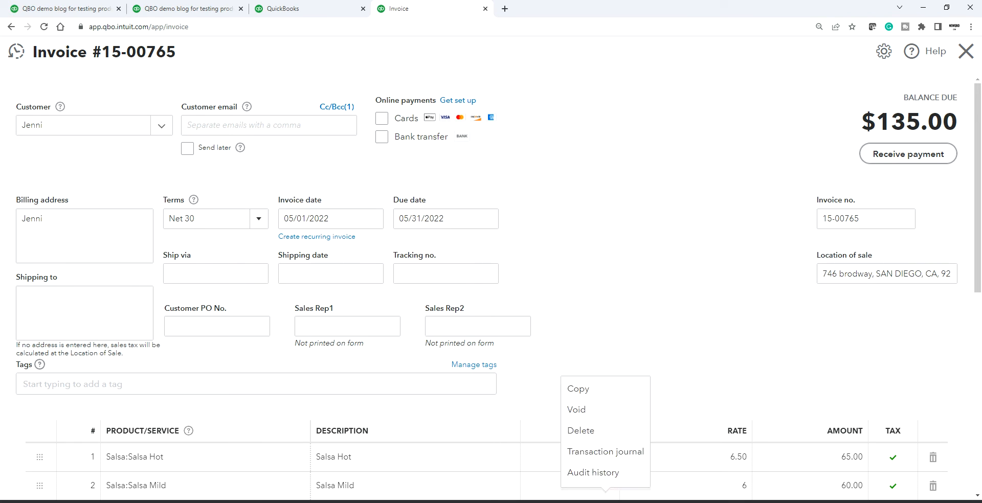
click(606, 452)
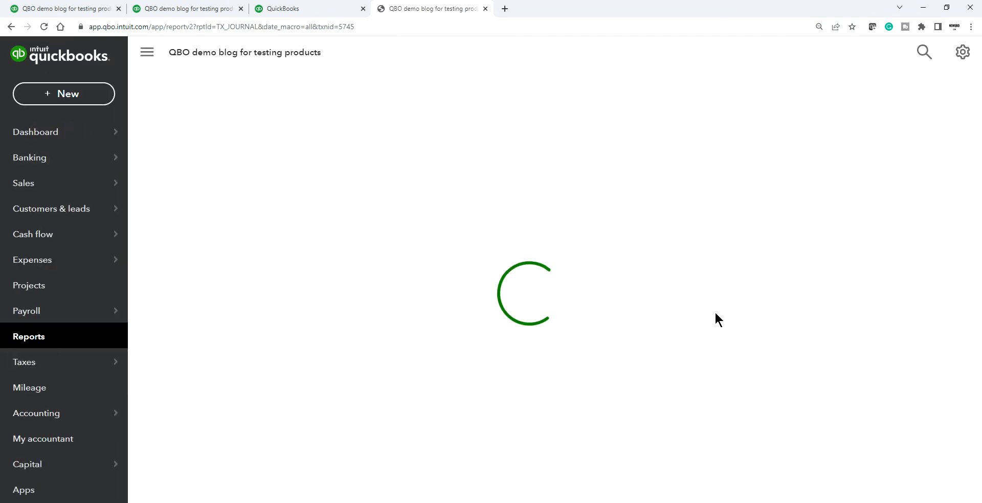
- Review the invoice's debit and credit lines in the Journal report and return to the report list
scroll(714, 311, down, 2)
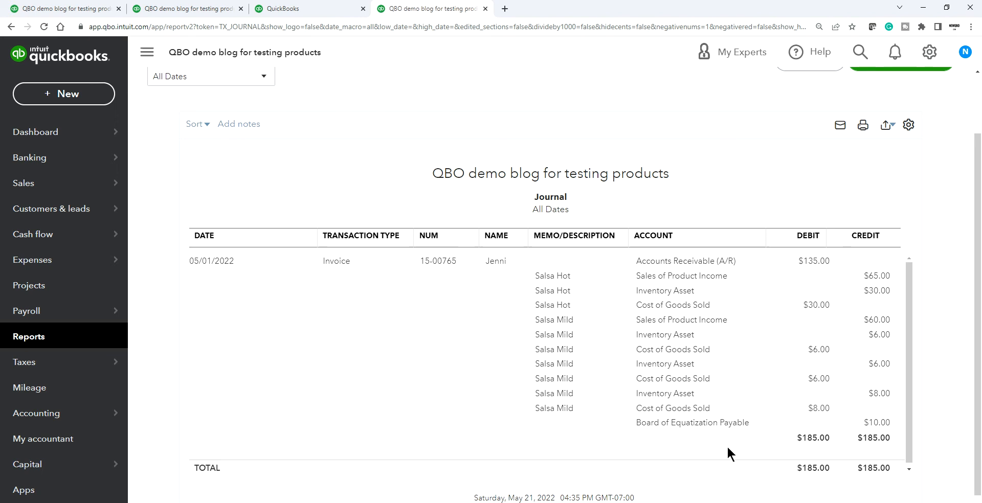
scroll(719, 441, up, 1)
scroll(713, 444, up, 1)
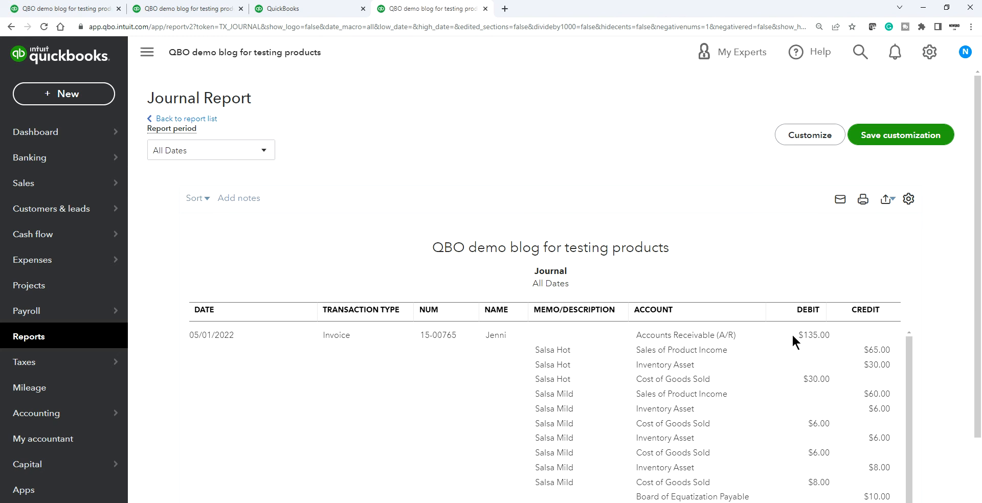
click(172, 119)
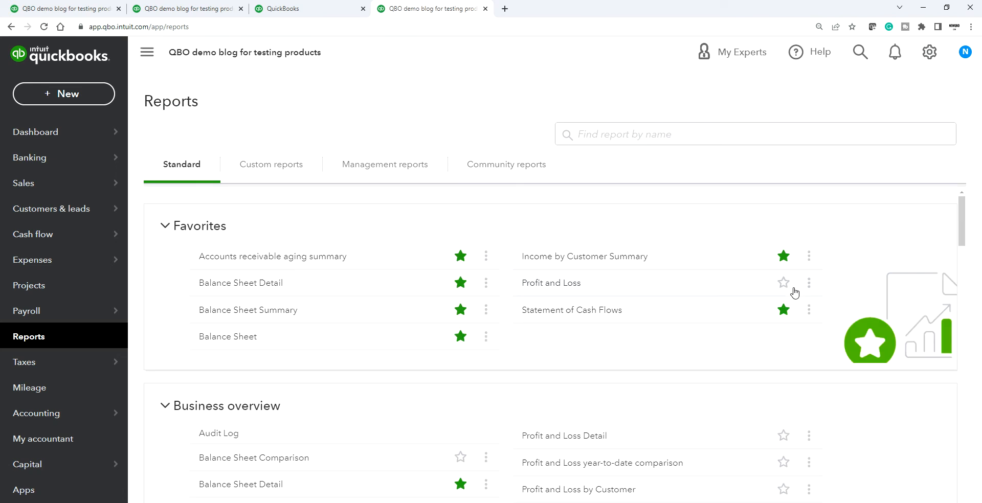
- Switch to the Photos window and advance the slides from 11.png to 13.png on FIFO and inventory cost of goods sold
key(alt+Tab)
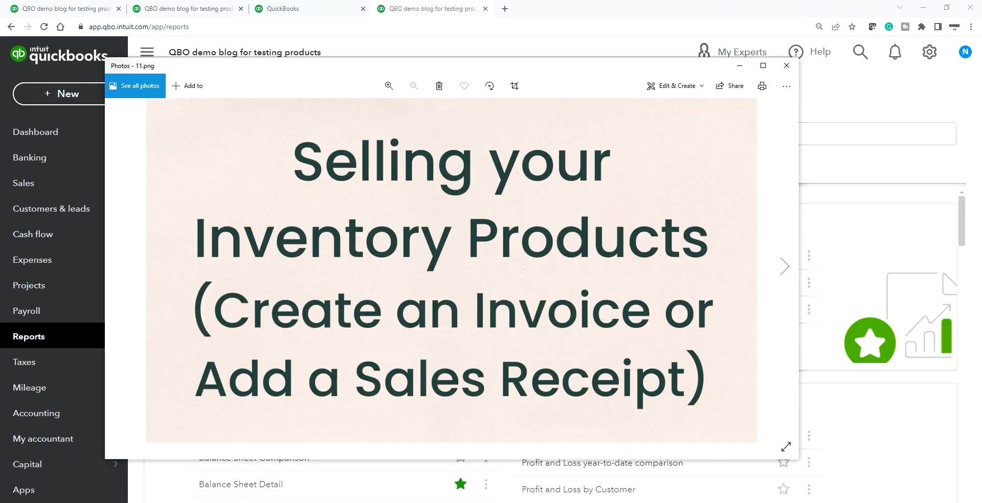
click(784, 267)
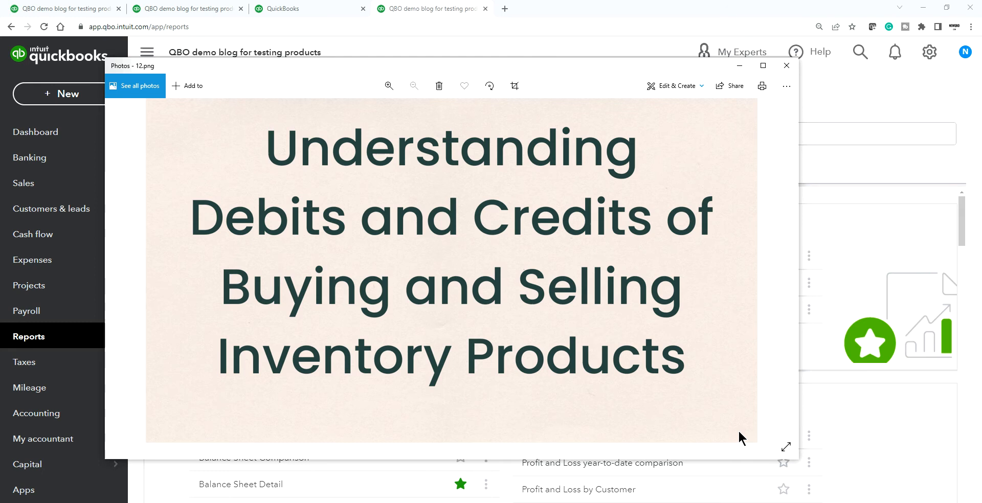
scroll(738, 429, up, 1)
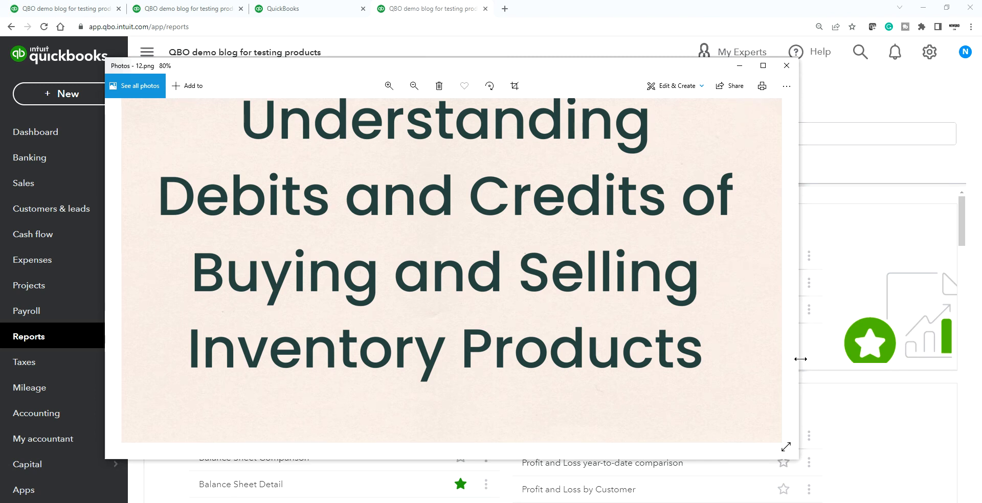
drag(800, 351, 831, 351)
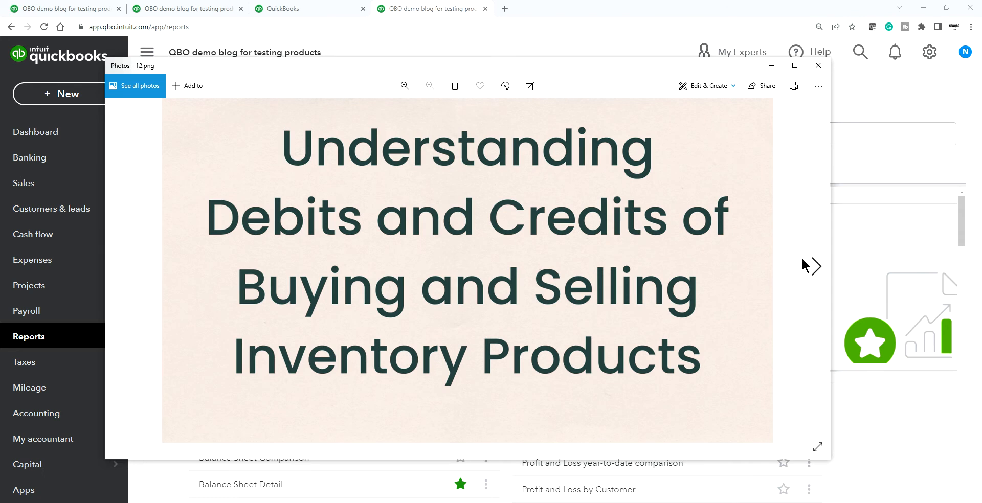
click(816, 273)
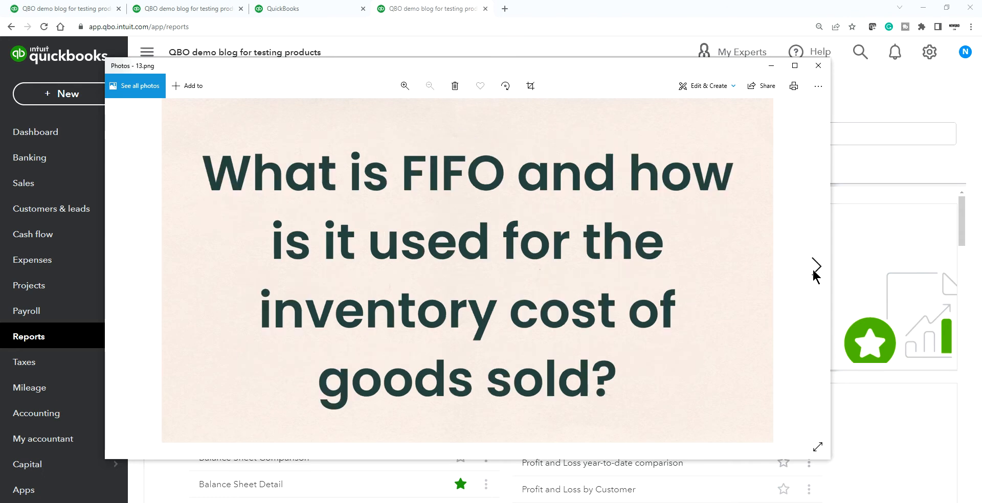
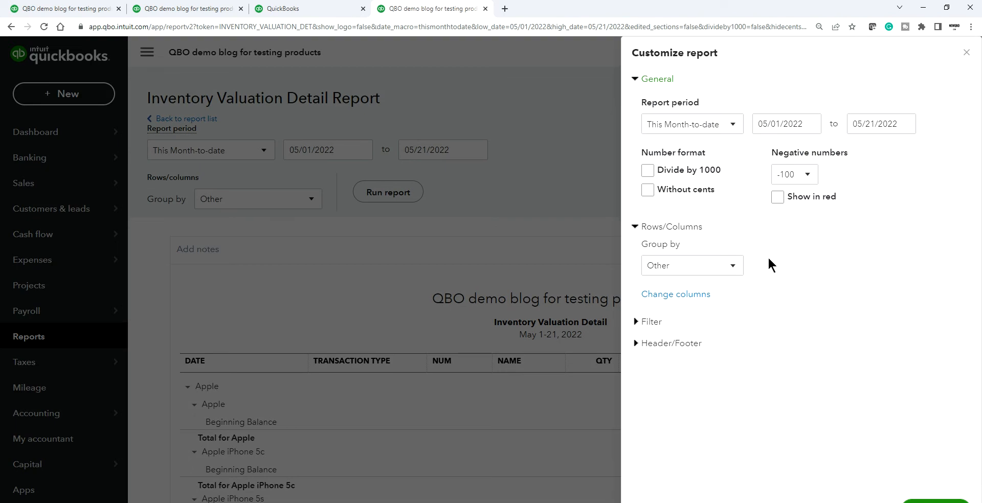
- Filter the Inventory Valuation Detail report by the Salsa product/service and run it to view the salsa items
click(652, 323)
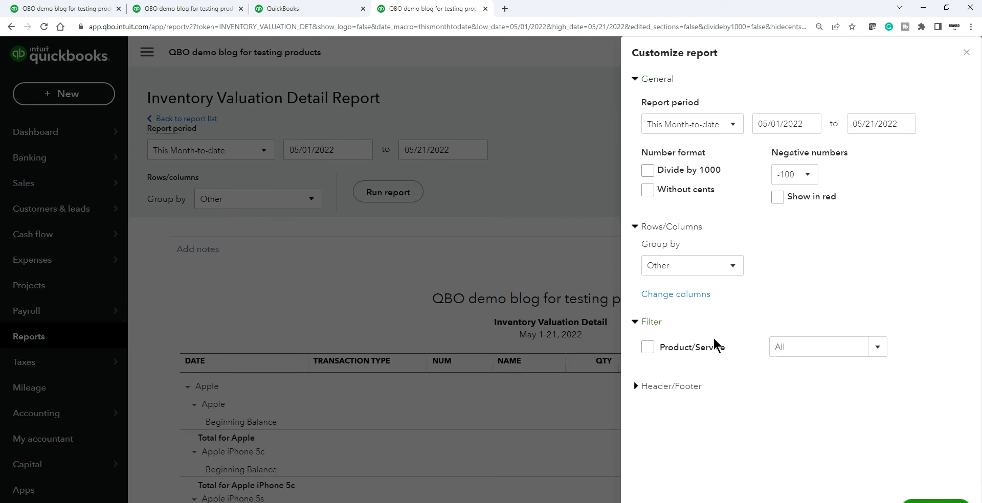
click(876, 348)
text(sa)
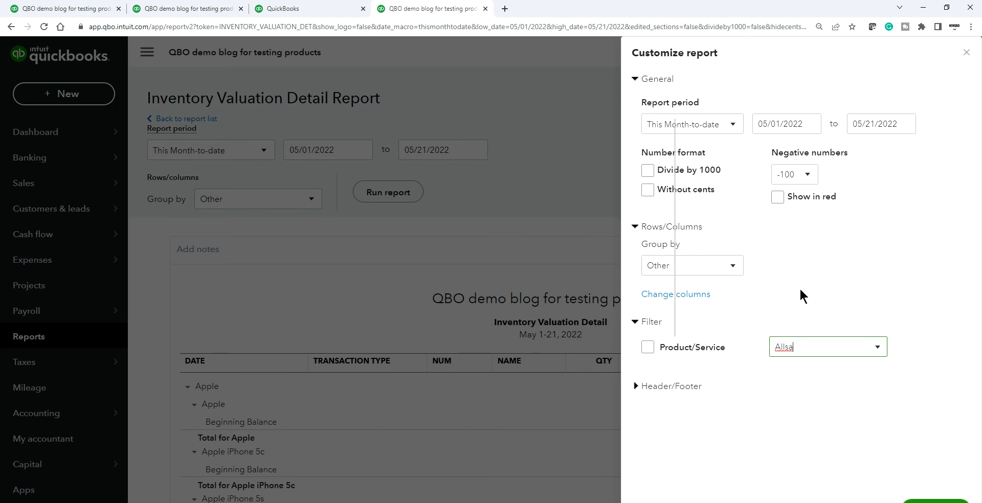
key(BackSpace)
key(BackSpace)
key(BackSpace)
key(BackSpace)
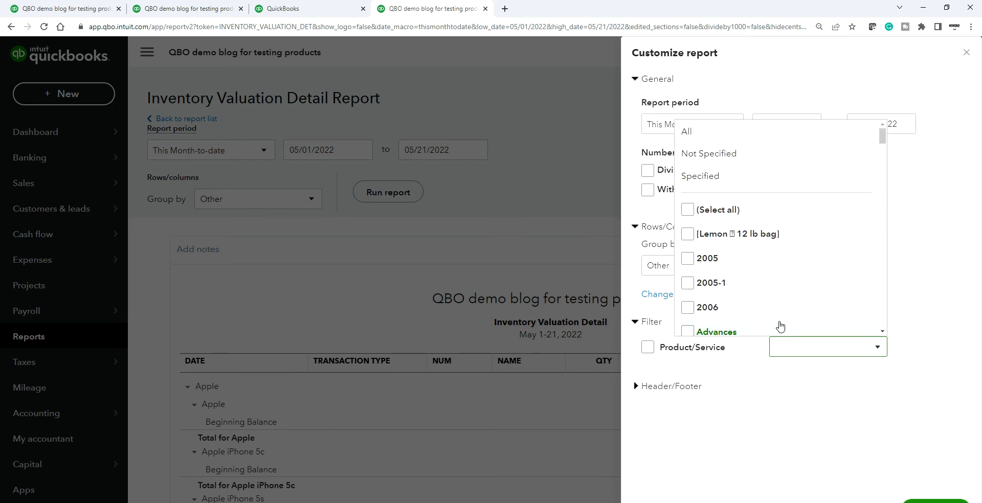
text(s)
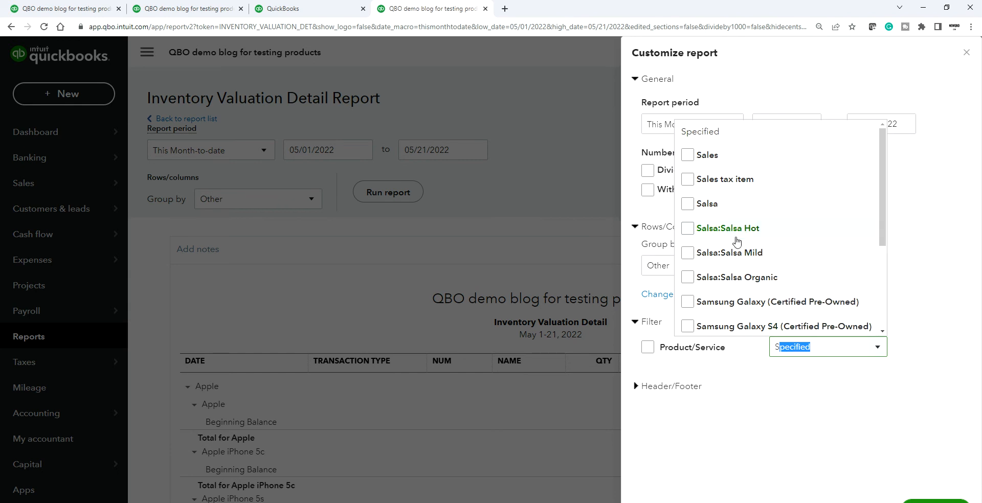
click(688, 204)
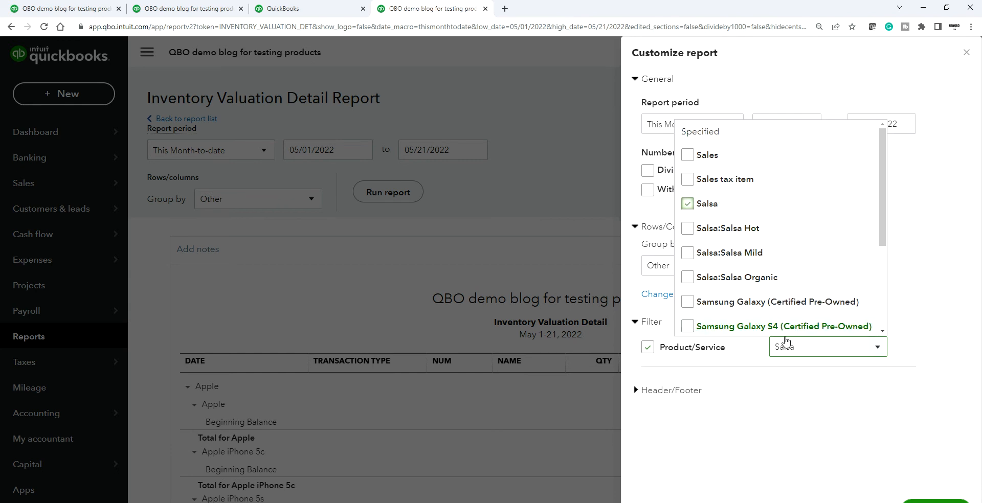
click(935, 502)
click(935, 502)
scroll(844, 401, down, 3)
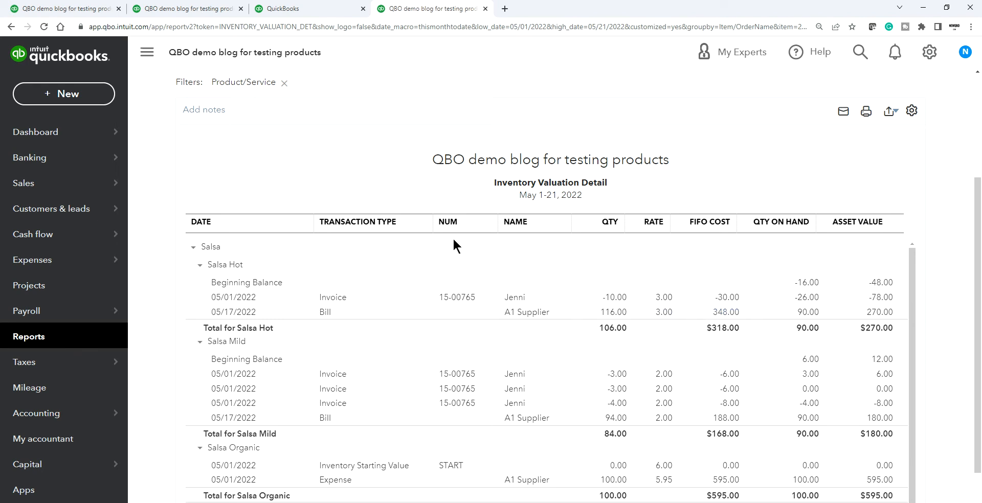
- Create a new expense with A1 Supplier as the payee and collapse the list of suggested bills
click(72, 97)
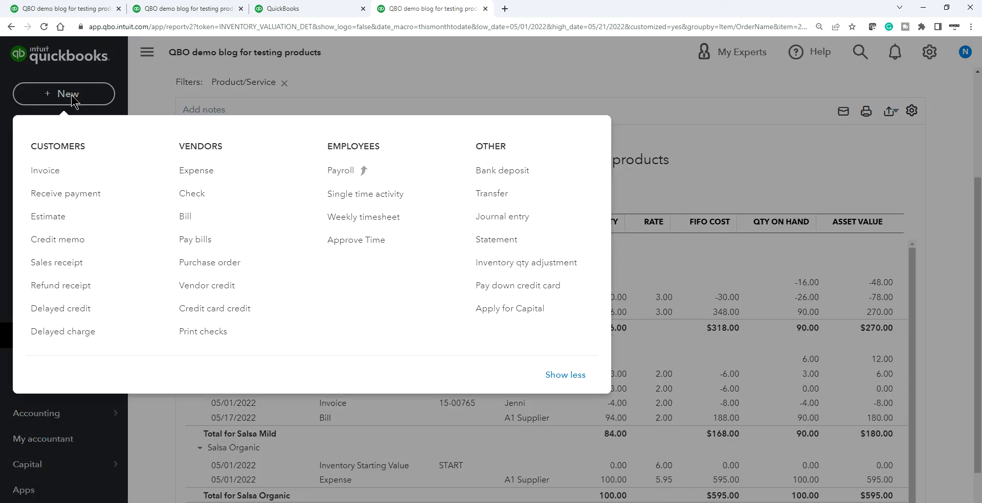
click(197, 174)
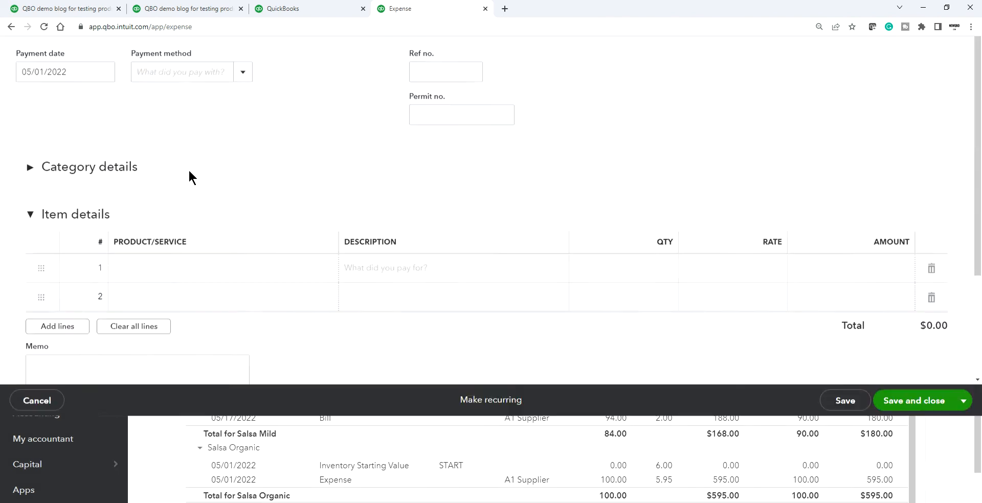
click(79, 114)
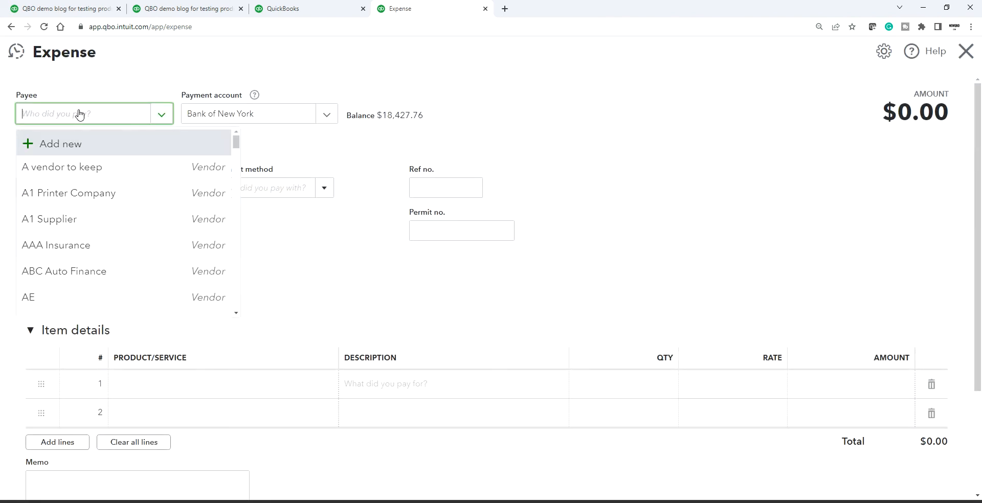
text(a)
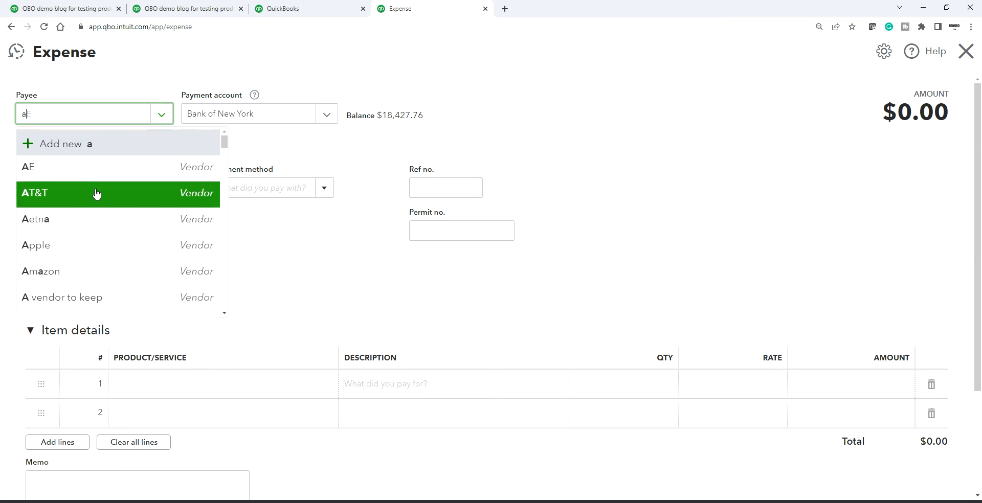
text(1)
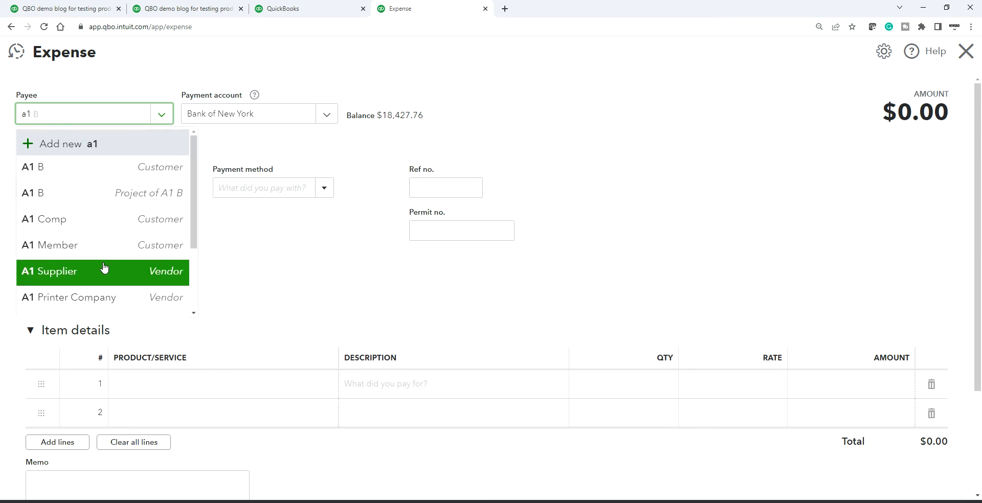
click(97, 273)
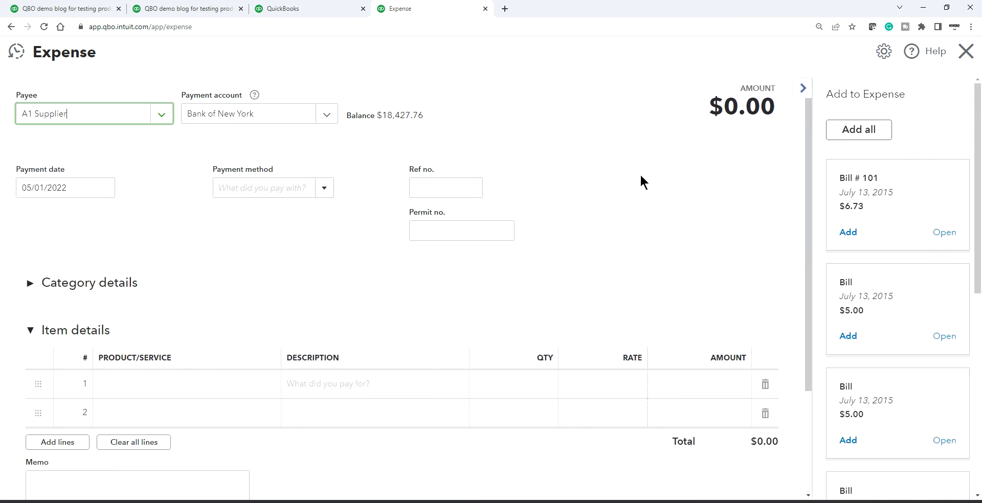
click(805, 88)
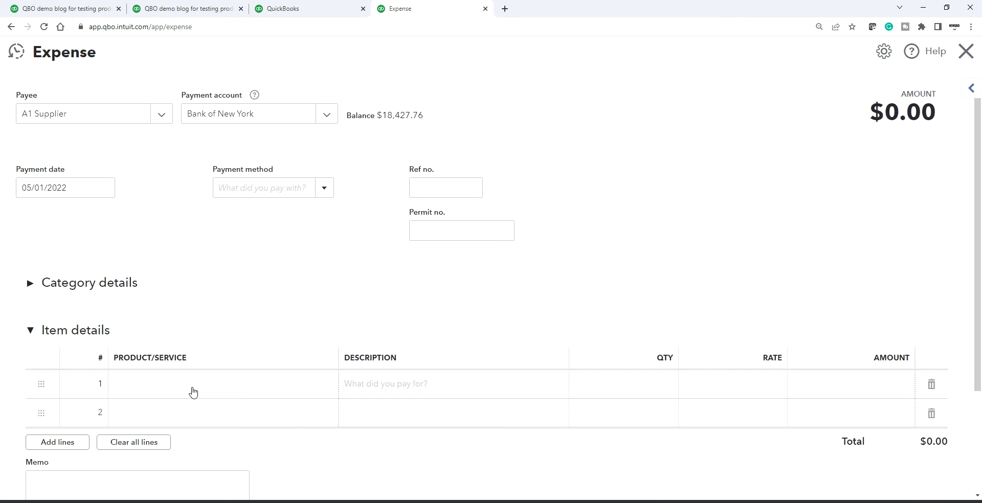
- Add Salsa Organic as the product on the expense's first item line
click(164, 393)
text(sa)
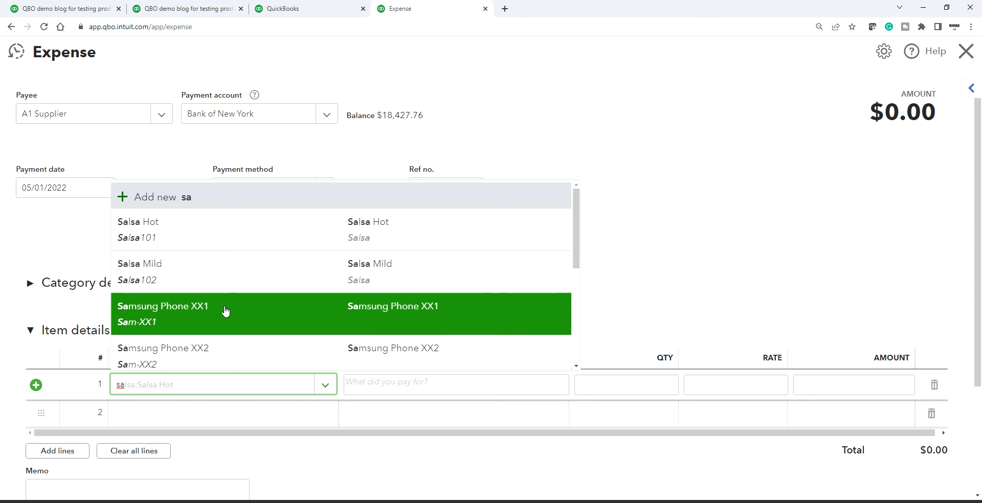
scroll(230, 253, down, 1)
scroll(227, 246, up, 1)
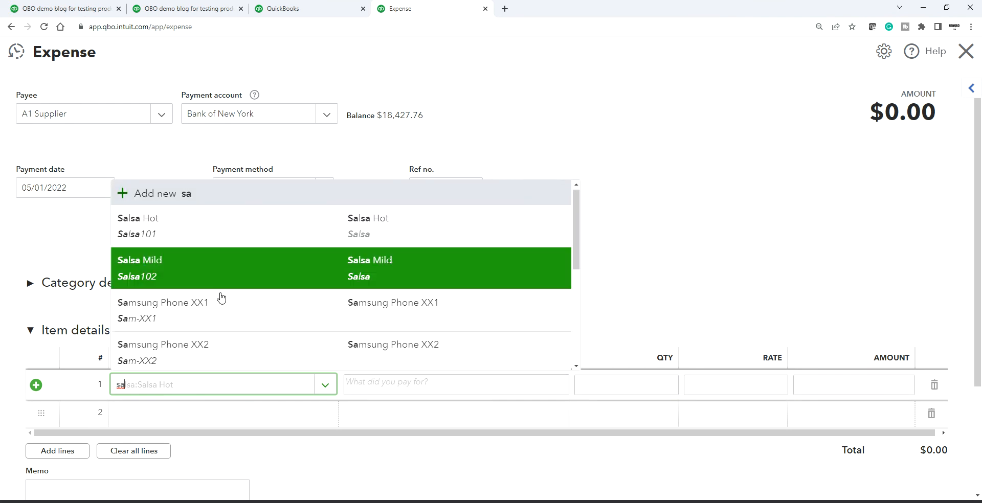
scroll(217, 249, down, 2)
click(208, 305)
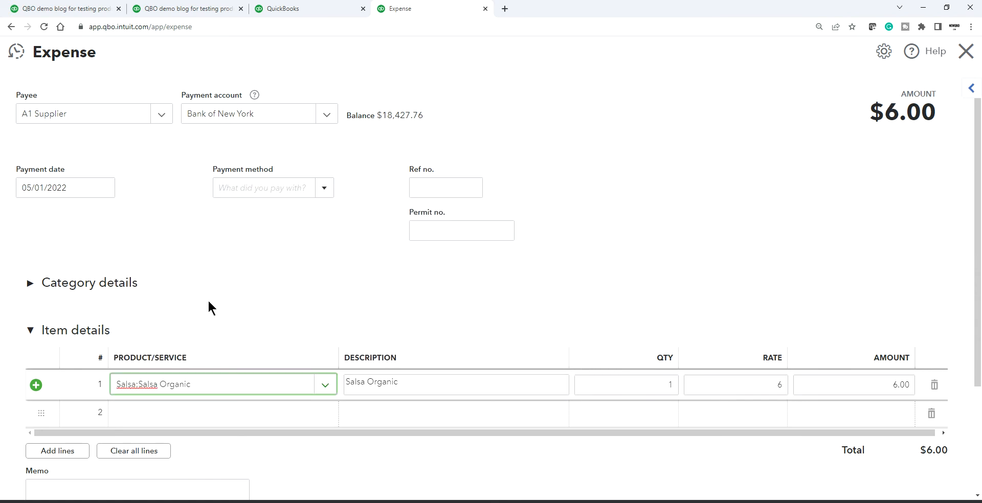
- Set the Salsa Organic line's quantity to 100 and its rate to 5.00
click(671, 383)
click(671, 384)
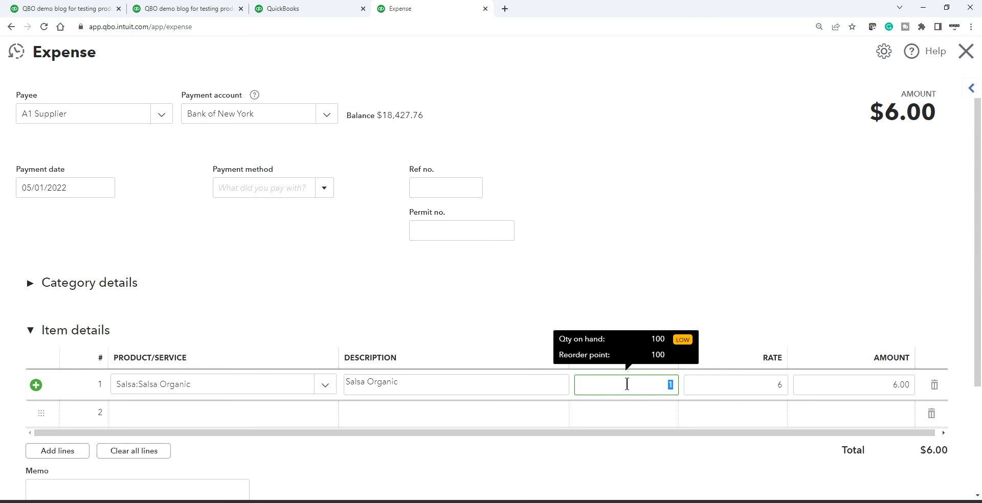
text(100)
click(757, 384)
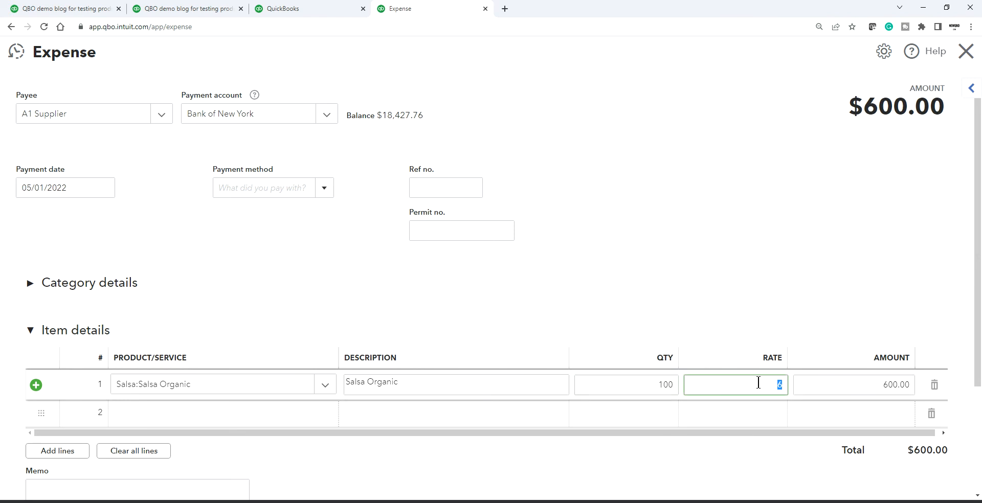
text(5.00)
- Set the expense's payment date to 05/07/2022, save the expense and close it
click(105, 190)
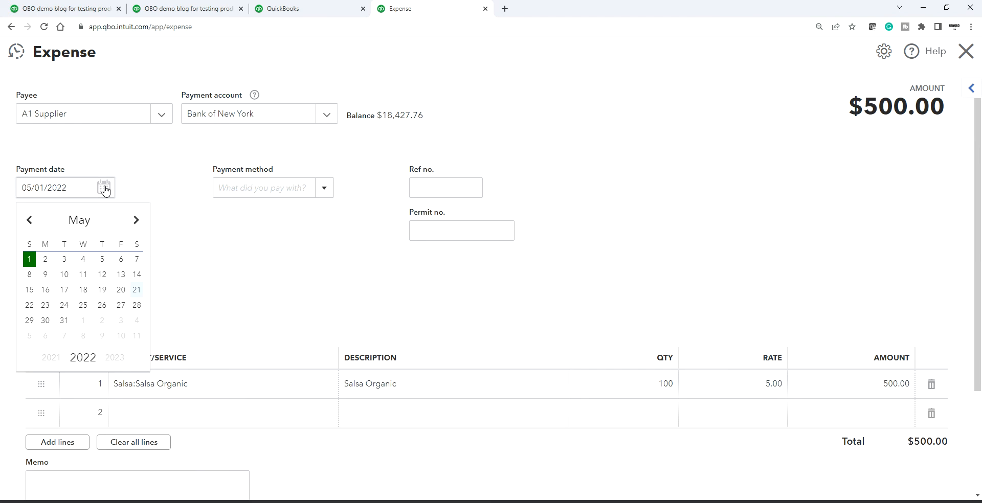
click(134, 260)
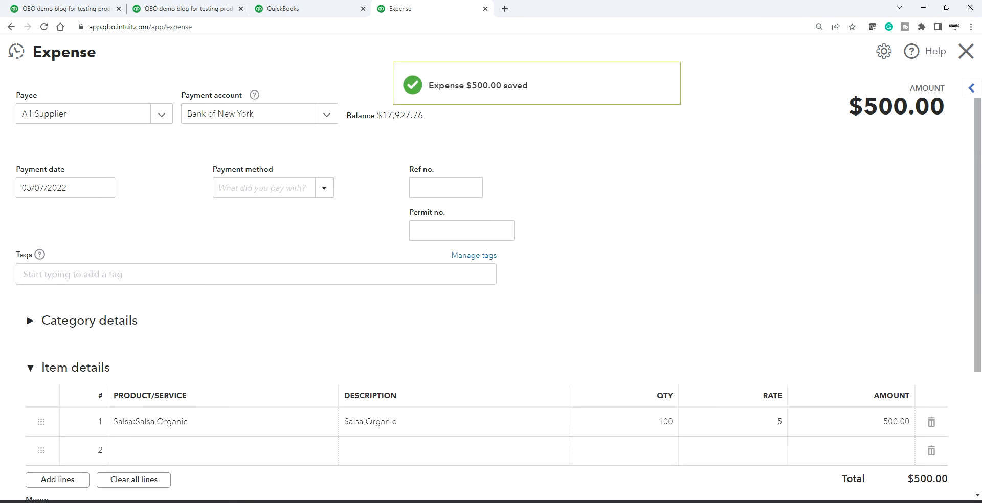
click(965, 51)
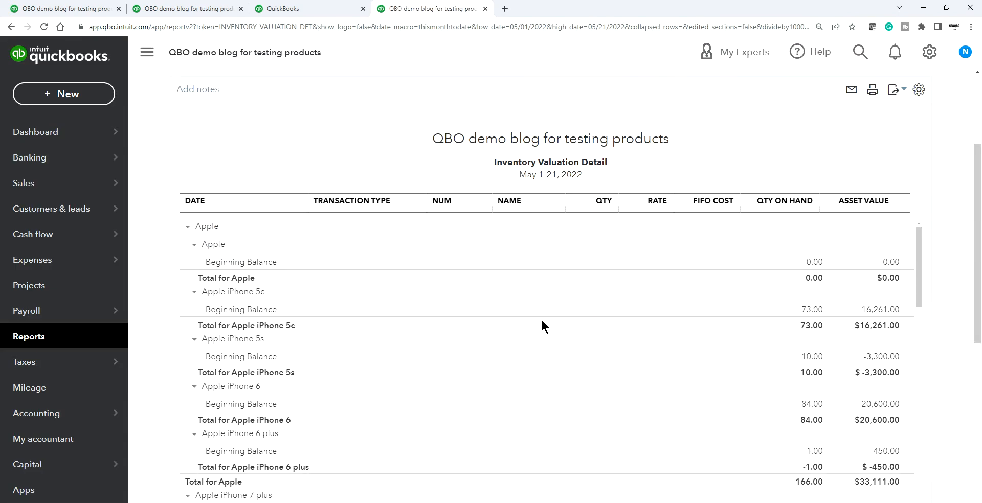
- Look through the product entries in the Inventory Valuation Detail report for May 1-21, 2022
scroll(614, 245, up, 3)
scroll(621, 279, down, 10)
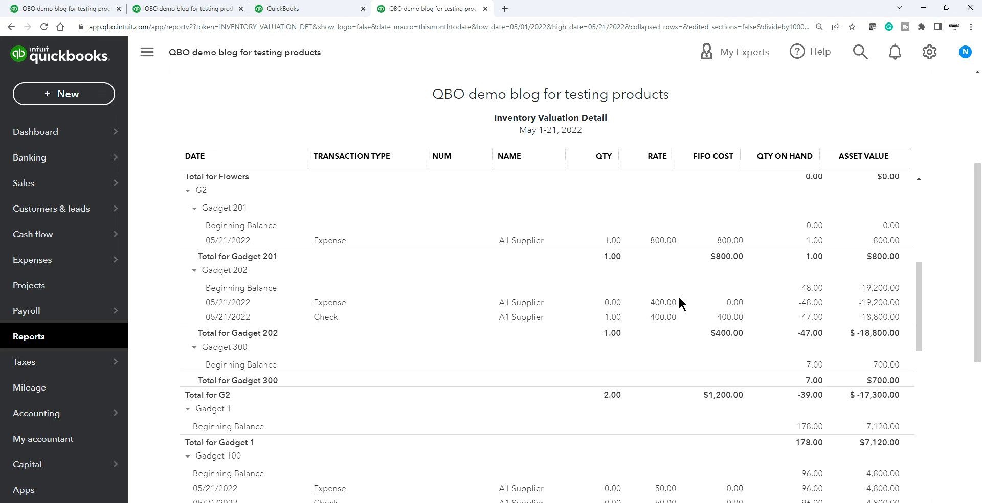
scroll(667, 312, down, 6)
scroll(735, 293, up, 4)
scroll(751, 266, up, 10)
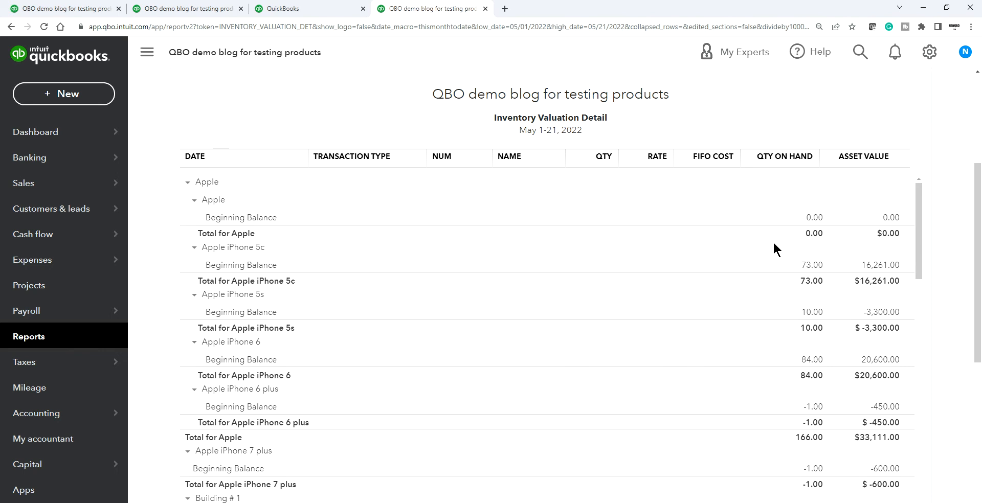
- Customize the Inventory Valuation Detail report to filter Product/Service to Salsa:Salsa Organic and run it
scroll(932, 183, up, 3)
scroll(931, 183, up, 1)
click(808, 135)
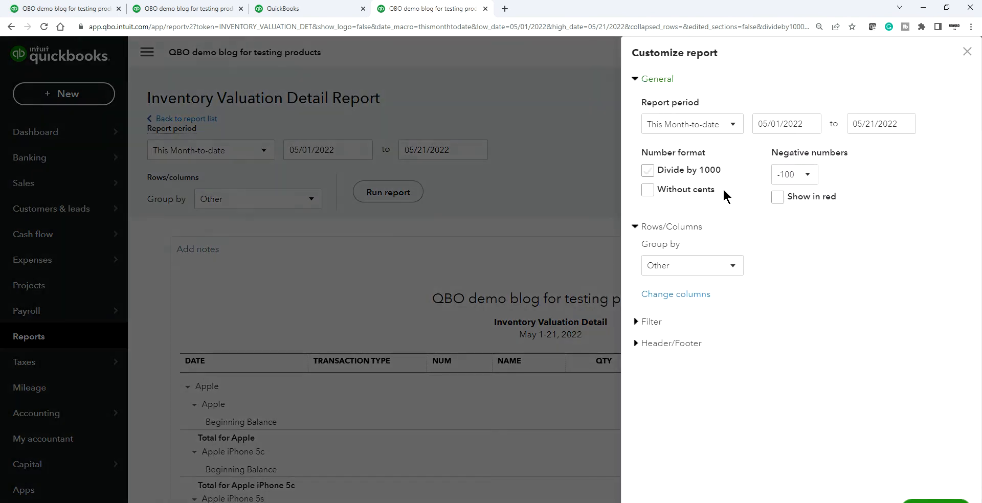
click(650, 322)
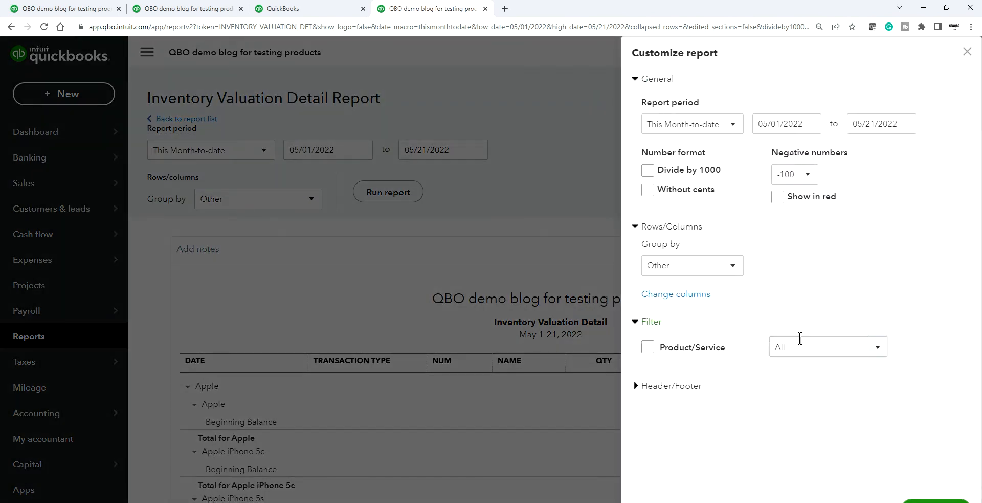
click(876, 352)
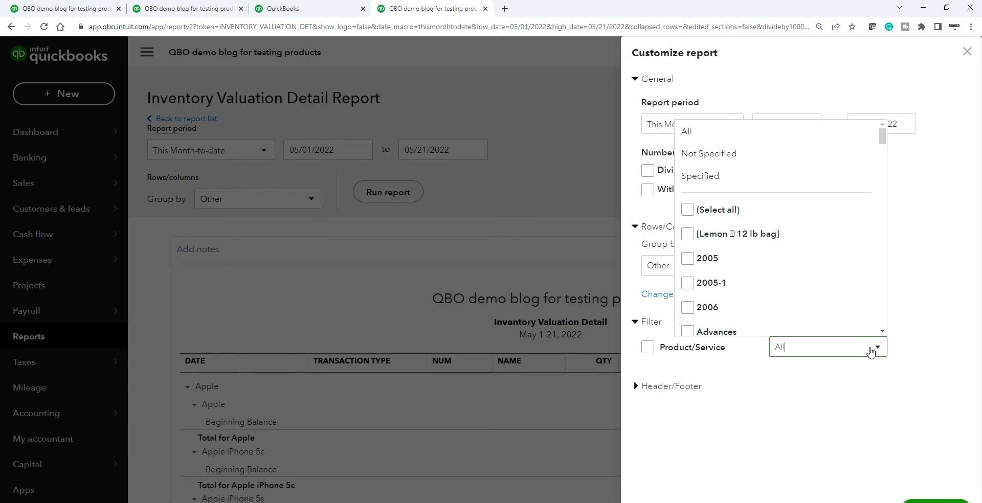
scroll(760, 269, down, 2)
text(s)
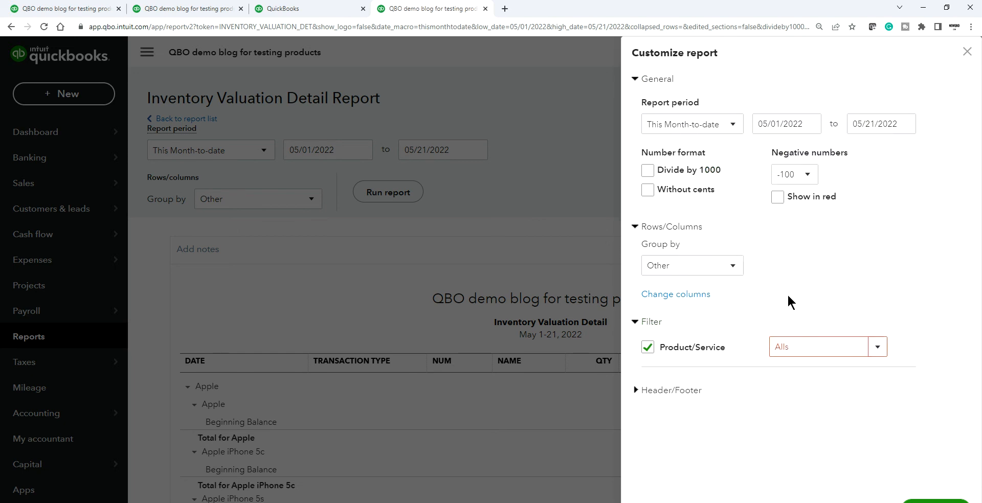
click(795, 348)
key(BackSpace)
text(sa)
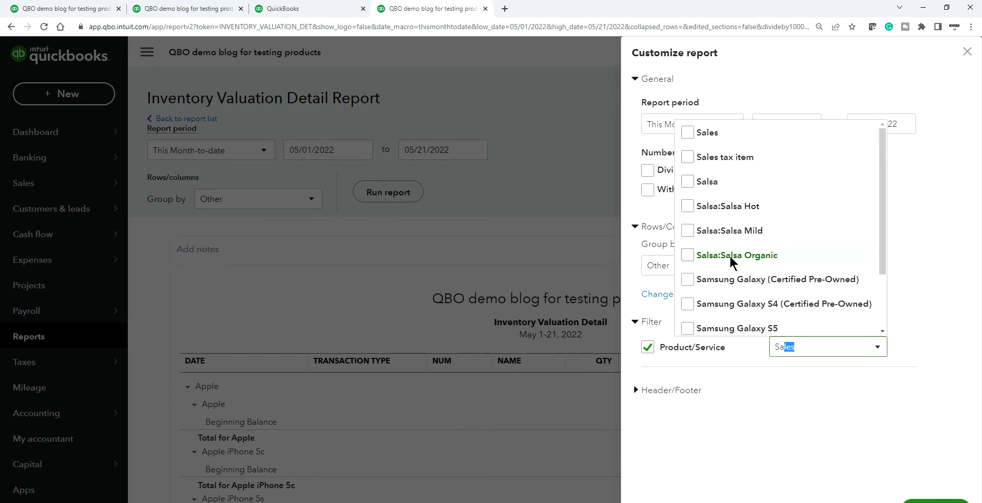
click(687, 257)
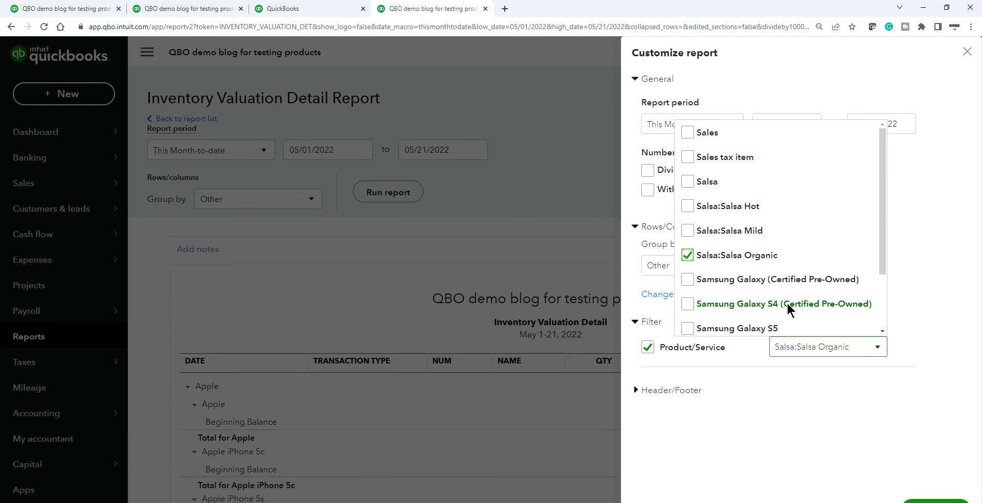
scroll(886, 313, down, 1)
scroll(886, 313, down, 3)
click(920, 500)
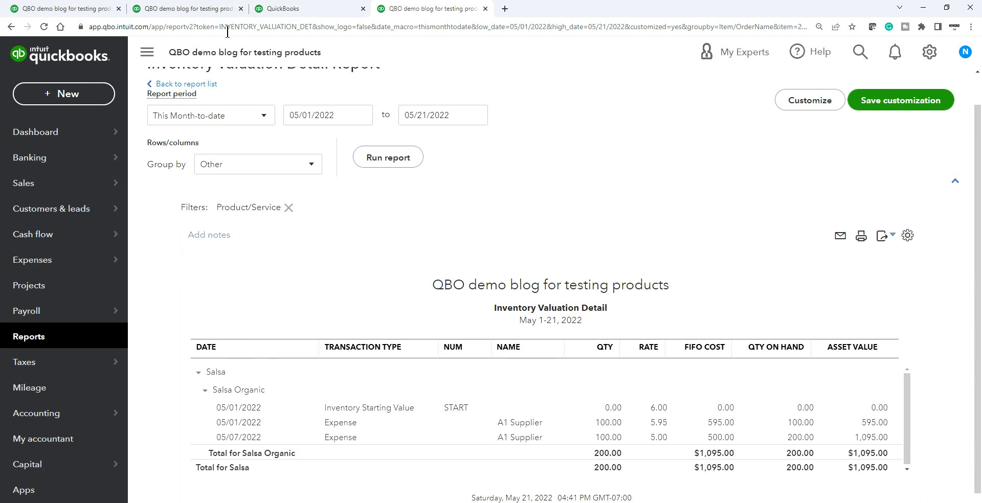
- Create a new sales receipt
click(291, 9)
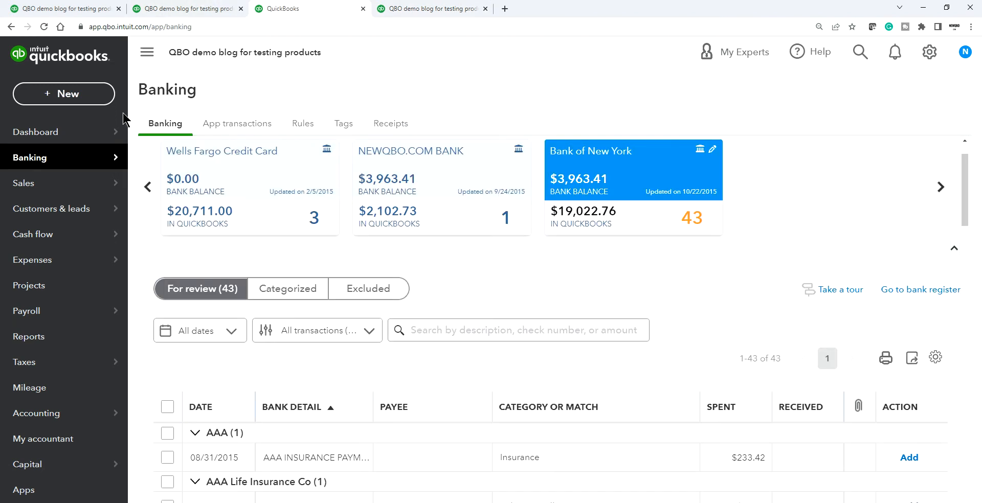
click(404, 8)
mouse_move(58, 151)
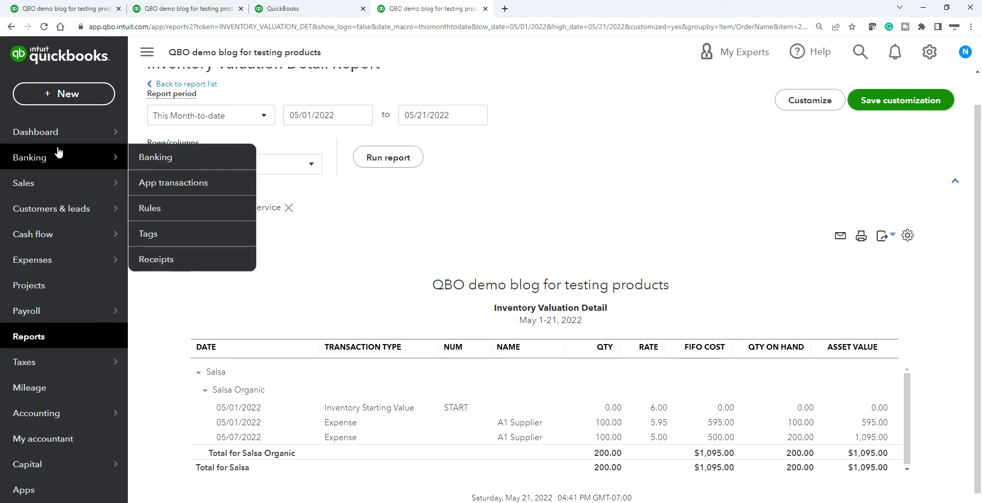
click(74, 95)
click(74, 95)
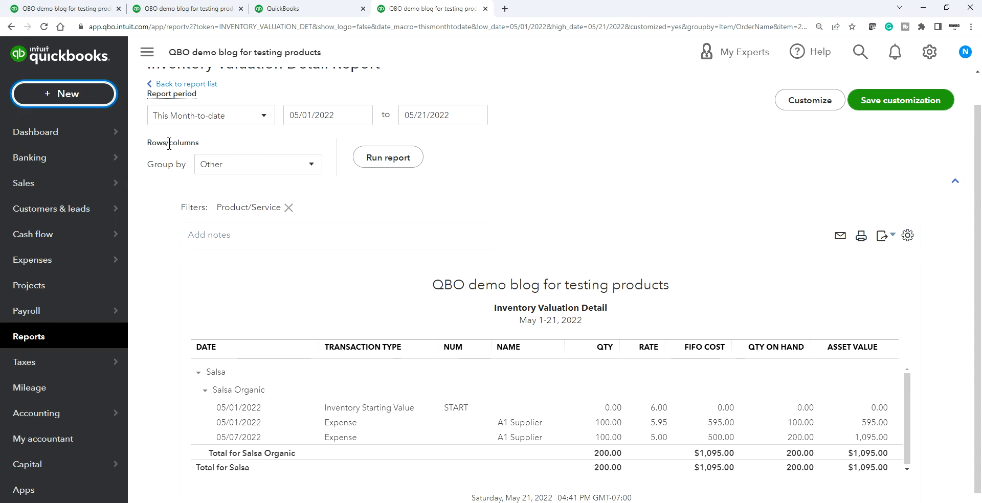
click(59, 95)
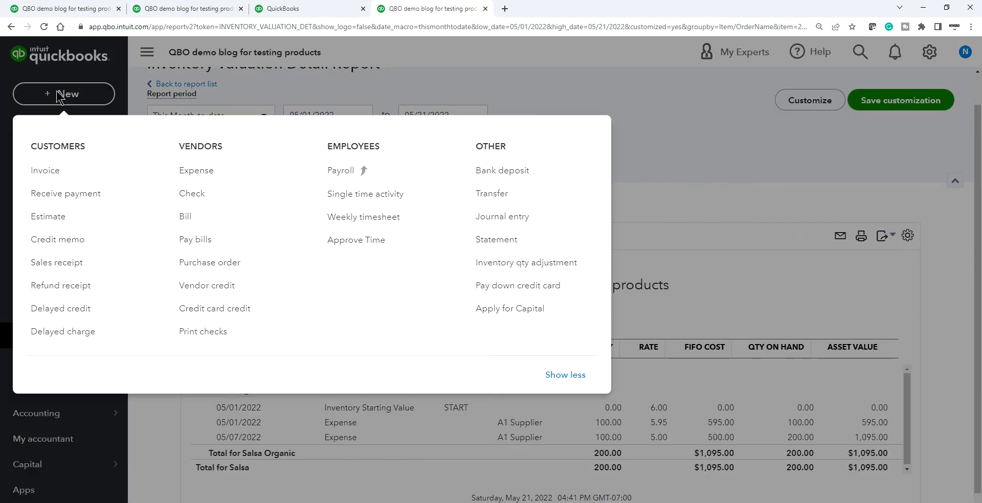
click(60, 263)
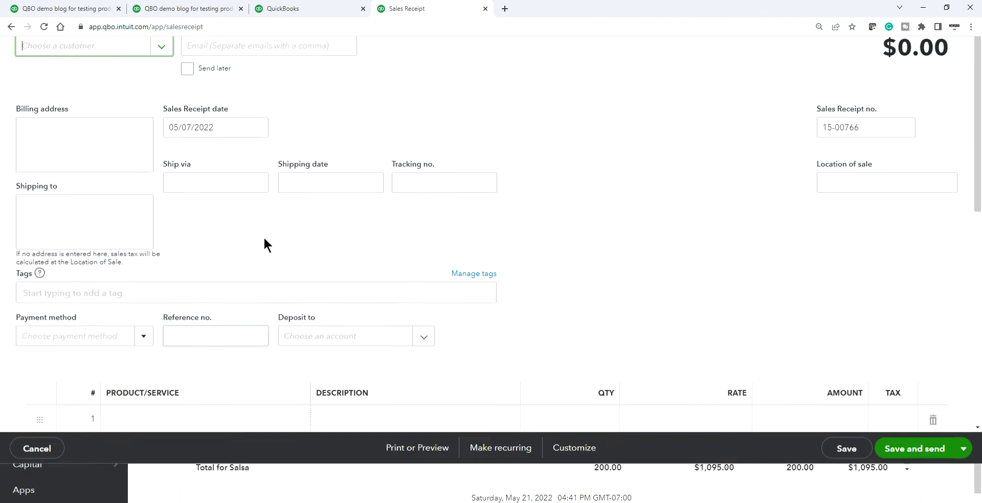
click(86, 112)
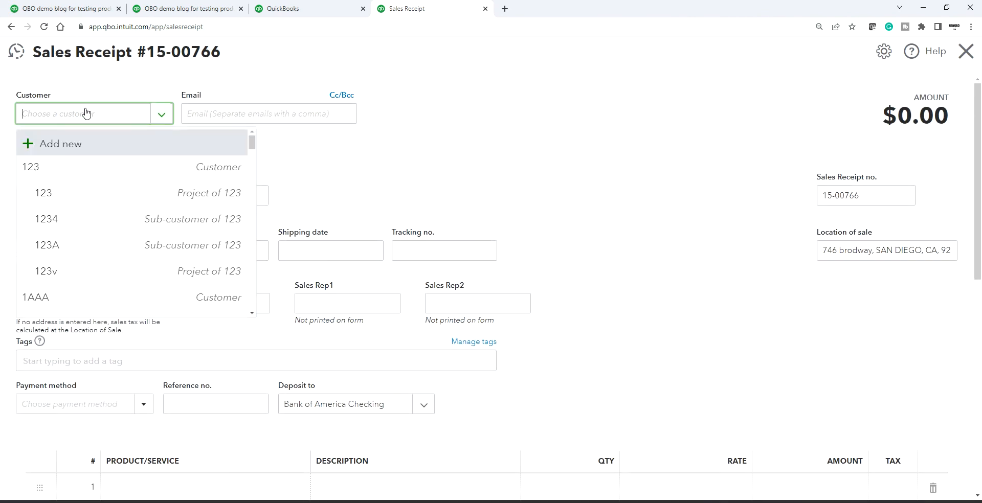
text(Jenni)
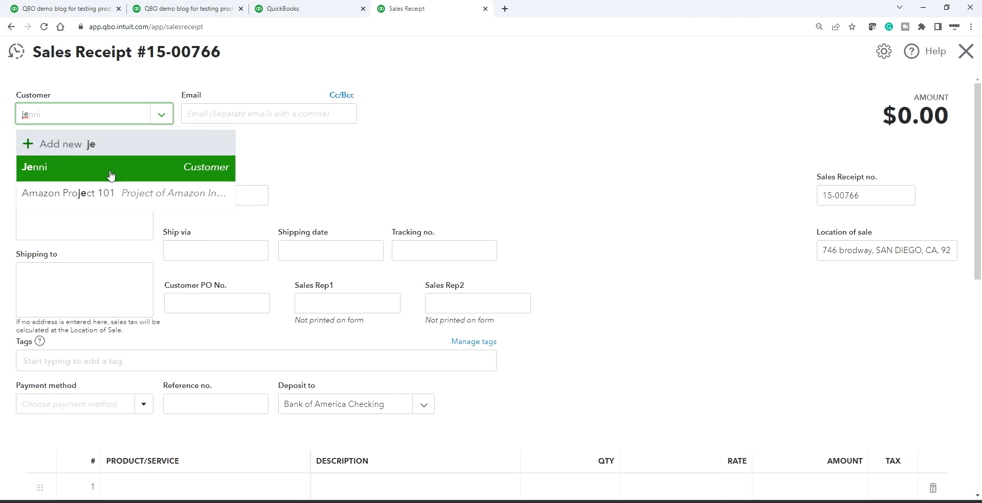
click(109, 169)
scroll(177, 266, down, 4)
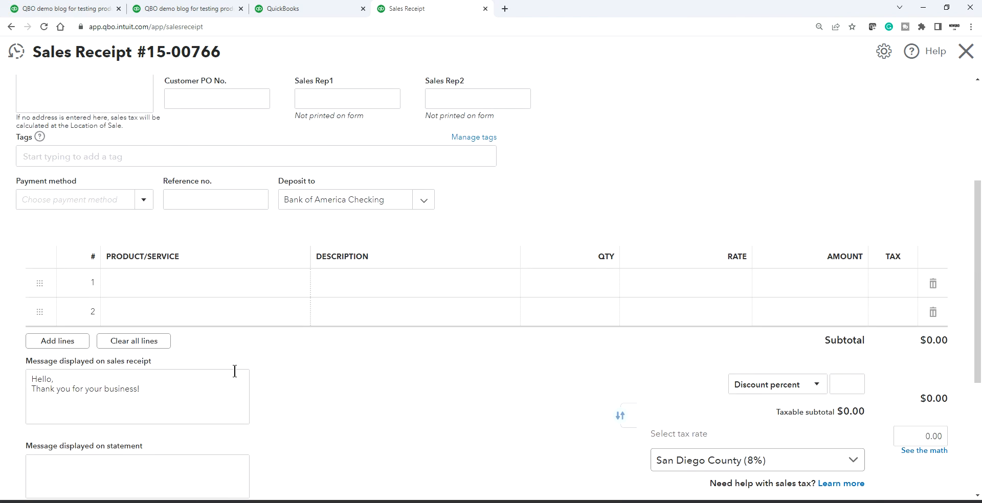
click(170, 289)
text(or)
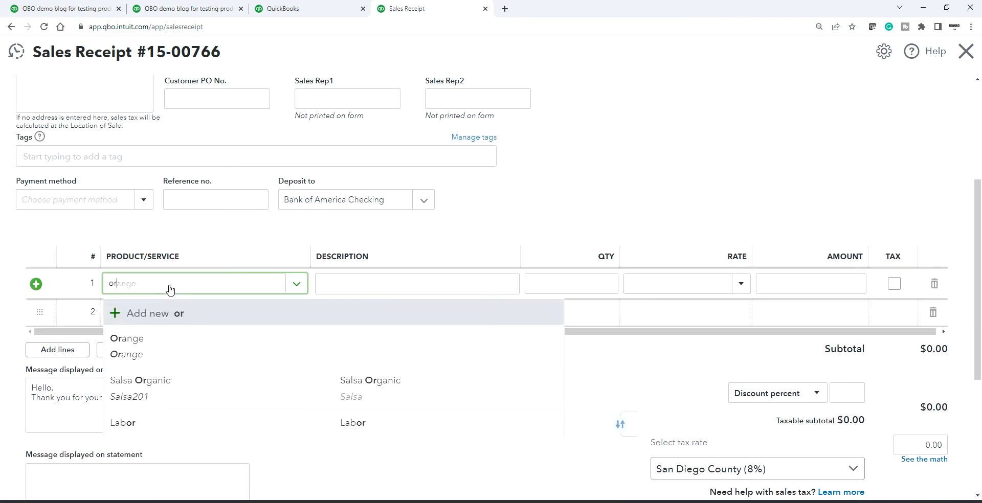
click(164, 404)
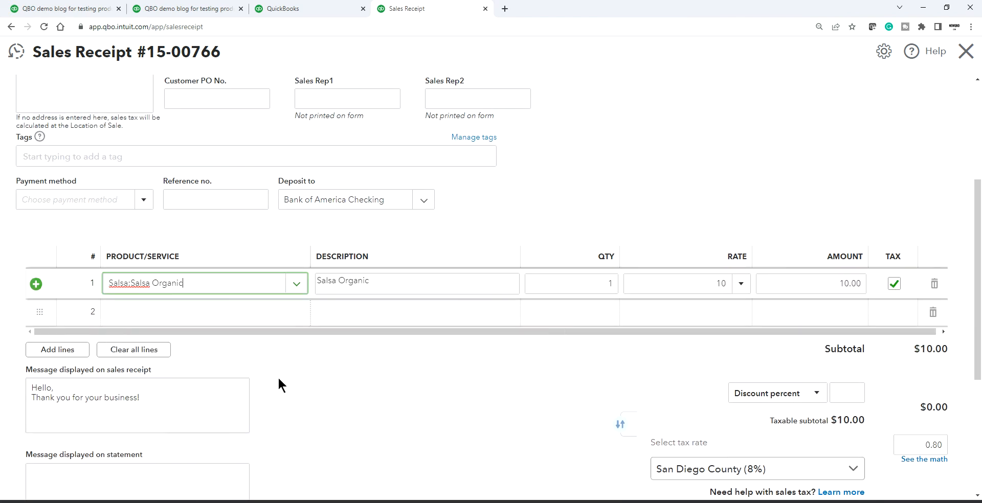
click(610, 284)
drag(610, 285, 614, 290)
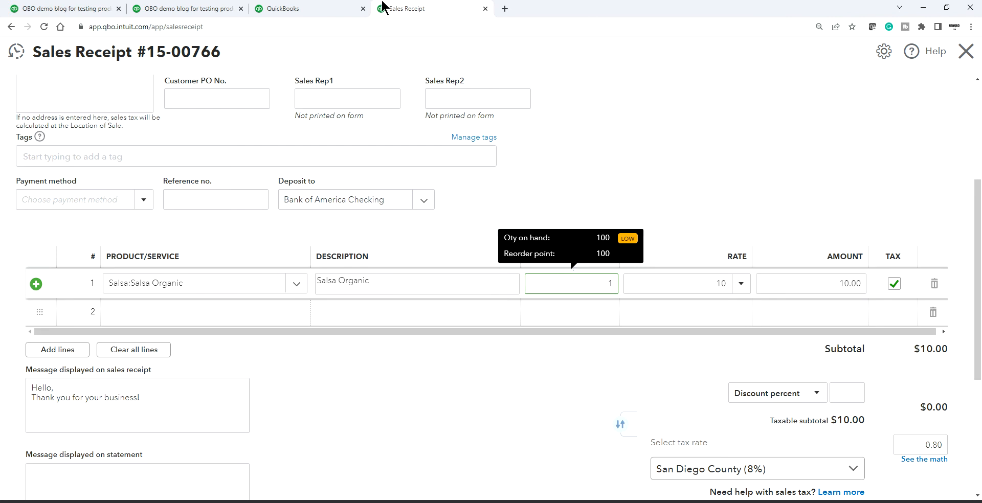
- Reload the sales receipt form to start it over with refreshed stock data
click(204, 8)
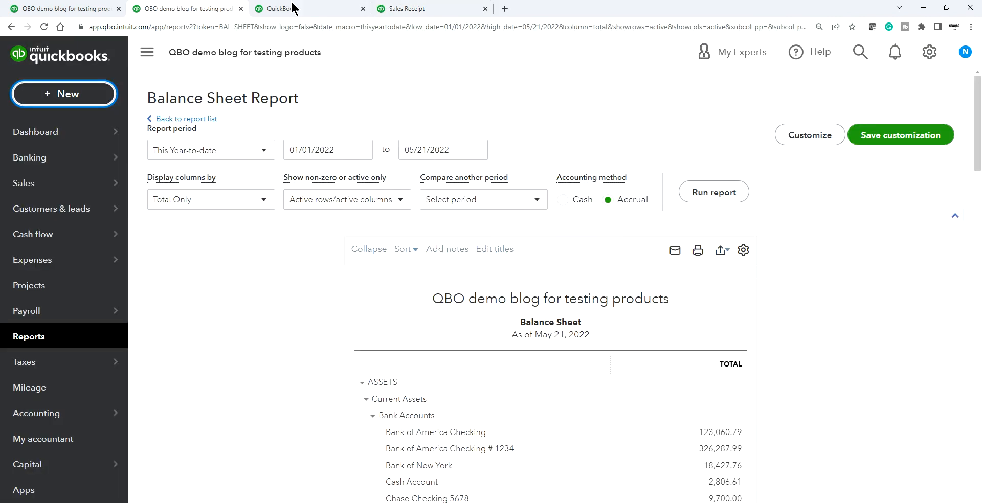
click(307, 8)
click(72, 8)
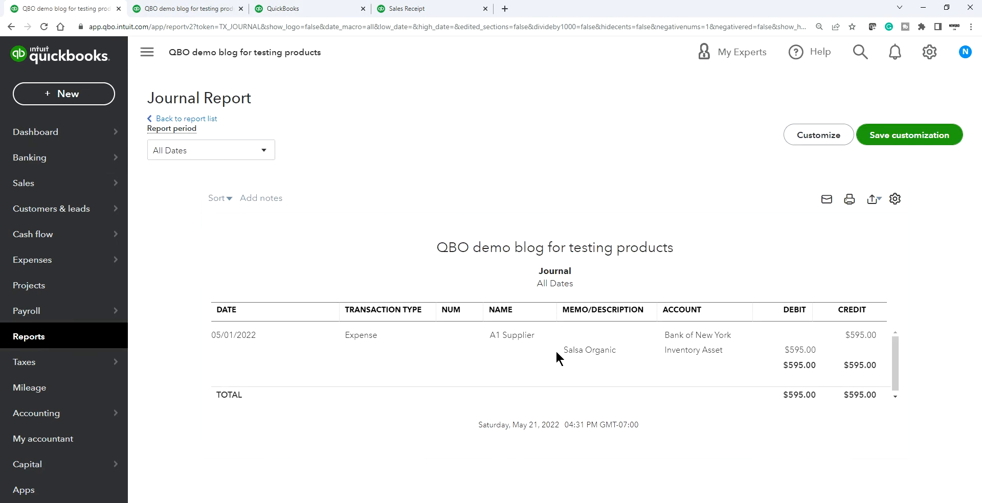
click(302, 9)
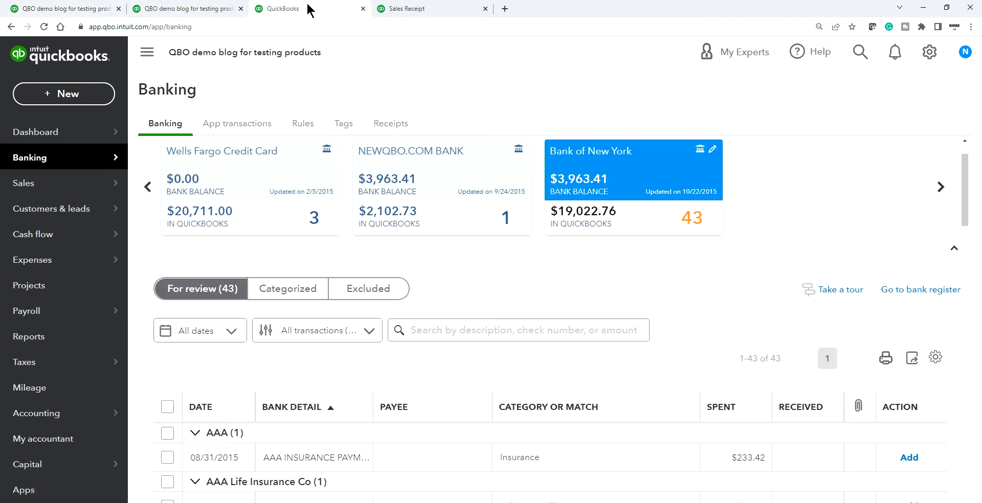
click(186, 8)
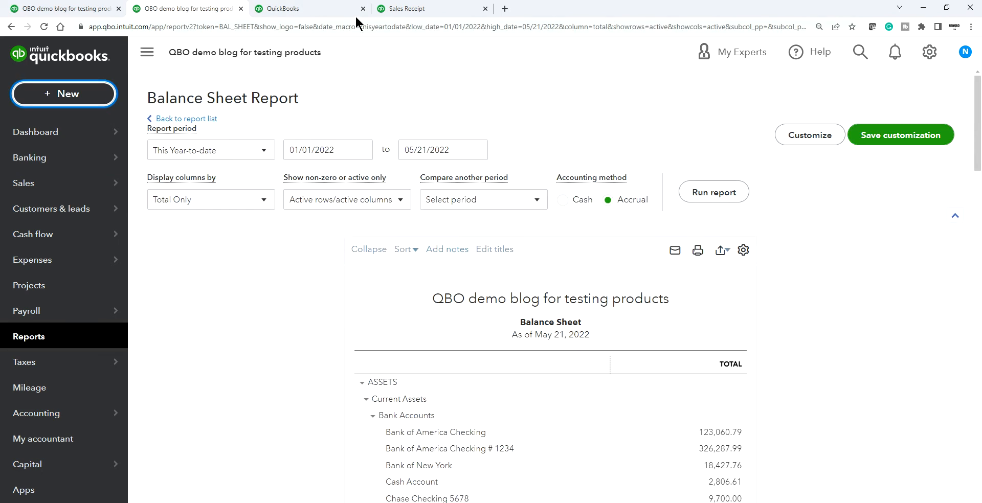
click(439, 9)
click(44, 27)
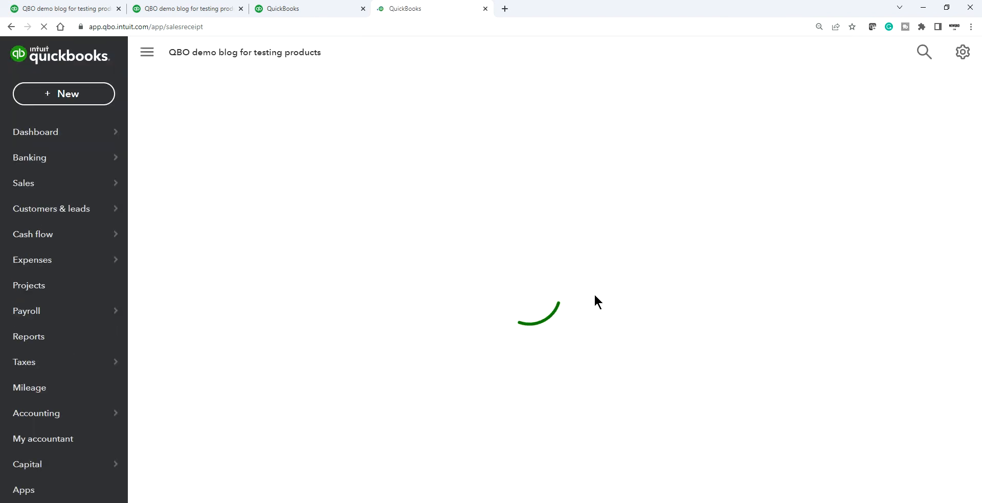
- Find and select the existing customer by name on the sales receipt
scroll(502, 386, down, 2)
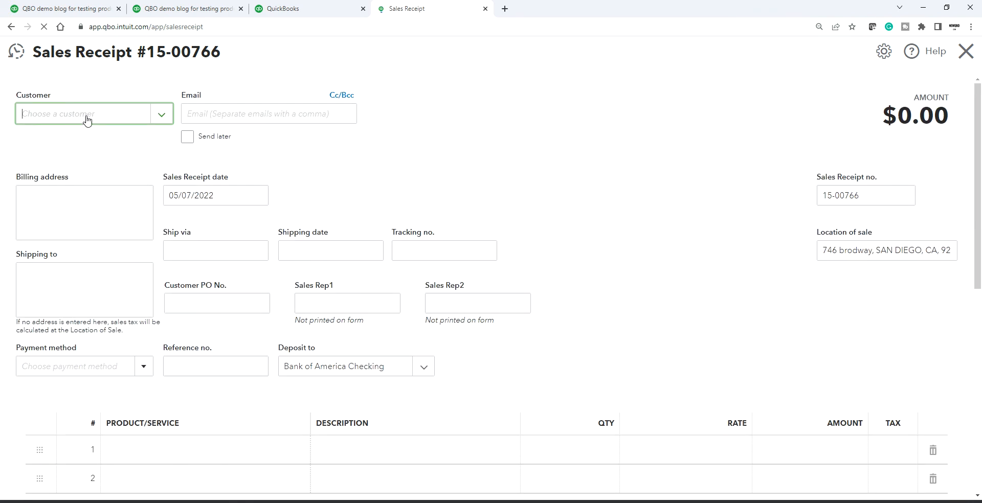
click(80, 113)
text(Je)
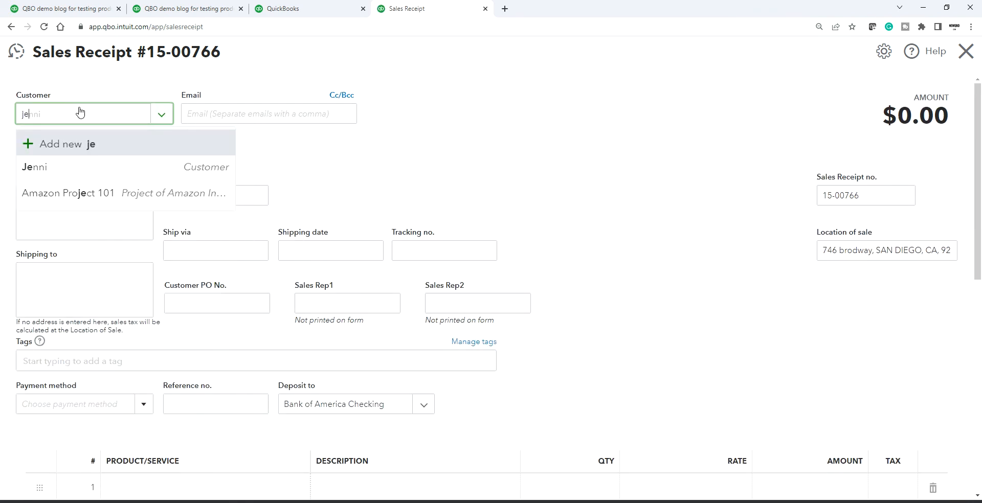
click(83, 164)
- Add Salsa:Salsa Organic to the first line of the sales receipt with a quantity of 150
scroll(416, 340, down, 2)
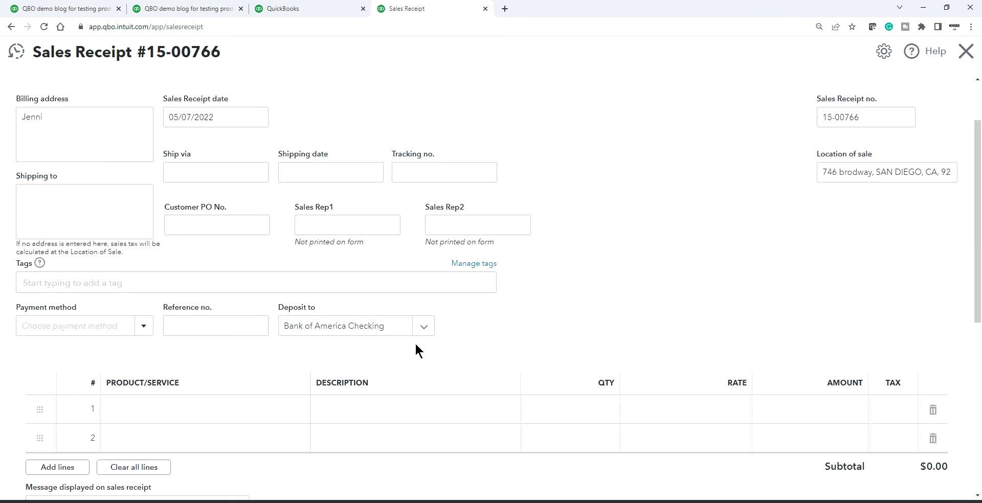
click(174, 386)
text(org)
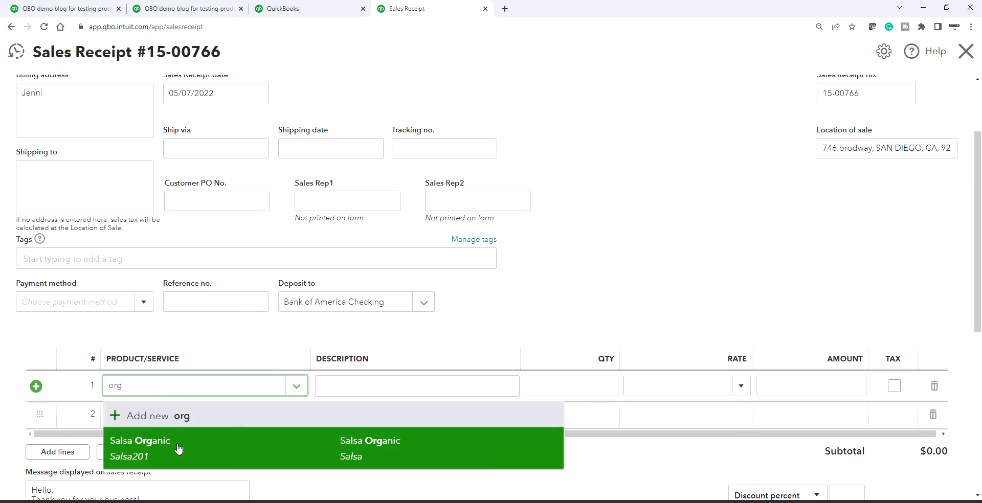
click(178, 448)
click(593, 386)
double_click(611, 385)
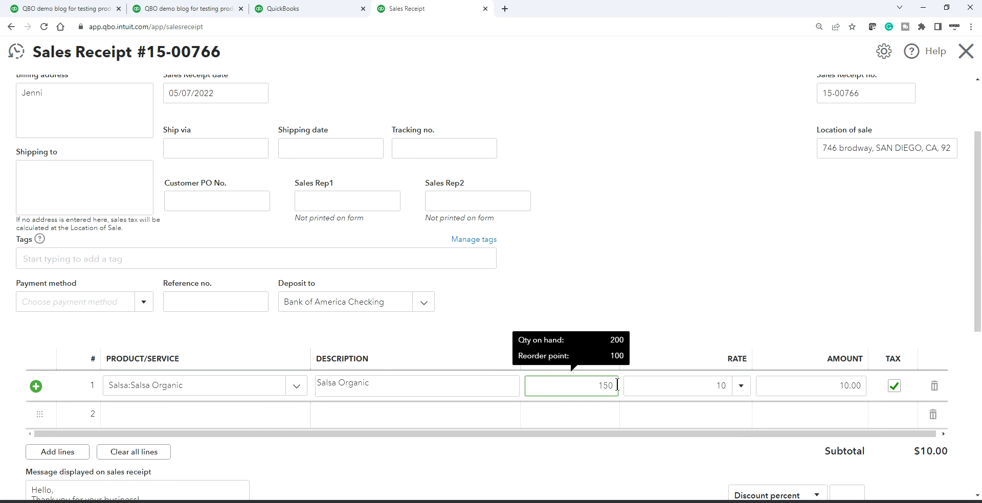
text(150)
click(718, 272)
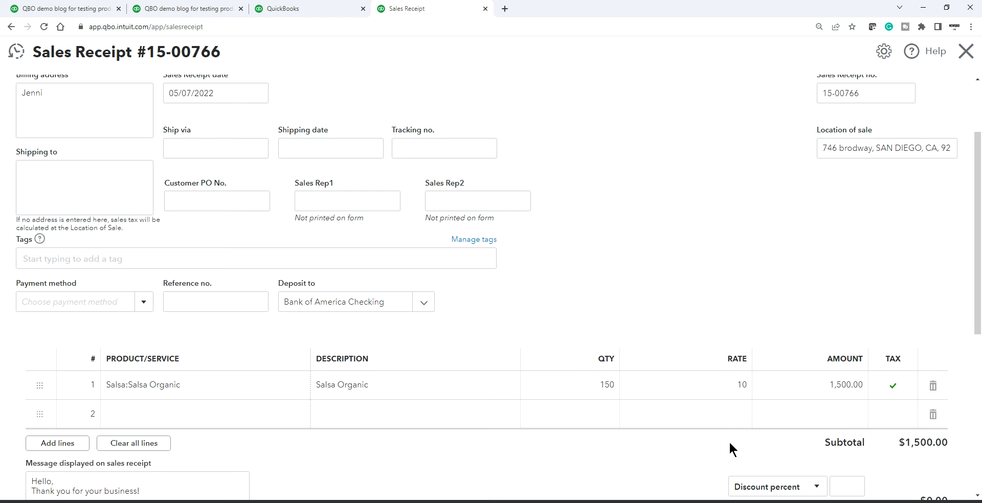
- Save the sales receipt and close its form
scroll(857, 463, down, 1)
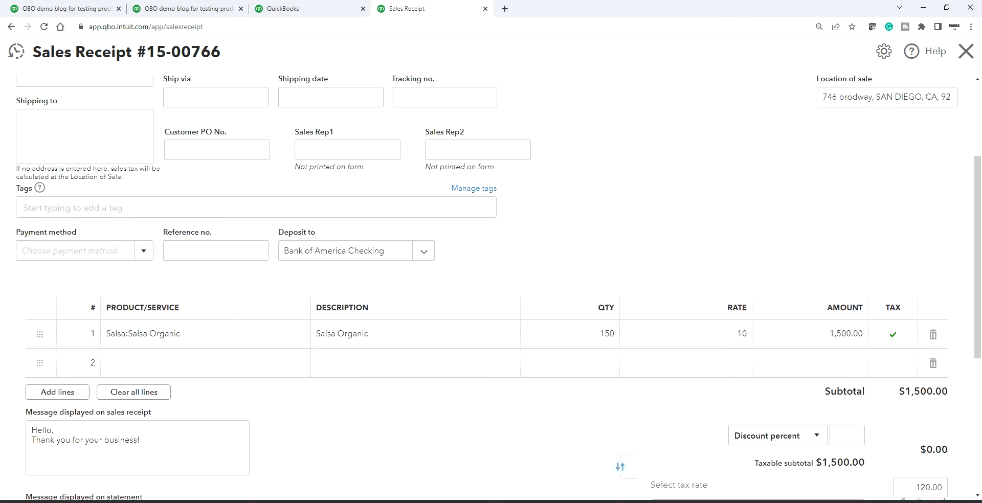
click(920, 498)
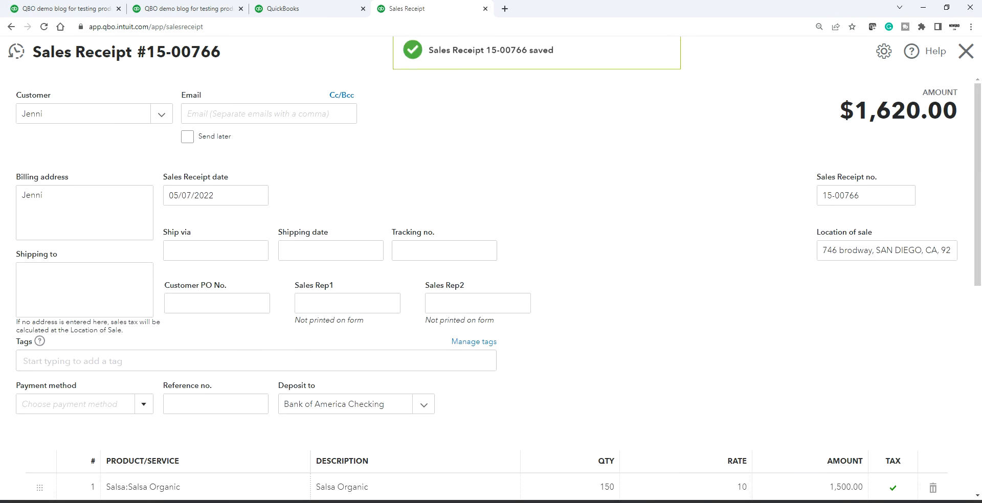
click(966, 52)
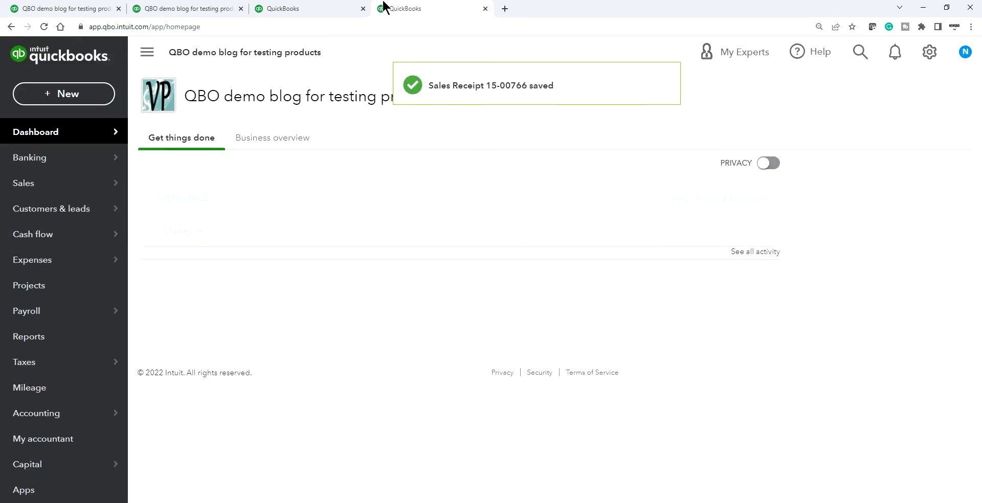
click(289, 7)
click(203, 7)
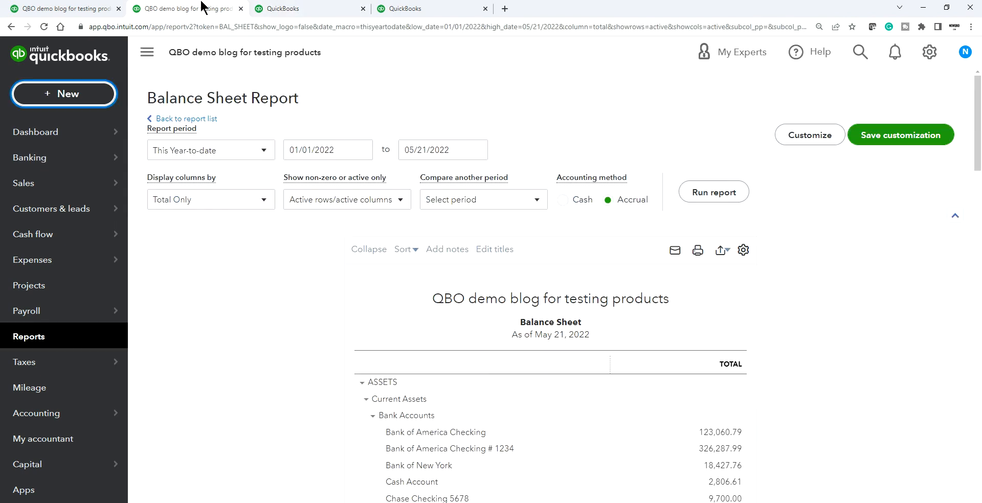
click(92, 6)
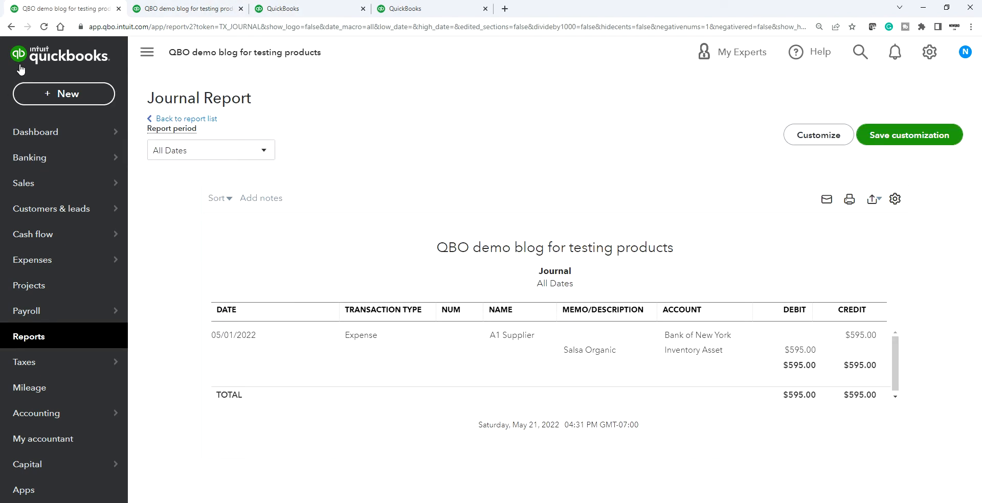
click(439, 9)
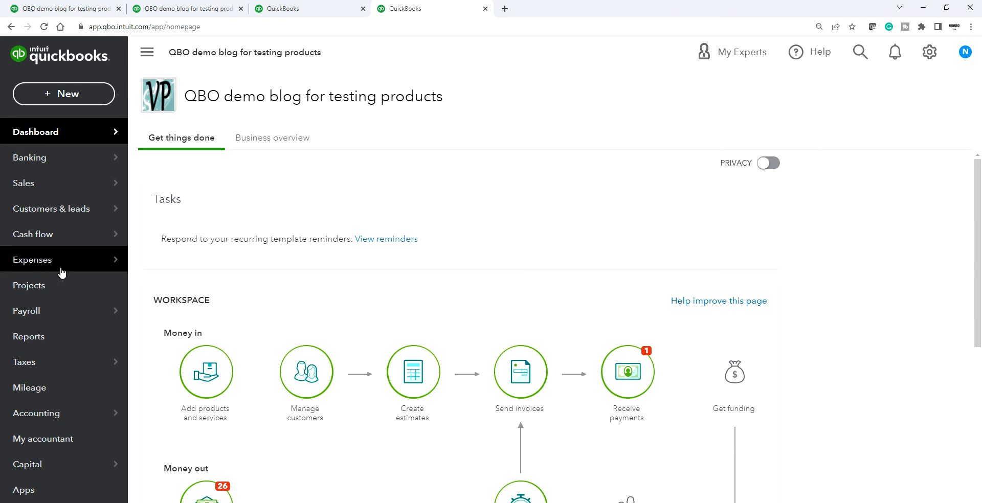
- Find the Inventory Valuation Detail report by name and open it
click(21, 341)
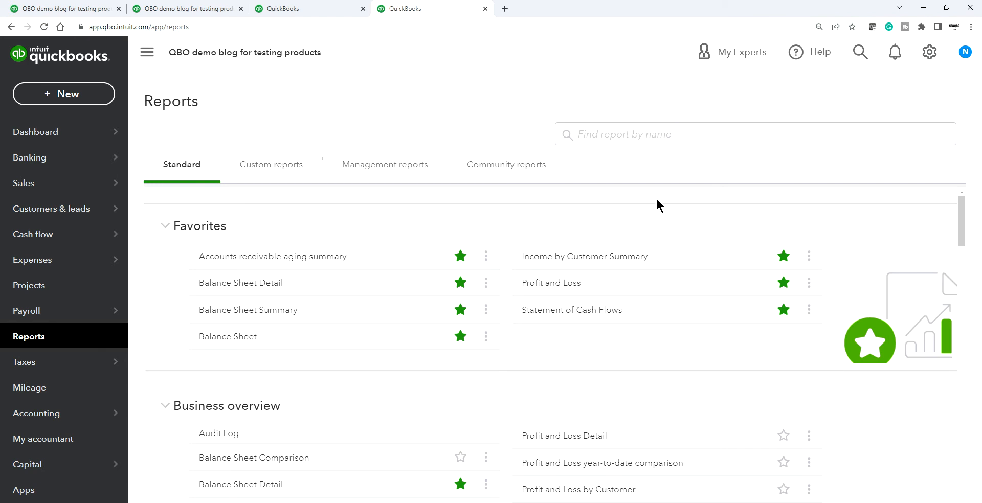
click(598, 134)
text(inven)
click(607, 167)
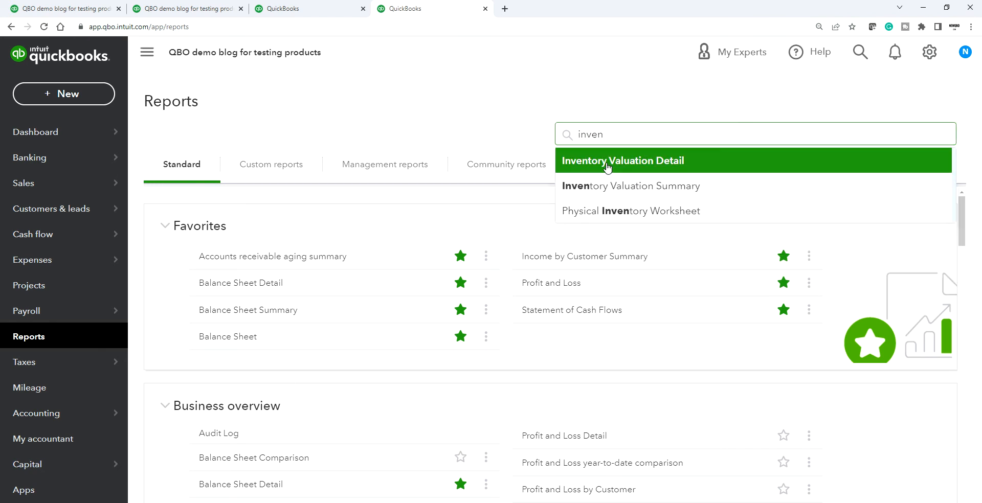
click(607, 163)
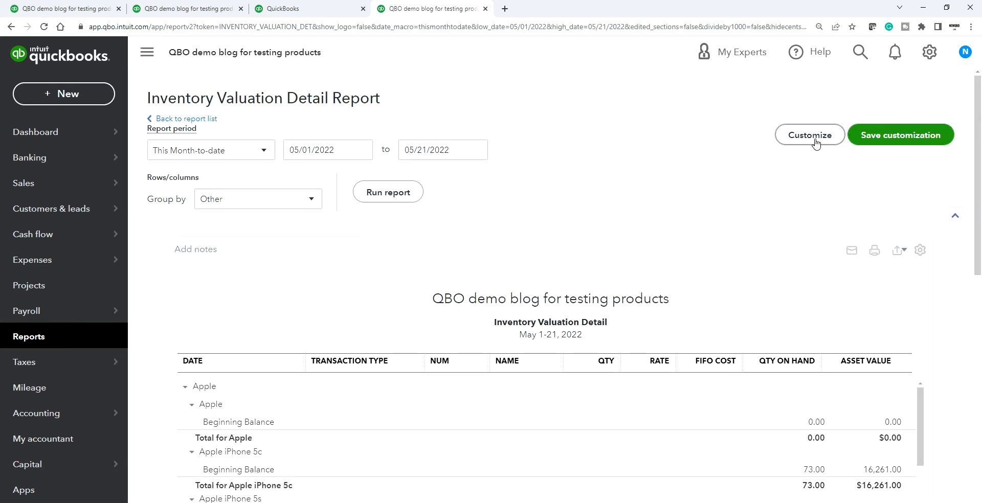
- Customize the Inventory Valuation Detail report to show only the product Salsa:Salsa Organic, and run it
click(815, 139)
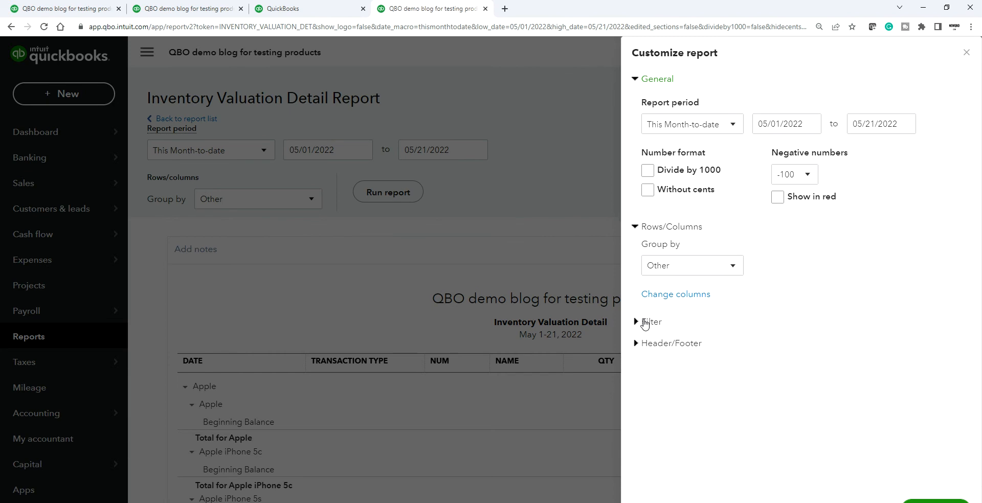
click(665, 325)
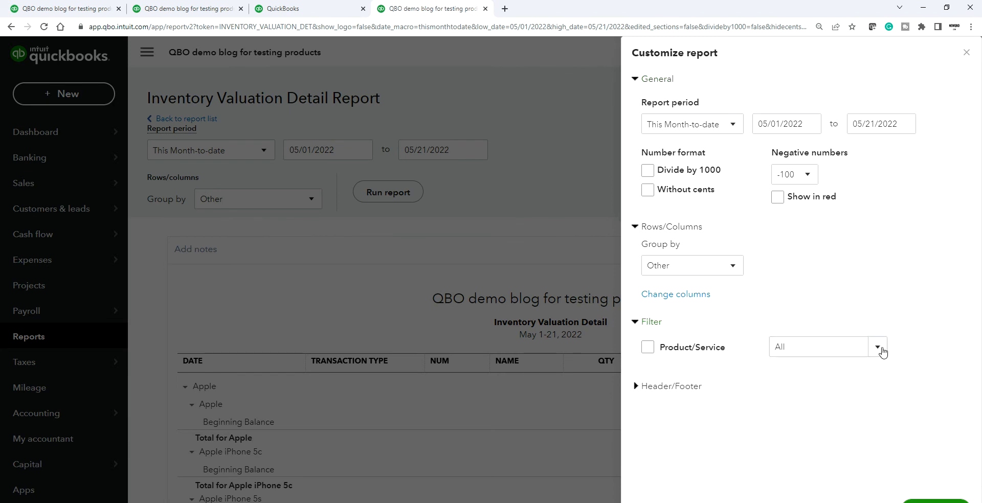
click(876, 349)
scroll(741, 266, down, 10)
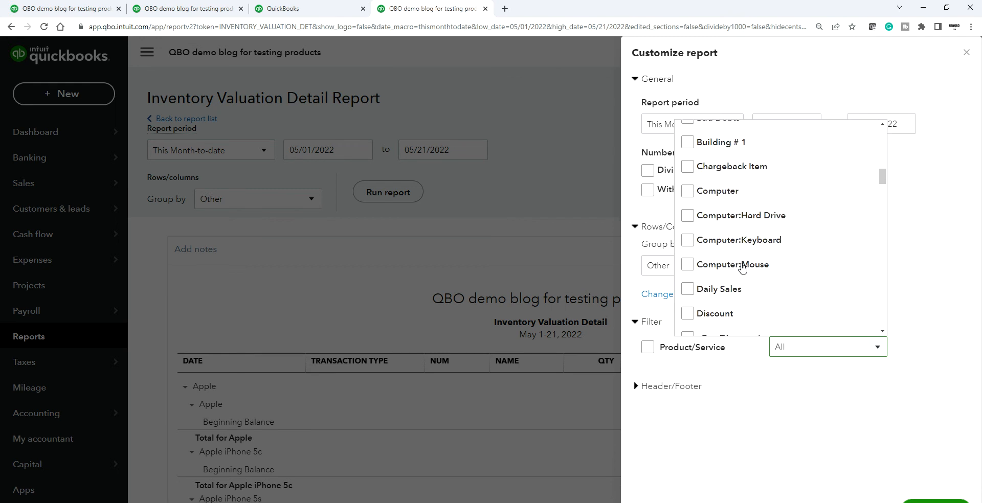
scroll(741, 268, down, 20)
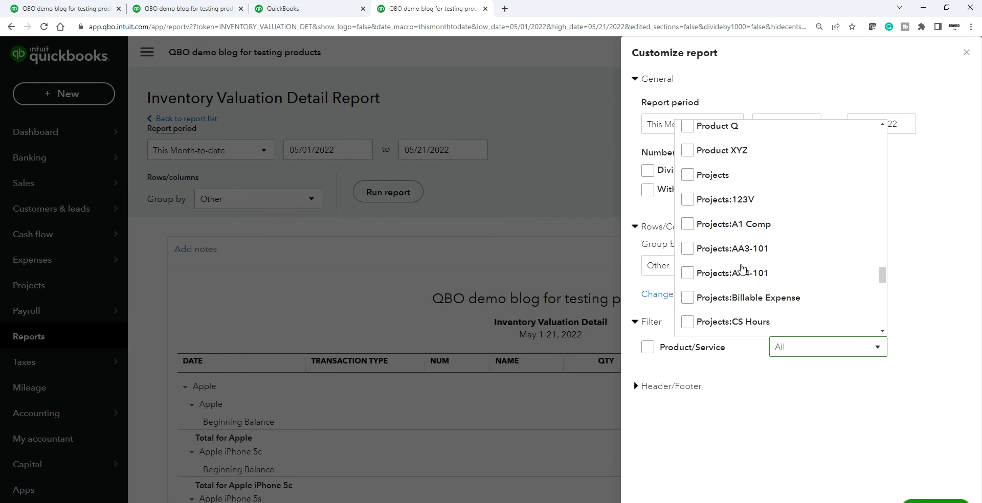
scroll(741, 268, down, 4)
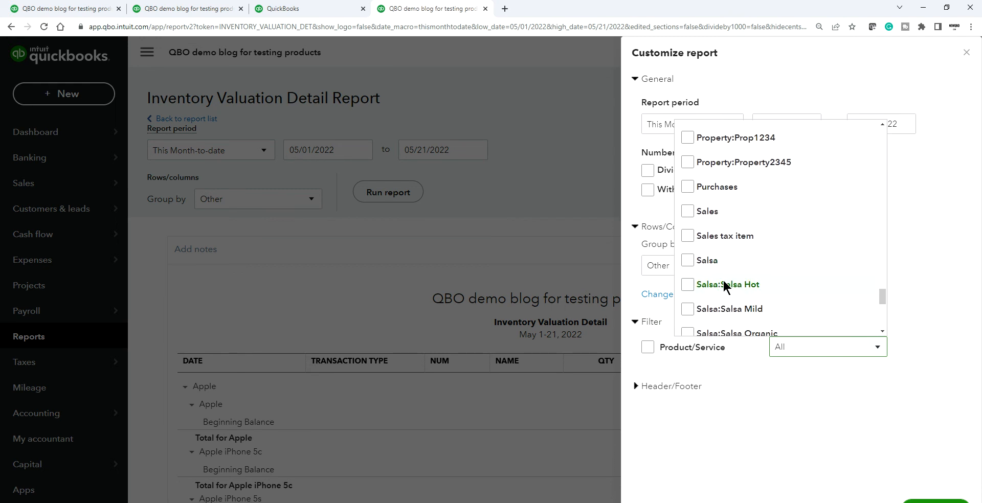
scroll(722, 307, down, 1)
click(687, 283)
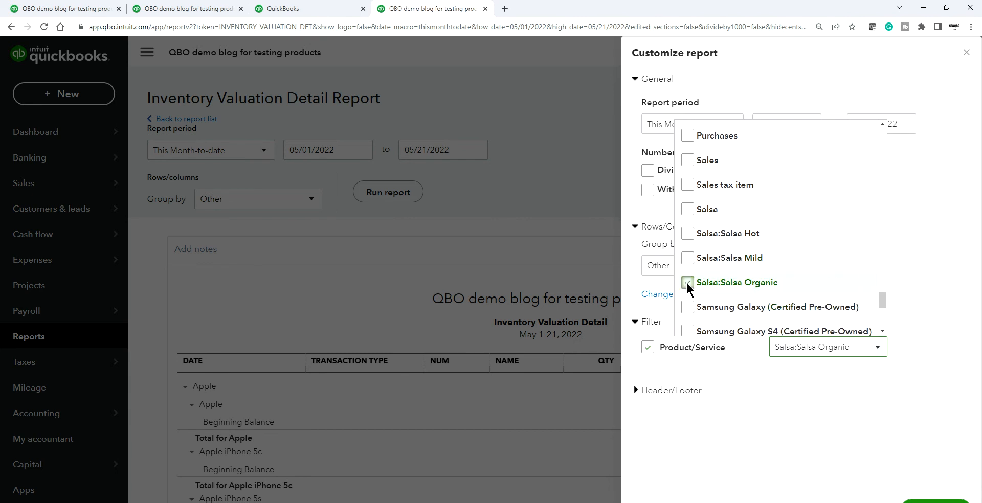
click(938, 499)
scroll(840, 386, down, 1)
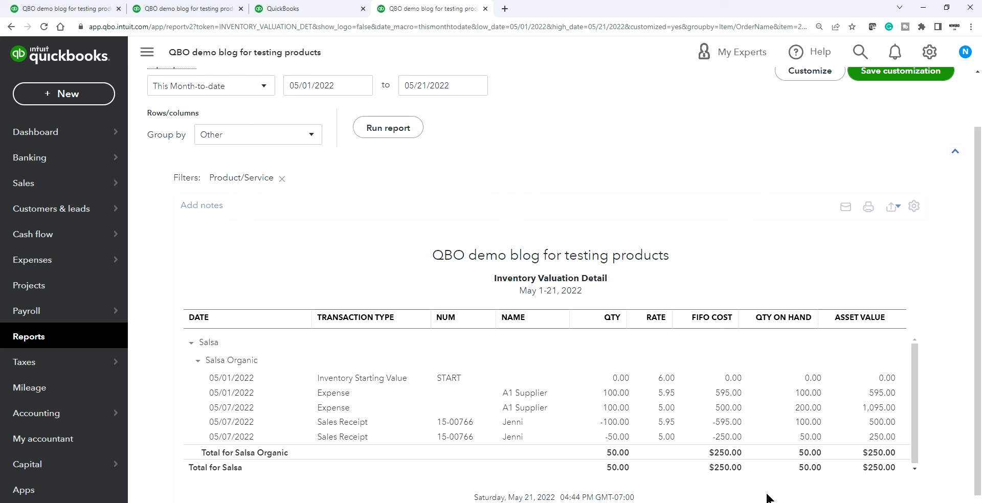
scroll(767, 498, down, 1)
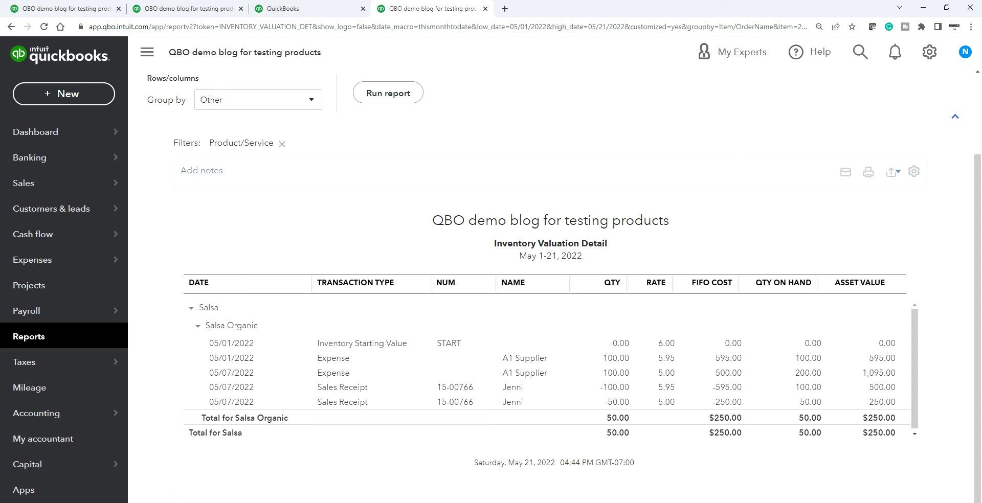
- Switch to Photos, advance to the 14.png slide on inventory quantity adjustments, and return to QuickBooks
mouse_move(564, 502)
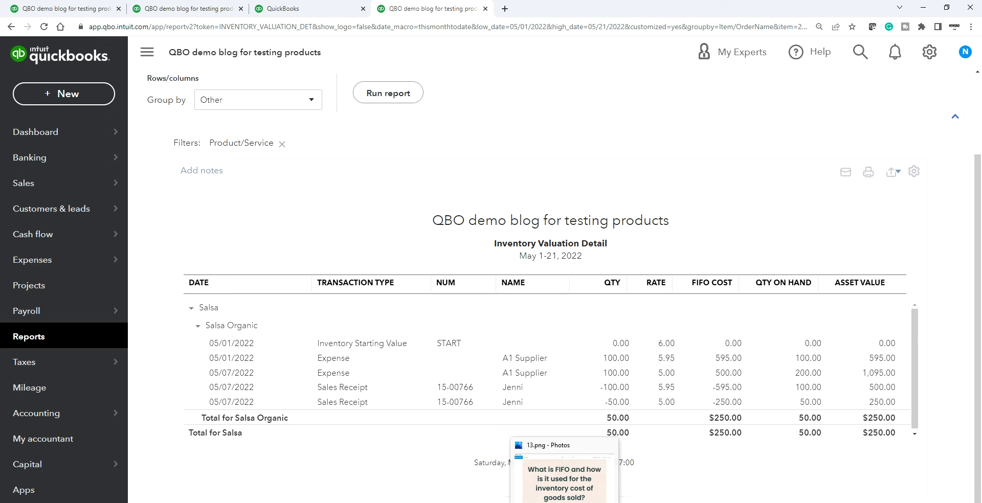
click(564, 480)
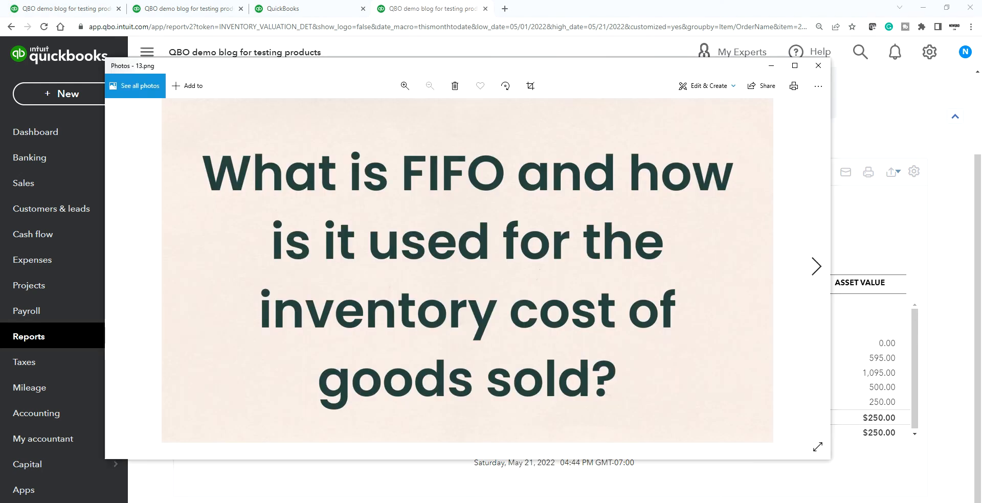
click(815, 267)
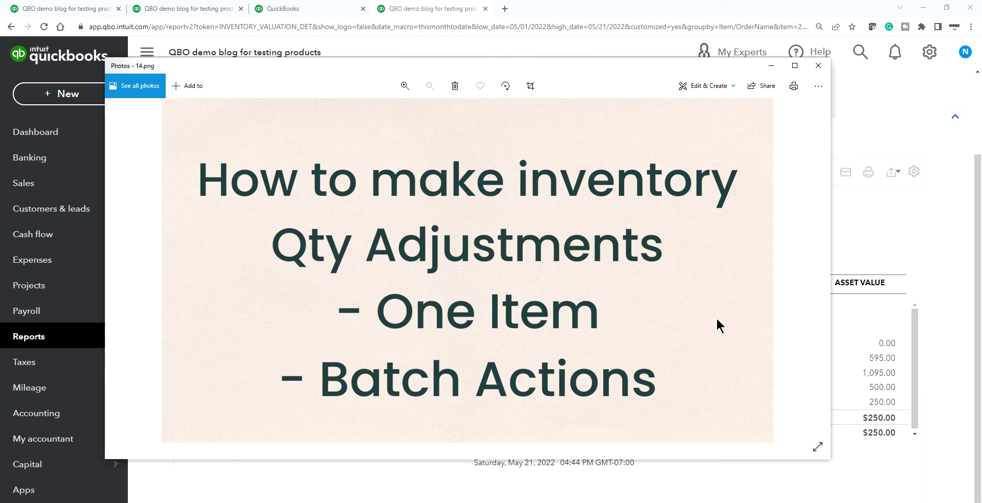
click(883, 88)
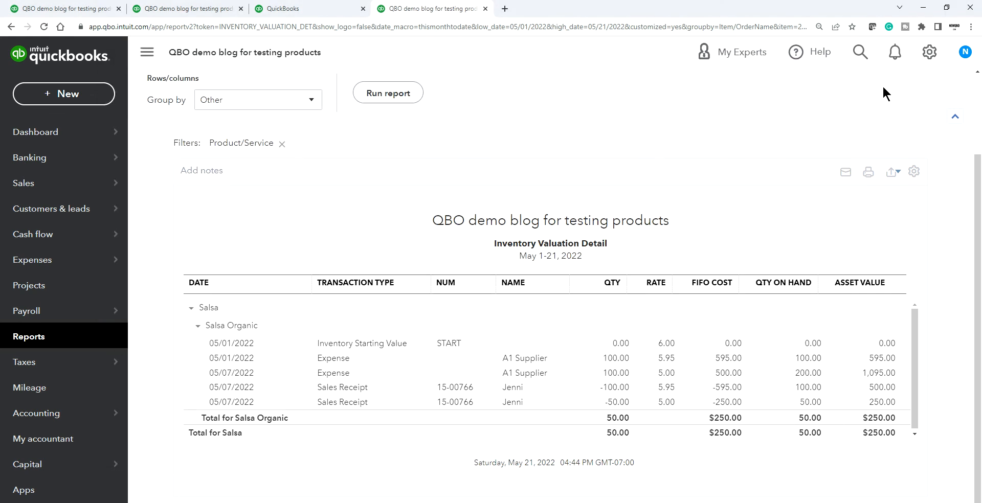
- Create an inventory quantity adjustment with Salsa:Salsa Organic as the product on its first line
click(66, 95)
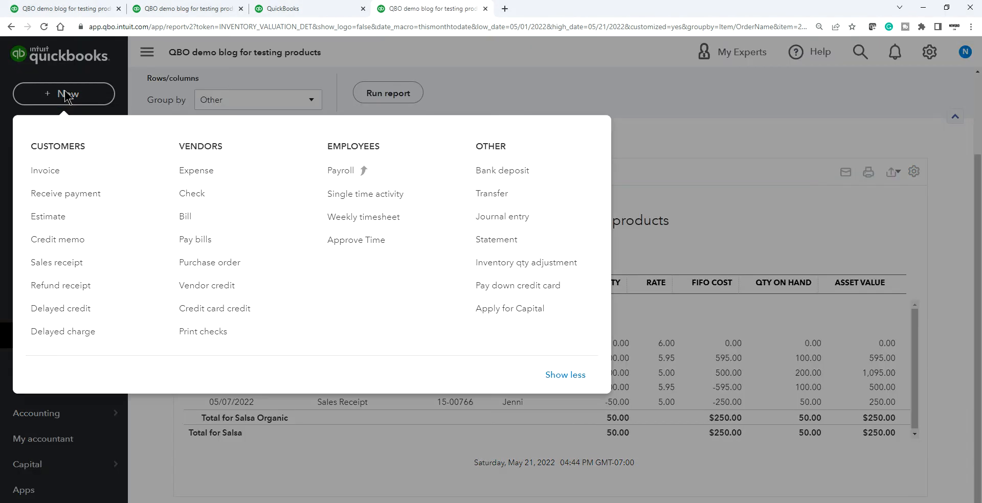
click(541, 265)
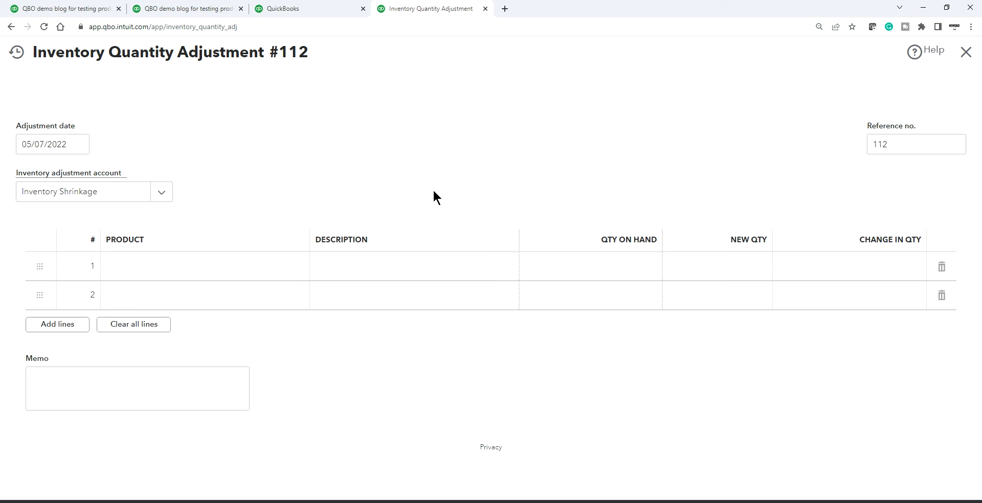
click(167, 269)
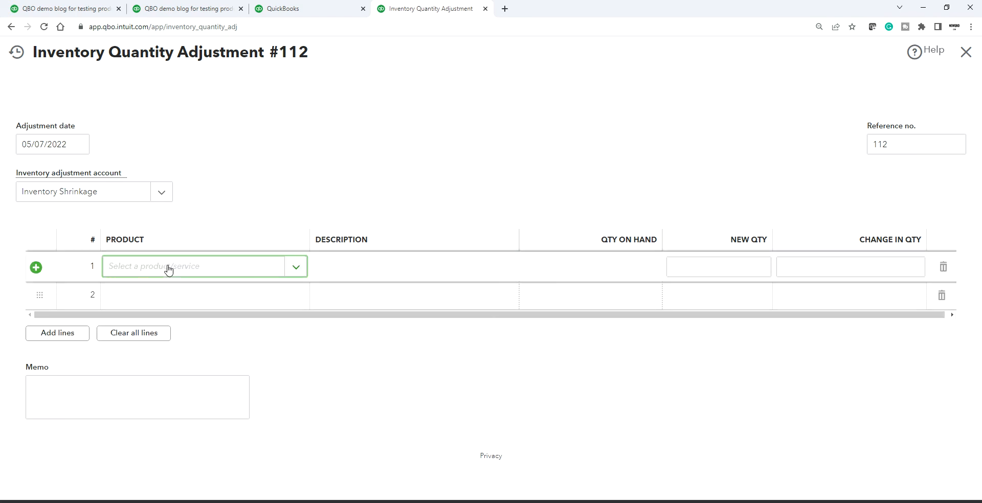
text(s)
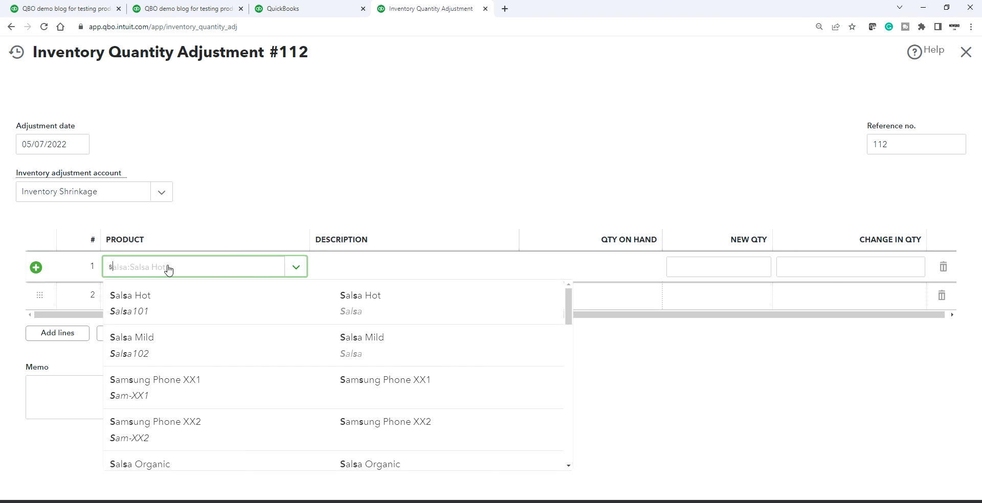
click(189, 465)
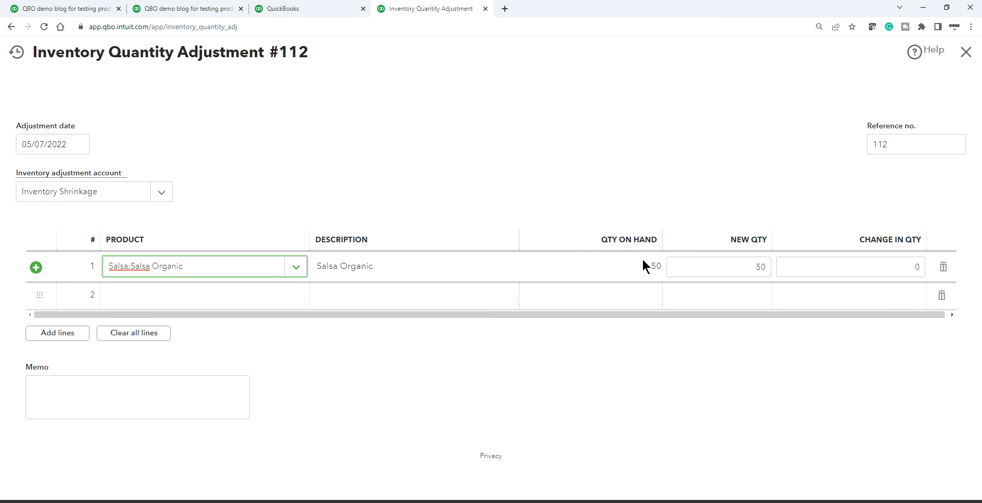
- Set the new quantity of Salsa Organic to 49 on the adjustment's first line
click(755, 266)
click(755, 266)
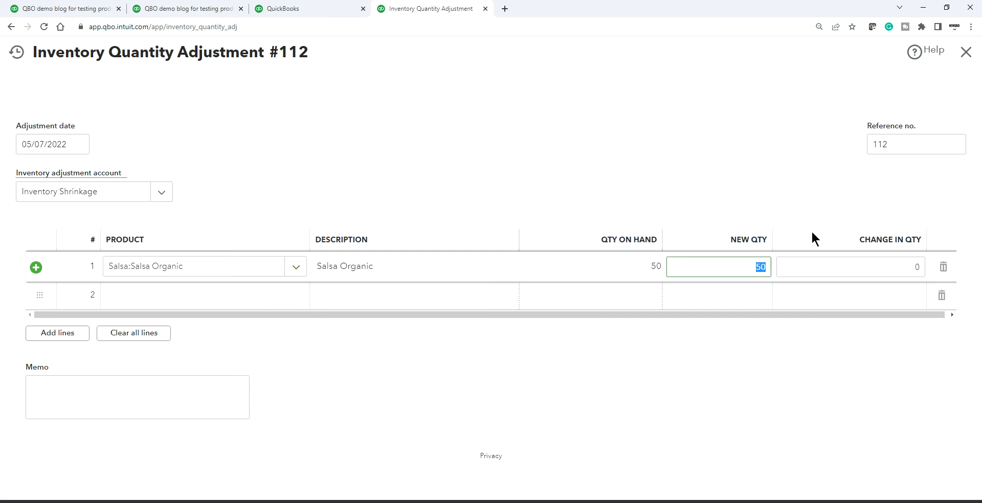
text(49)
key(Tab)
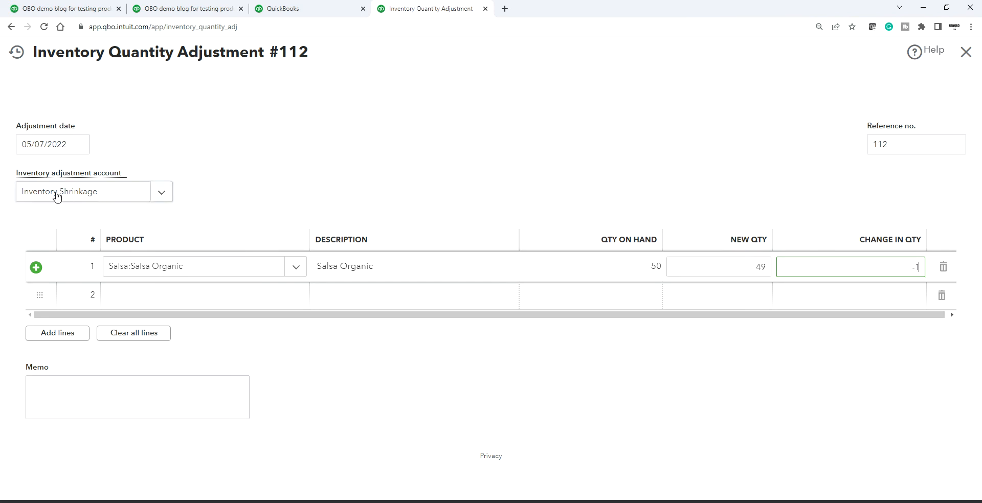
- Choose Inventory Shrinkage as the inventory adjustment account, and save and close the quantity adjustment
click(162, 194)
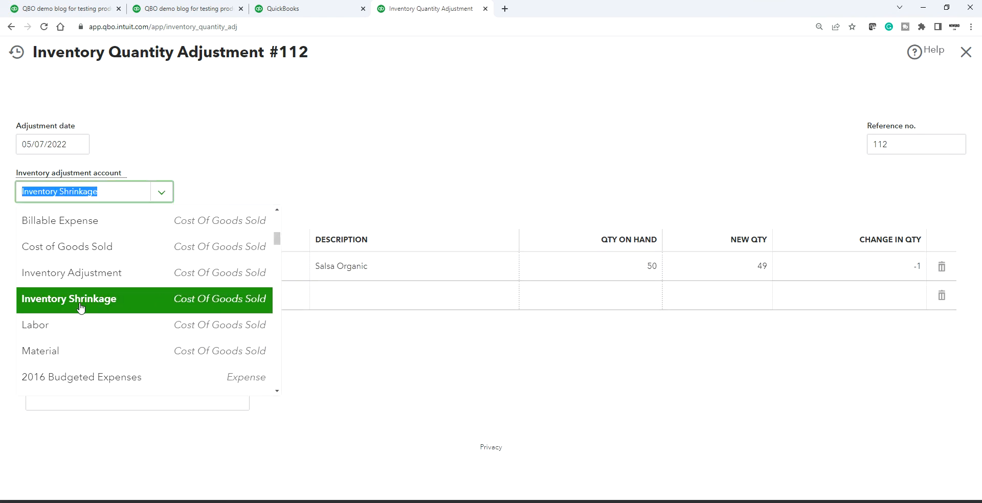
click(110, 305)
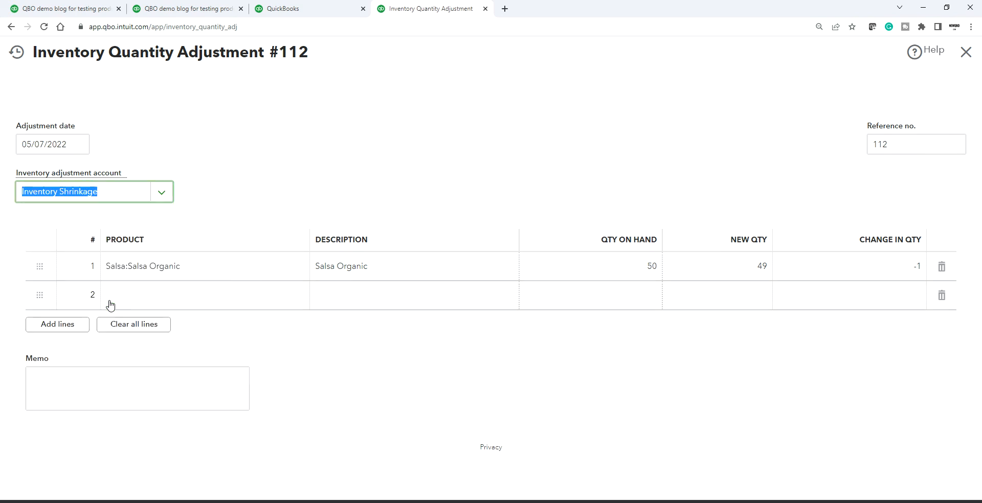
click(164, 194)
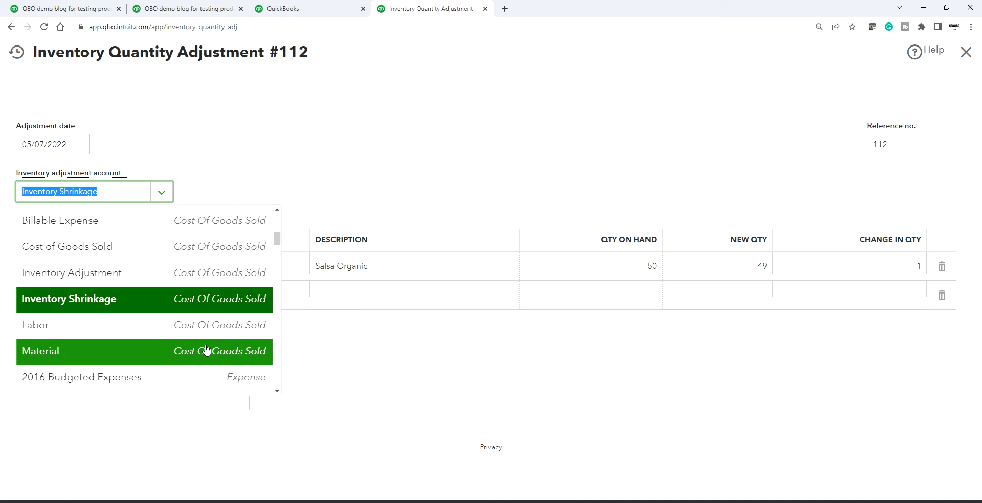
click(476, 137)
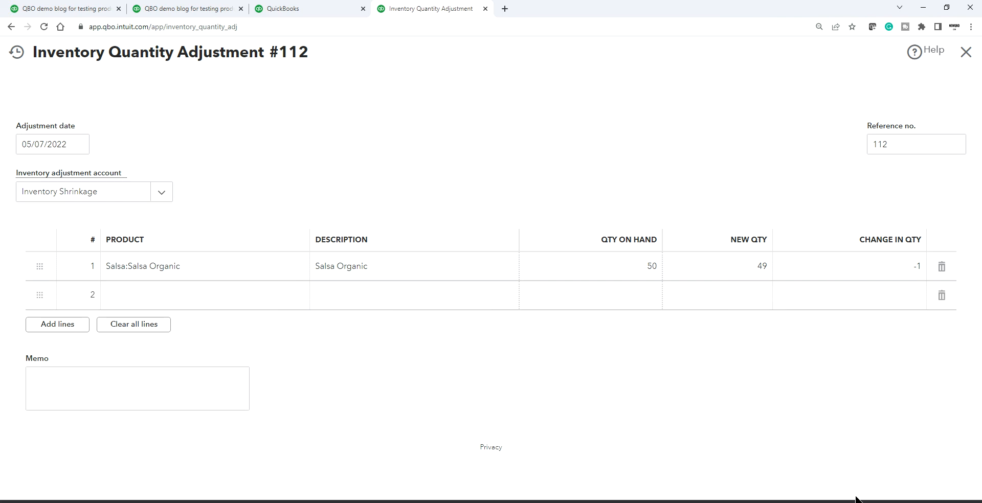
click(921, 501)
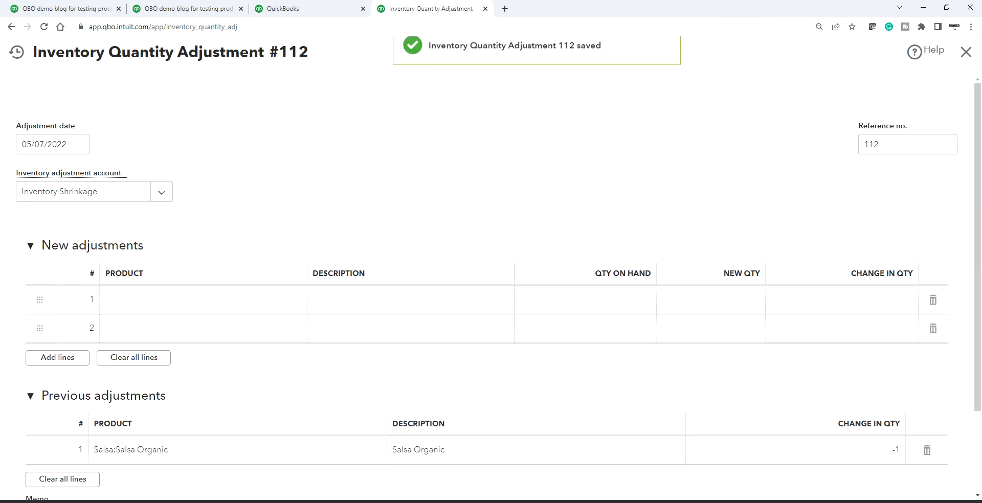
click(966, 54)
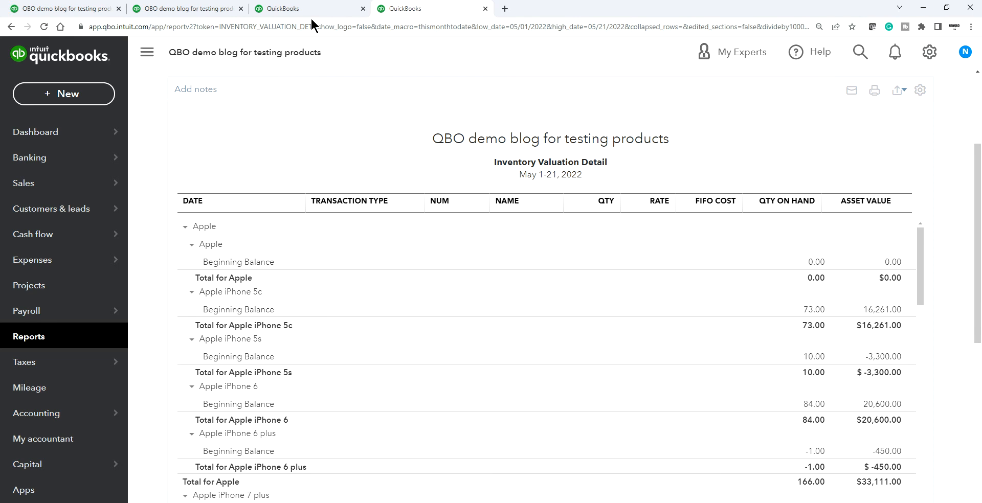
- In the browser tab with the Journal report, go to the dashboard and open the Products and Services list
click(183, 9)
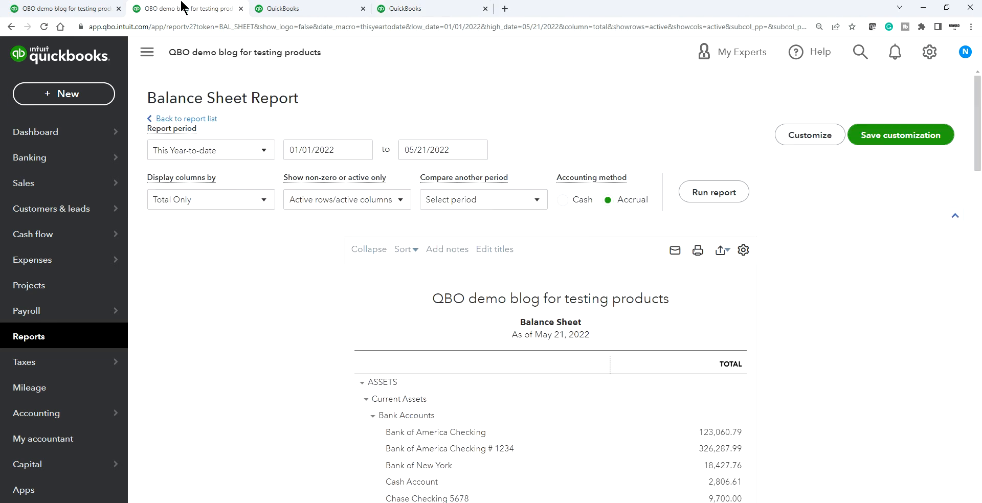
click(73, 6)
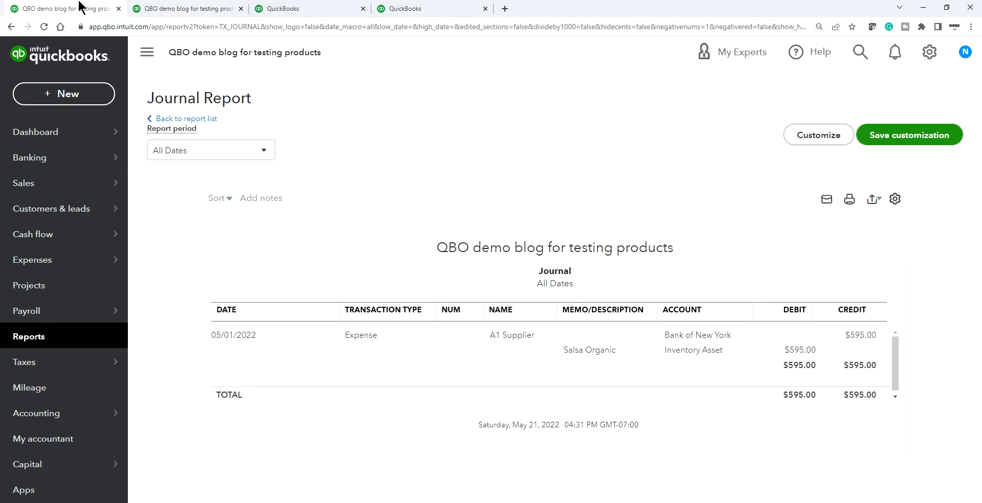
click(395, 7)
click(103, 7)
click(54, 132)
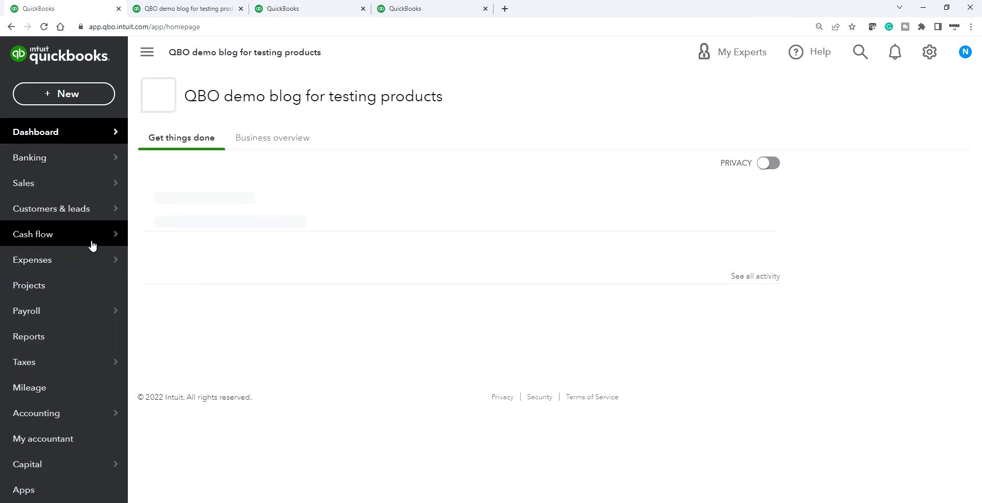
click(194, 391)
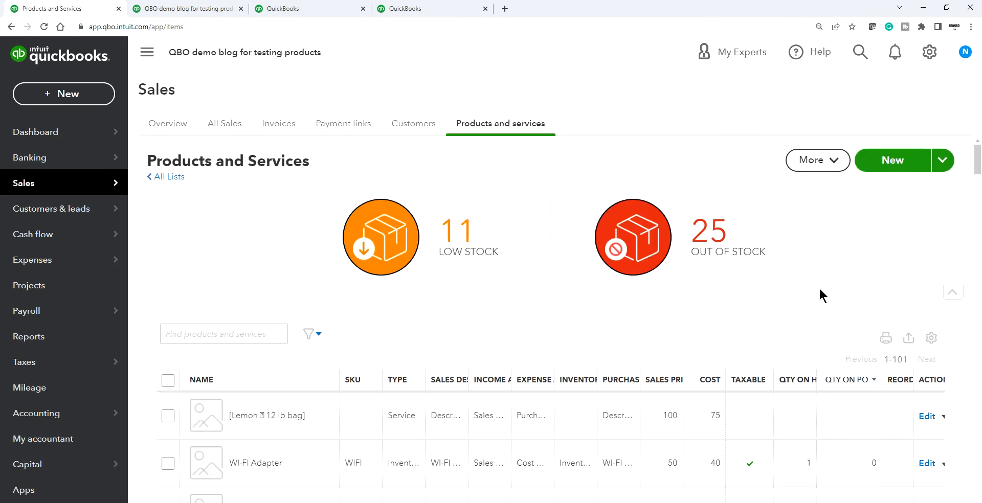
- Filter the Products and Services list to show only items of type Inventory
scroll(809, 285, down, 3)
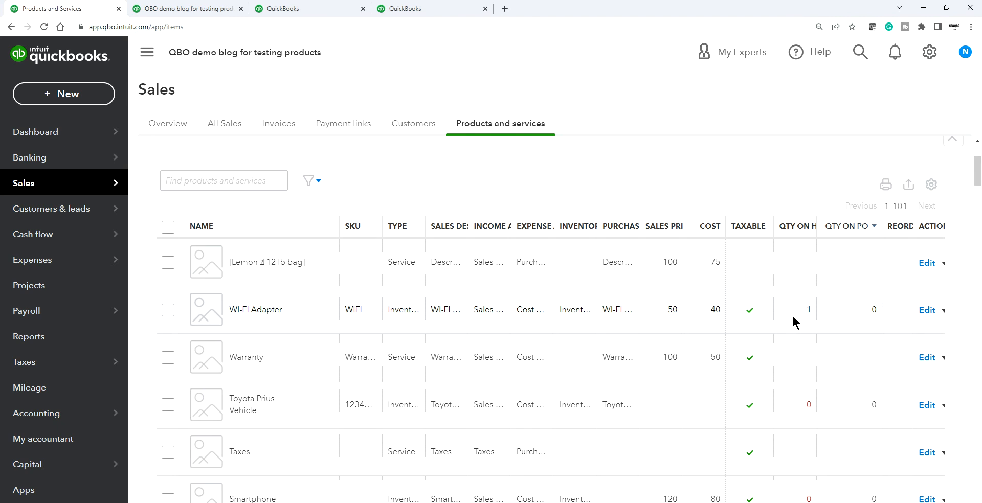
scroll(312, 261, up, 3)
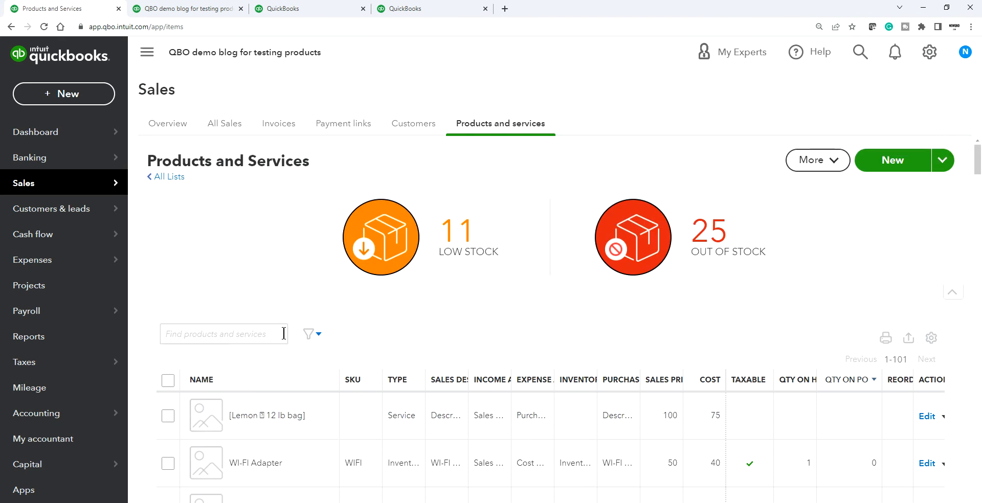
click(310, 334)
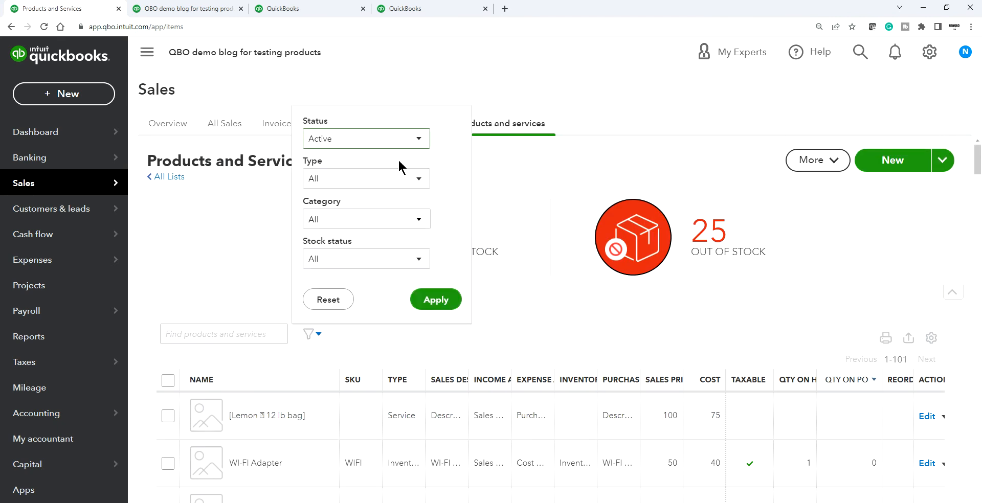
click(409, 180)
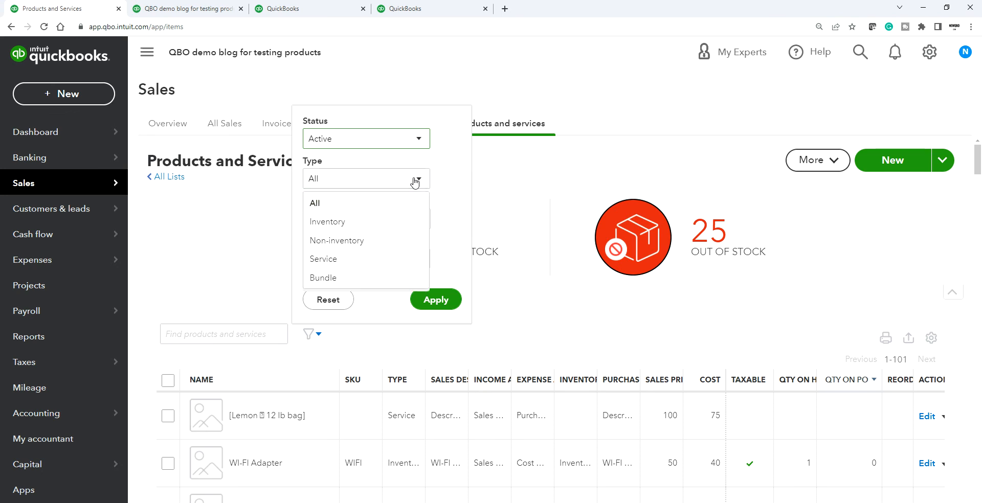
click(353, 223)
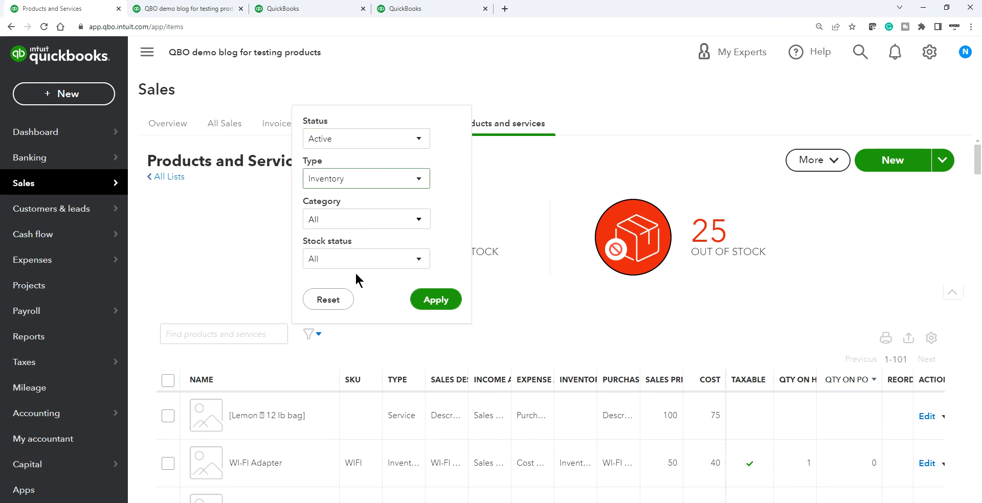
click(450, 305)
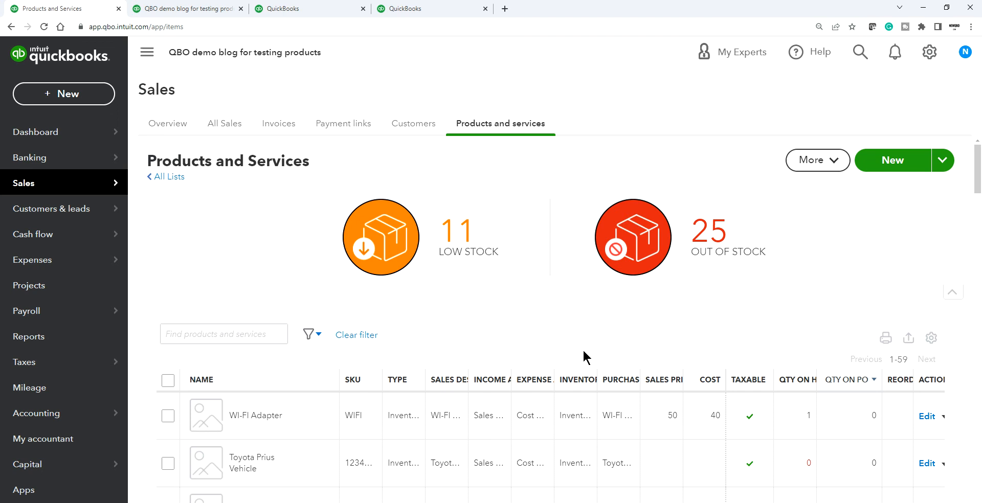
scroll(583, 350, down, 2)
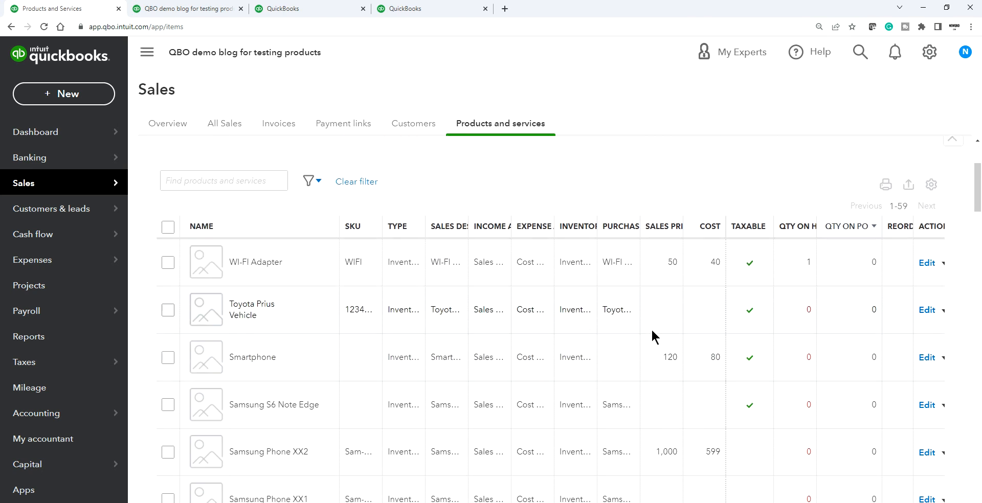
scroll(652, 328, up, 1)
scroll(700, 364, down, 1)
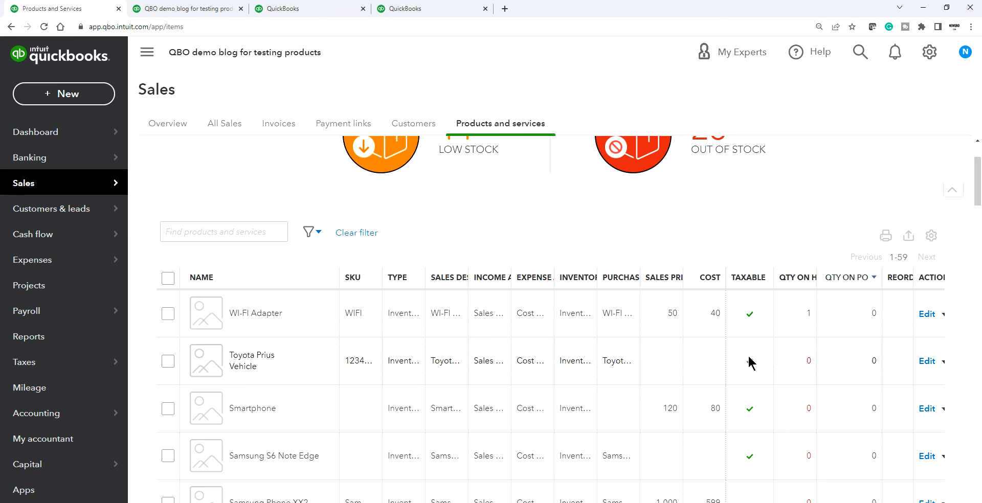
scroll(774, 358, down, 4)
scroll(774, 351, down, 2)
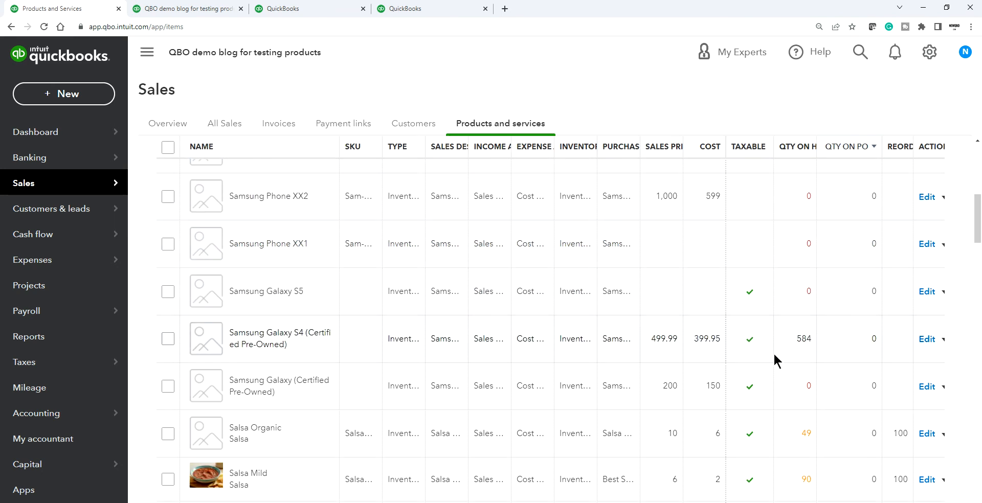
click(169, 339)
scroll(466, 365, down, 1)
scroll(466, 365, down, 5)
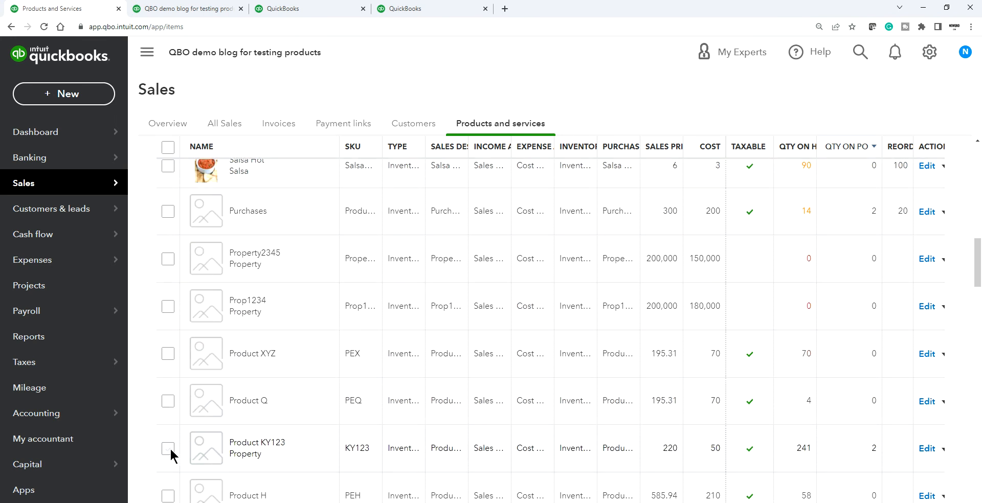
click(168, 449)
scroll(350, 421, down, 3)
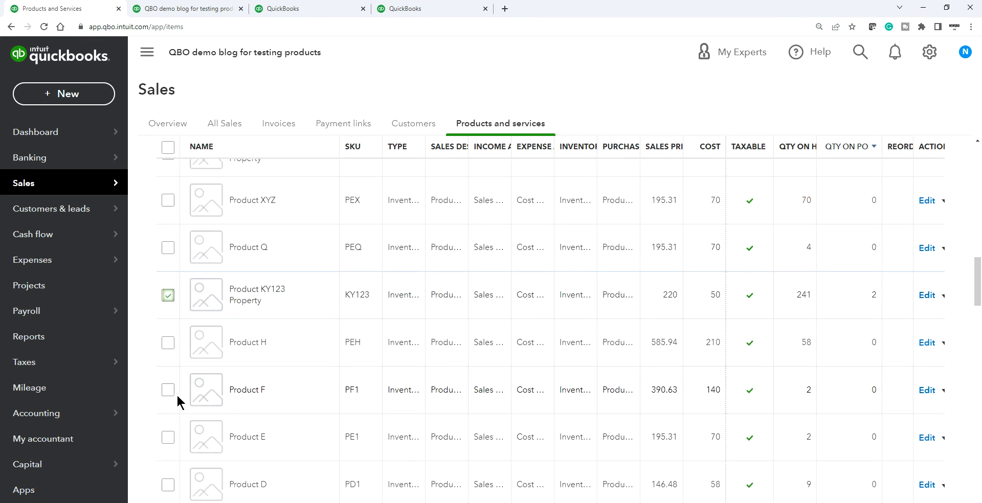
click(168, 343)
scroll(313, 387, down, 2)
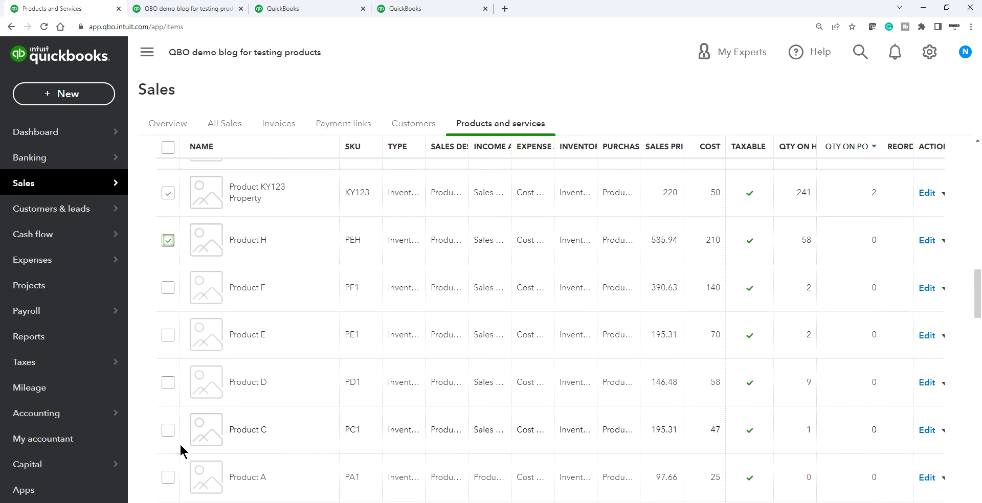
scroll(250, 220, up, 12)
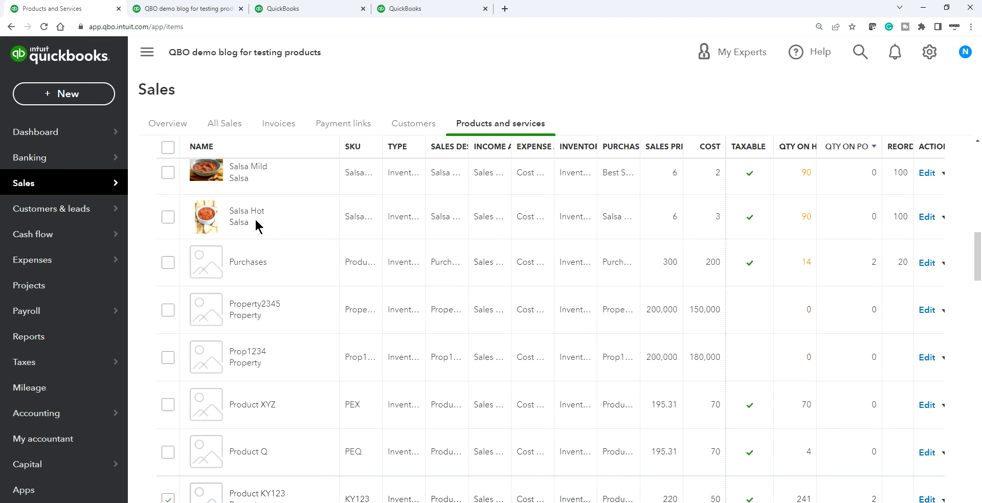
scroll(320, 327, down, 8)
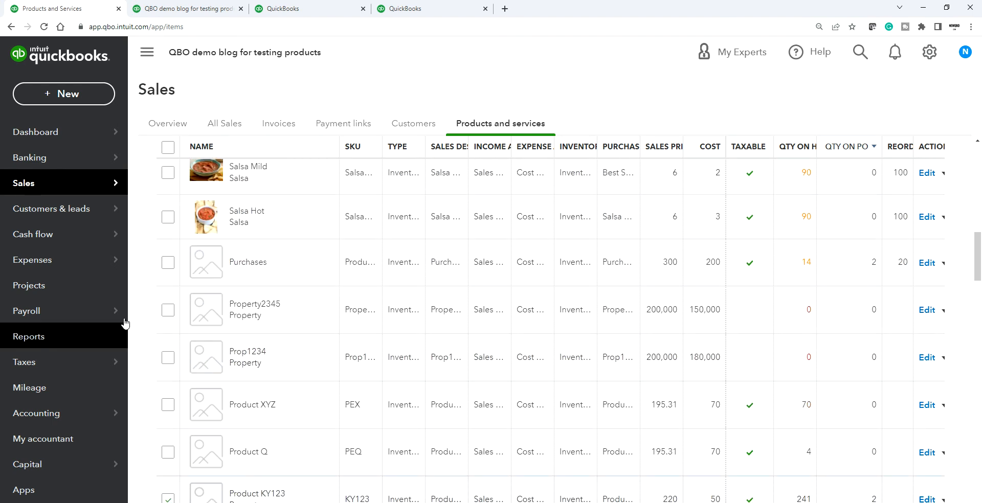
click(168, 310)
scroll(652, 230, up, 12)
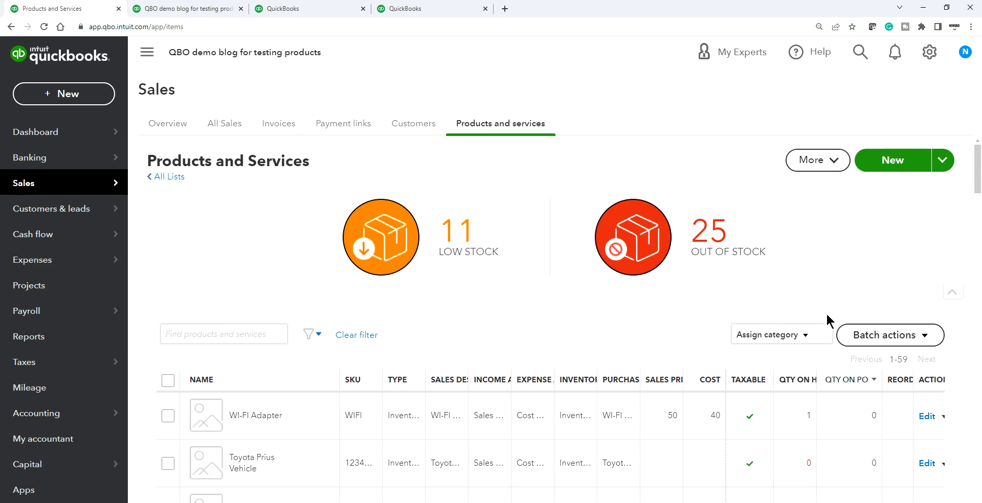
scroll(379, 394, down, 2)
scroll(302, 379, up, 2)
scroll(327, 379, down, 2)
scroll(256, 363, up, 2)
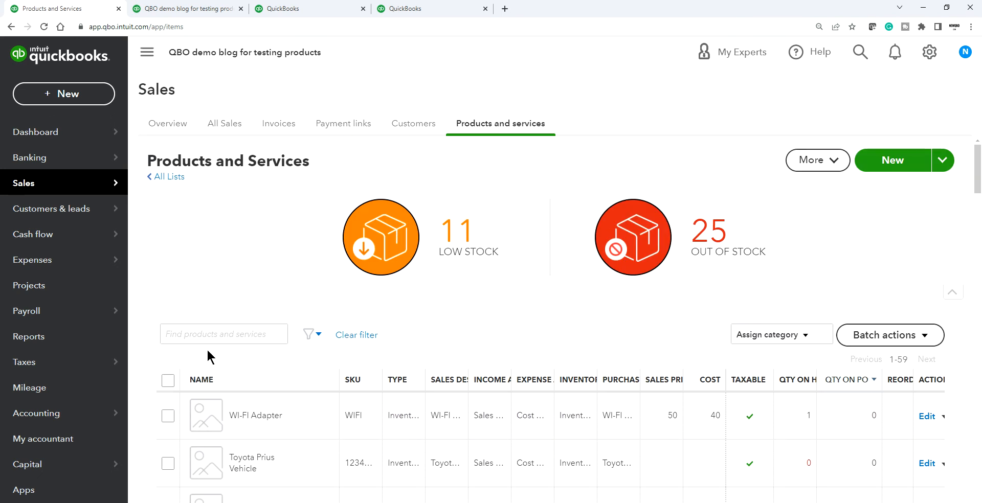
click(167, 381)
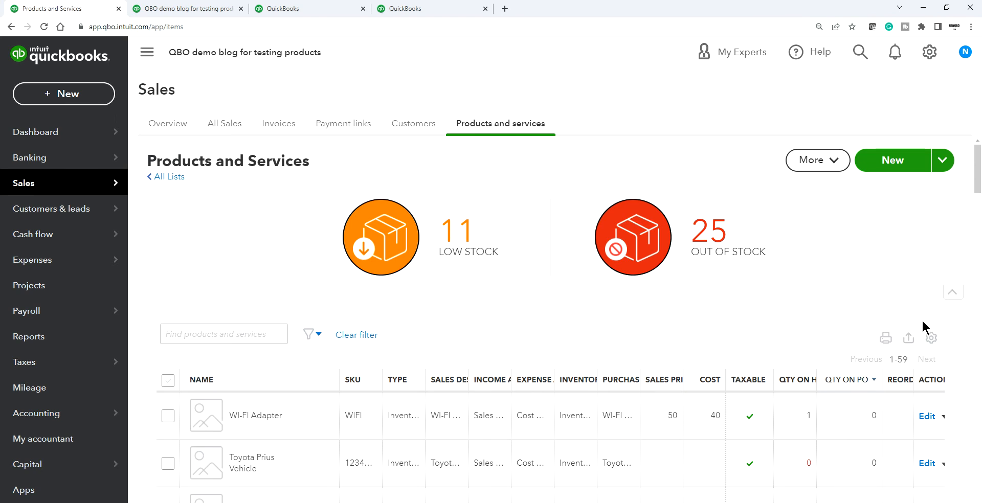
- Select Samsung Galaxy S4 (Certified Pre-Owned), Product H and Product F in the list, and start a batch quantity adjustment for them
scroll(243, 361, down, 4)
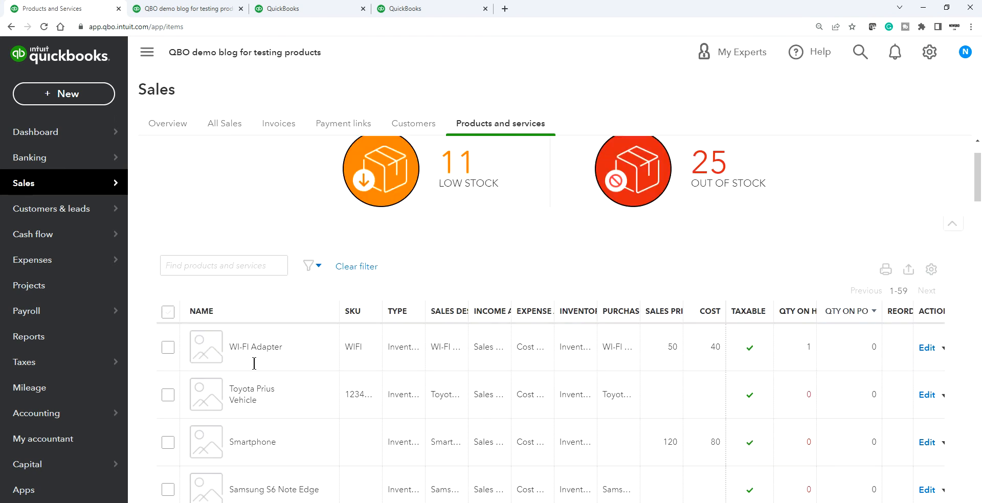
scroll(318, 368, down, 5)
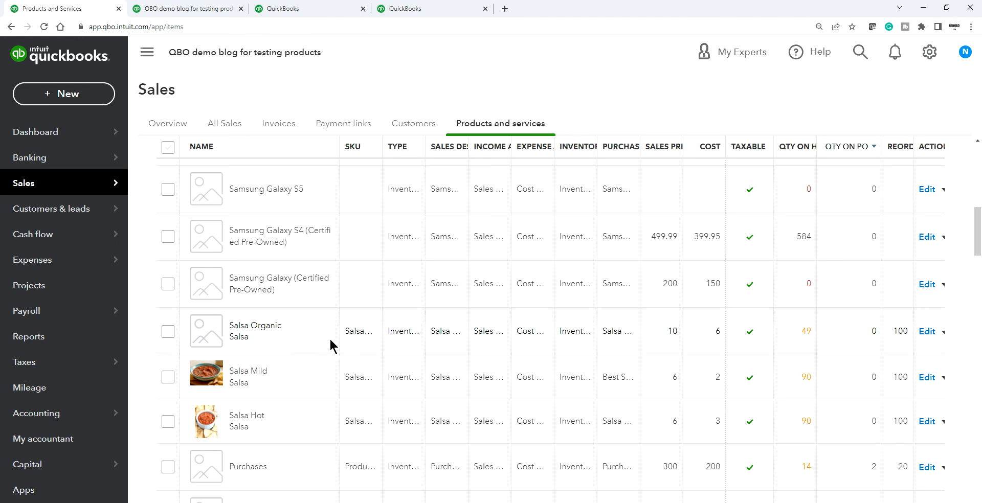
click(169, 237)
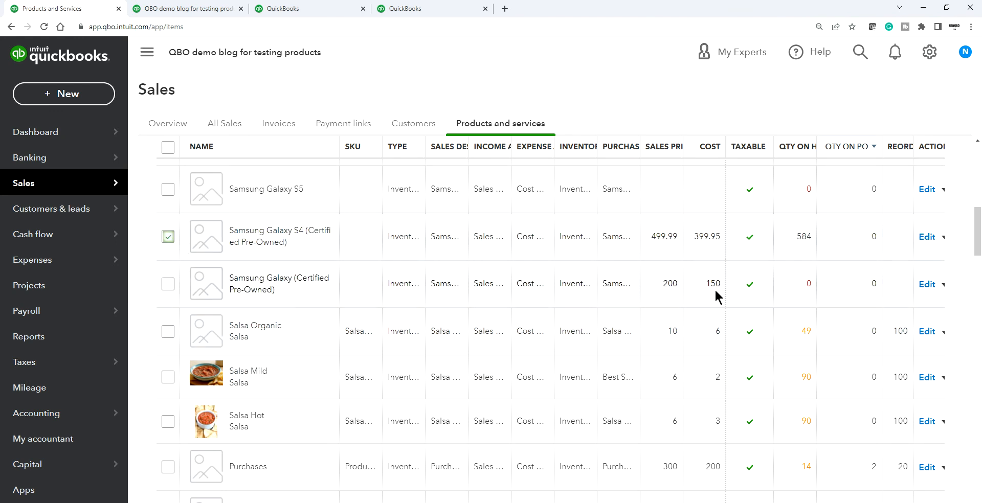
scroll(714, 288, up, 8)
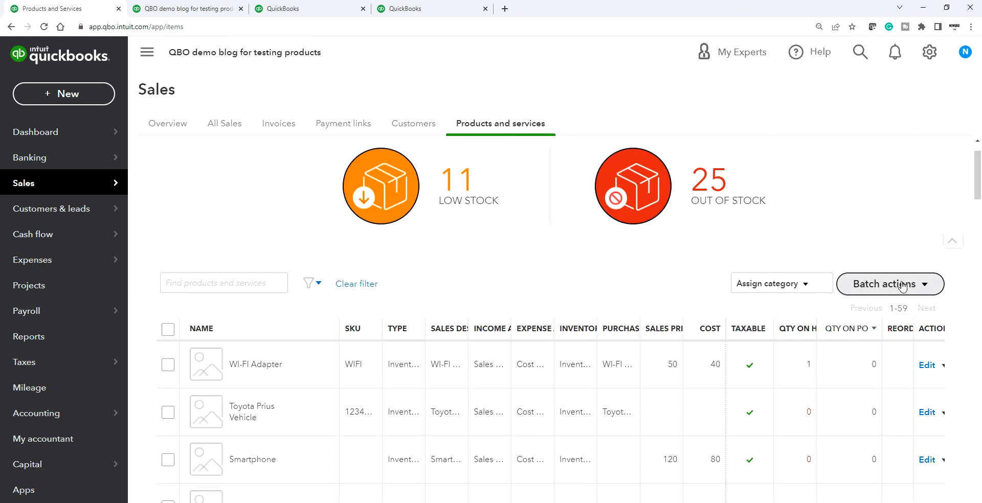
scroll(290, 399, down, 20)
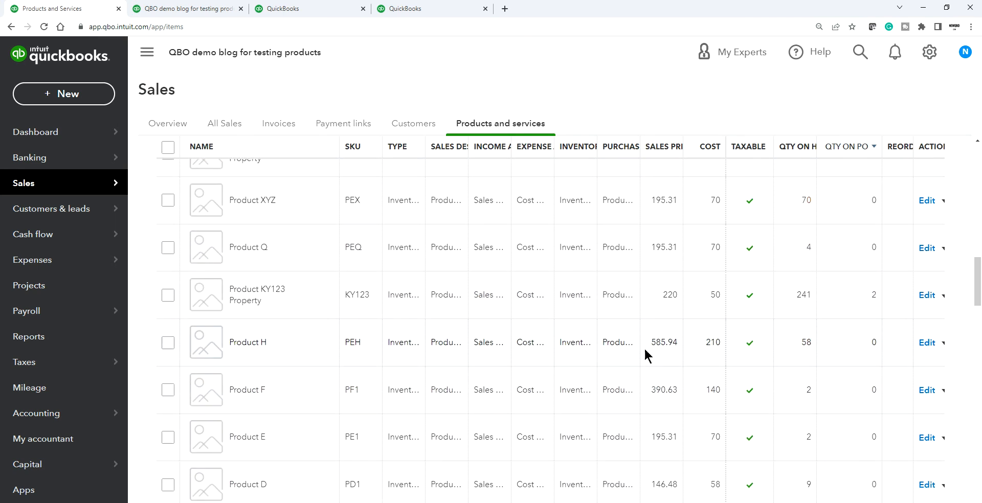
click(167, 342)
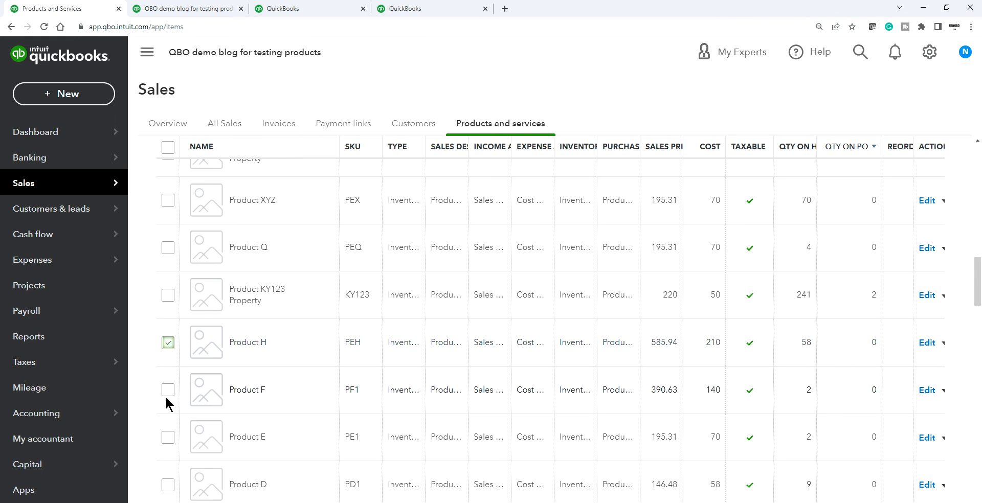
click(167, 391)
scroll(618, 370, up, 20)
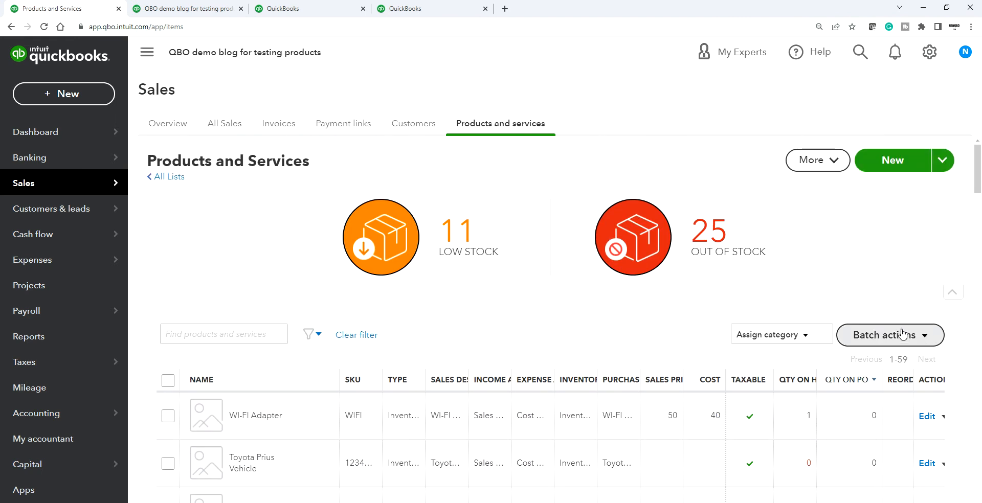
click(925, 338)
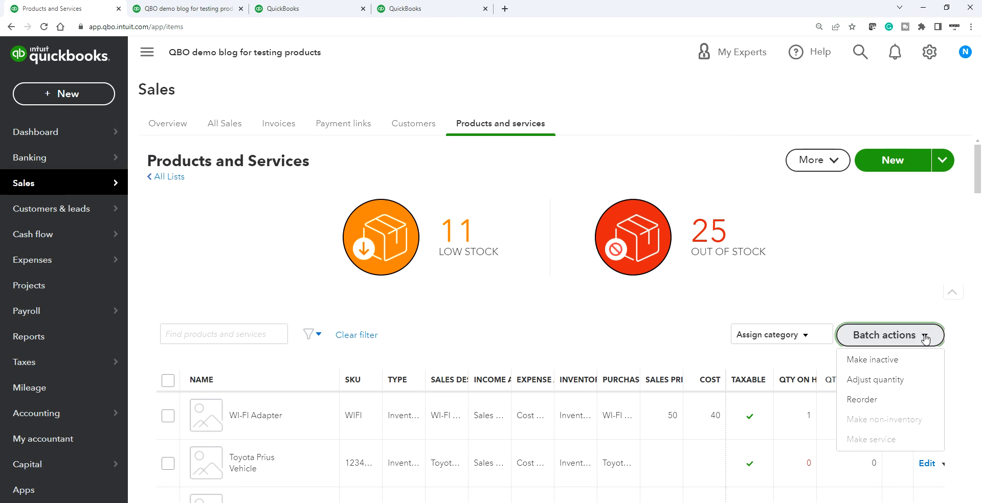
click(862, 385)
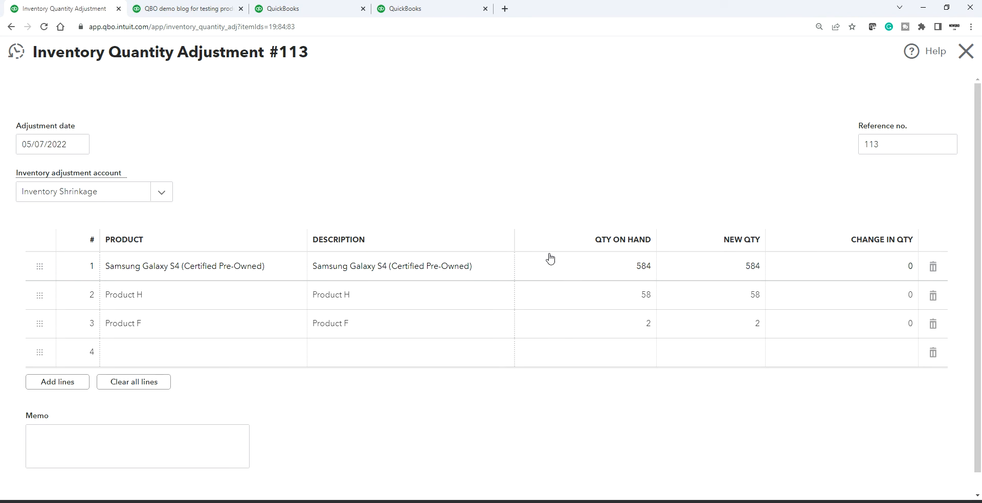
- Choose Inventory Shrinkage as the adjustment account, and set the new quantities to 583 for Samsung Galaxy S4, 59 for Product H and 1 for Product F
click(158, 195)
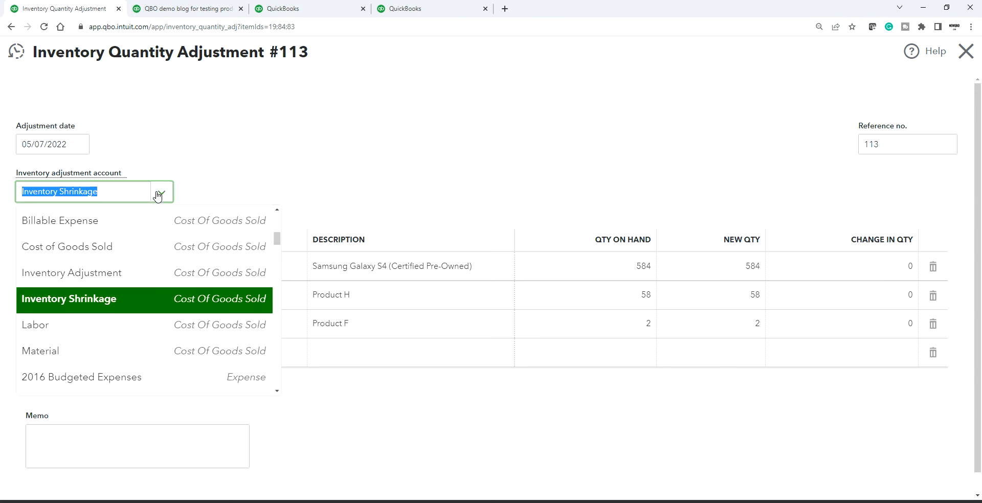
click(158, 299)
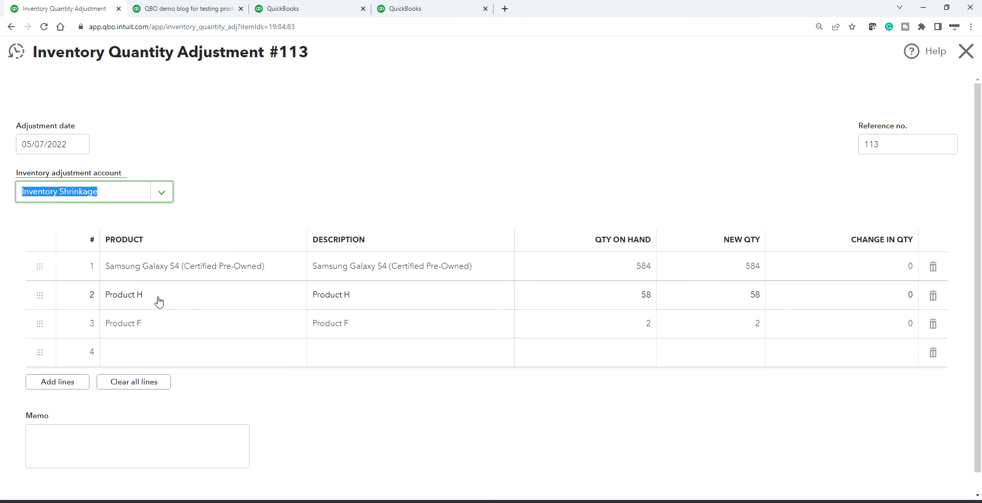
click(747, 268)
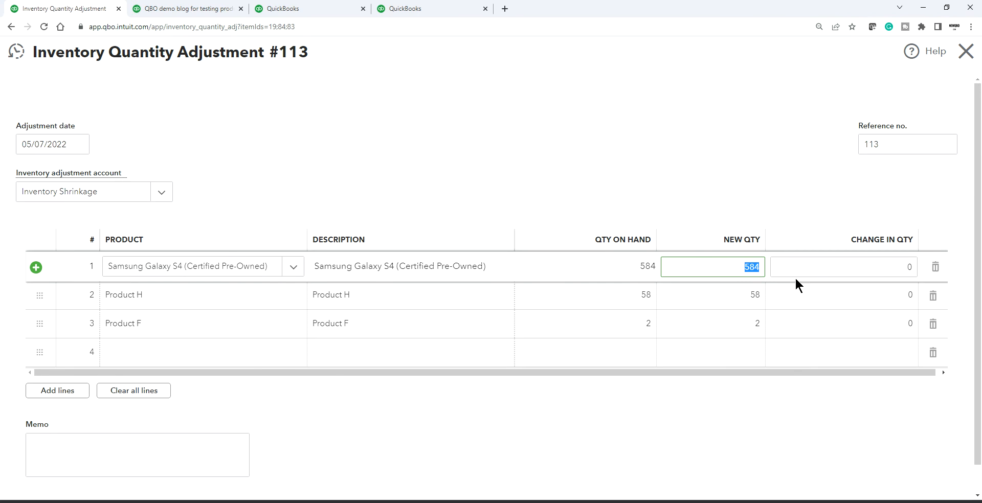
text(583)
click(742, 299)
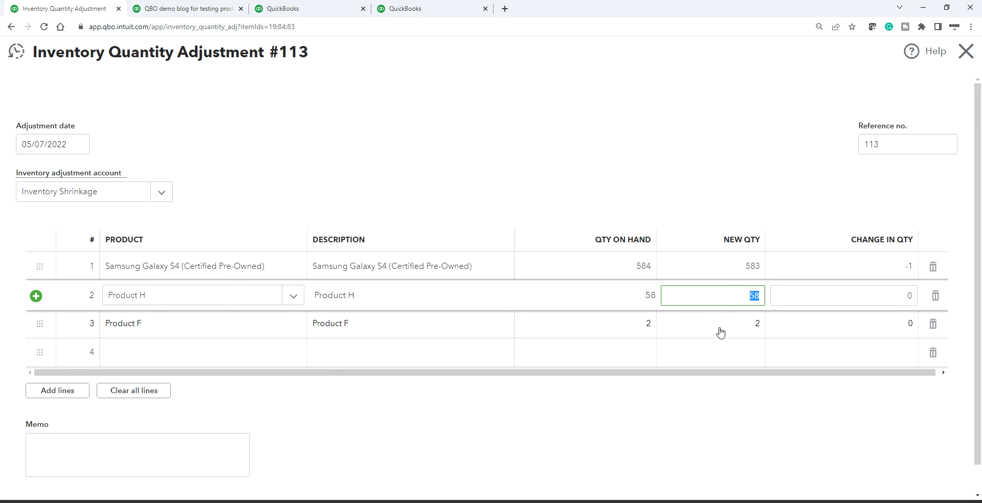
text(59)
click(749, 323)
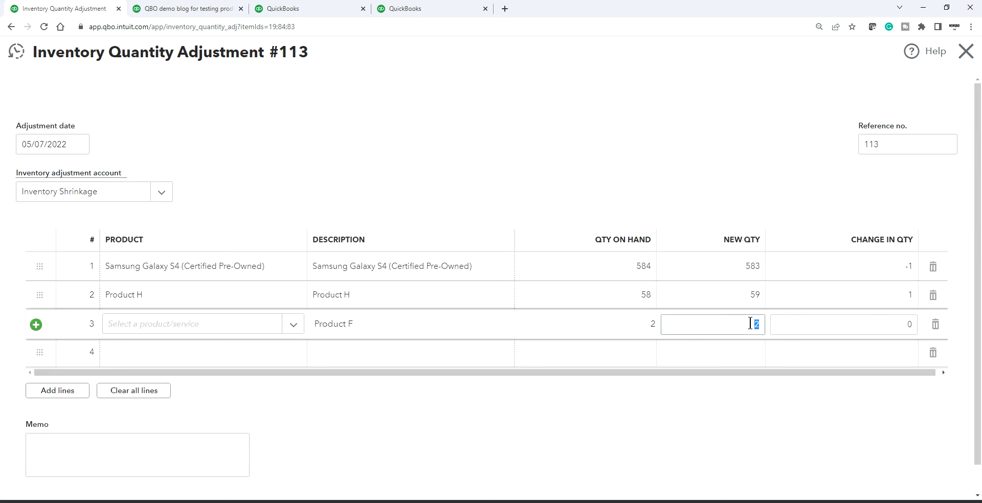
text(1)
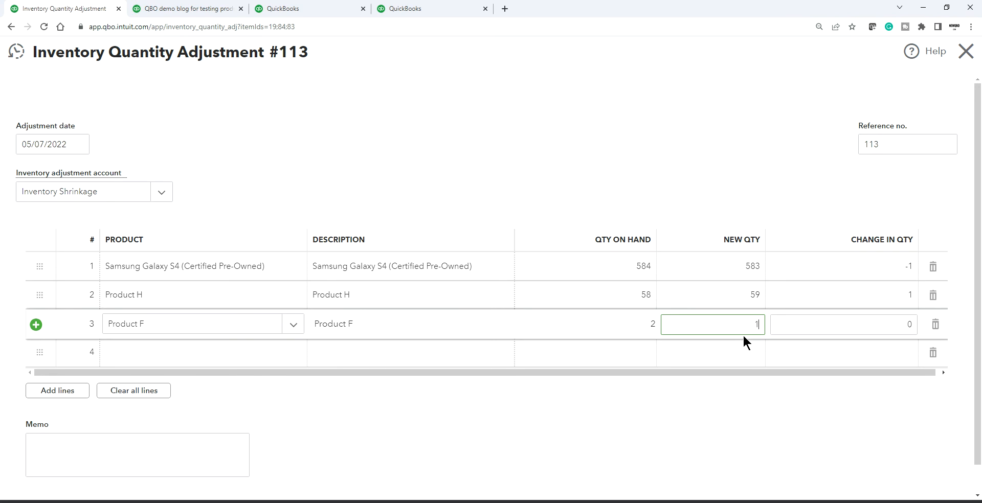
click(713, 128)
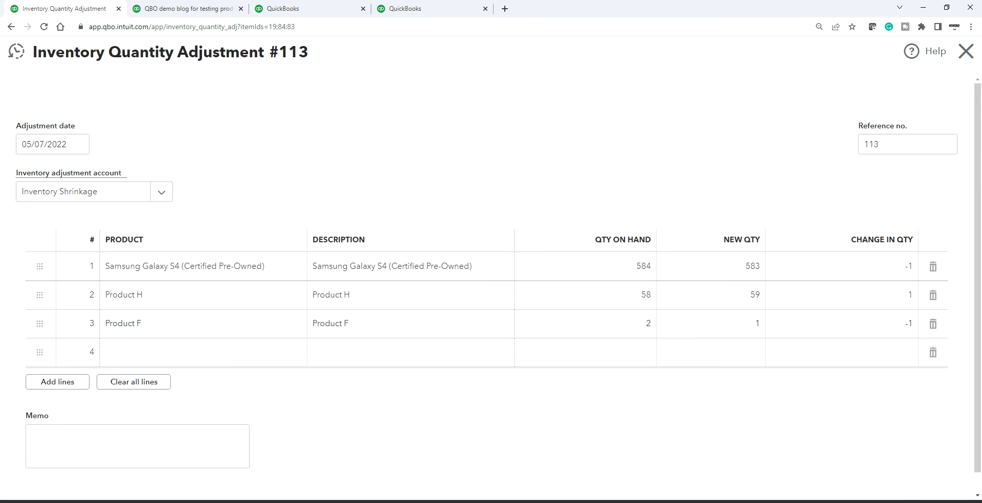
- Save the inventory quantity adjustment for the three items and open its transaction journal
click(730, 500)
scroll(712, 400, down, 3)
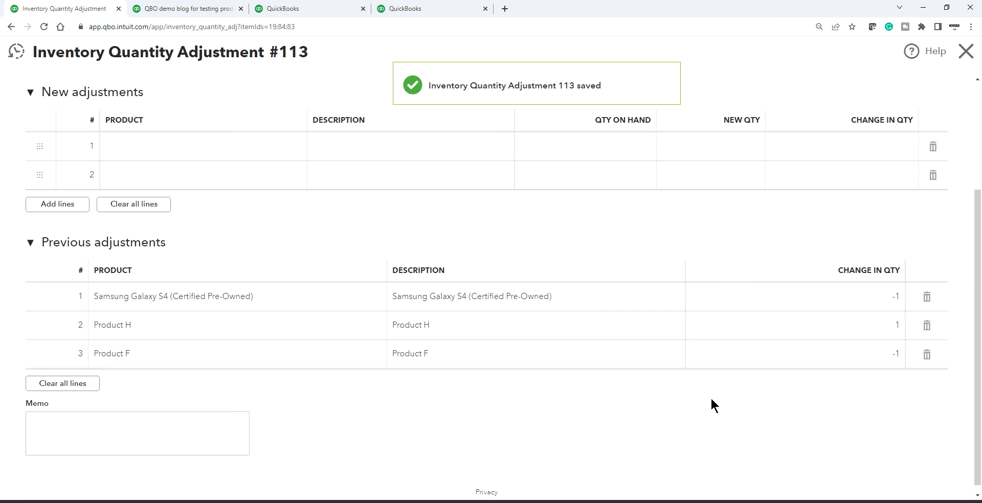
scroll(582, 462, down, 1)
click(535, 501)
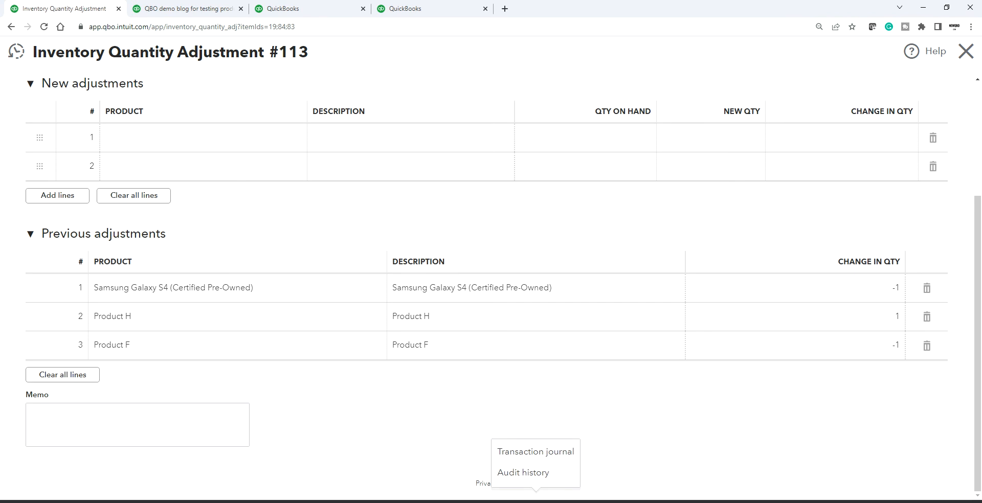
click(550, 453)
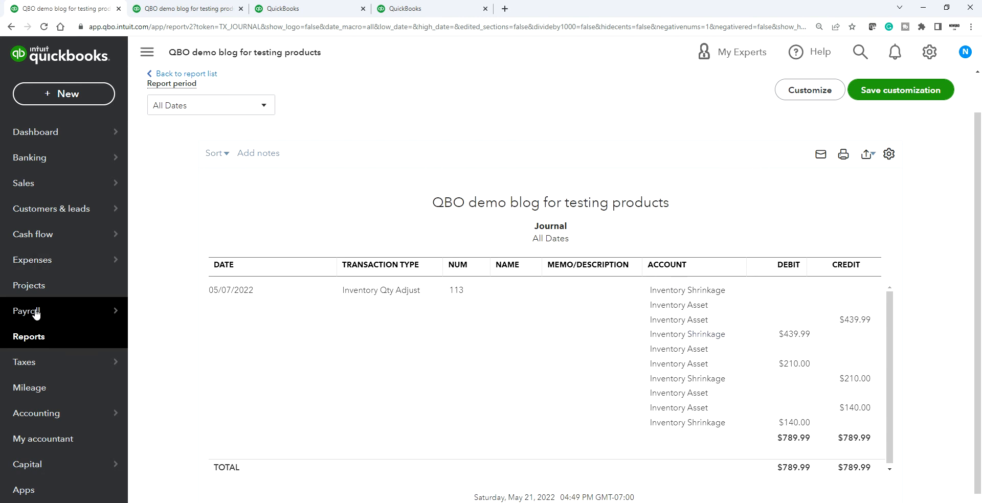
- Open the Profit and Loss report from the favorite reports
click(32, 342)
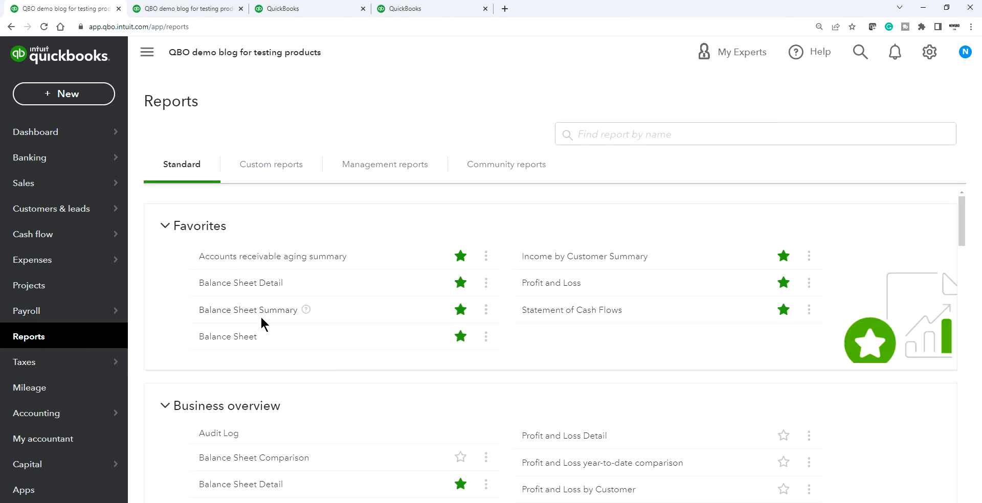
click(541, 281)
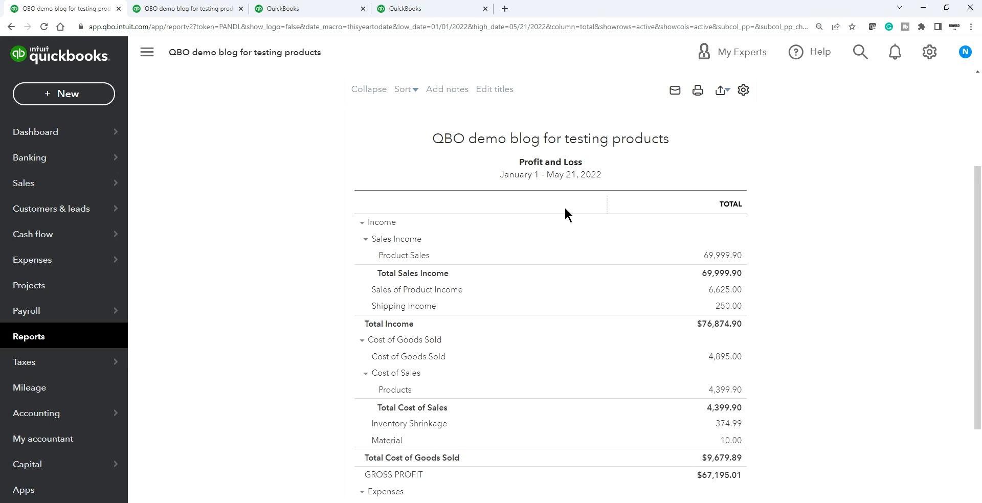
scroll(562, 208, up, 3)
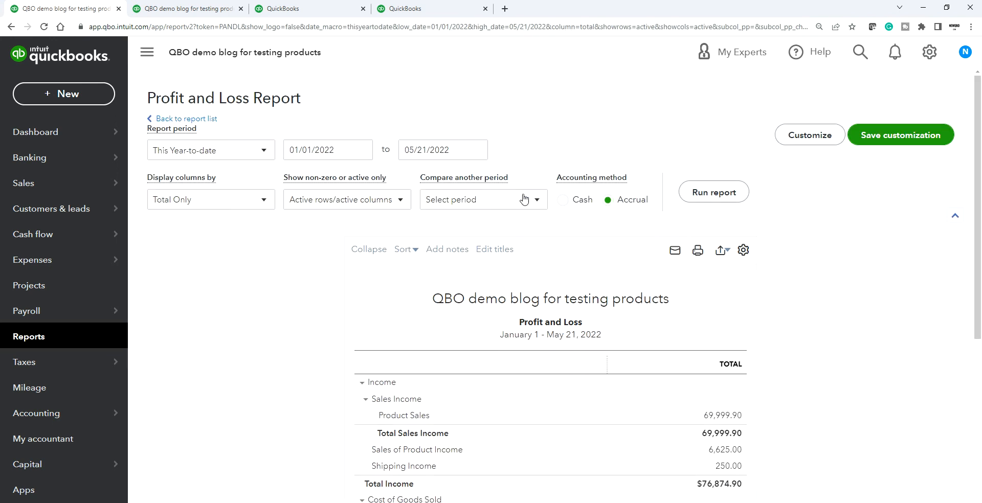
- Set a custom report period from 05/07/2022 to 05/07/2022 and run the Profit and Loss report
click(262, 151)
click(202, 193)
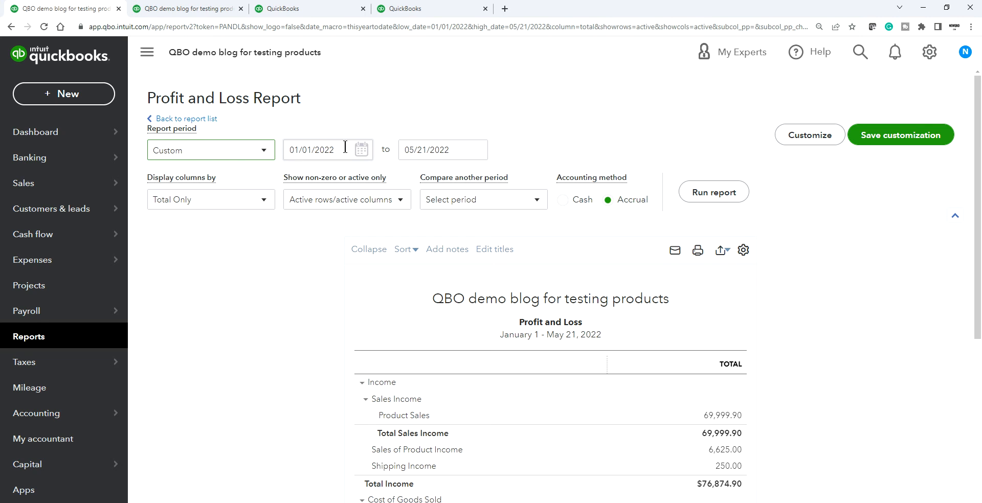
click(345, 148)
text(5/)
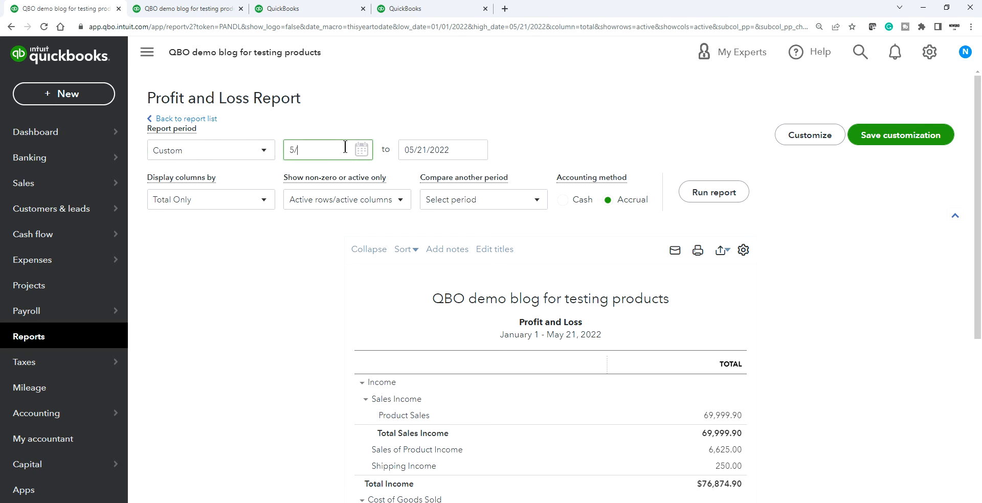
text(7/25022)
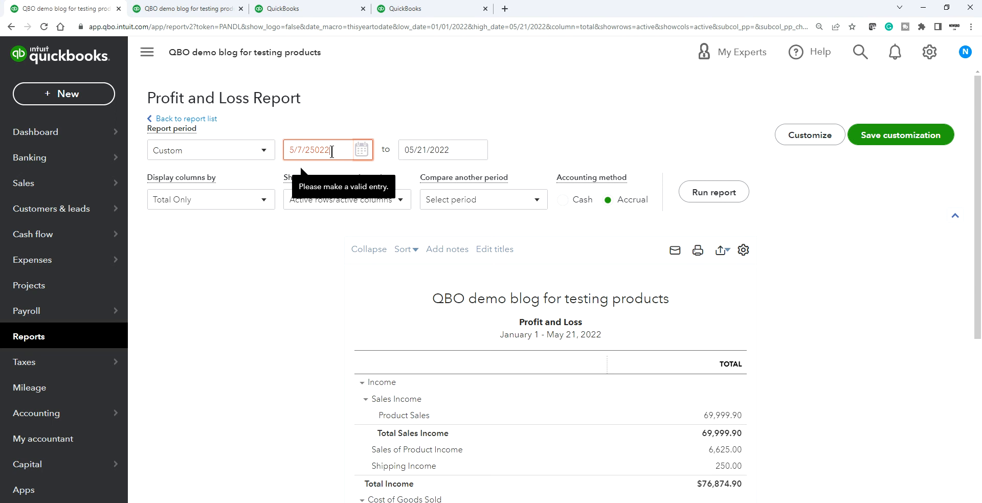
key(BackSpace)
key(BackSpace)
key(BackSpace)
key(BackSpace)
text(022)
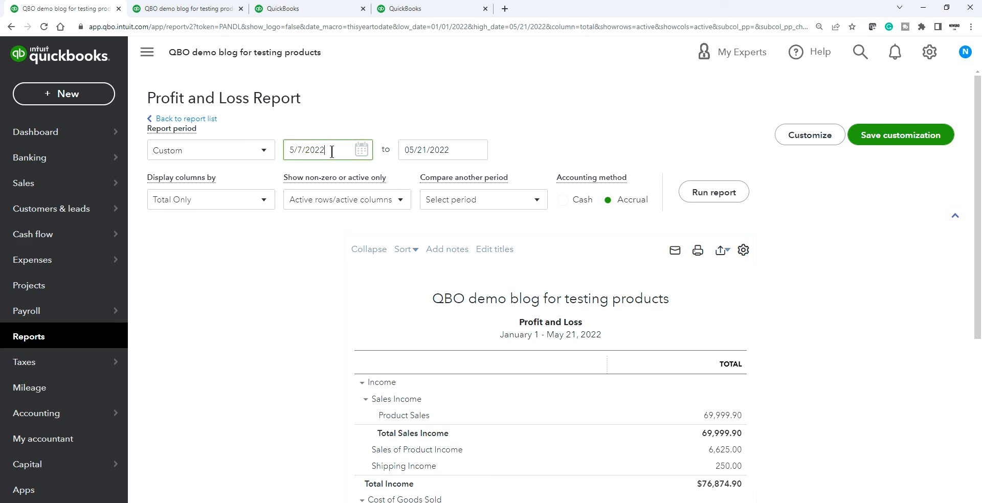
click(477, 149)
click(519, 221)
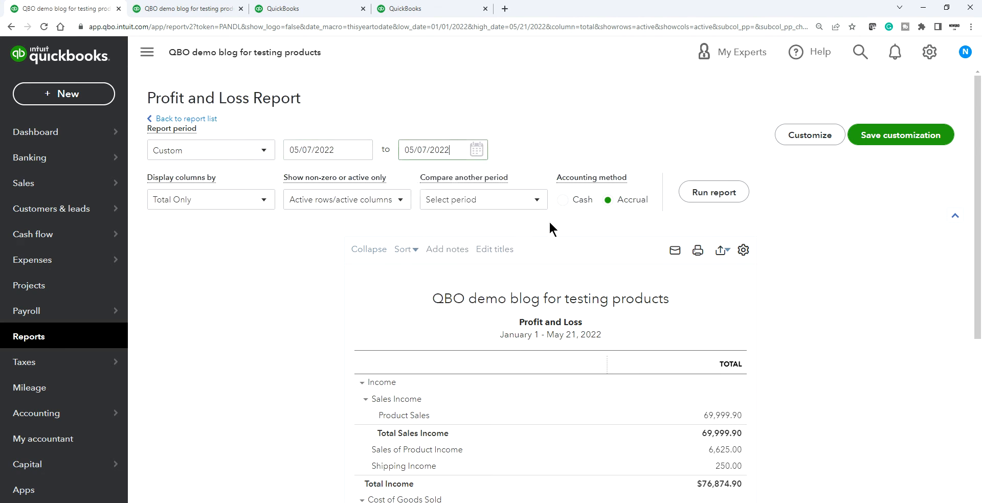
click(711, 192)
scroll(775, 333, down, 2)
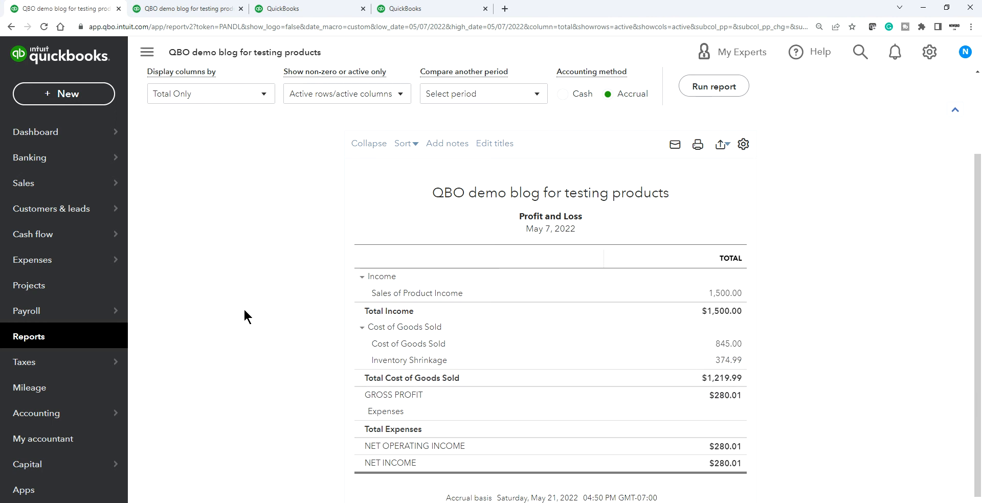
- Go to the dashboard, view slide 15.png in the Photos viewer, and return to the browser
click(60, 136)
key(alt+Tab)
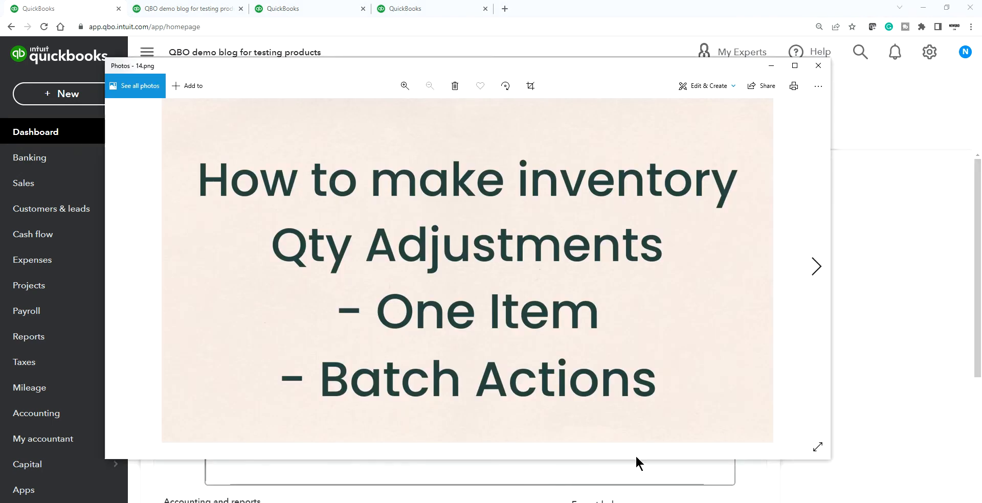
click(818, 266)
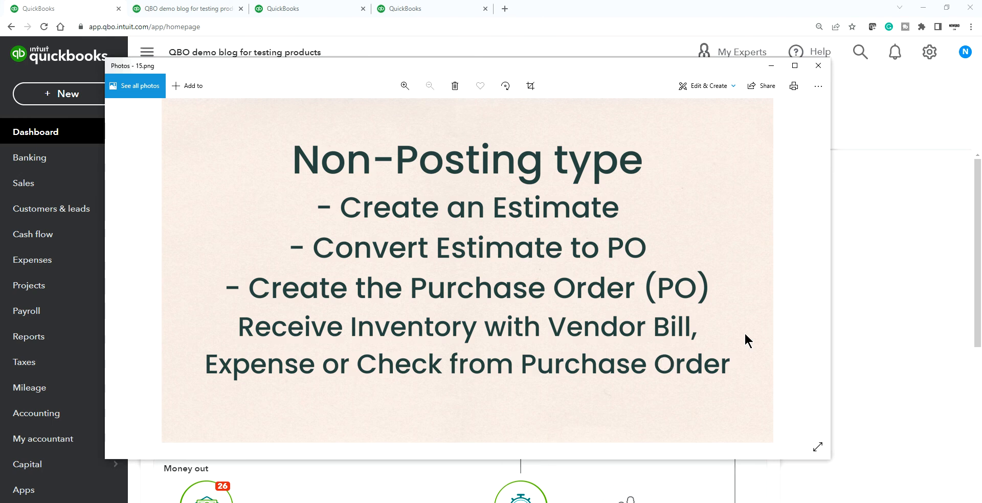
click(872, 248)
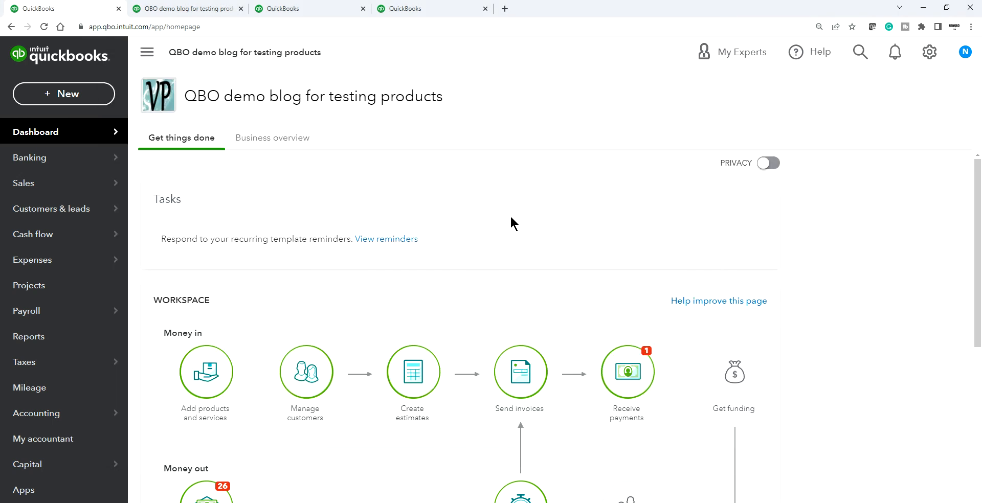
- View the list of new transaction types, show slide 16.png in the Photos viewer, and return to the browser
click(83, 96)
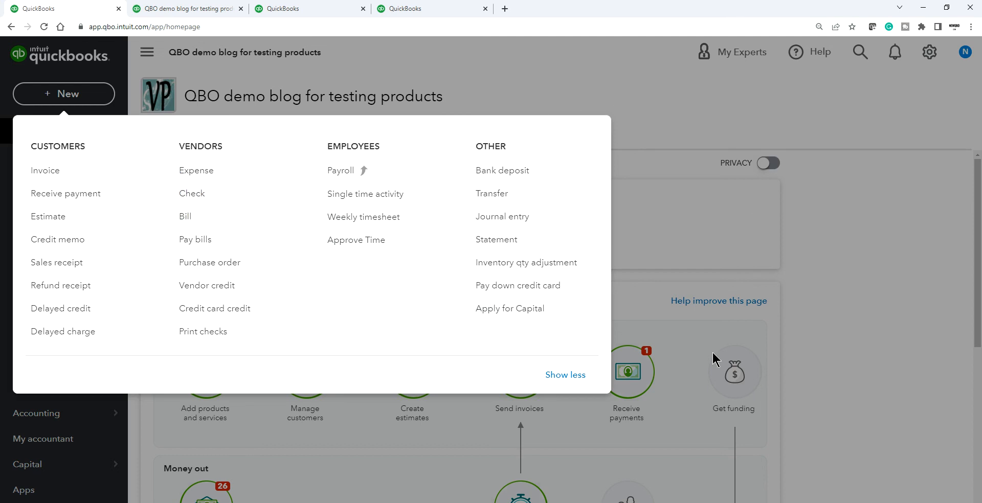
key(alt+Tab)
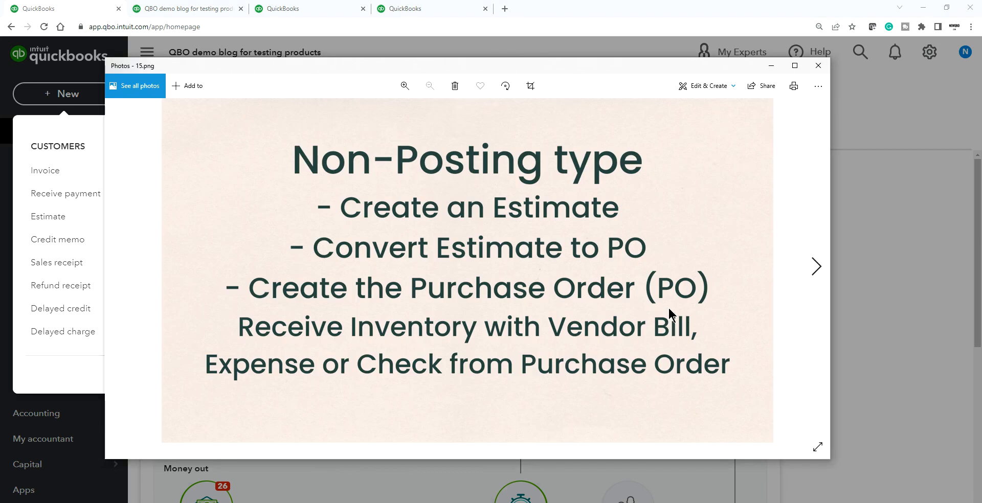
click(815, 266)
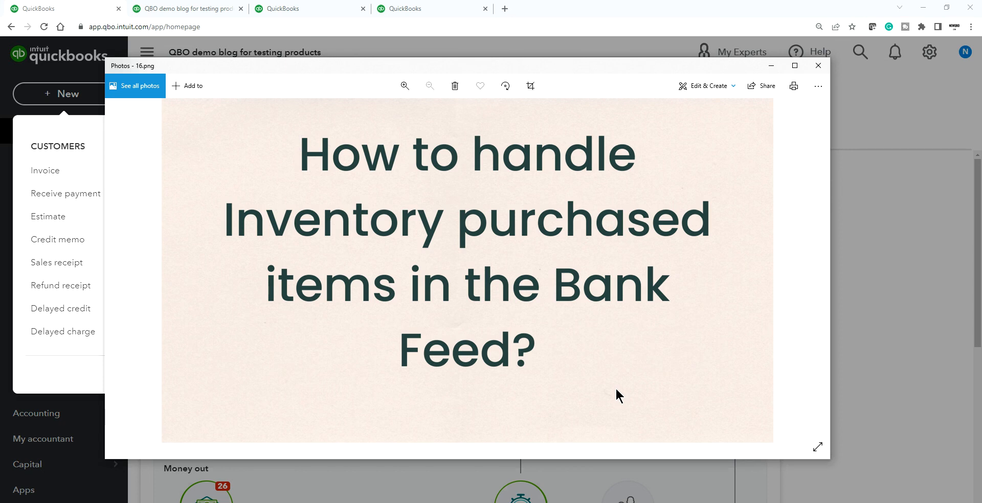
click(905, 297)
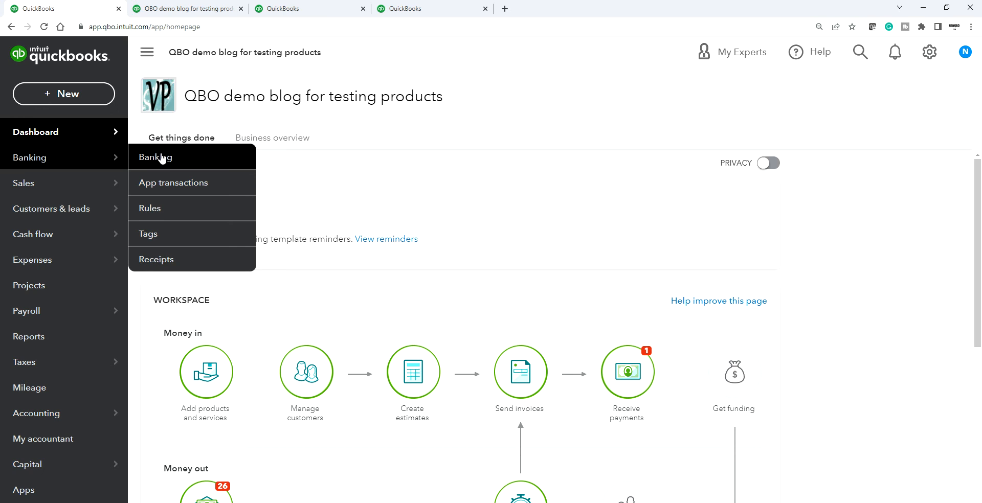
- Open the Banking page and locate the amazon transaction in the Bank of New York For review list
click(161, 160)
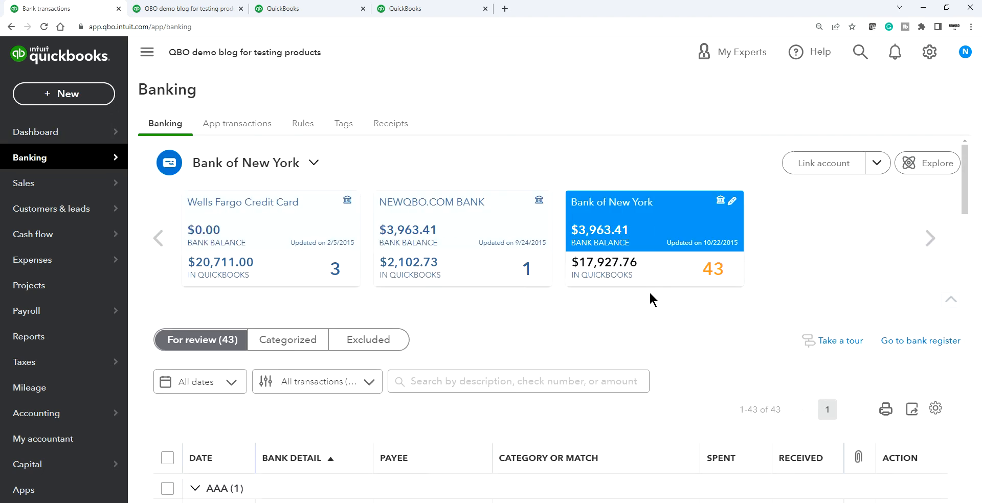
scroll(648, 294, down, 8)
scroll(649, 296, up, 2)
scroll(651, 298, down, 1)
scroll(650, 297, up, 4)
scroll(650, 296, down, 4)
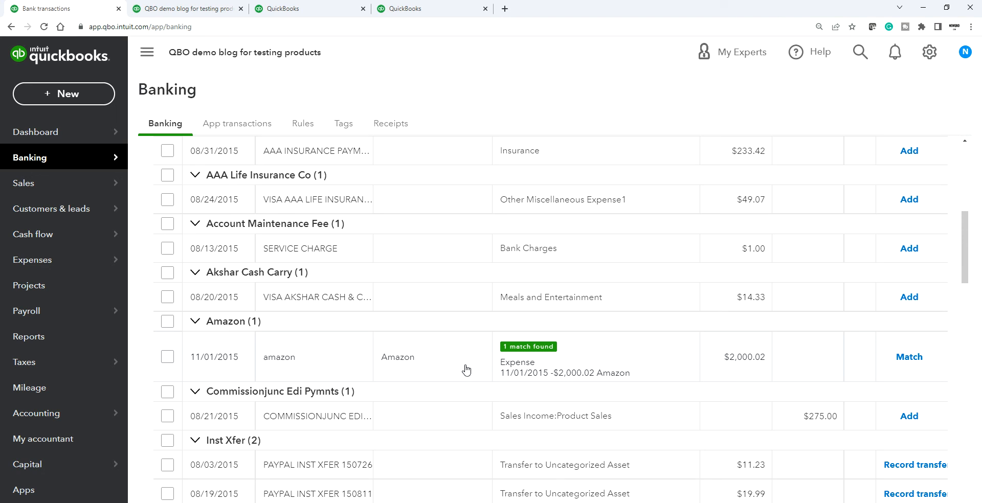
- Expand the amazon bank transaction, open its matching expense record, and hide the Add to Expense suggestions
click(594, 362)
scroll(607, 385, down, 1)
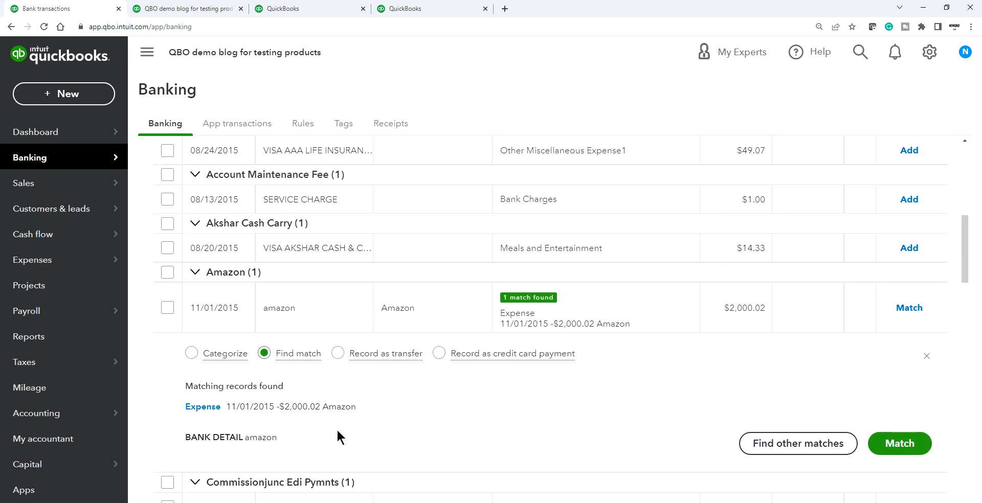
click(200, 405)
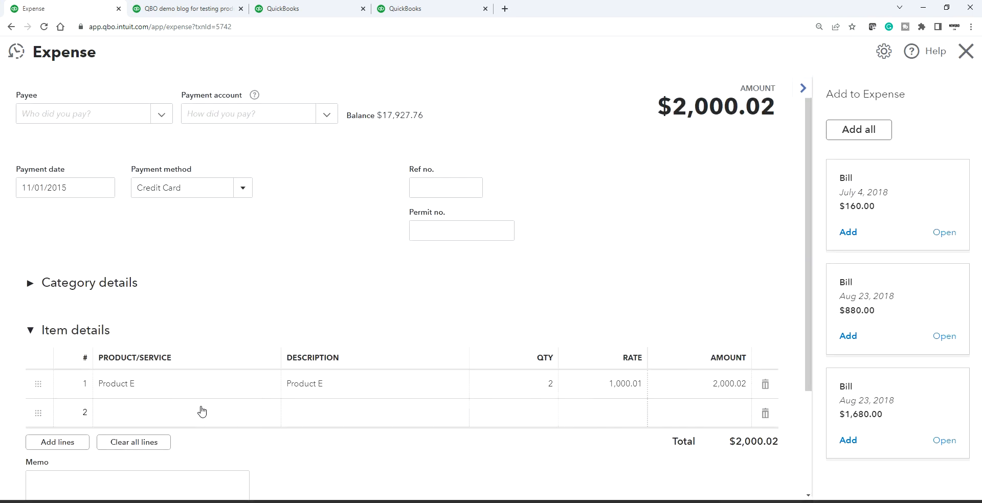
click(801, 89)
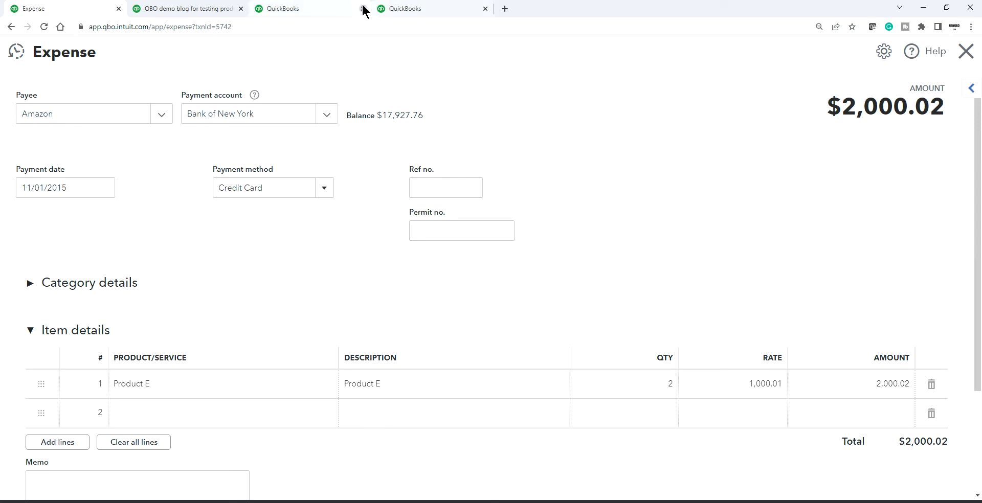
- In the third browser tab, find the amazon transaction in the bank feed and expand it to examine its match details
click(296, 7)
scroll(667, 379, down, 6)
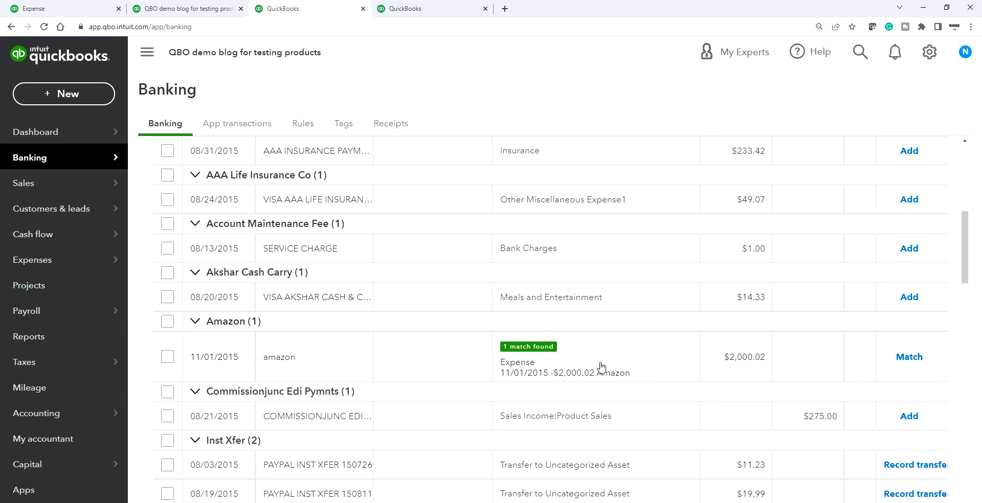
scroll(617, 366, up, 2)
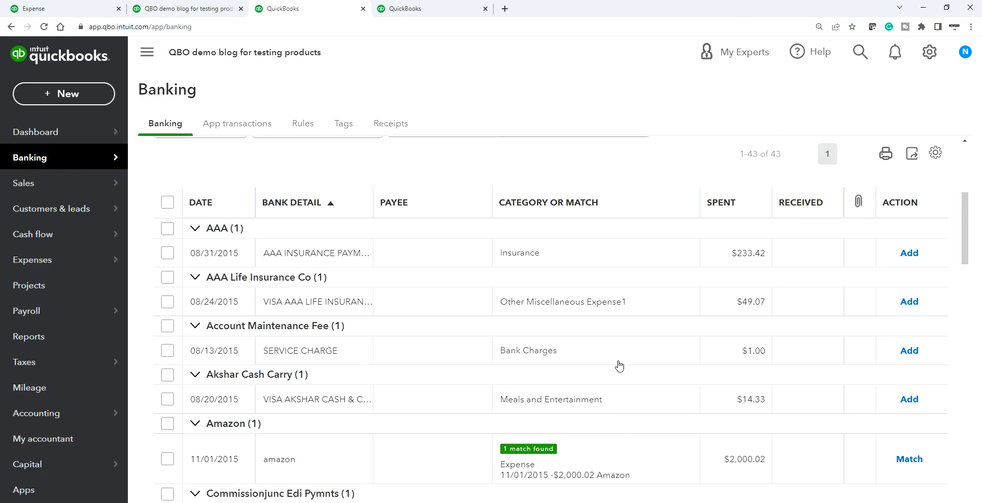
scroll(618, 366, down, 1)
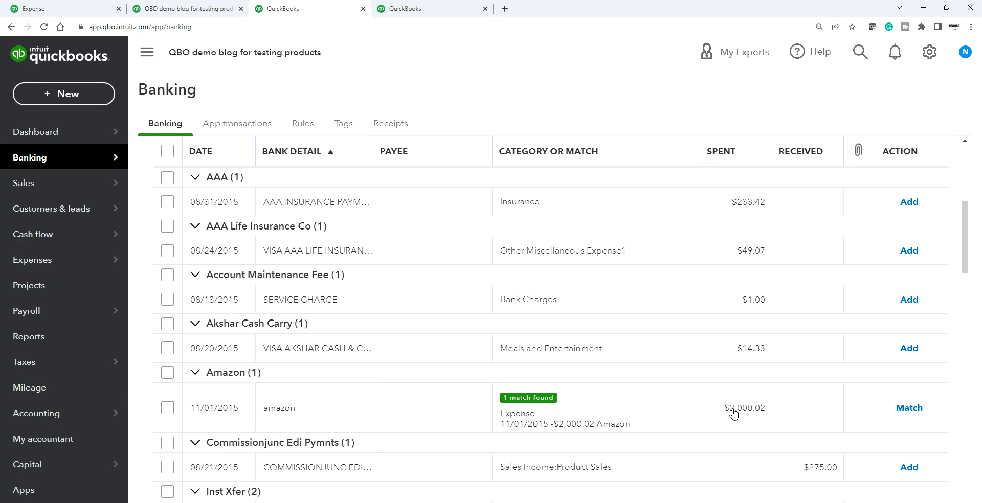
click(523, 414)
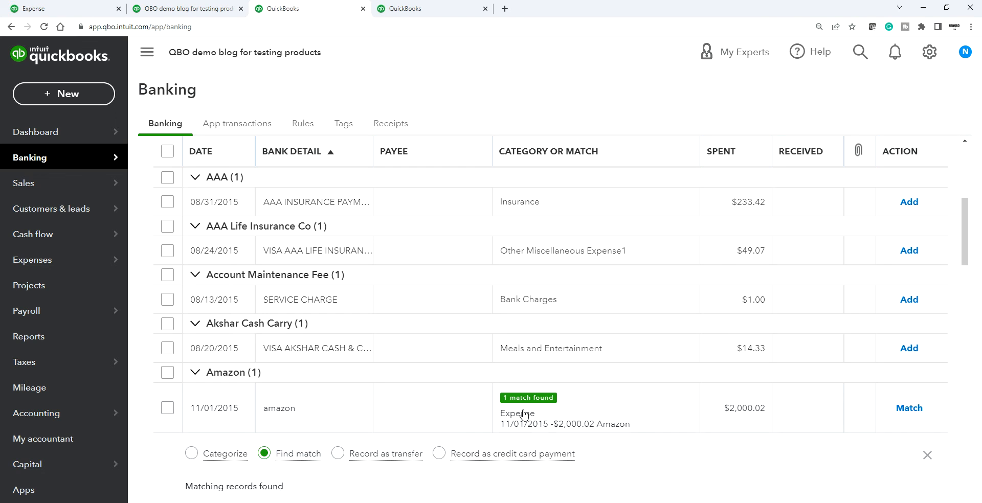
scroll(563, 435, down, 2)
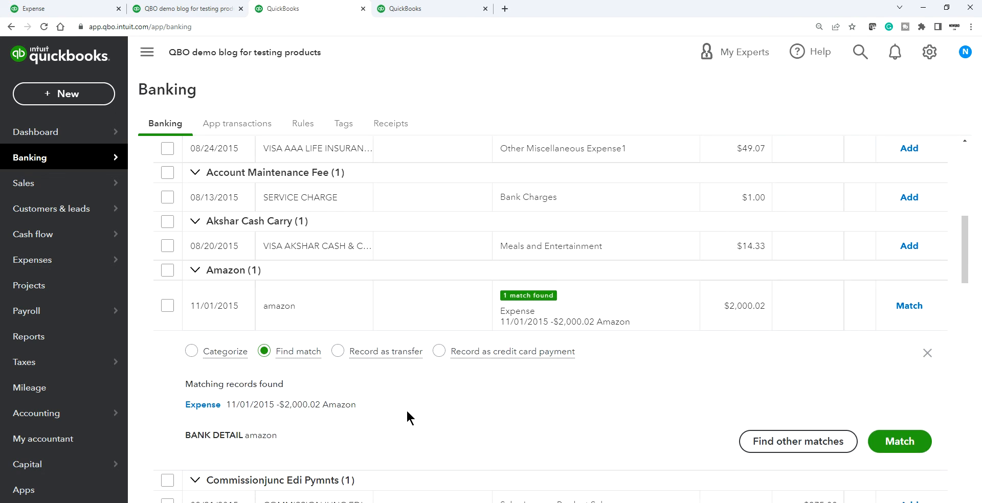
scroll(407, 412, down, 1)
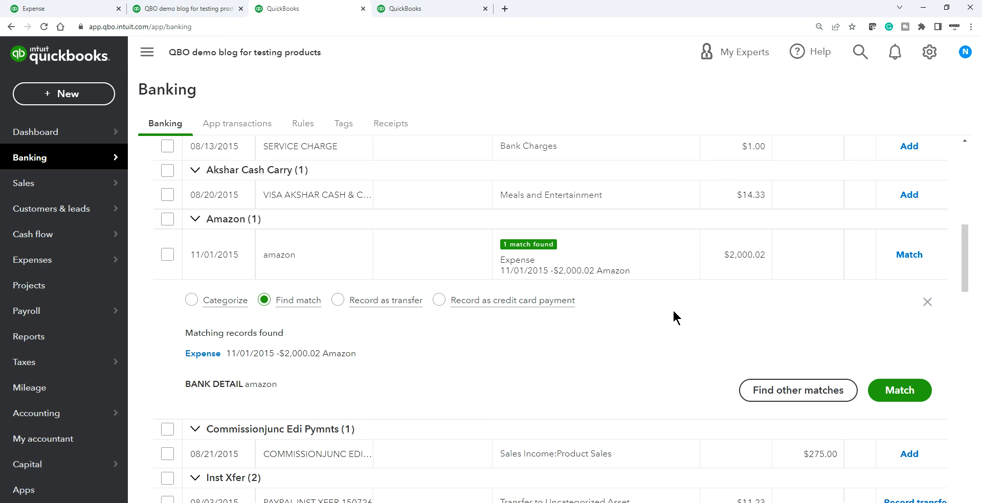
scroll(673, 311, up, 2)
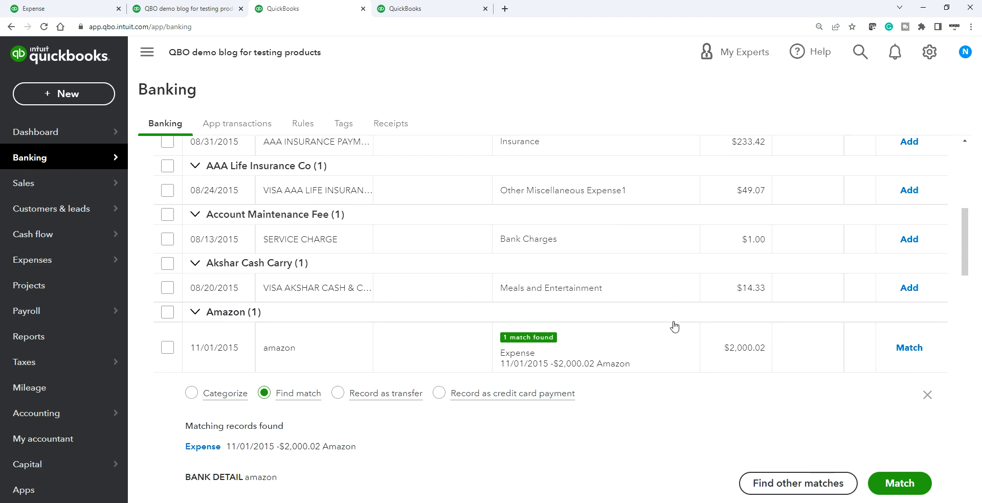
scroll(674, 326, down, 1)
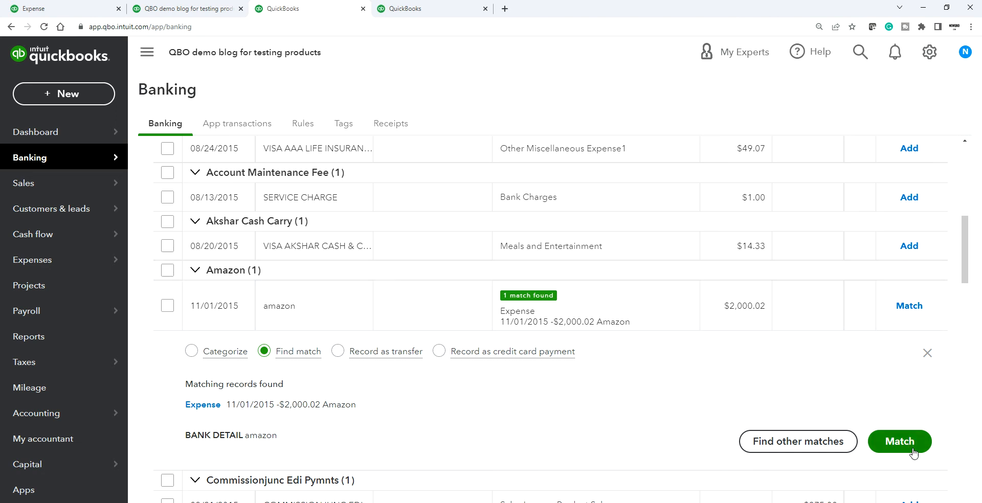
- Start a new expense and open the 11/01/2015 Amazon expense from the recent expenses
click(72, 86)
click(204, 174)
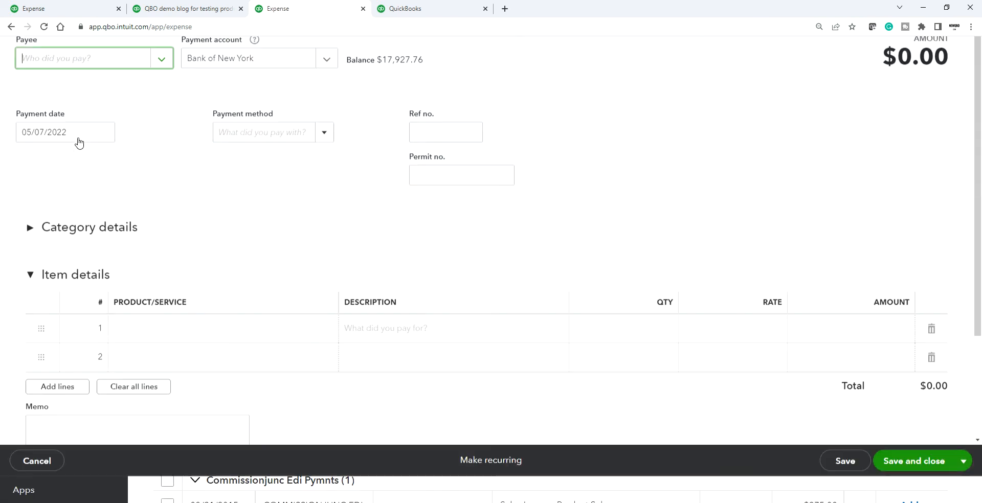
click(16, 52)
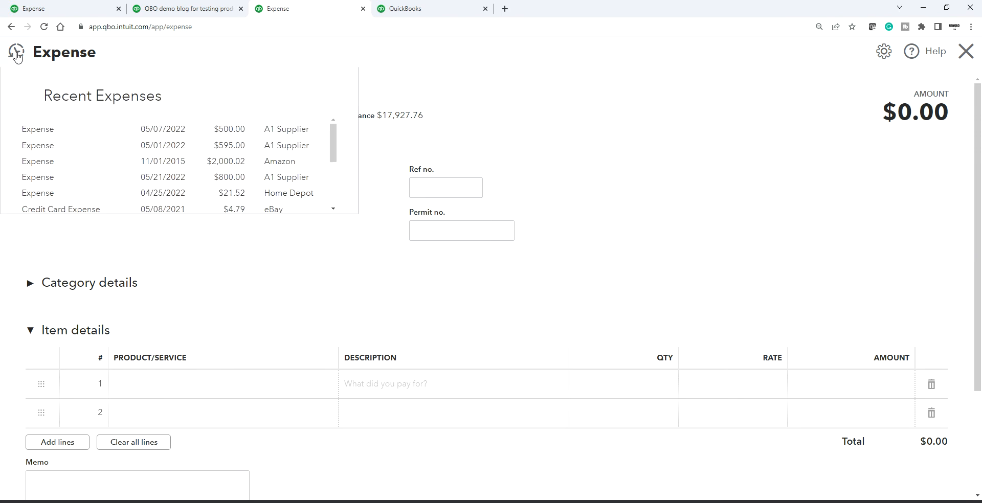
click(185, 161)
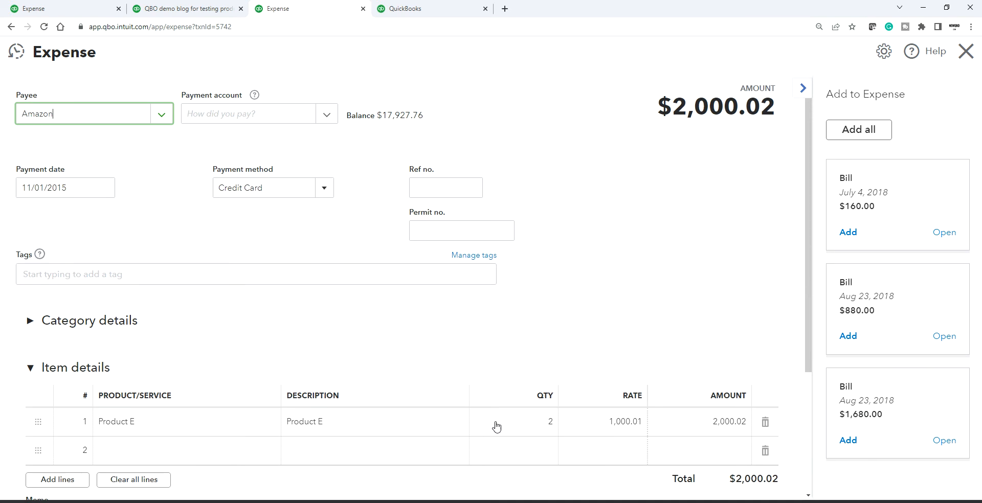
- Hide the Add to Expense suggestions, close the Amazon expense, and match the 11/01/2015 amazon bank transaction to it
click(803, 89)
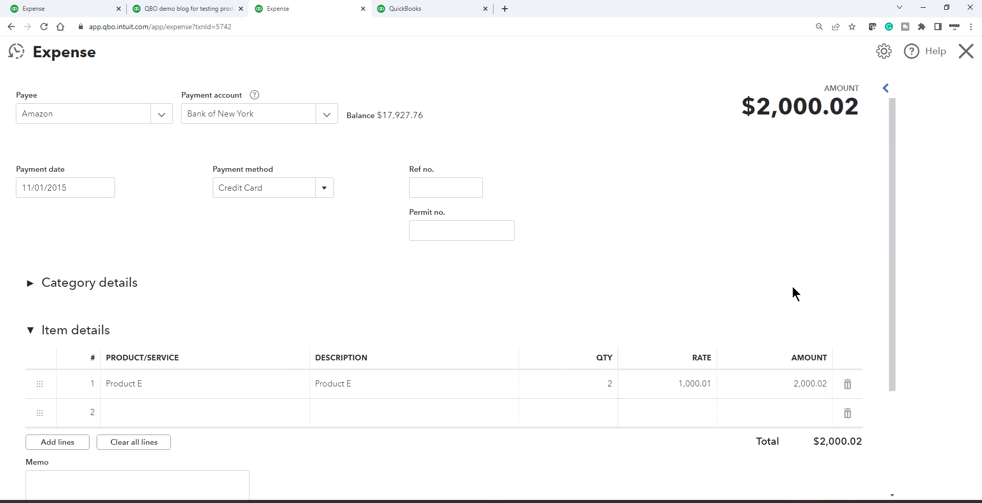
click(965, 51)
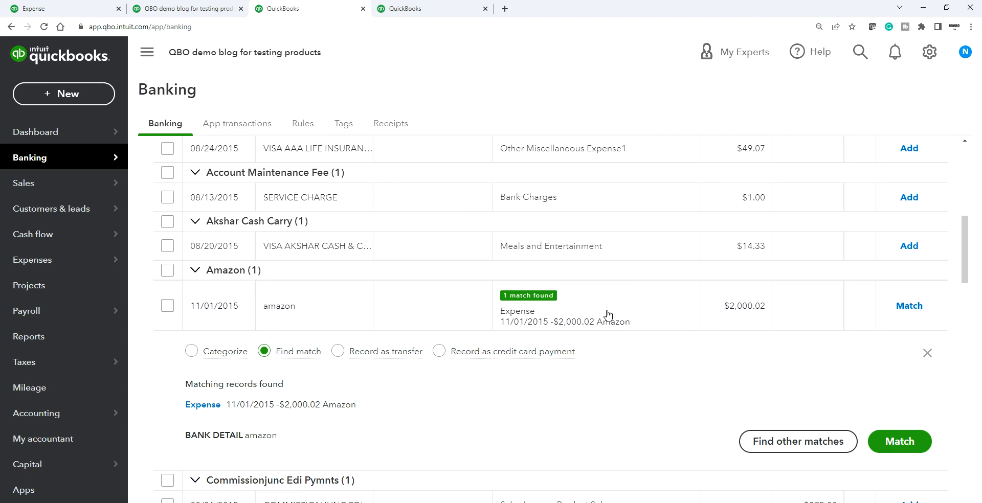
click(914, 308)
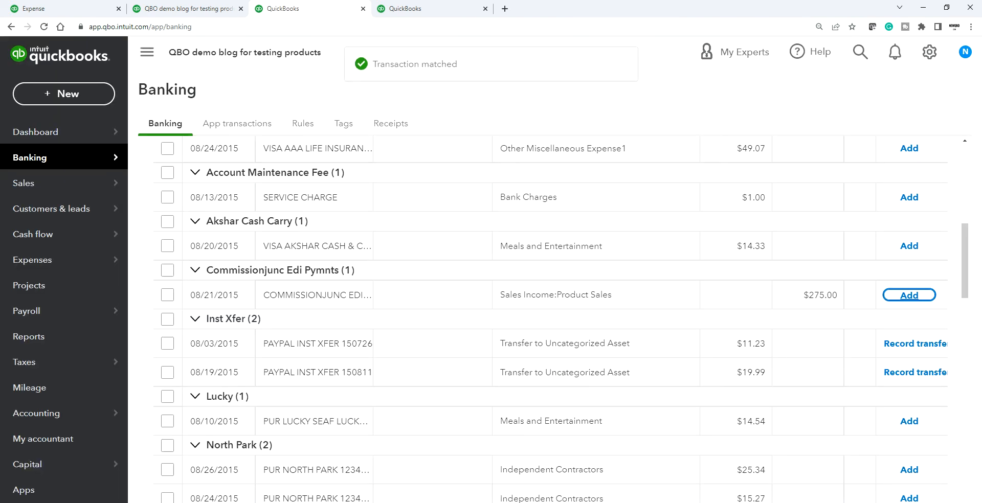
- Switch to Photos and advance to the Running Inventory Reports slide
click(567, 473)
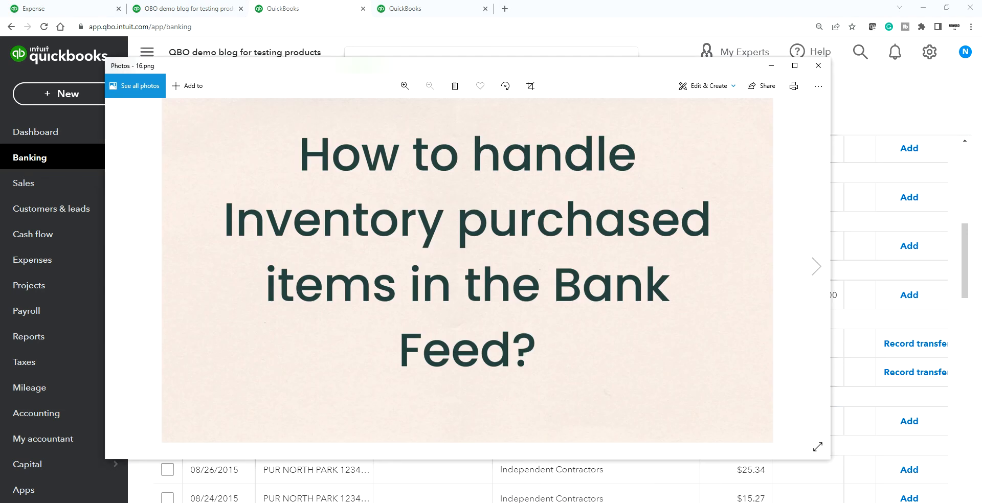
click(815, 270)
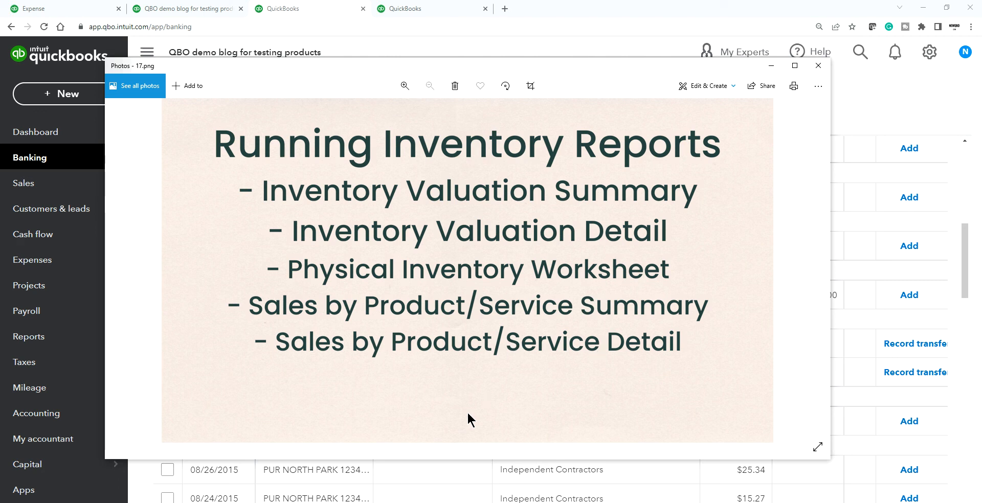
- Return to the fourth browser tab, search the reports for "inventory", and open the Inventory Valuation Detail report
click(426, 9)
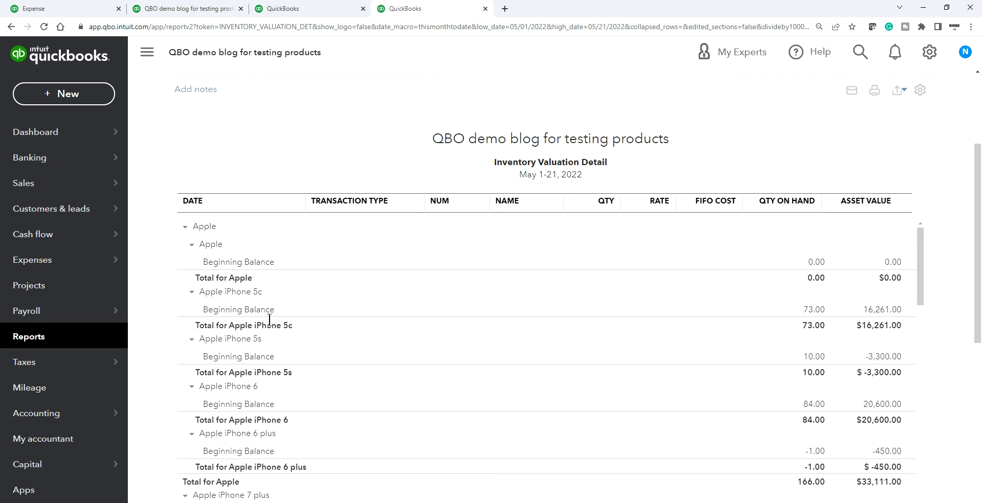
scroll(557, 200, up, 2)
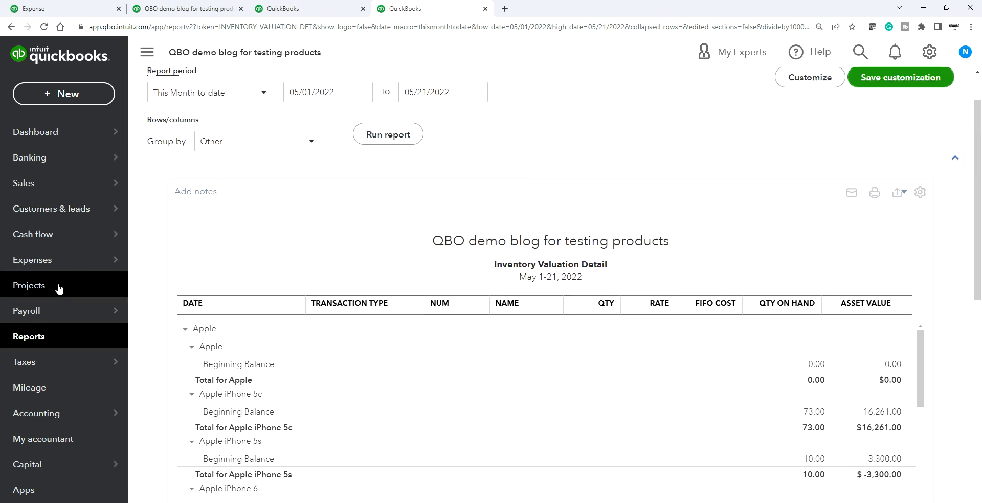
click(28, 337)
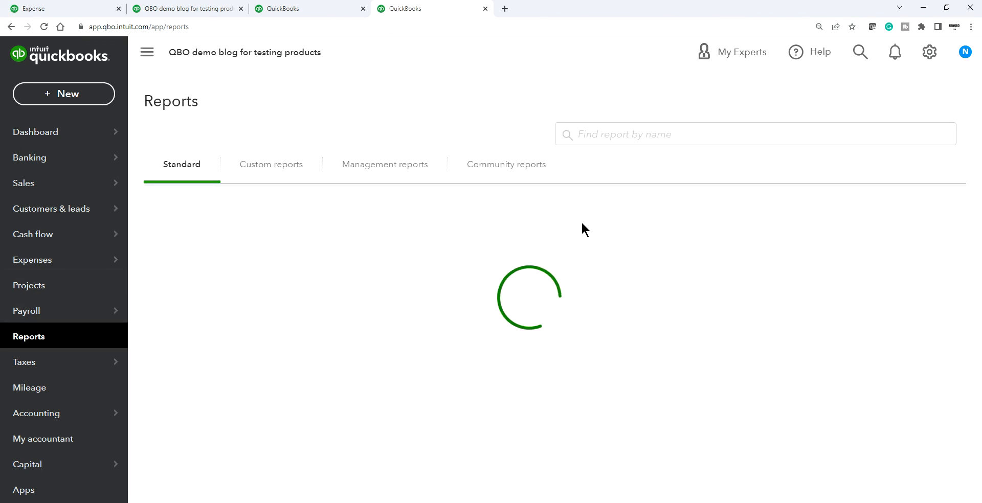
click(601, 134)
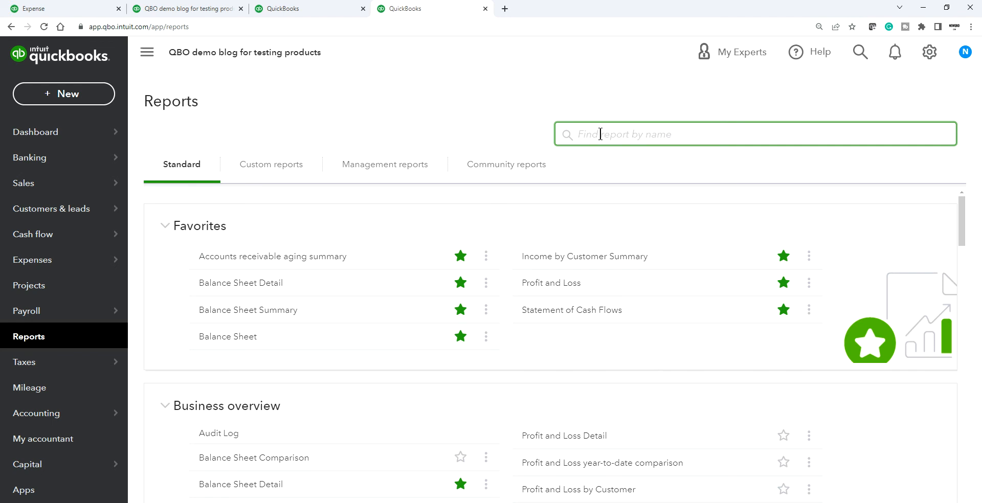
text(invenotry)
key(BackSpace)
key(BackSpace)
key(BackSpace)
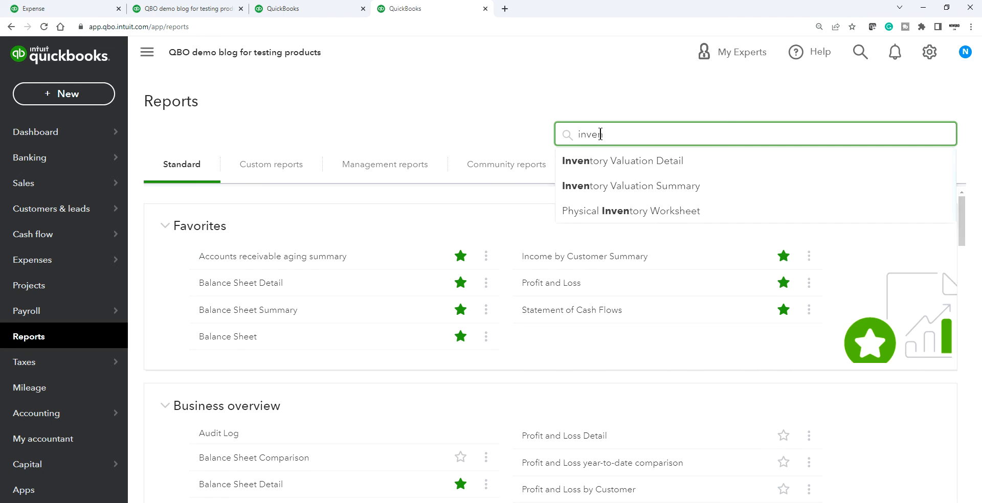
text(tory)
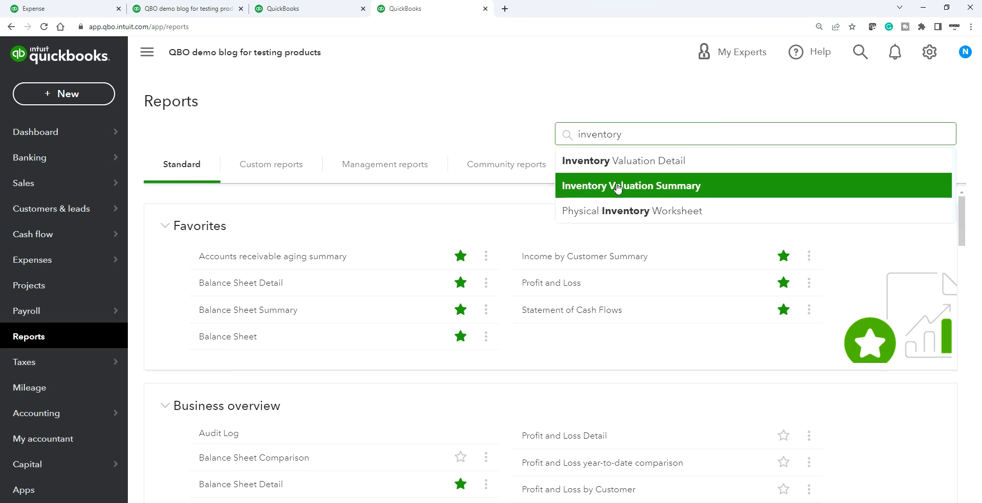
click(620, 165)
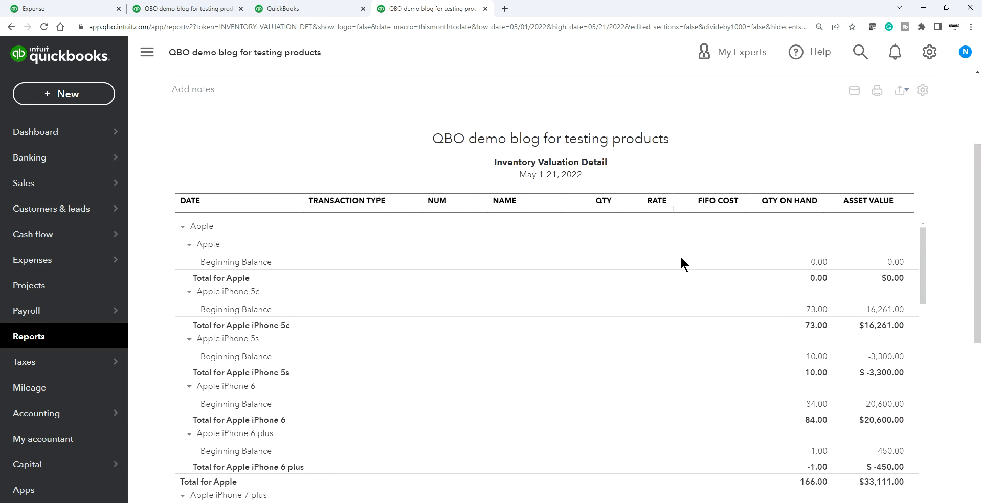
- Examine the Inventory Valuation Detail report's transactions, quantities on hand and asset values for the gadgets and products
scroll(685, 296, down, 5)
scroll(688, 302, down, 5)
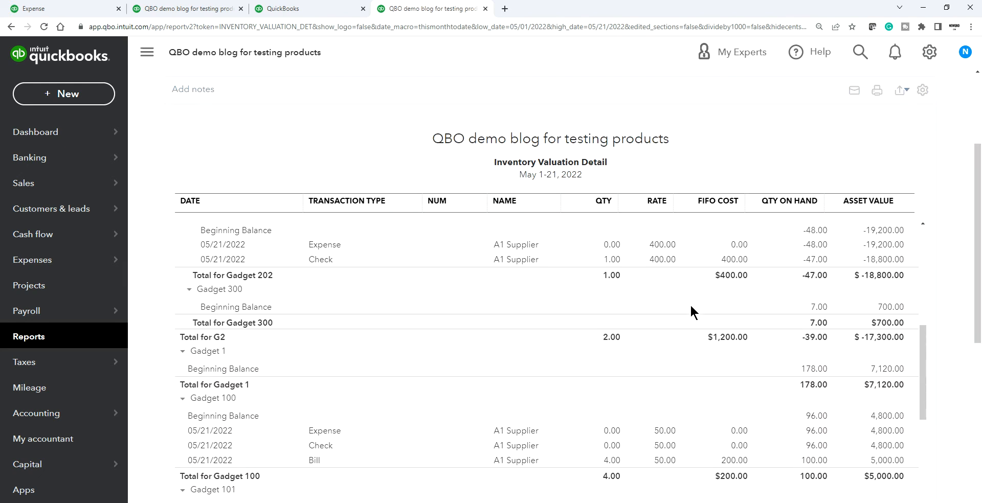
scroll(558, 386, down, 5)
scroll(571, 385, down, 5)
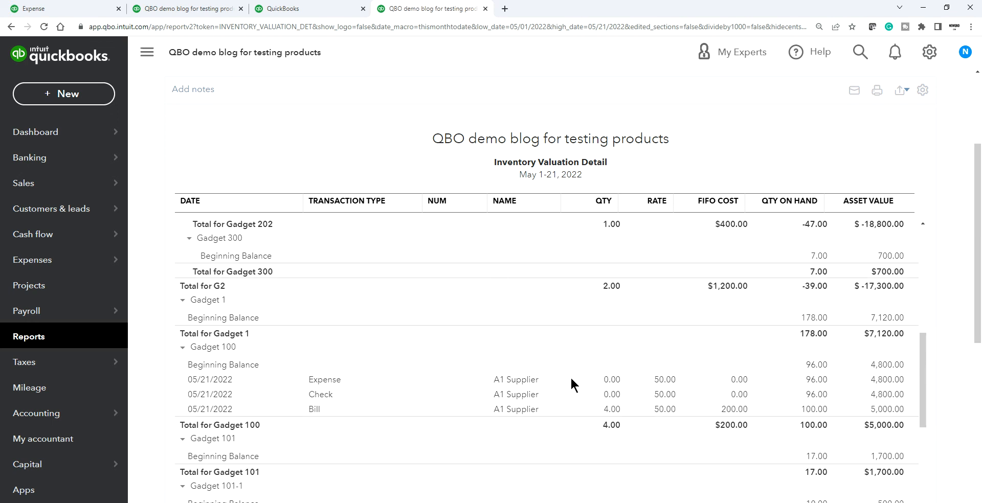
scroll(571, 379, down, 10)
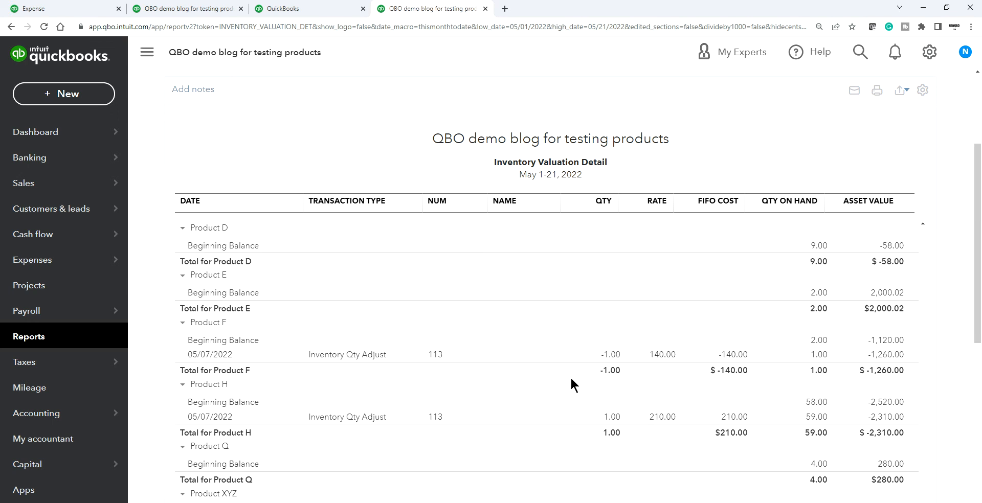
scroll(571, 380, up, 6)
scroll(572, 377, up, 10)
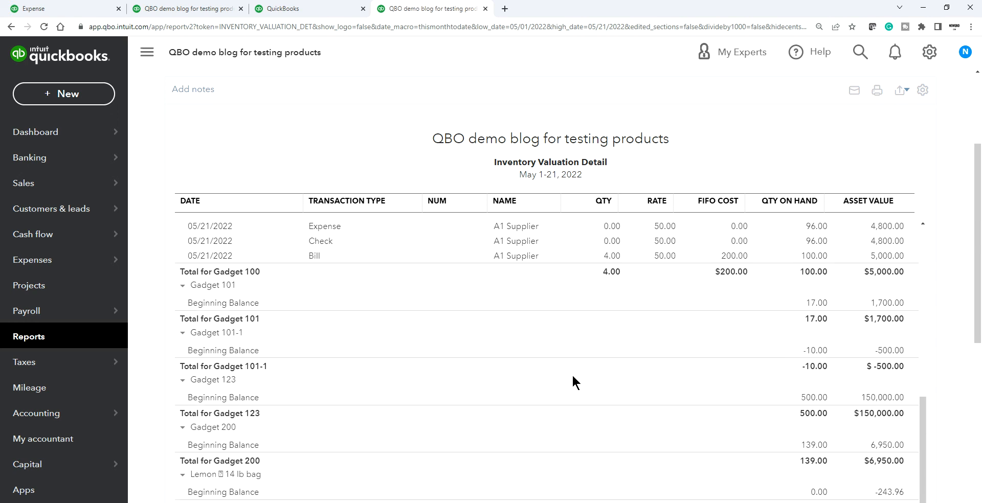
scroll(573, 377, down, 2)
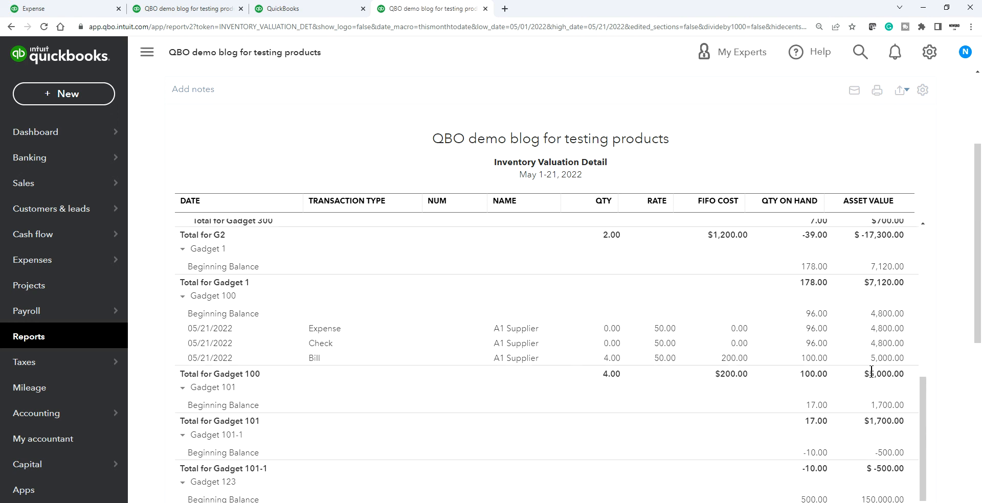
scroll(468, 305, up, 8)
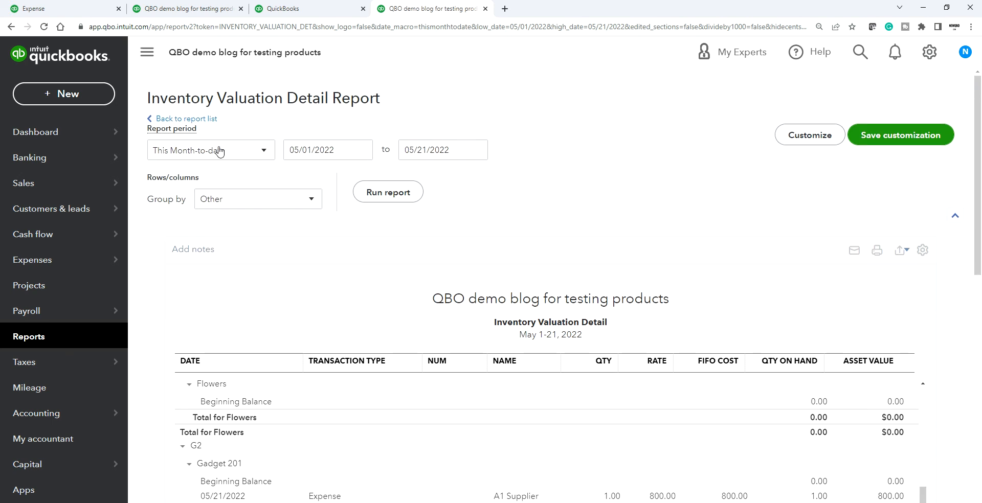
- Return to the report list, find and open the Inventory Valuation Summary report, and review its quantities, asset values and average costs
click(192, 119)
click(610, 134)
text(inve)
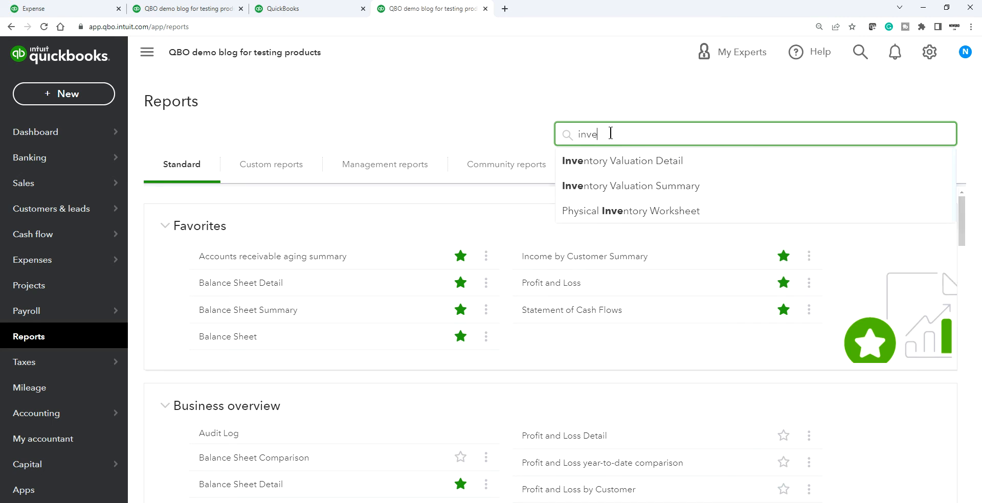
click(605, 185)
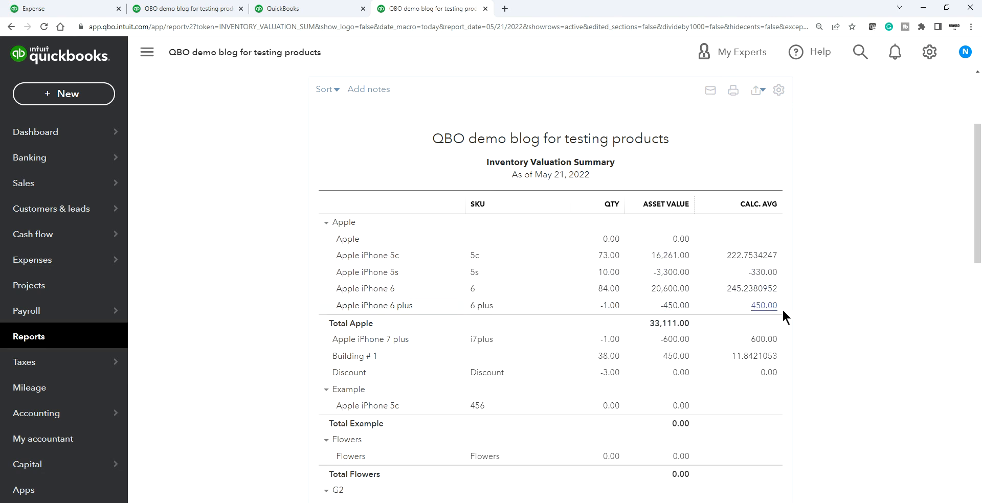
scroll(753, 382, down, 3)
scroll(731, 379, down, 4)
scroll(731, 378, up, 8)
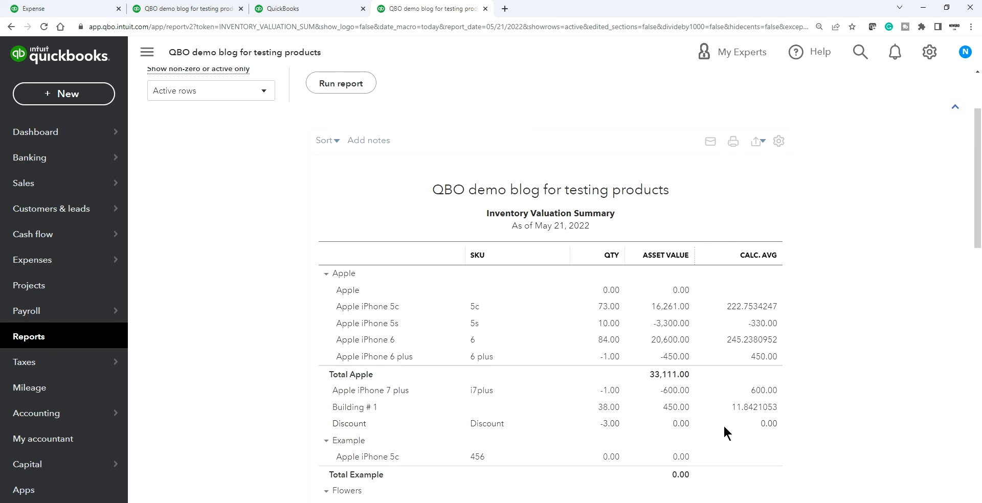
scroll(723, 424, down, 5)
scroll(723, 425, down, 14)
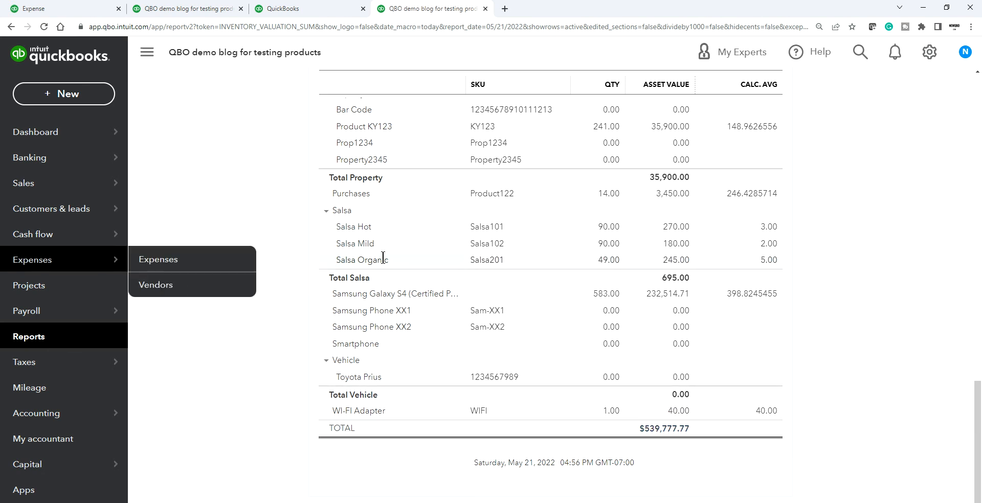
scroll(612, 258, up, 15)
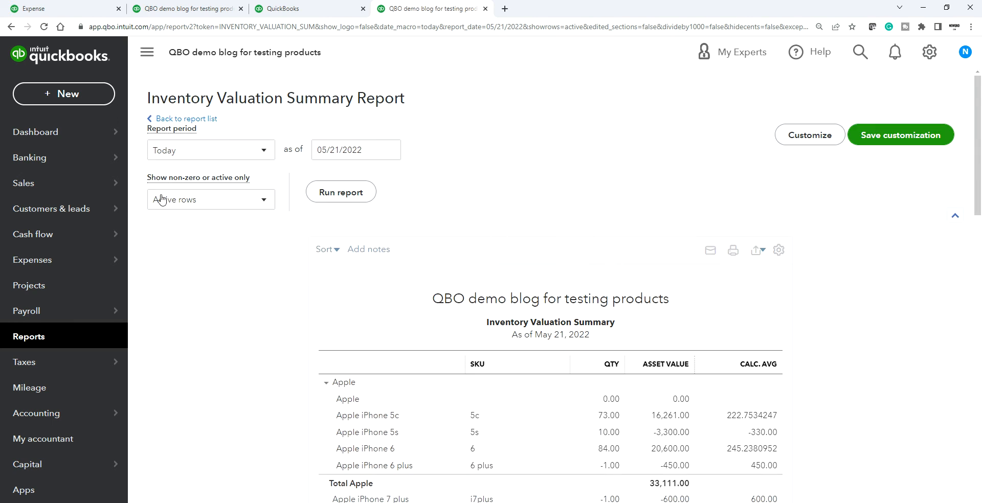
- Return to the report list, search for "inventory", open the Physical Inventory Worksheet, and review its quantity and physical count columns
click(203, 123)
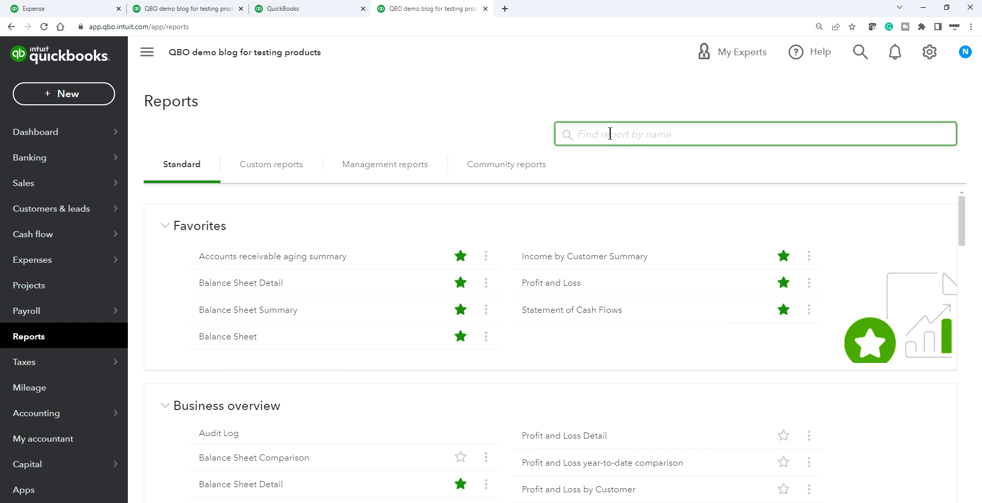
text(inv)
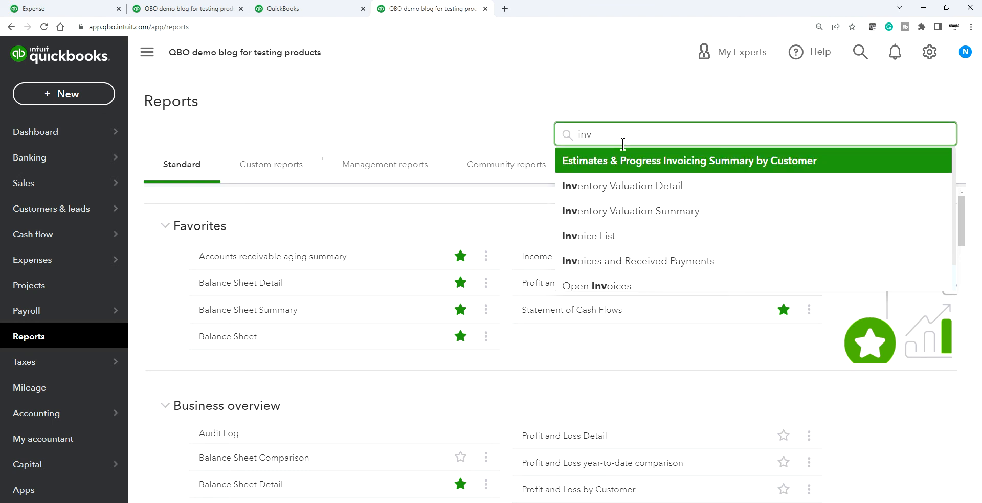
text(entory)
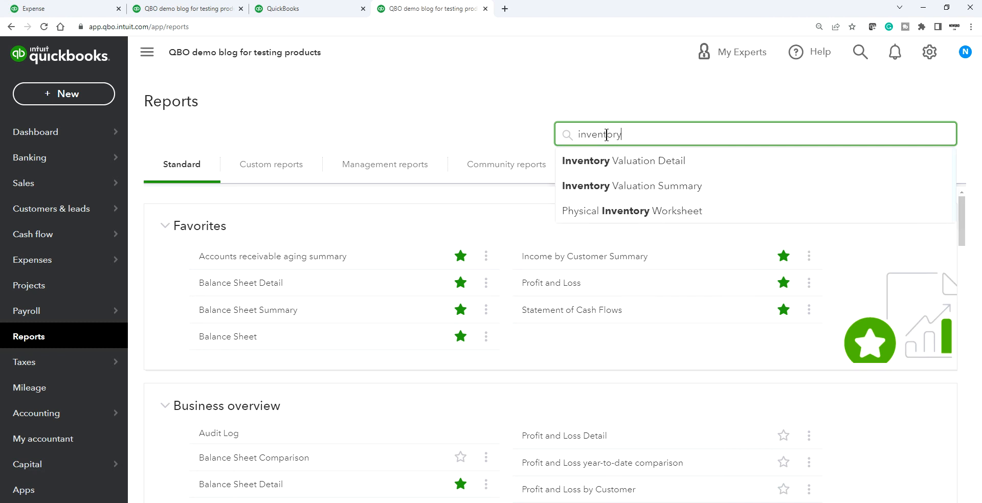
click(601, 207)
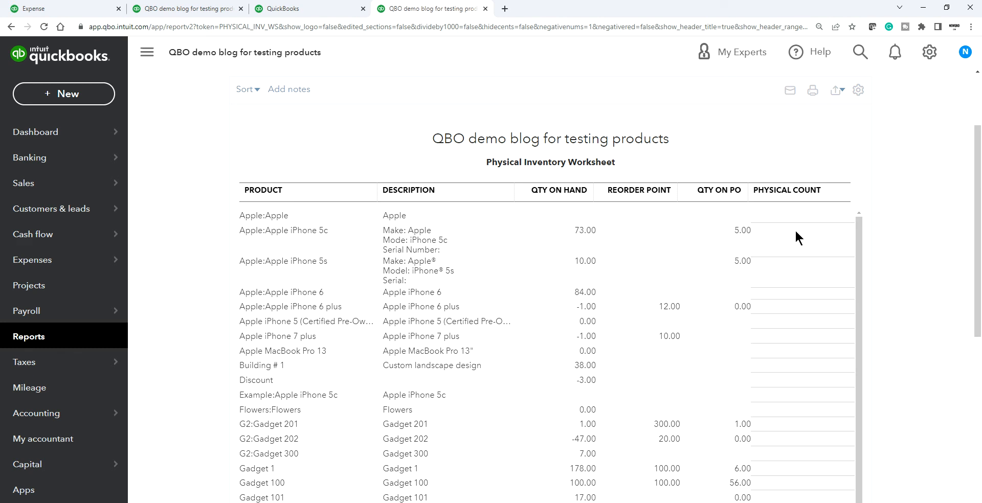
drag(780, 230, 795, 332)
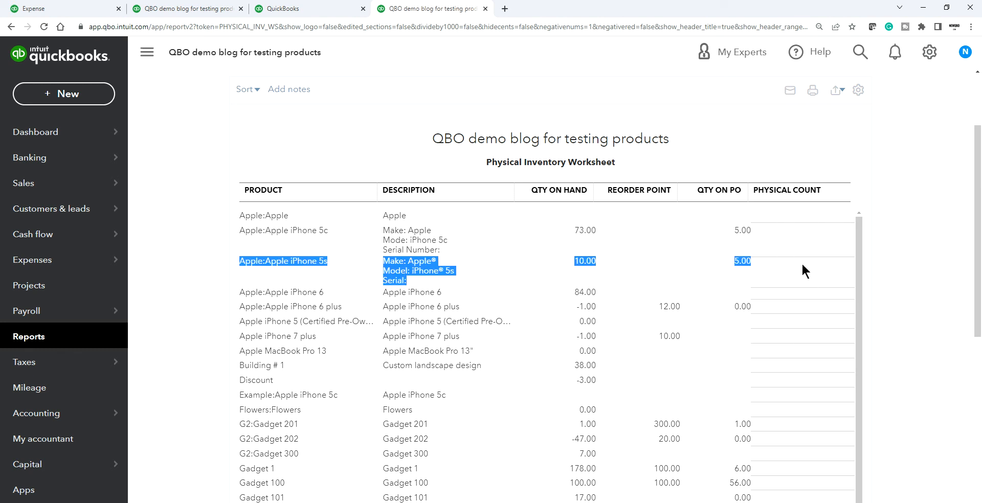
click(775, 246)
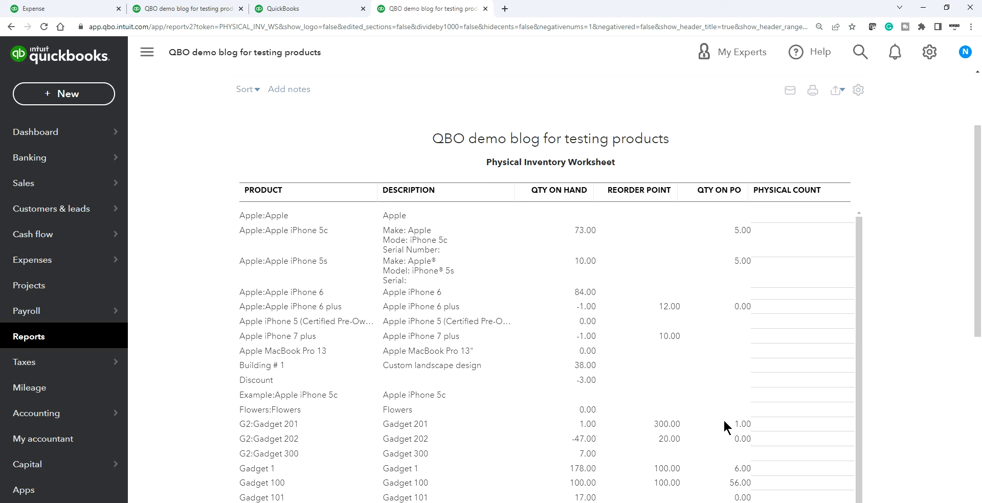
scroll(280, 398, down, 3)
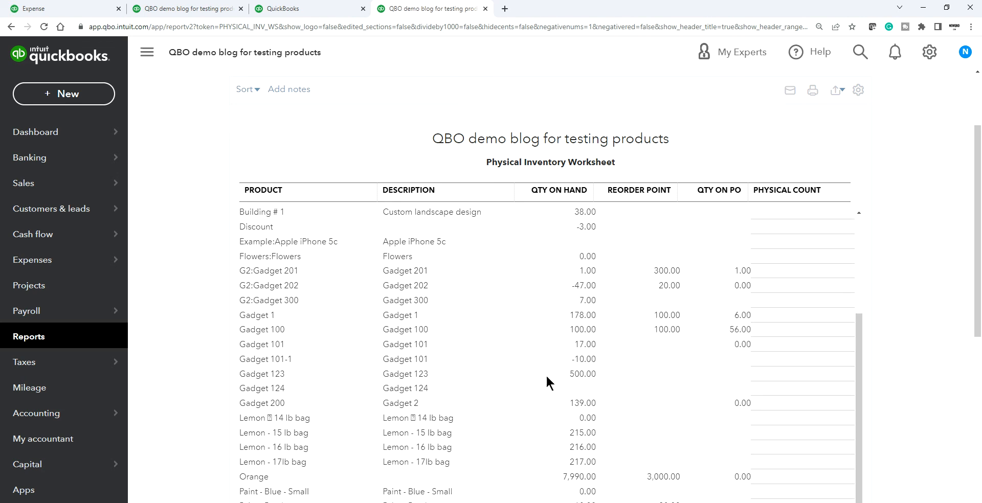
scroll(567, 343, up, 2)
scroll(904, 321, down, 5)
scroll(903, 322, up, 5)
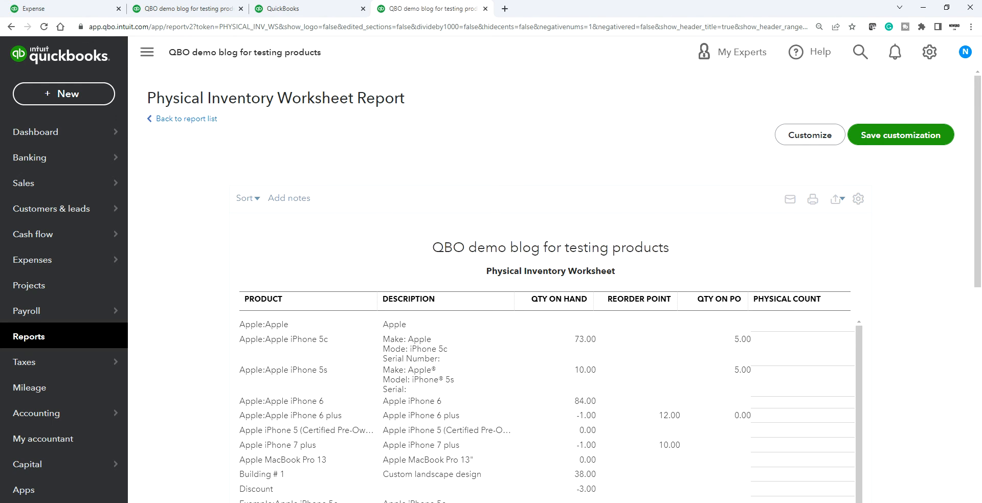
- Check the list of inventory reports, return to the report list, search for "sales", and open and review the Sales by Product/Service Summary report
key(alt+Tab)
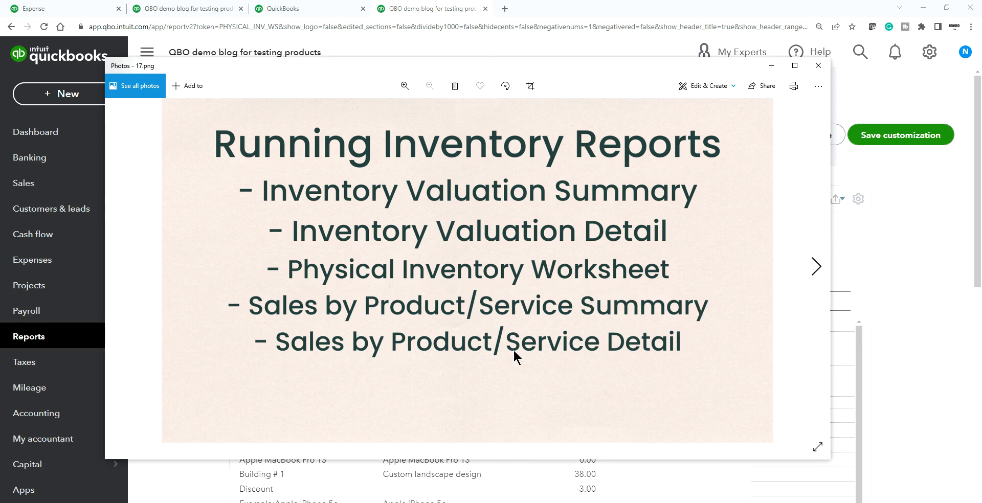
click(847, 256)
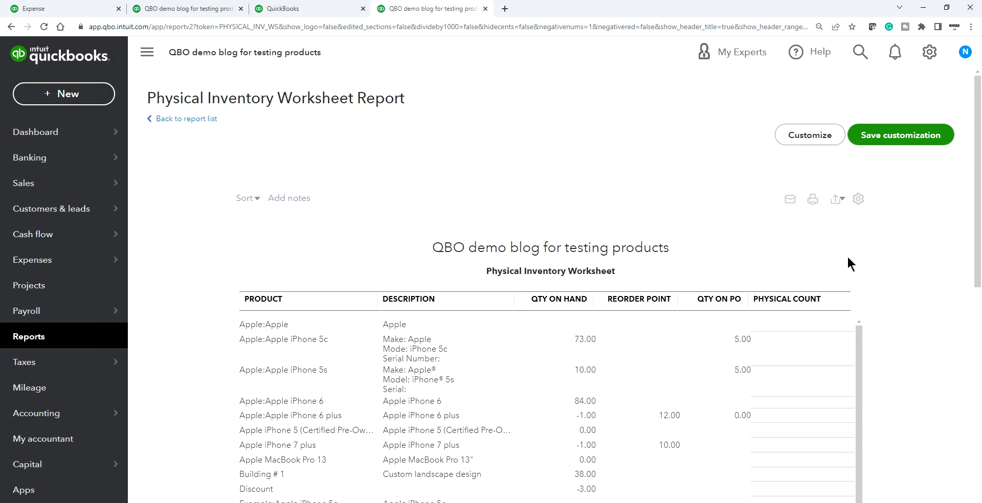
click(187, 120)
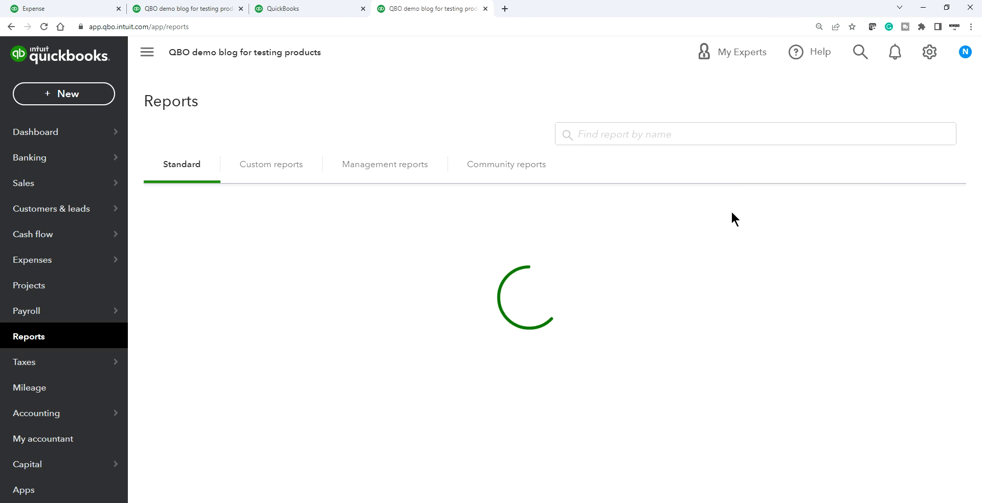
click(603, 134)
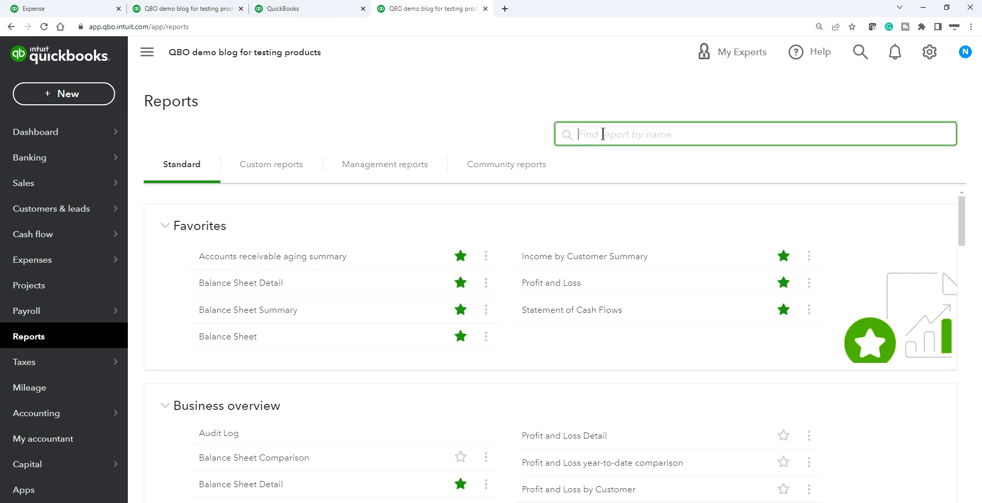
text(sales)
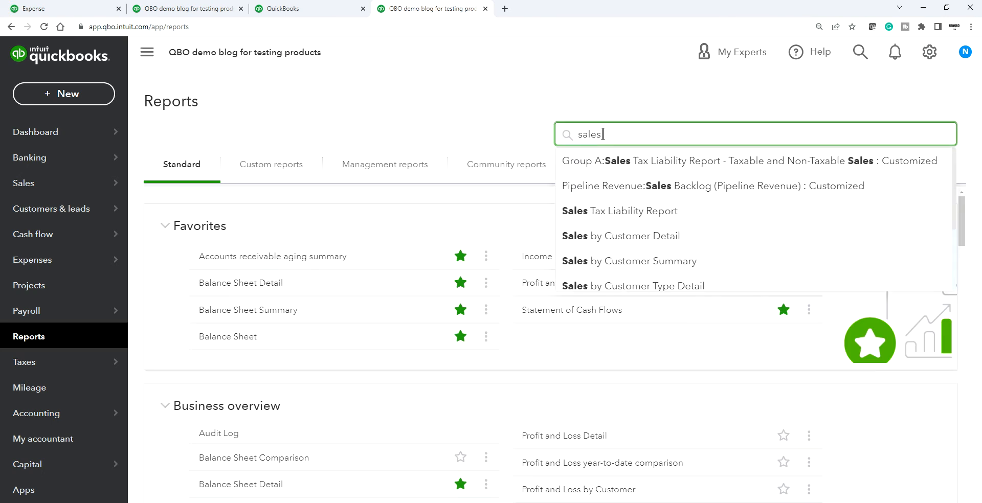
scroll(700, 234, down, 2)
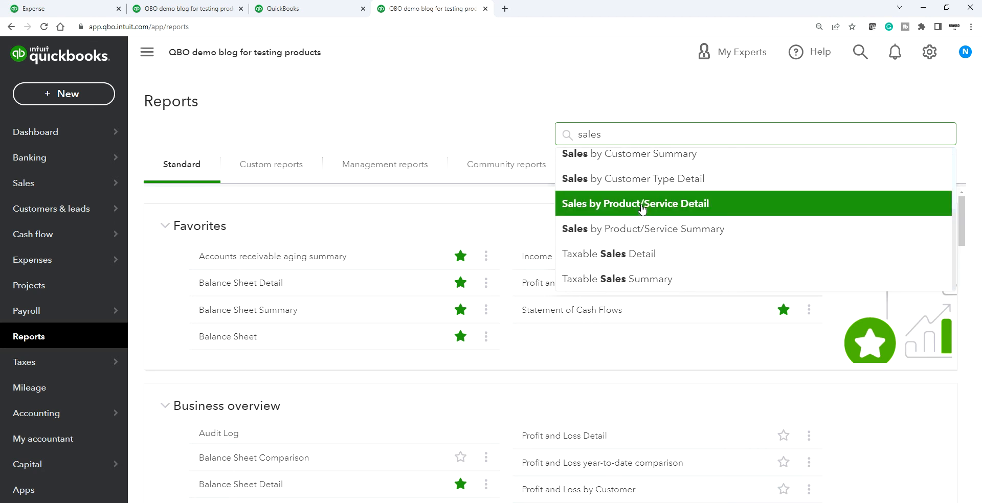
click(640, 229)
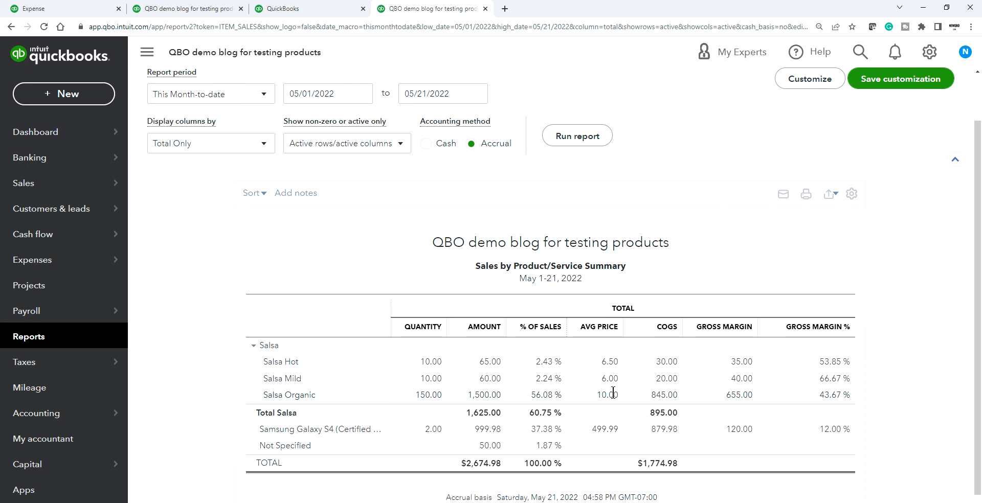
scroll(325, 394, down, 1)
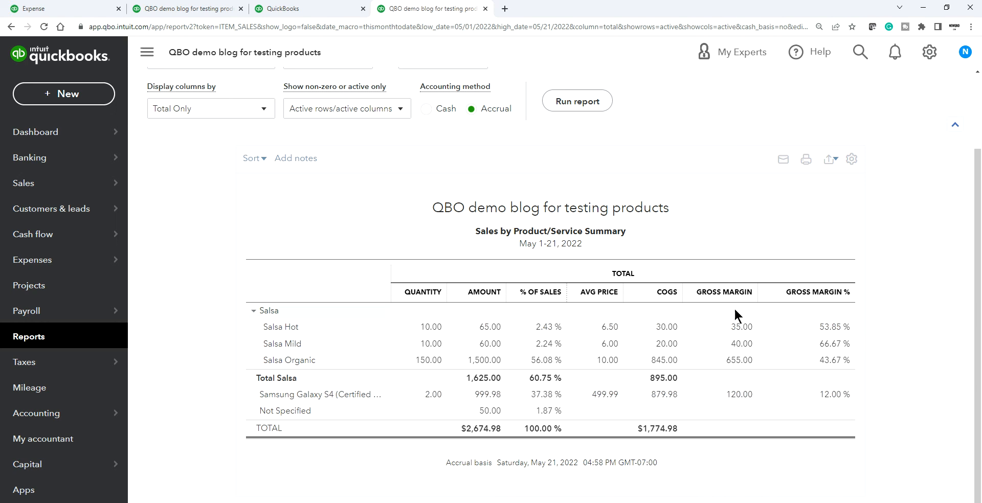
scroll(518, 167, up, 2)
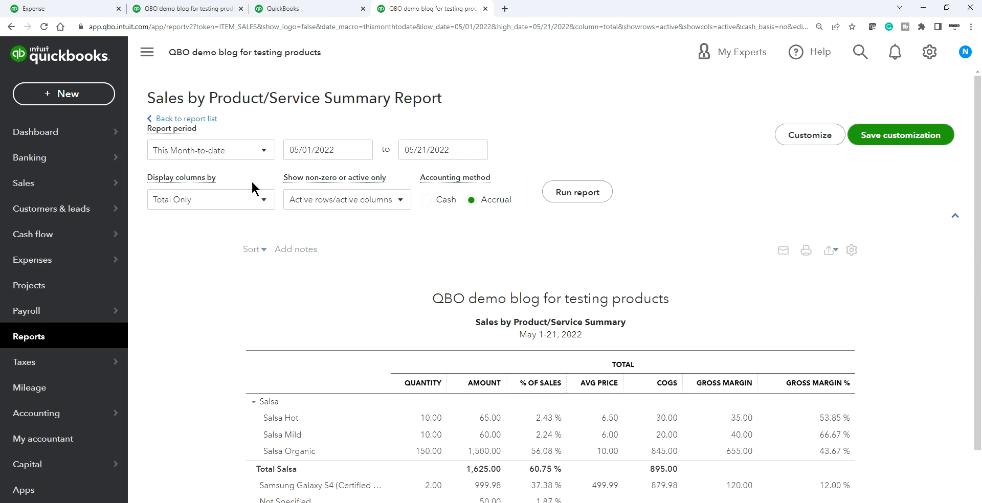
- Return to the report list, search for "sales", and open the Sales by Product/Service Detail report
click(195, 120)
click(623, 131)
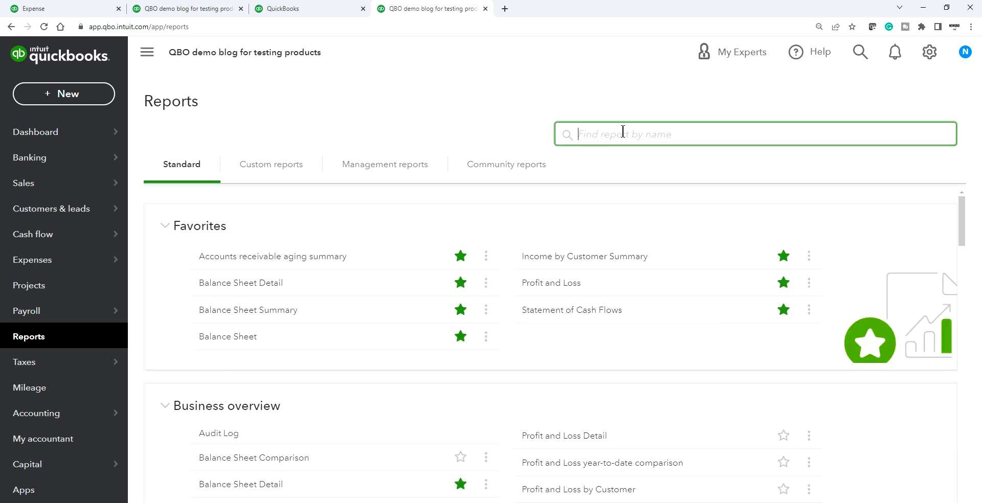
text(sales)
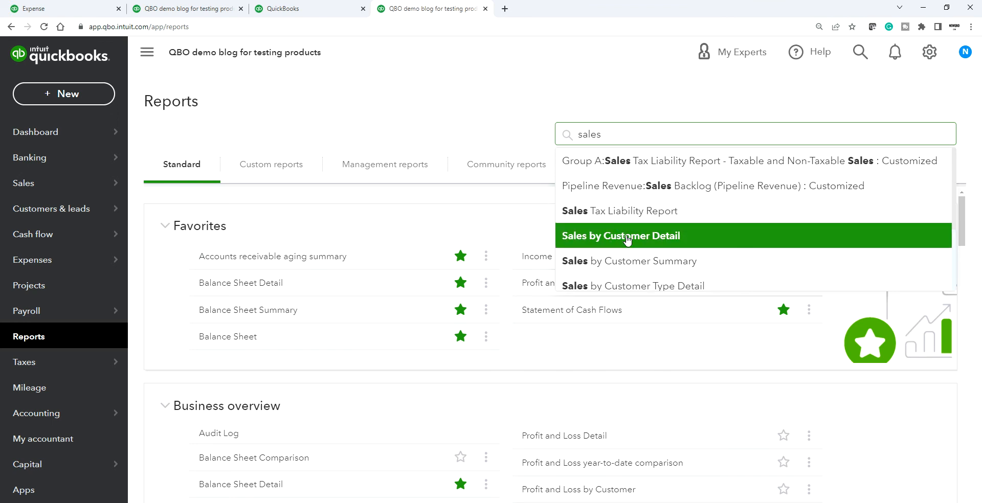
scroll(636, 184, down, 2)
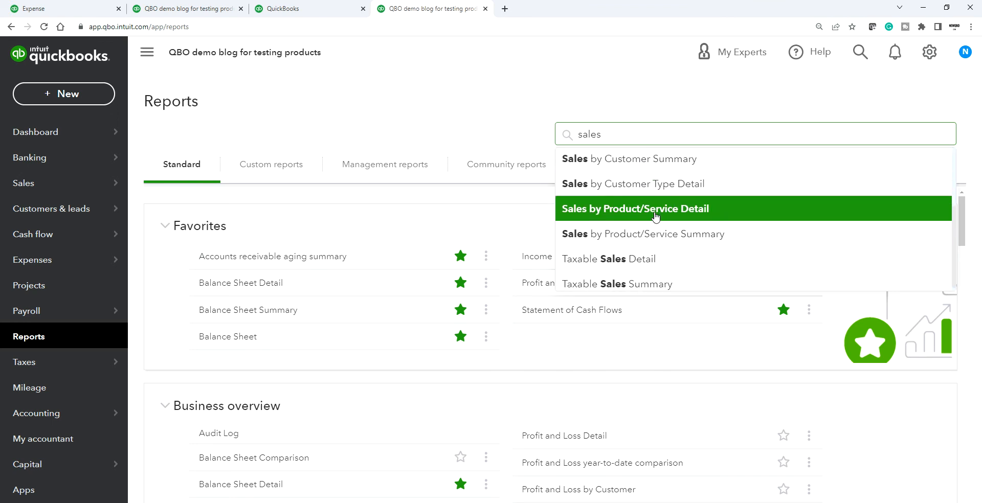
click(656, 209)
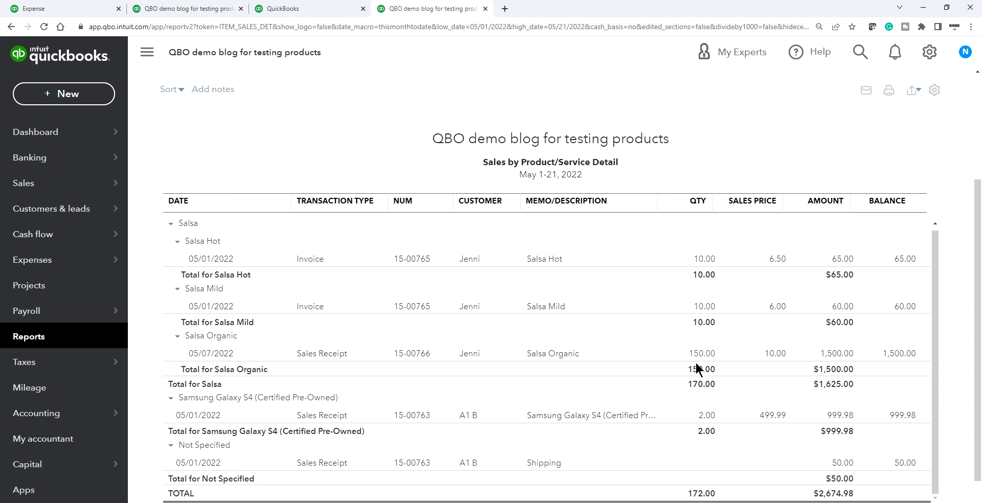
- Open and close the Salsa Hot invoice from the detail report, and review the report's transactions, quantities and sales prices
scroll(726, 393, down, 2)
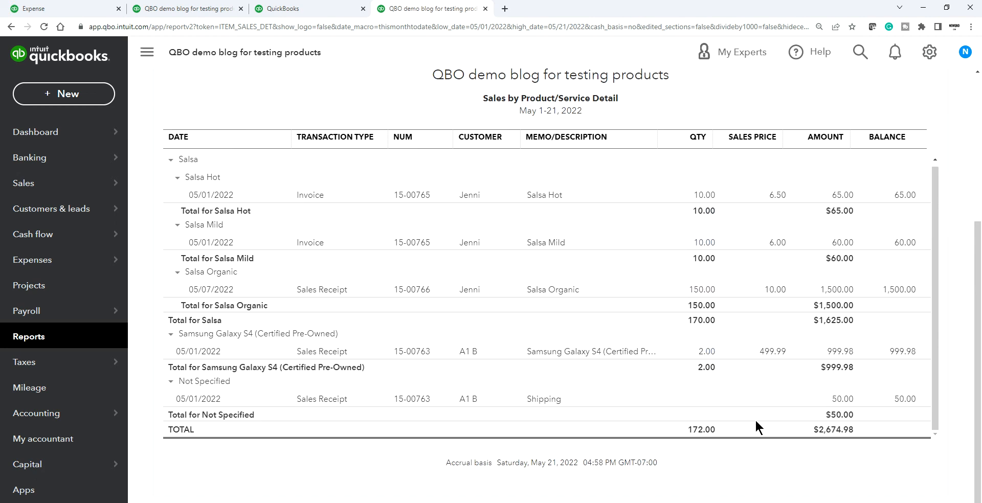
click(704, 196)
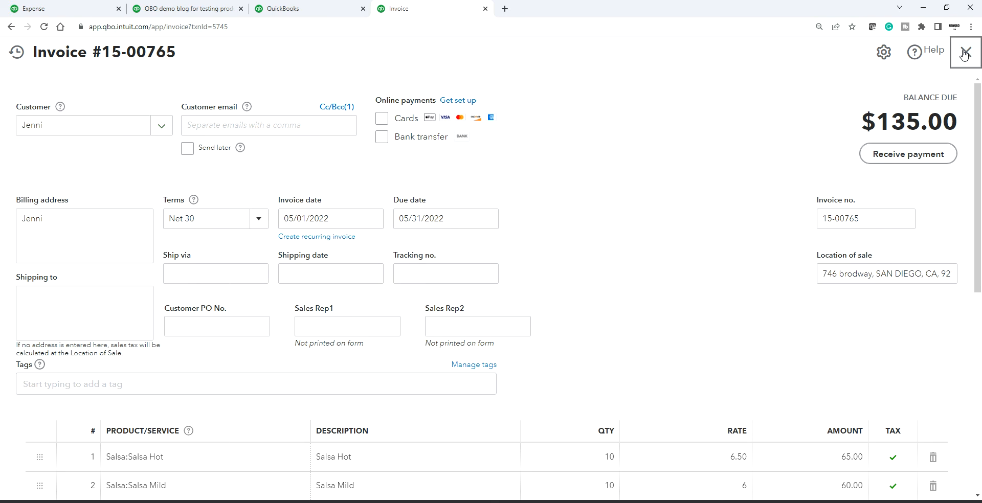
click(966, 51)
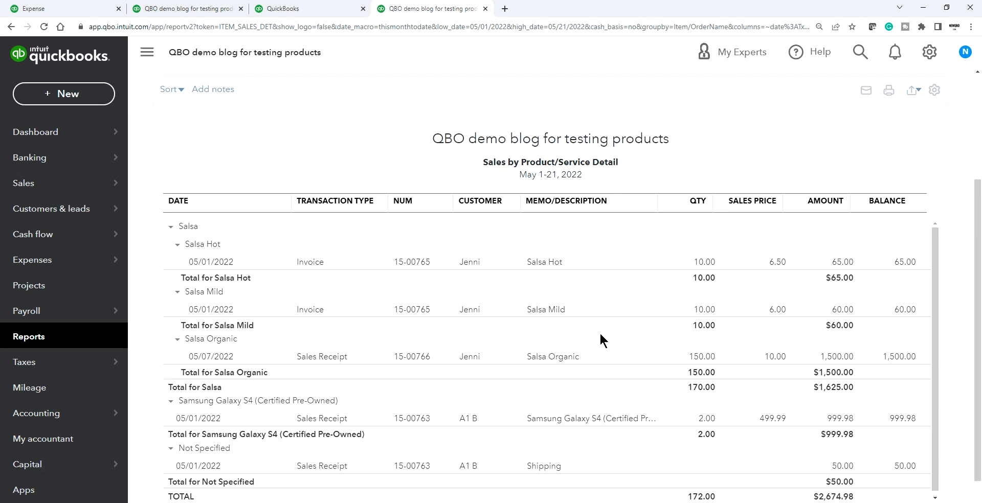
scroll(639, 361, down, 1)
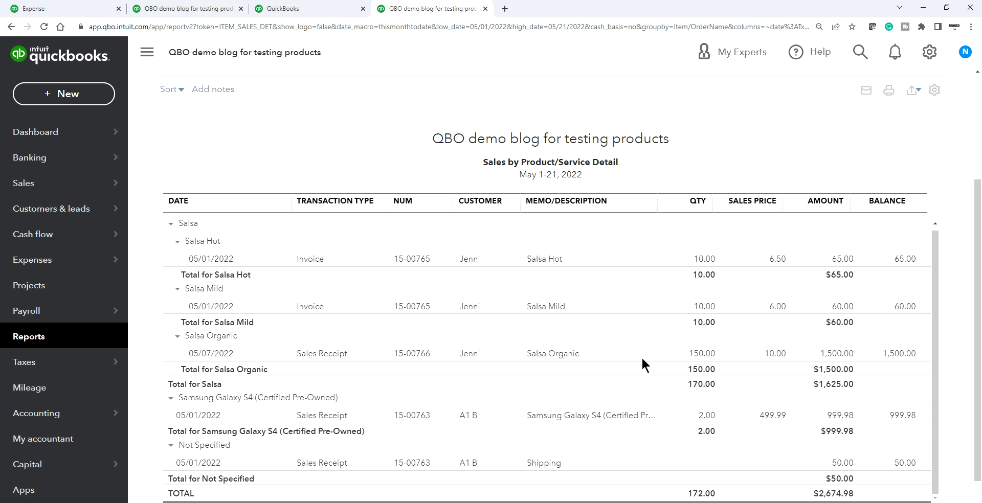
scroll(641, 359, up, 1)
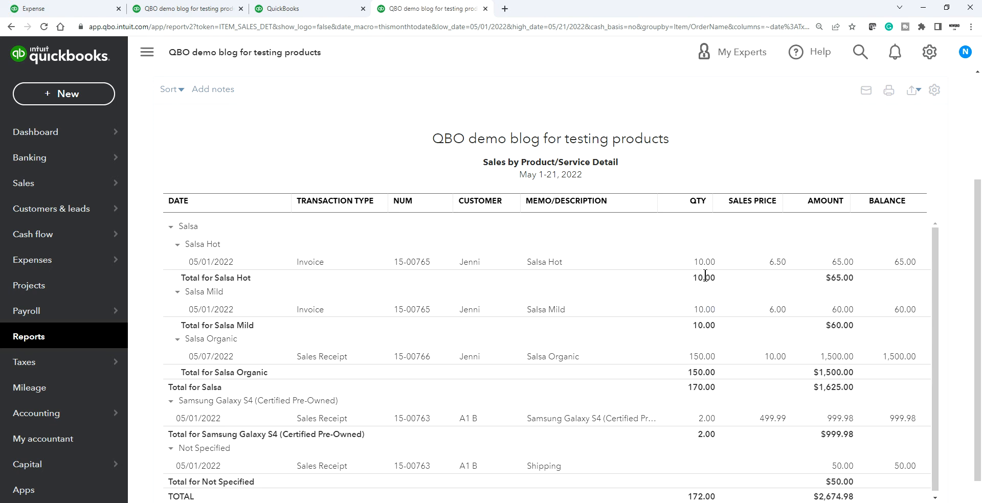
scroll(485, 246, up, 1)
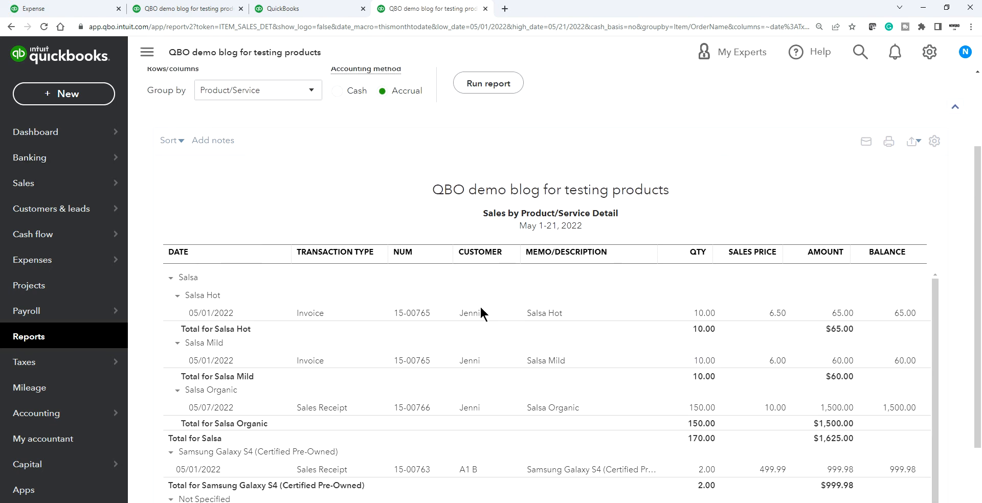
- Switch to the Photos slides, advance to the slide on restocking inventory, and return to the browser
key(alt+Tab)
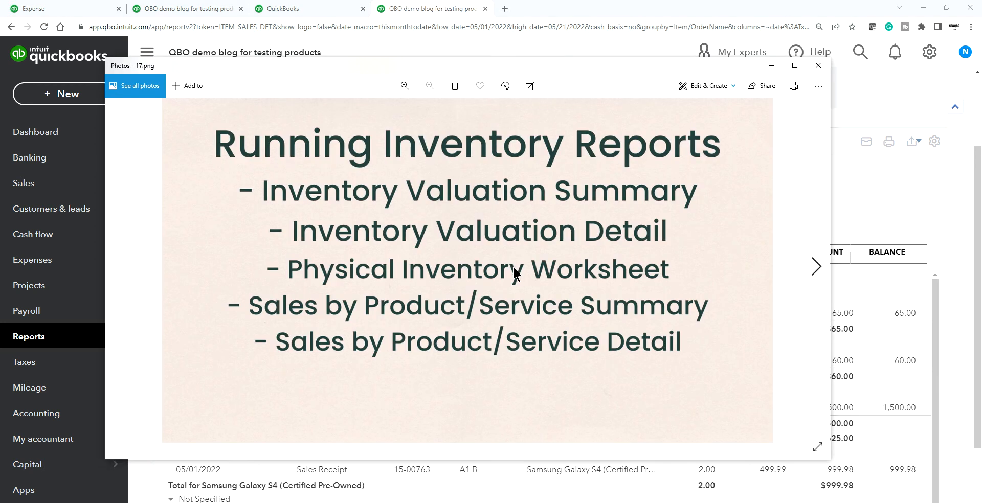
click(813, 268)
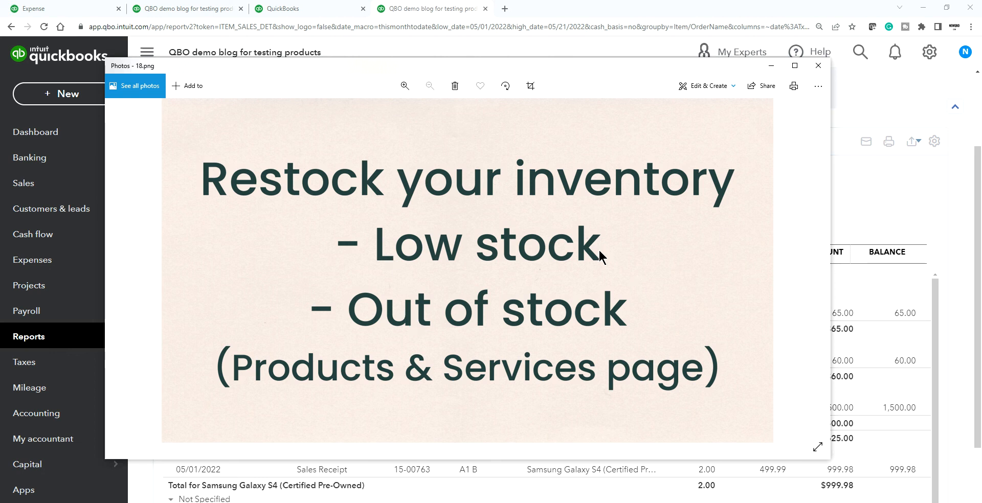
click(893, 188)
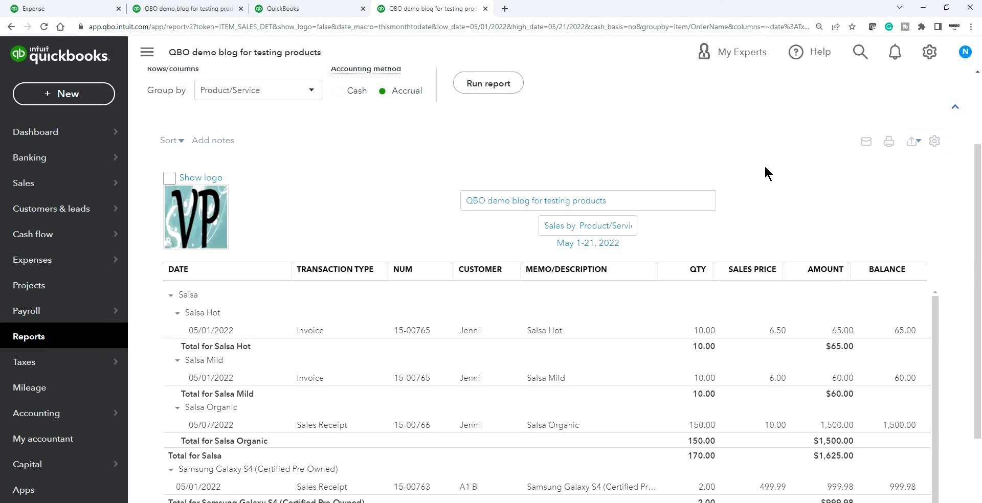
- Switch to the second browser tab and open the Products and Services list under Sales
click(318, 6)
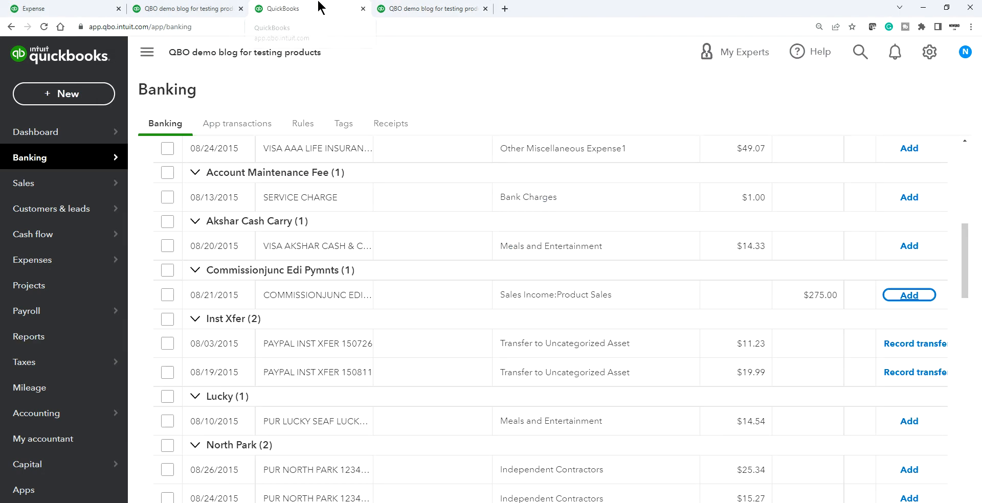
click(215, 7)
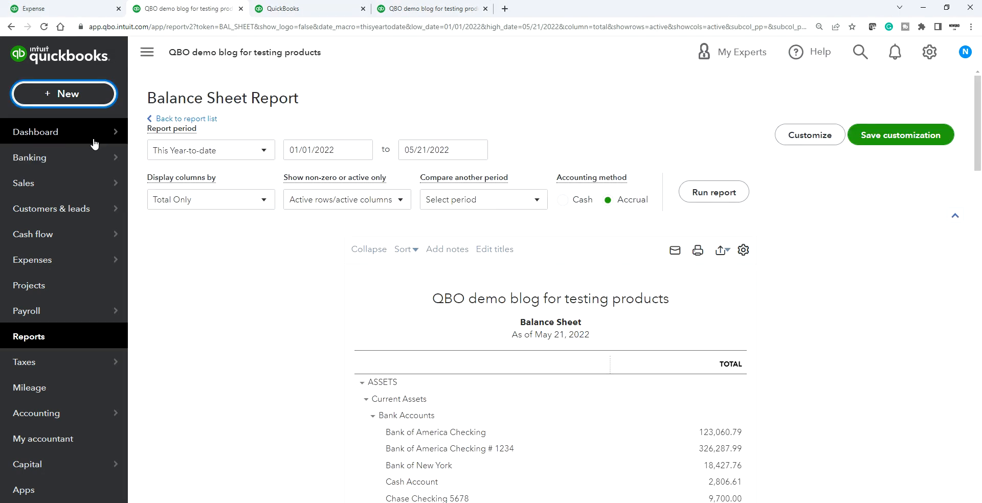
mouse_move(38, 186)
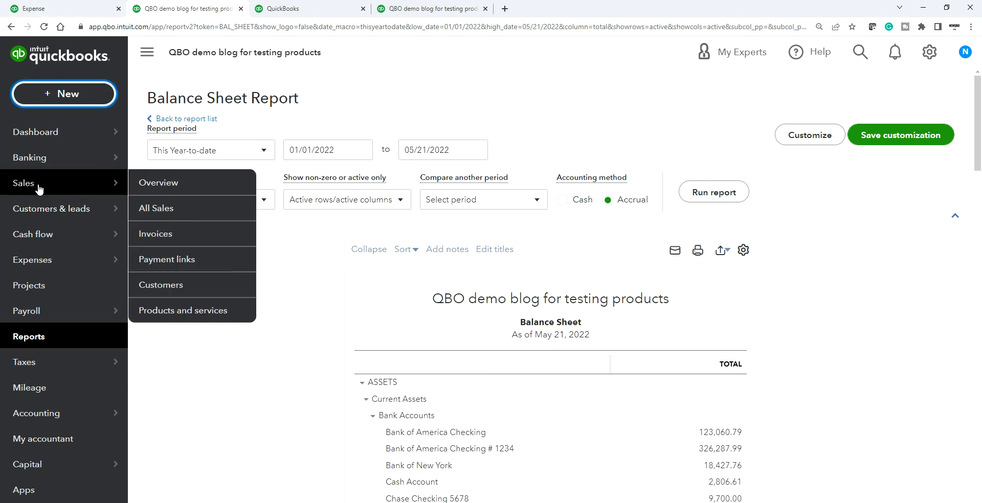
click(176, 310)
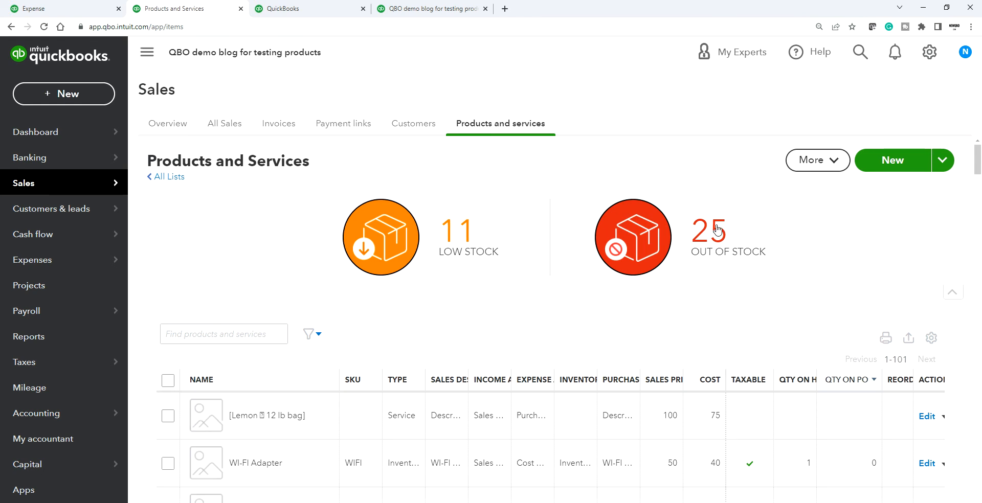
- Filter the products list to low stock and examine the items' quantities on hand, quantities on PO and reorder points
click(373, 242)
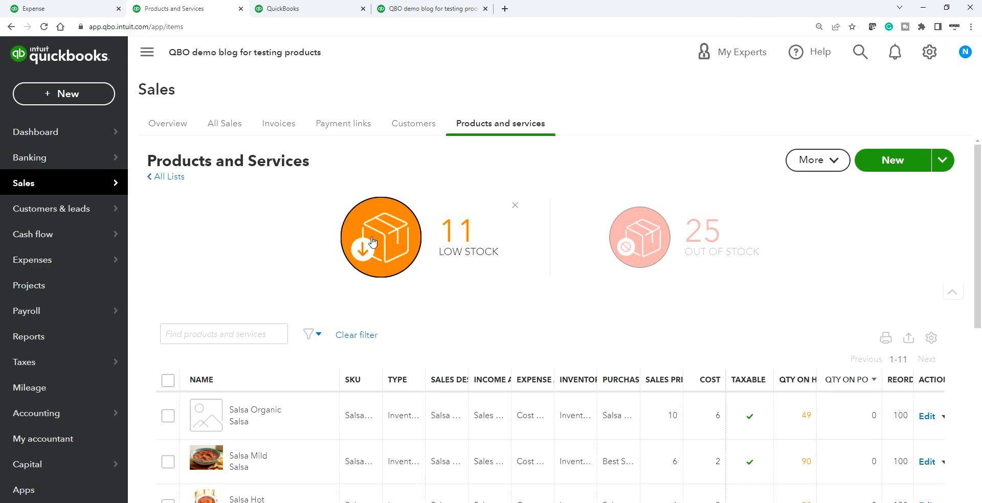
scroll(737, 299, down, 1)
scroll(737, 294, down, 3)
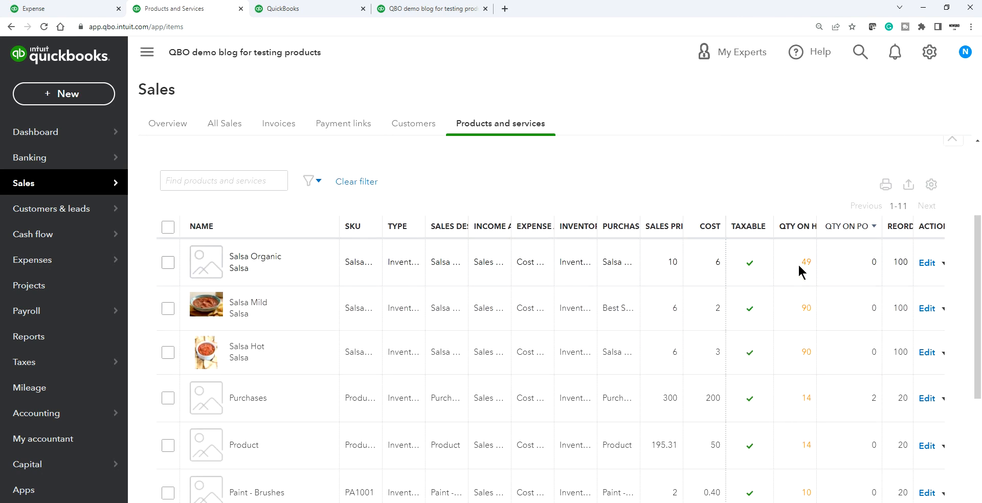
scroll(792, 261, down, 5)
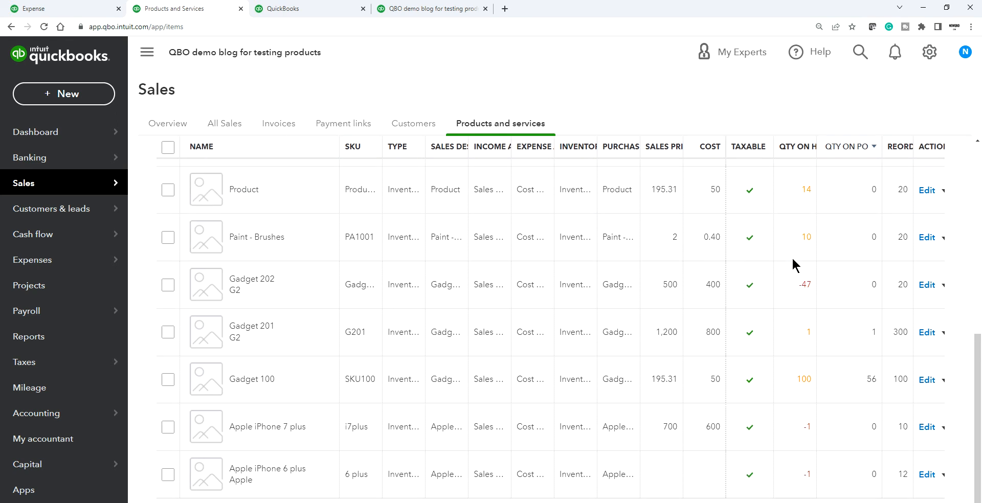
scroll(792, 257, up, 5)
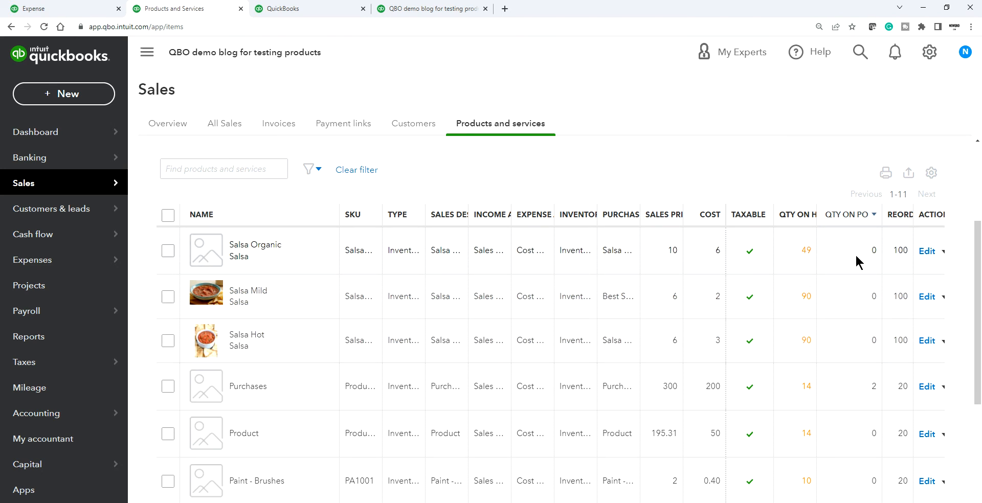
scroll(853, 276, down, 1)
scroll(853, 279, down, 4)
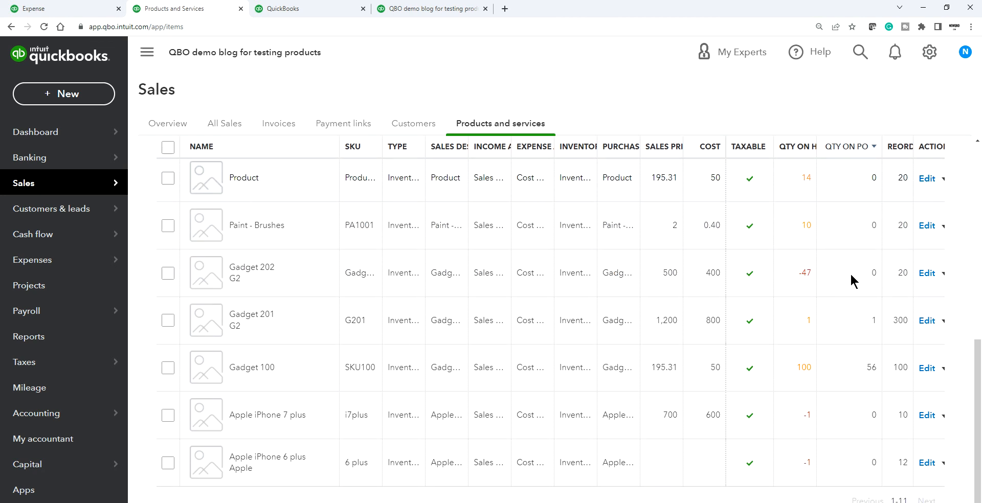
- Find Gadget 202 in the low stock list and open its product information for editing
scroll(852, 276, up, 10)
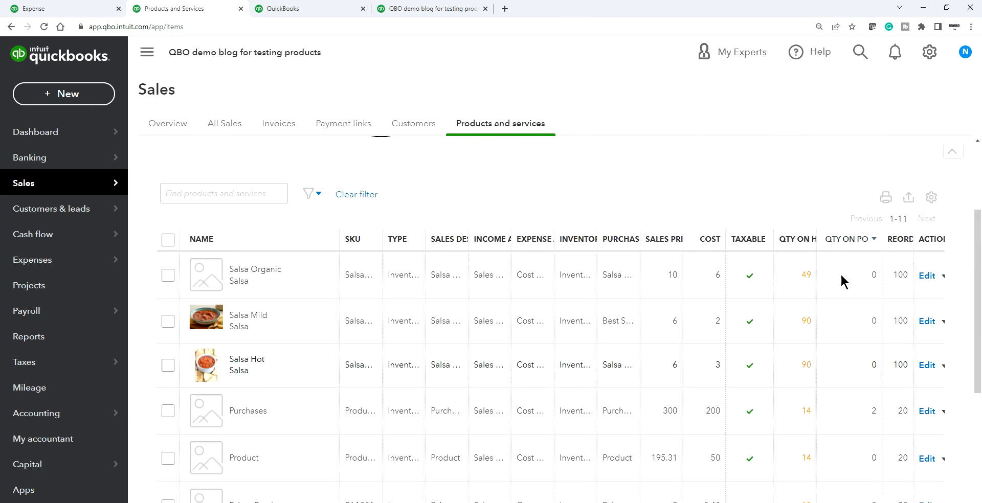
scroll(798, 277, down, 5)
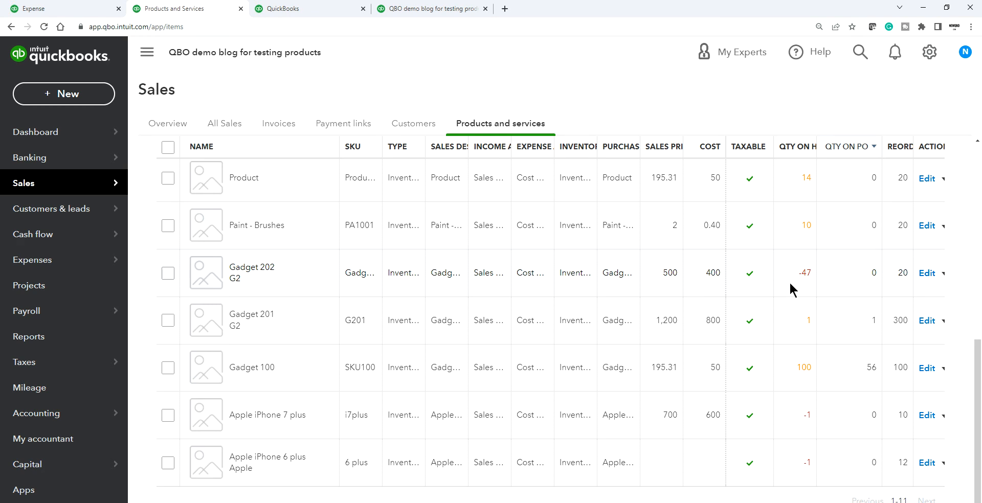
click(928, 274)
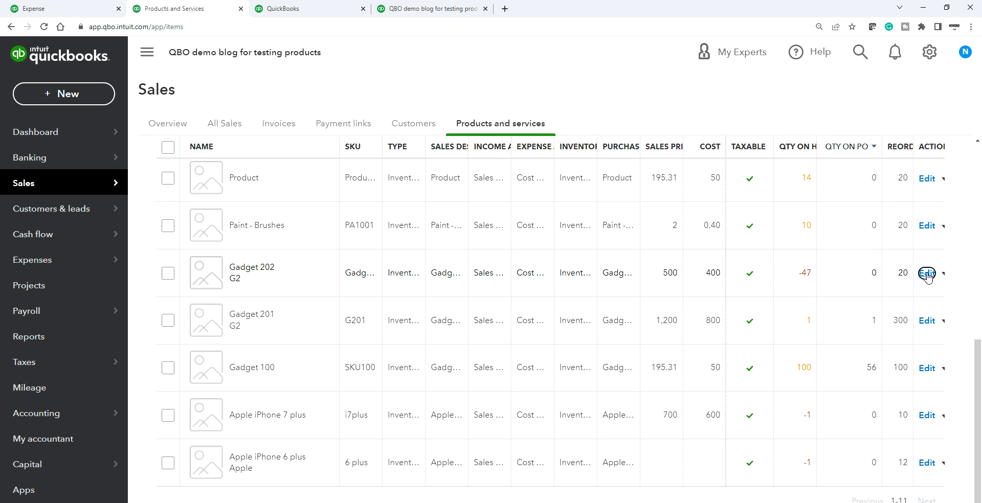
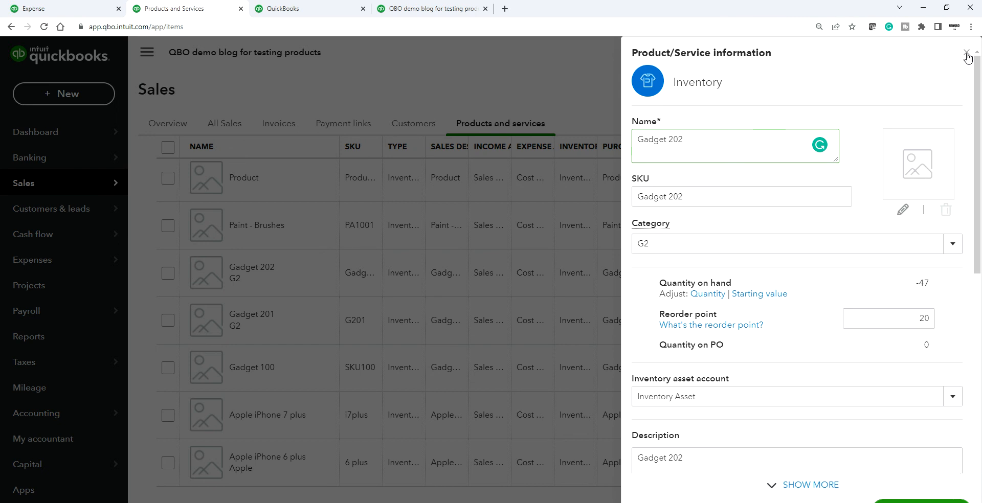
- Close the Gadget 202 information, filter the products list to out of stock, and examine the listed items' quantities on hand and on PO
click(967, 54)
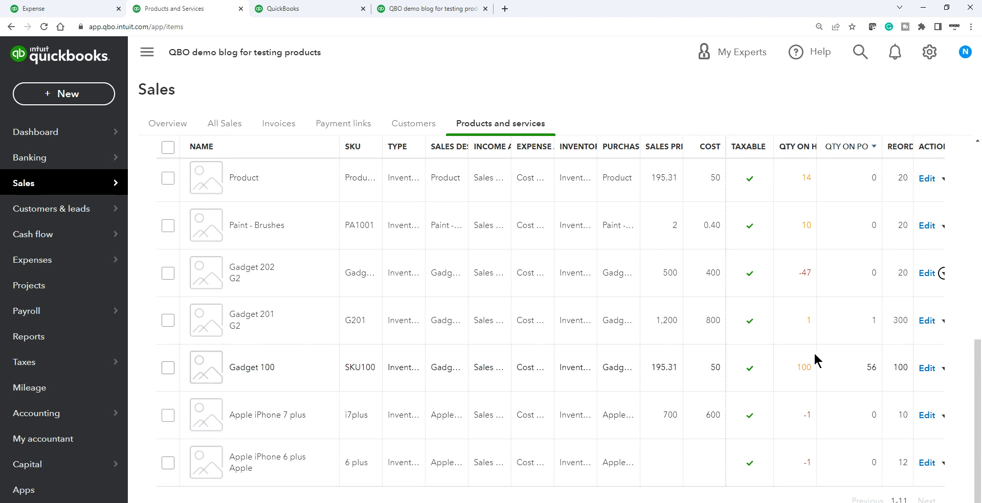
scroll(721, 281, up, 9)
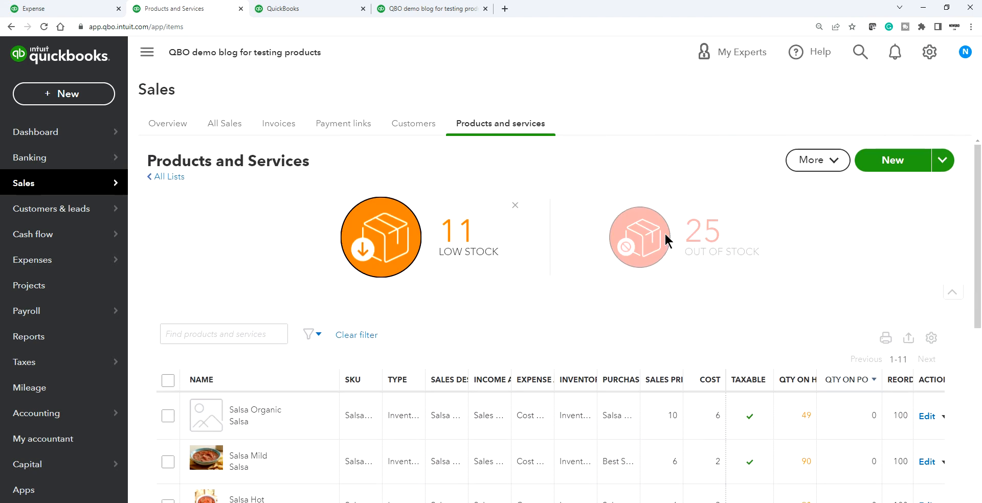
click(697, 252)
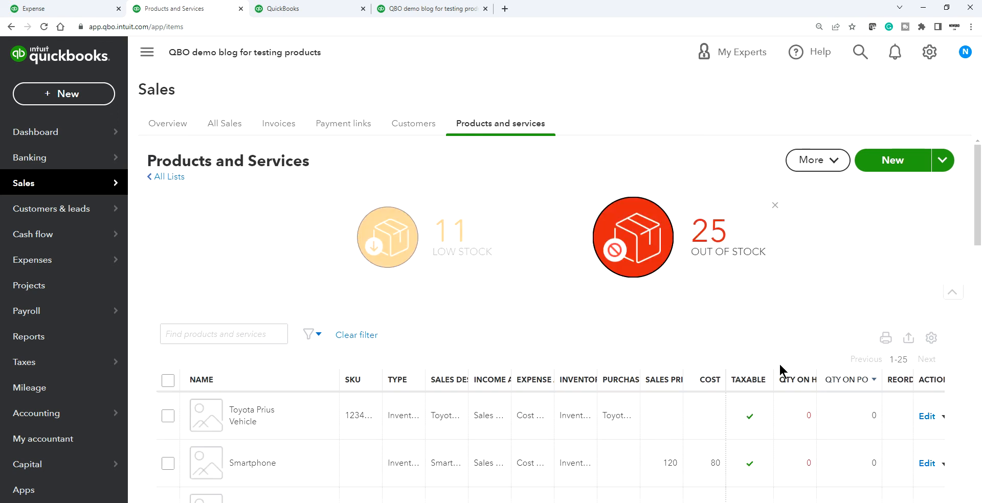
scroll(824, 433, down, 2)
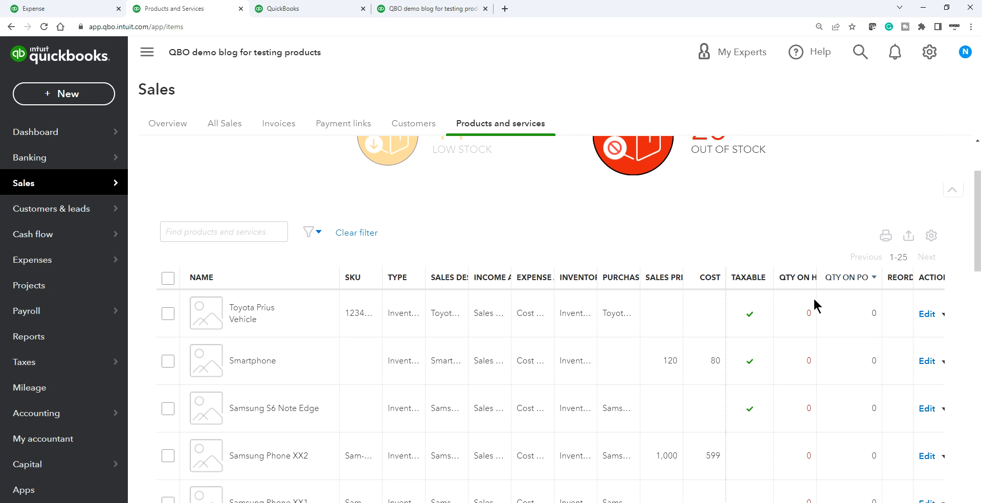
scroll(799, 373, down, 2)
scroll(799, 372, up, 3)
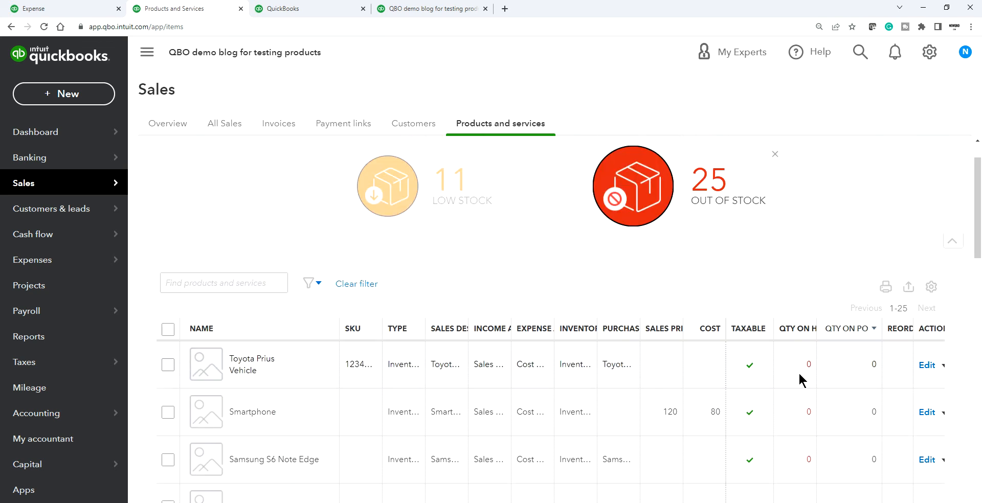
scroll(799, 373, down, 4)
scroll(799, 378, up, 4)
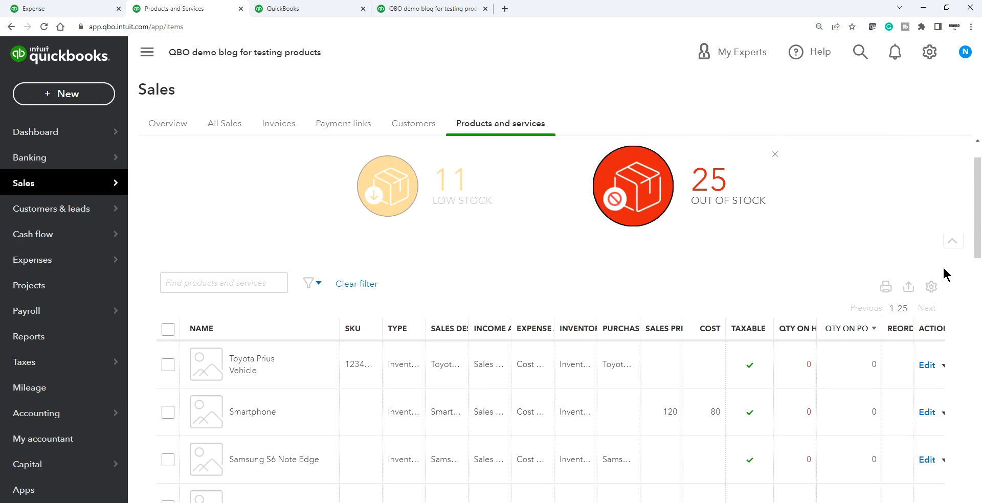
click(930, 287)
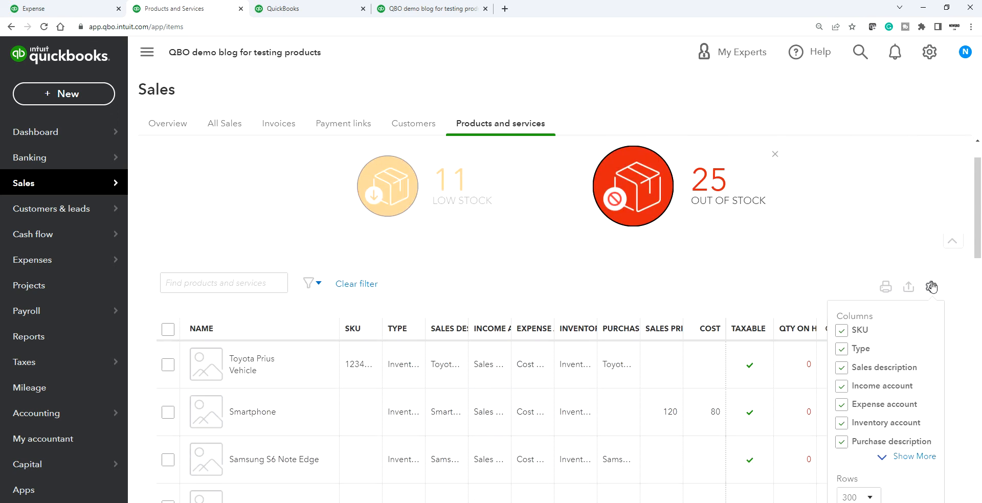
click(756, 235)
- Switch to the Photos slides, advance to the slide on creating a bundle, and return to the browser
key(alt+Tab)
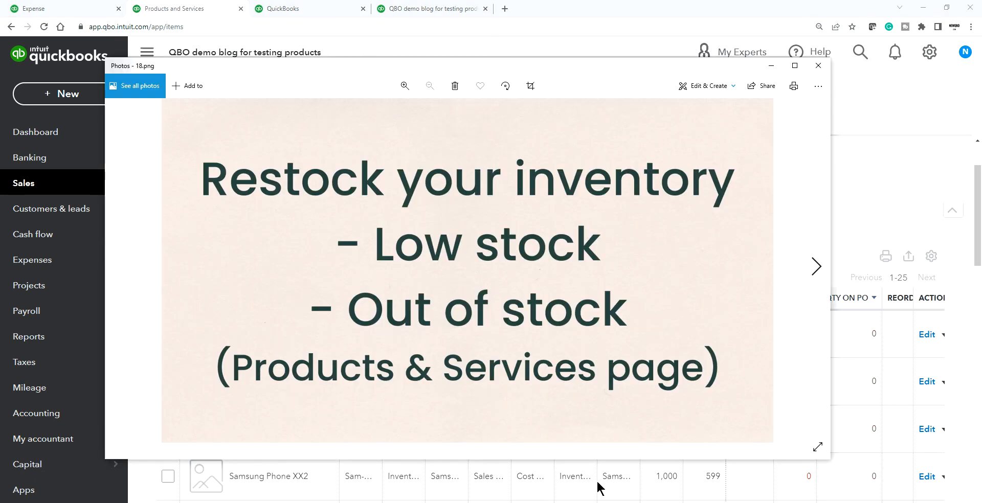
click(813, 262)
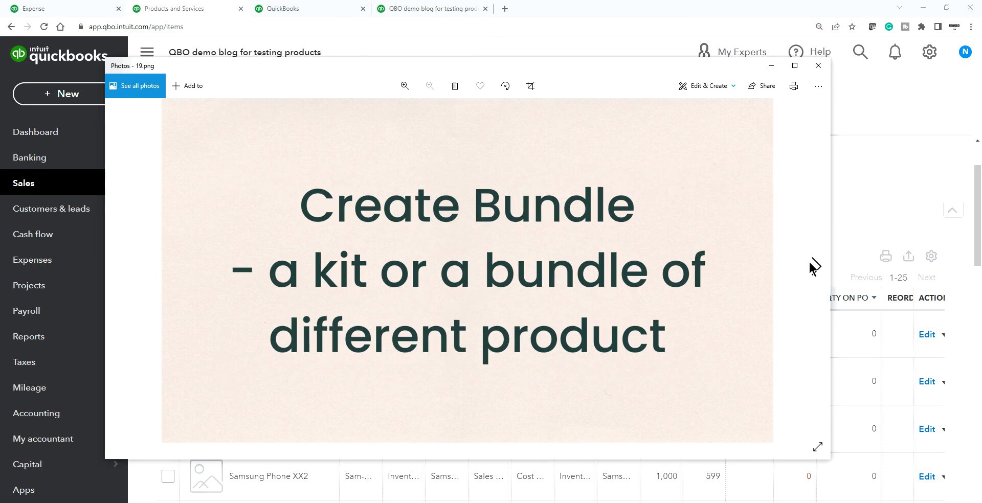
click(912, 157)
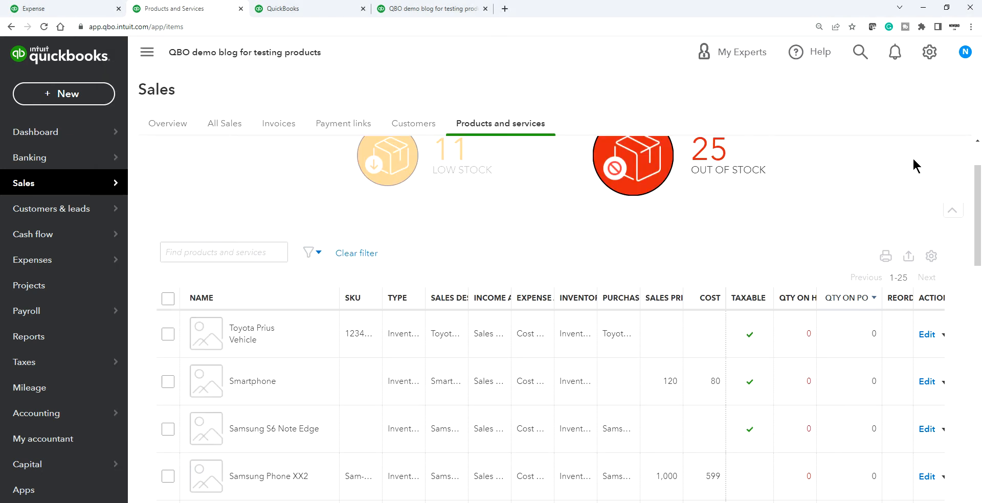
key(alt+Tab)
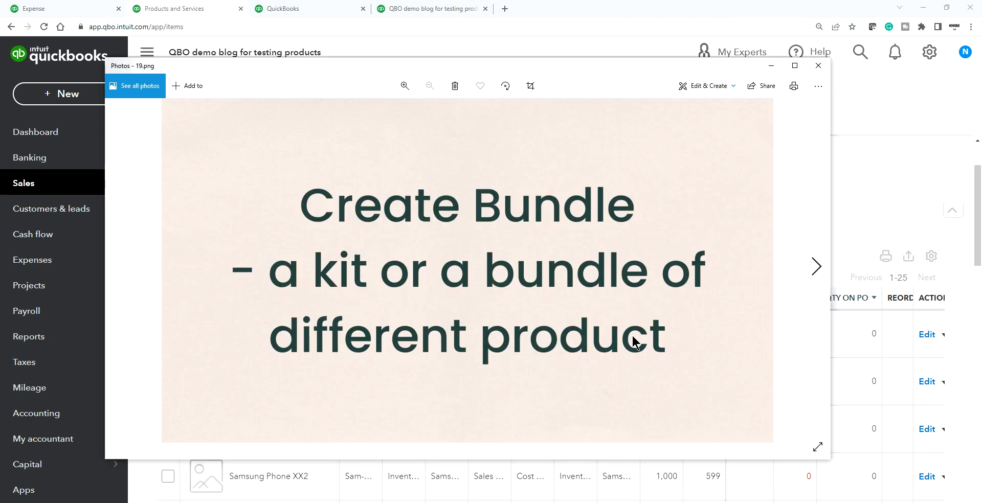
key(alt+Tab)
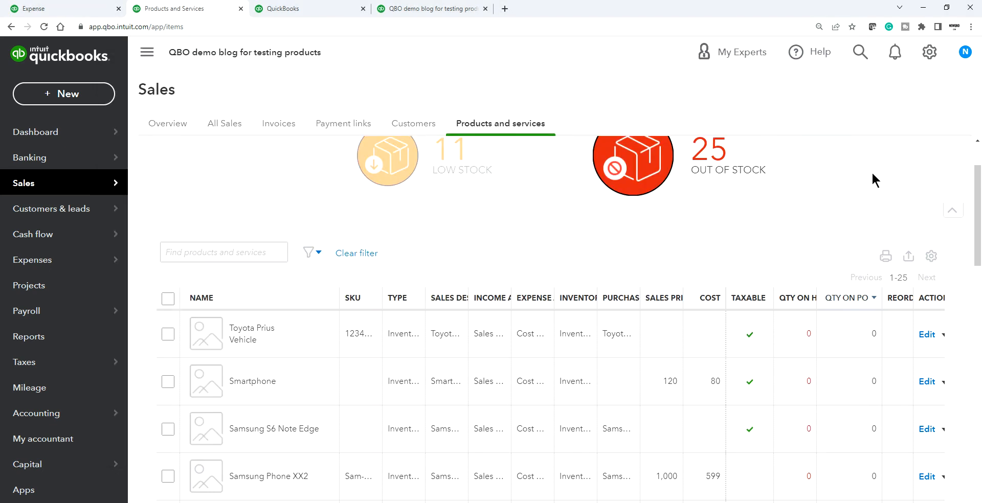
- Start a new product or service of the Bundle type from the Products and Services page
scroll(762, 235, up, 1)
scroll(761, 231, up, 2)
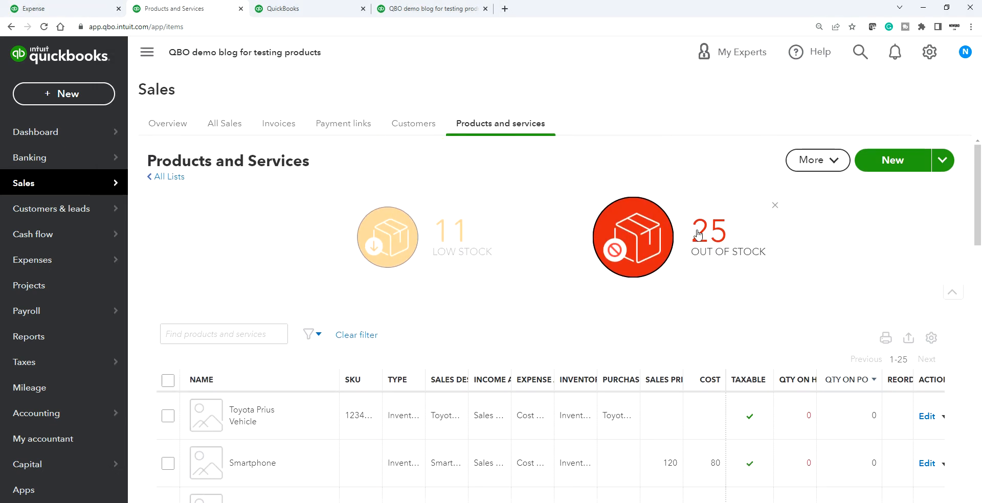
click(945, 163)
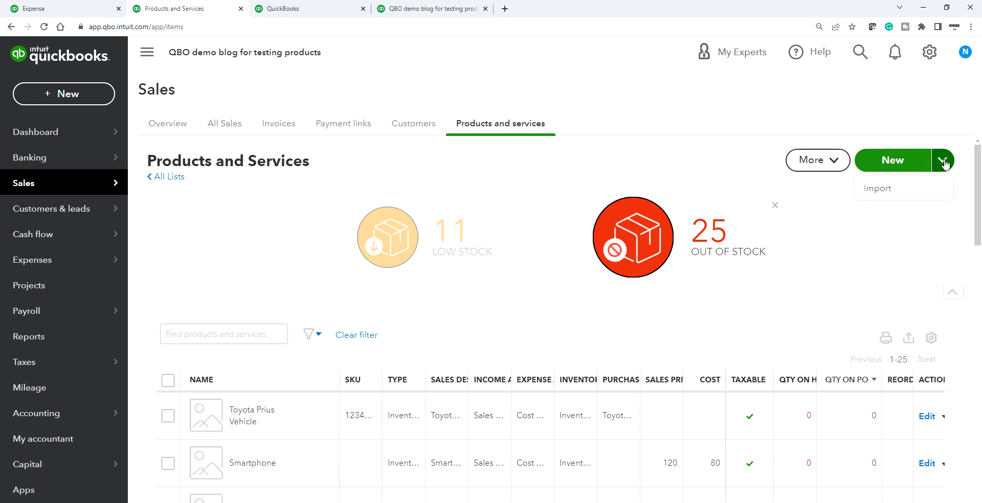
click(907, 162)
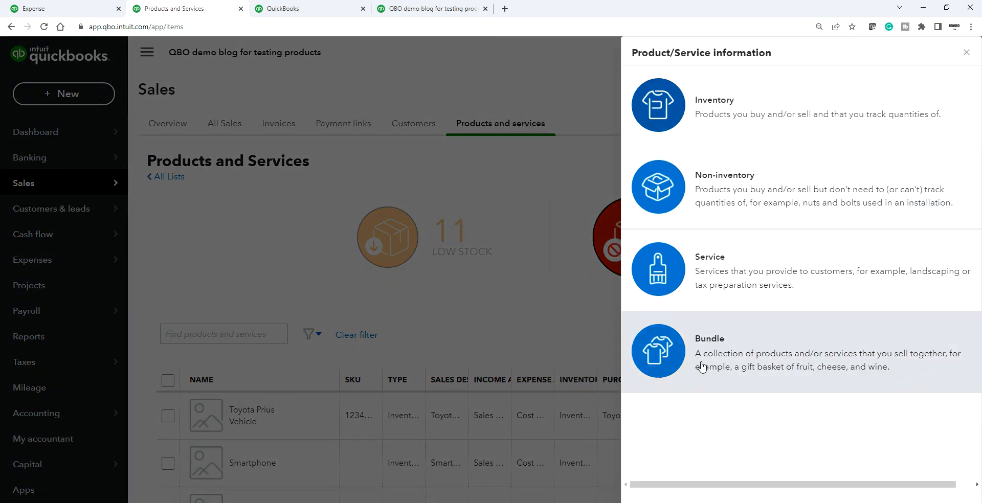
click(700, 365)
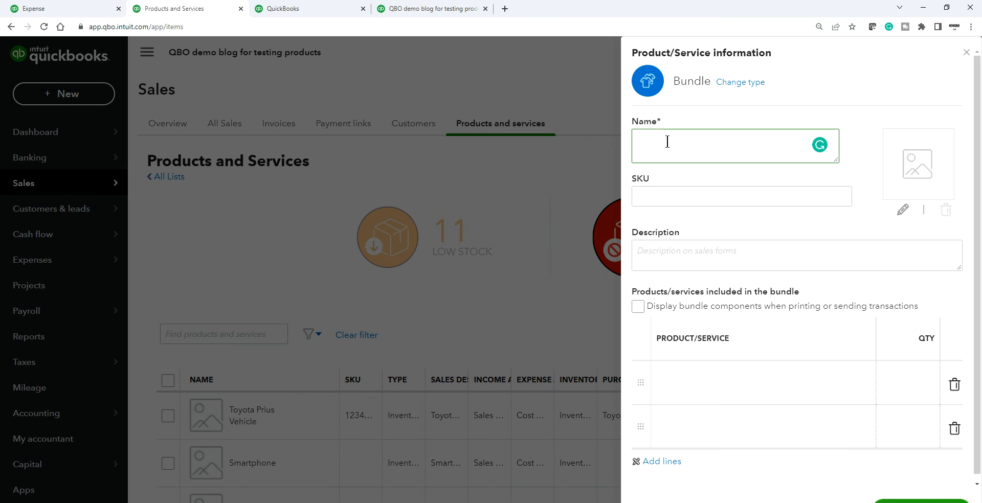
- Enter Bundle Salsa as the new bundle's name, SKU and description
text(Budle Salsa)
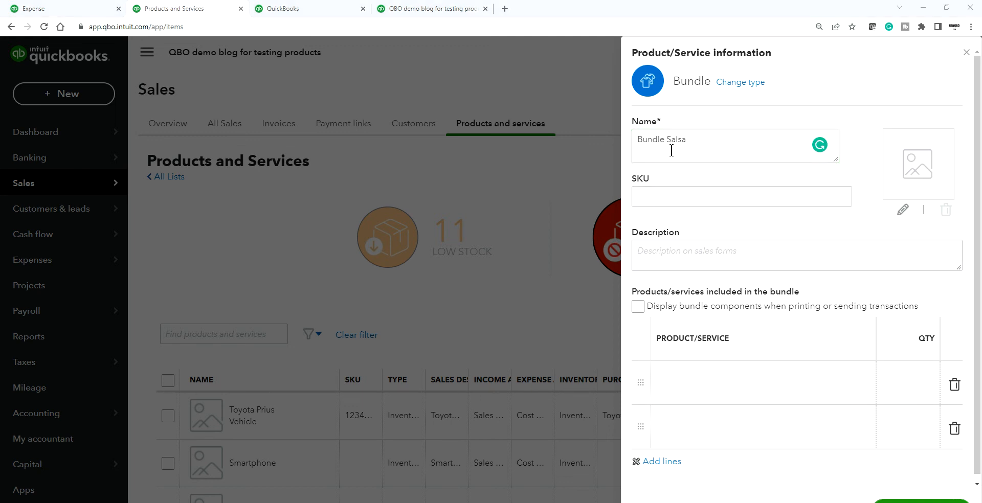
click(674, 196)
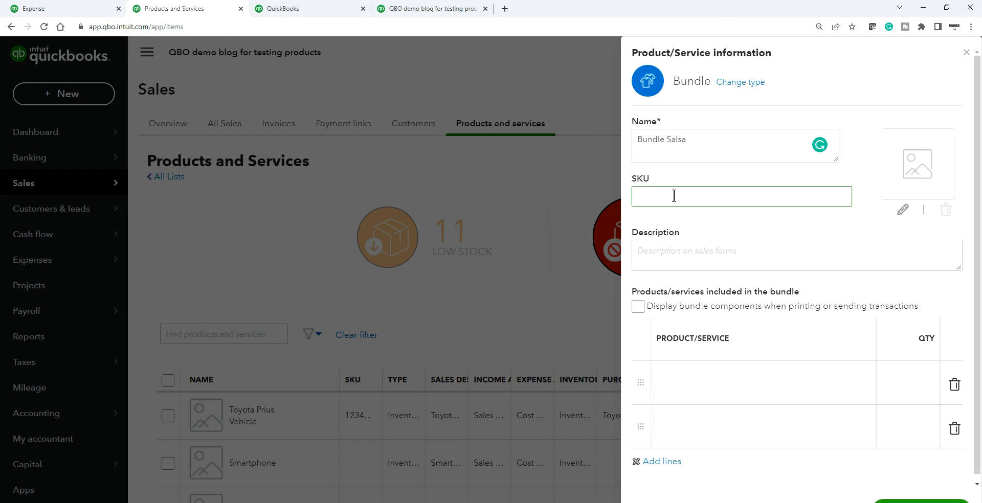
text(Bundle)
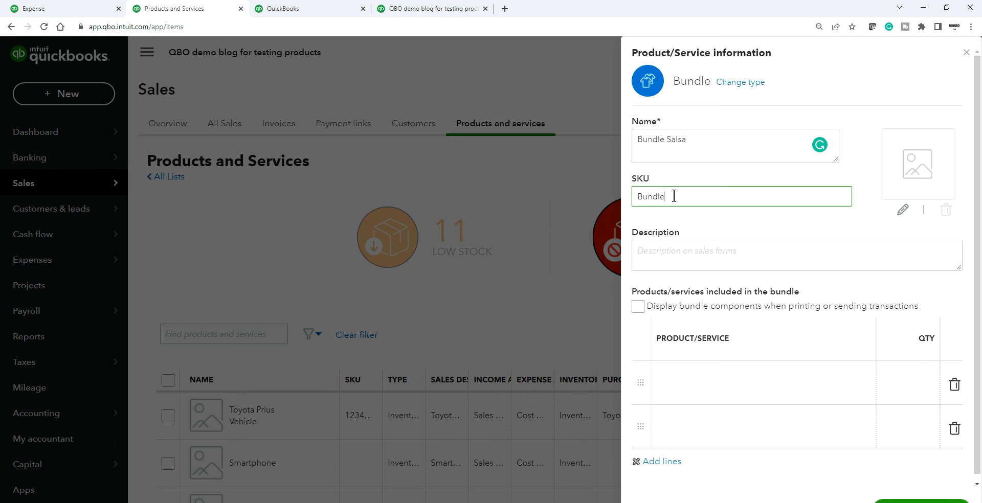
text(Salsa)
click(779, 253)
text(Bu)
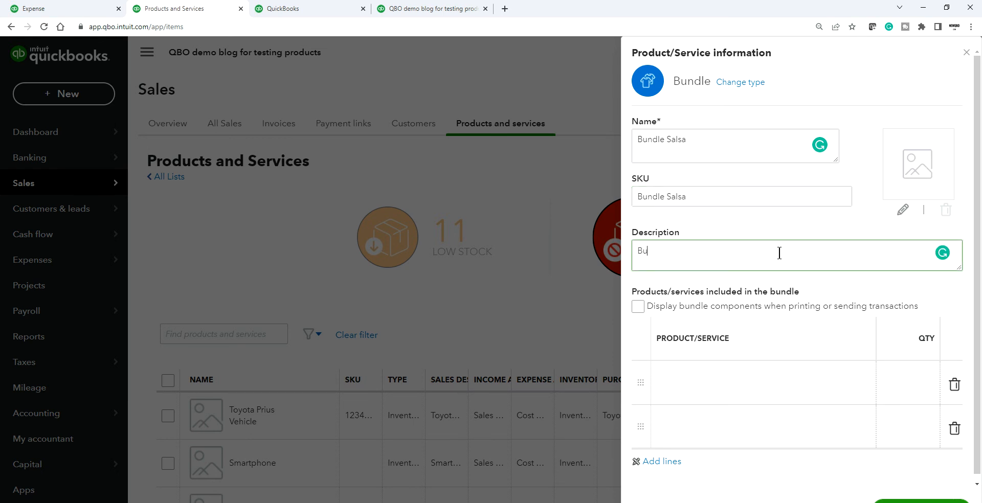
text(ndle Salsa)
- Add Salsa Hot and Salsa Mild as the first two products included in the bundle
scroll(778, 396, down, 1)
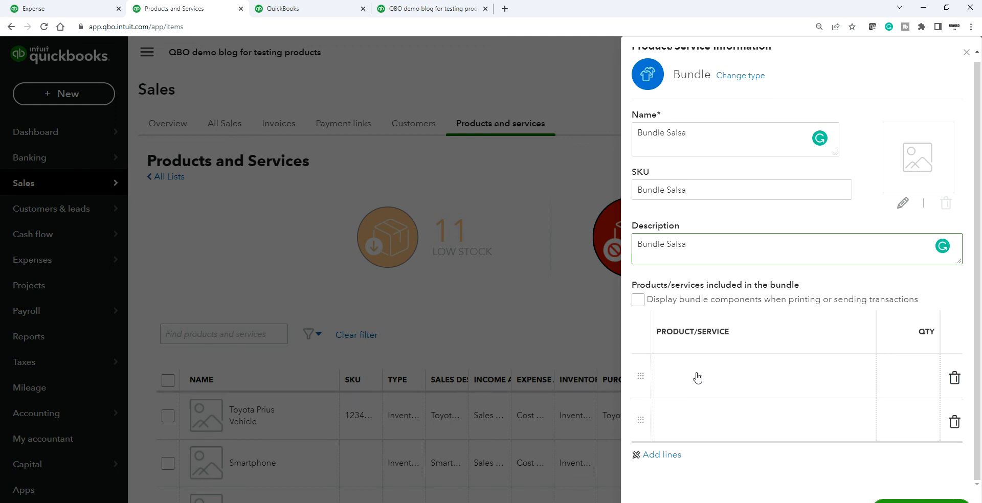
click(697, 378)
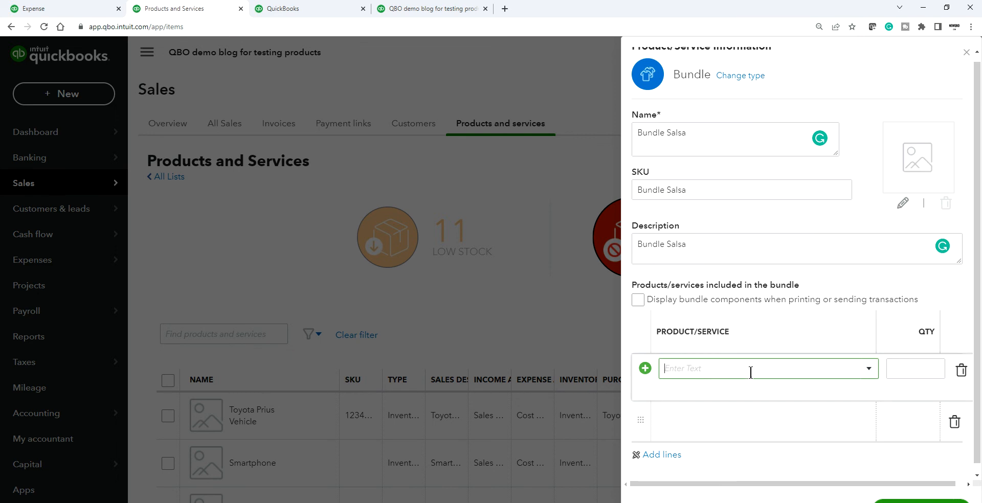
text(Salsa:Salsa Hot)
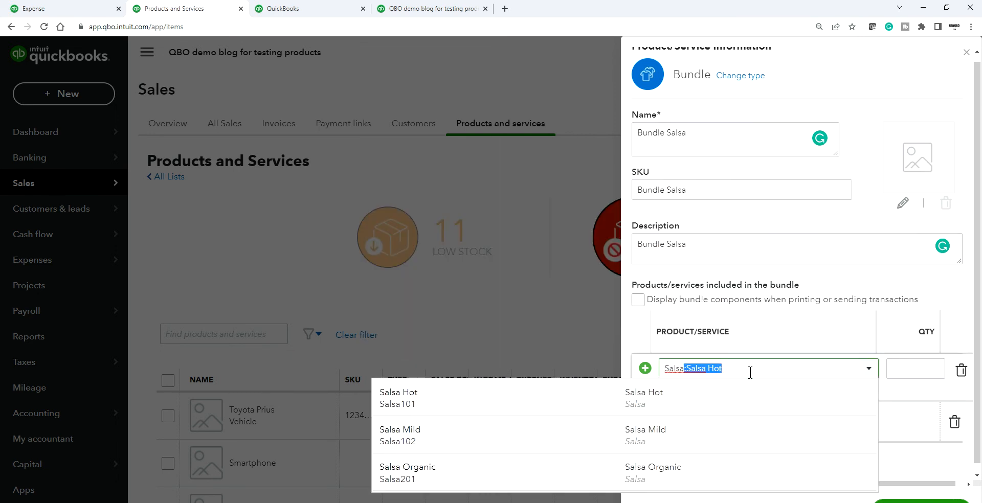
click(410, 406)
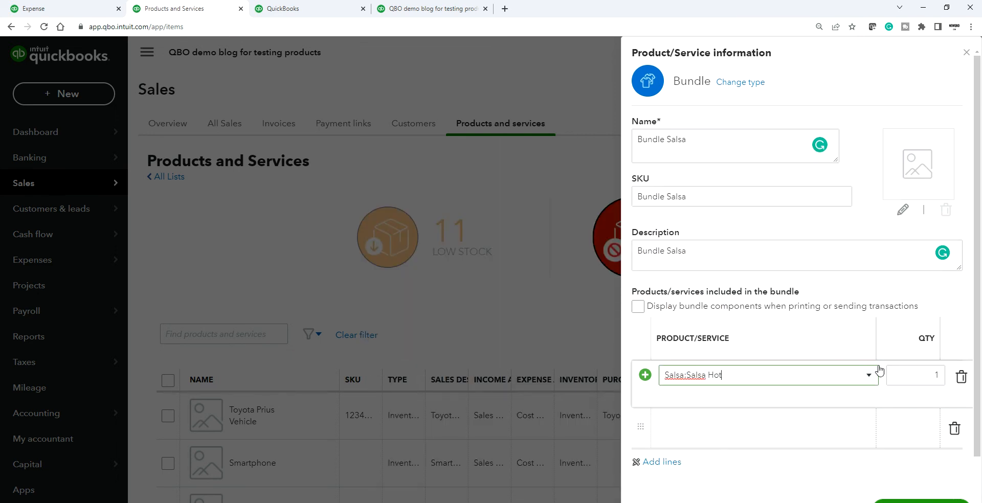
click(669, 427)
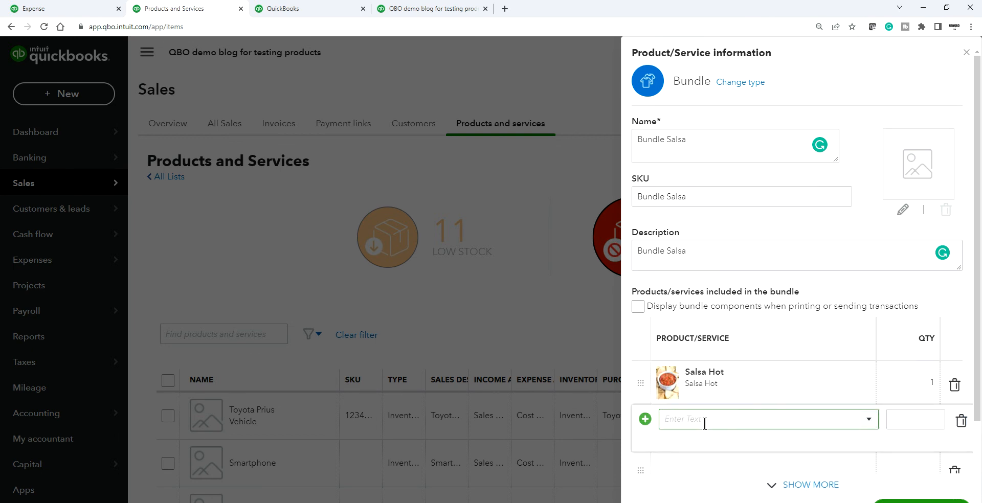
text(Salsa:Salsa Mild)
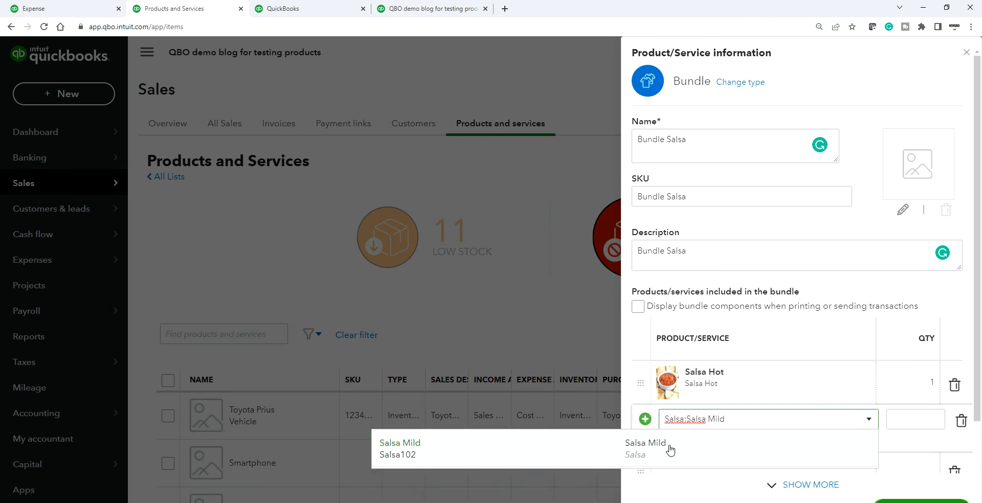
click(669, 449)
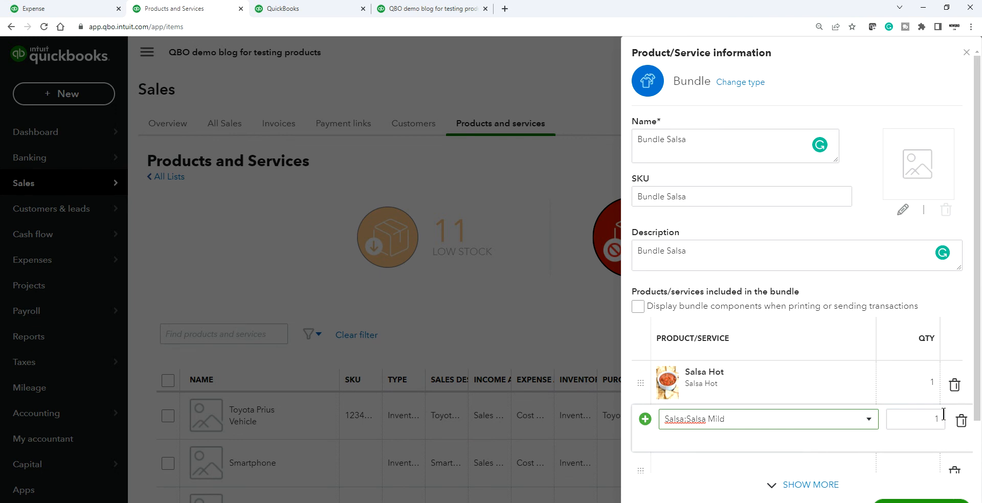
scroll(916, 419, down, 1)
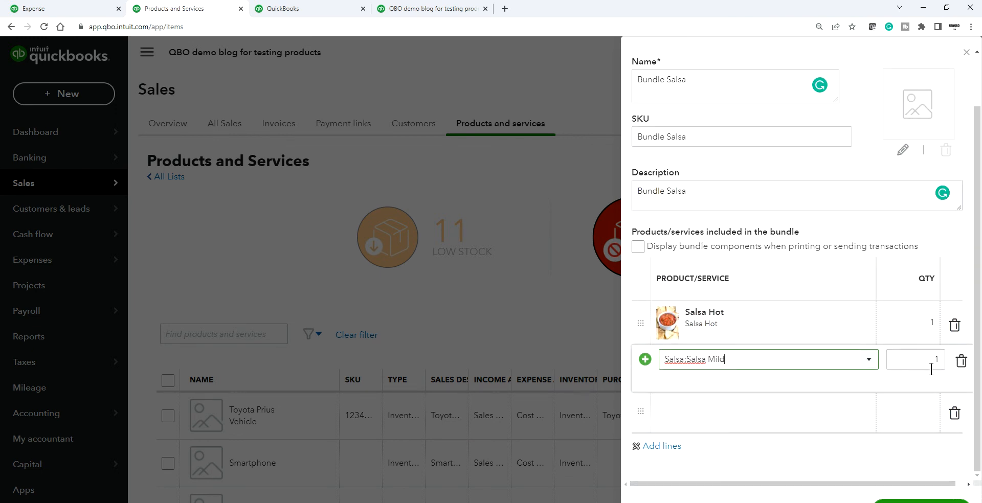
click(700, 381)
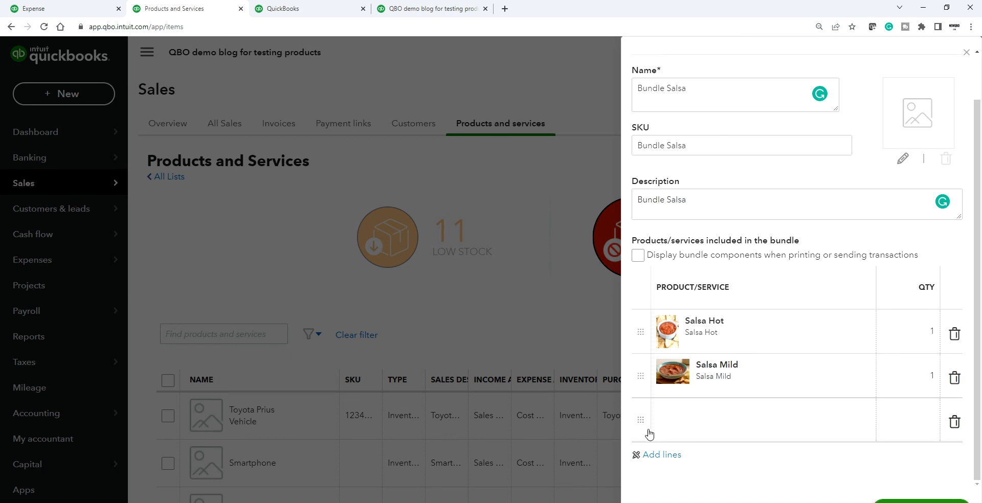
- Add Salsa Organic as the third product in the bundle and review the bundle's details and components
click(678, 427)
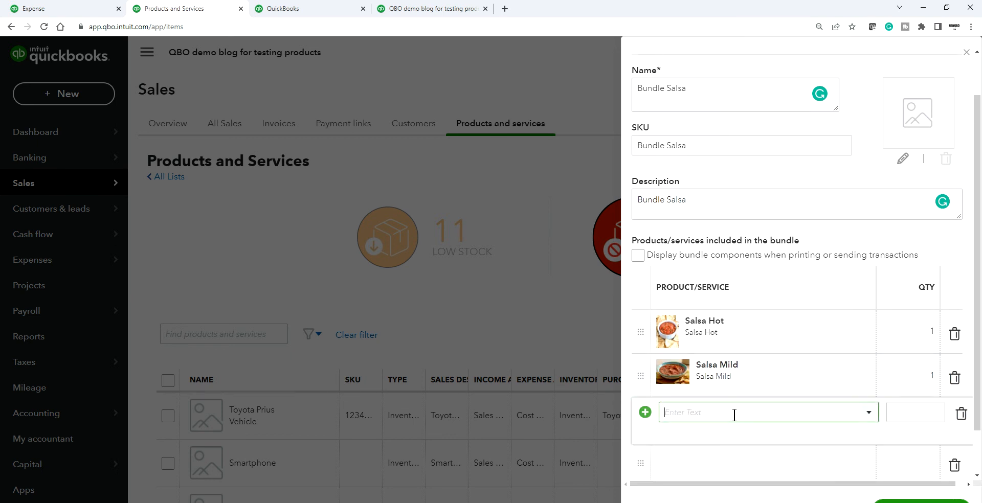
text(sal)
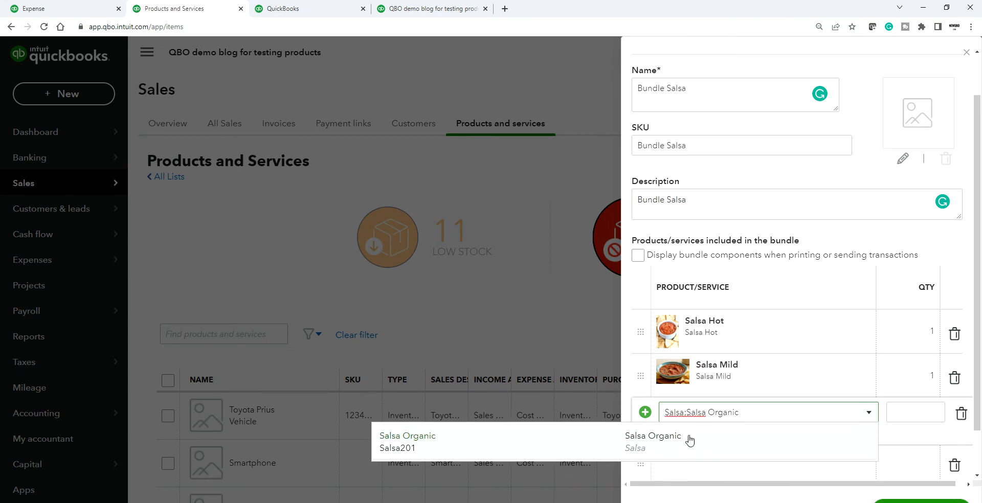
click(655, 446)
scroll(829, 458, down, 1)
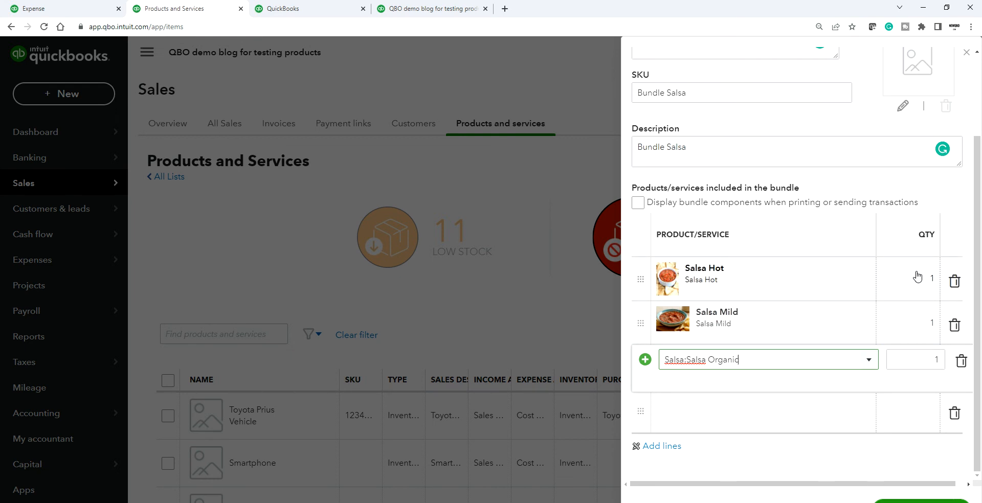
scroll(888, 241, up, 2)
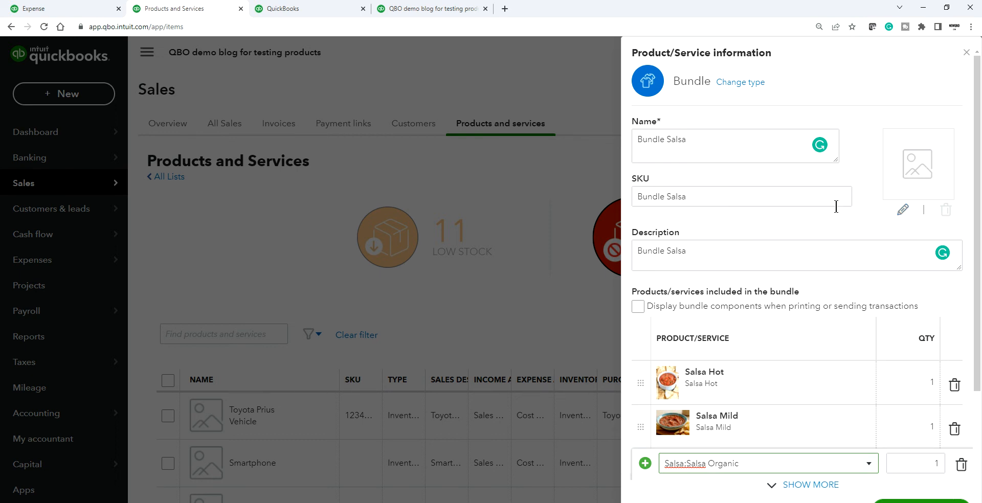
scroll(834, 205, down, 2)
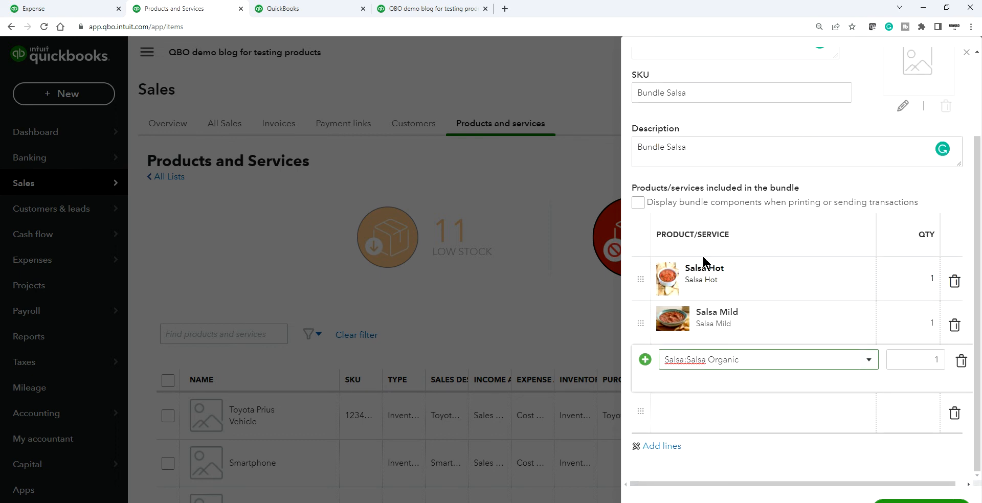
scroll(738, 247, up, 1)
scroll(737, 251, up, 1)
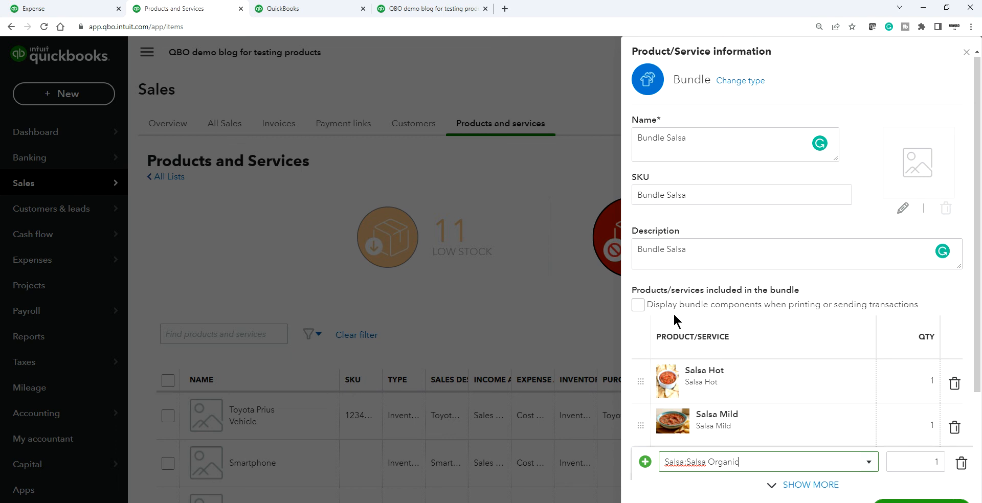
scroll(757, 384, down, 3)
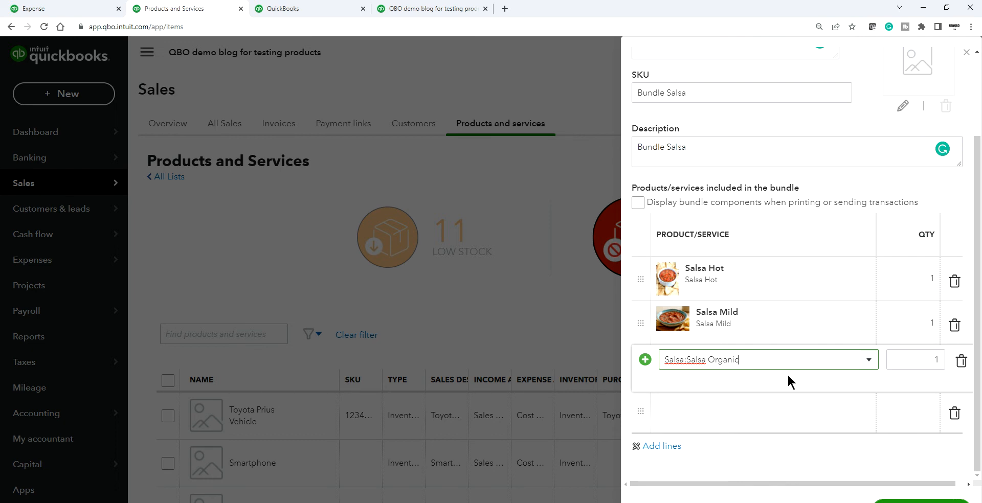
scroll(787, 381, up, 1)
click(640, 253)
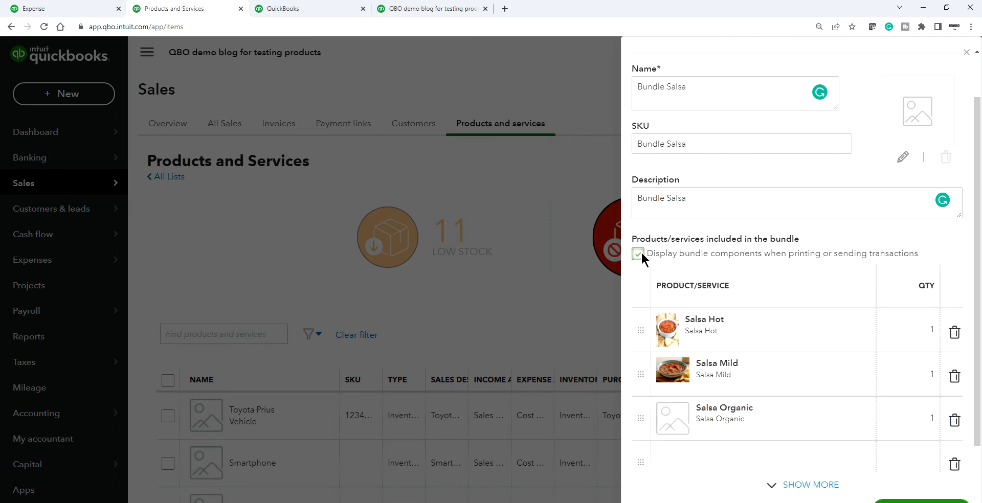
click(639, 252)
scroll(821, 296, up, 1)
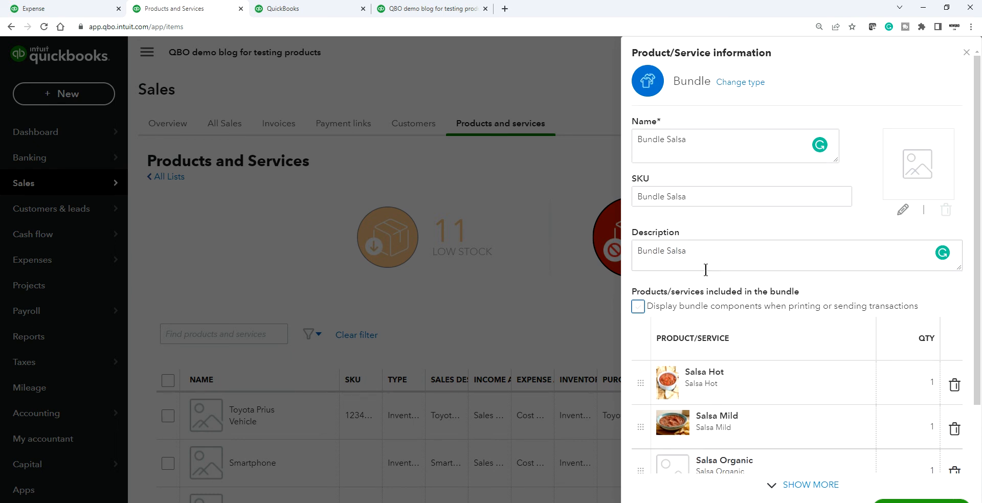
- Change the bundle's description to Bundle Salsa (Hot, Mild & Organic) and save the bundle
click(699, 246)
click(701, 247)
click(704, 249)
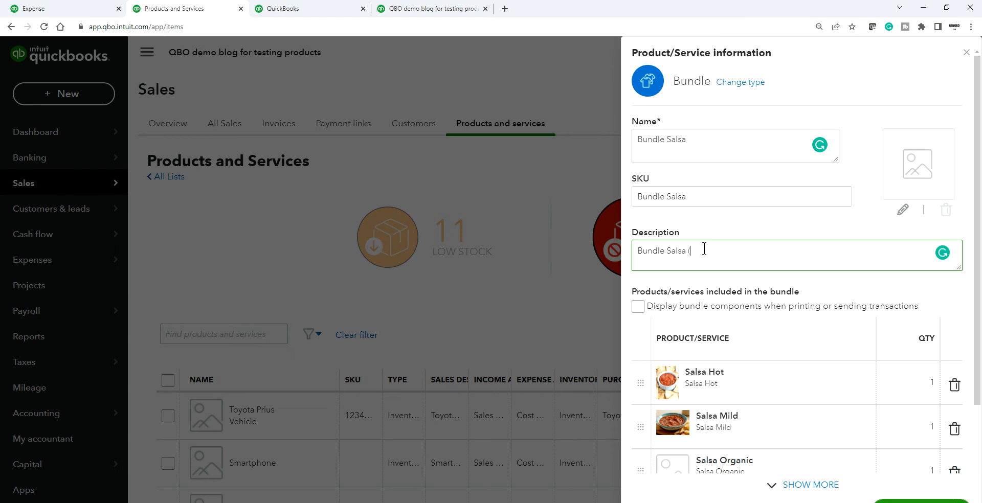
text((Hot Mild & Organic)
scroll(822, 405, down, 2)
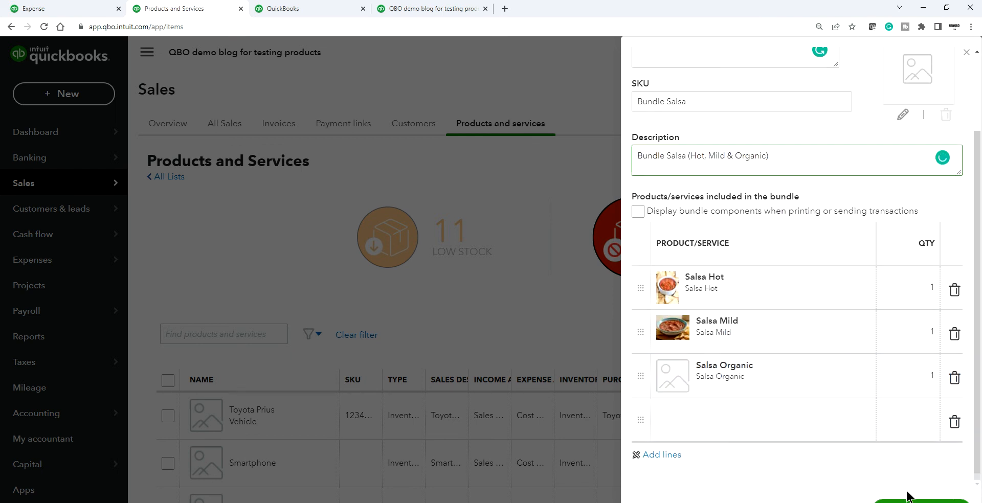
click(908, 500)
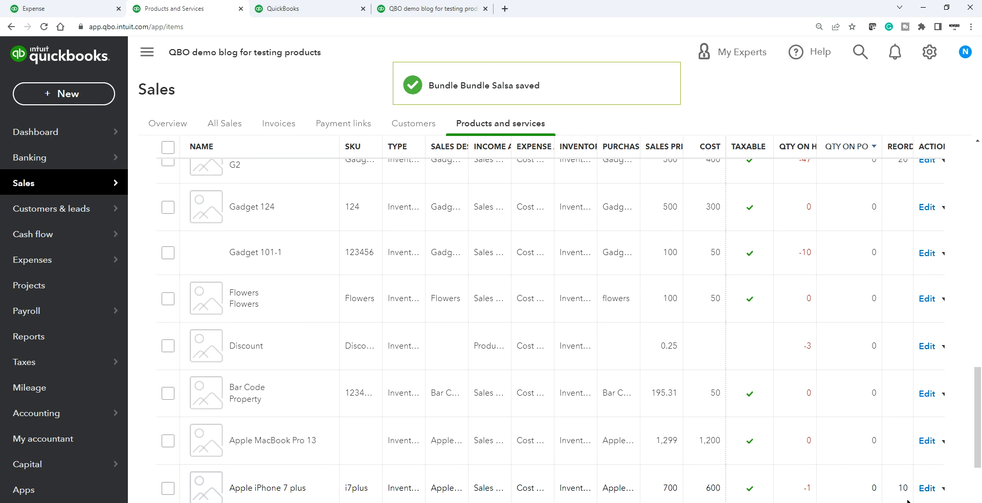
- Start a new invoice and select the existing customer by first name
click(72, 96)
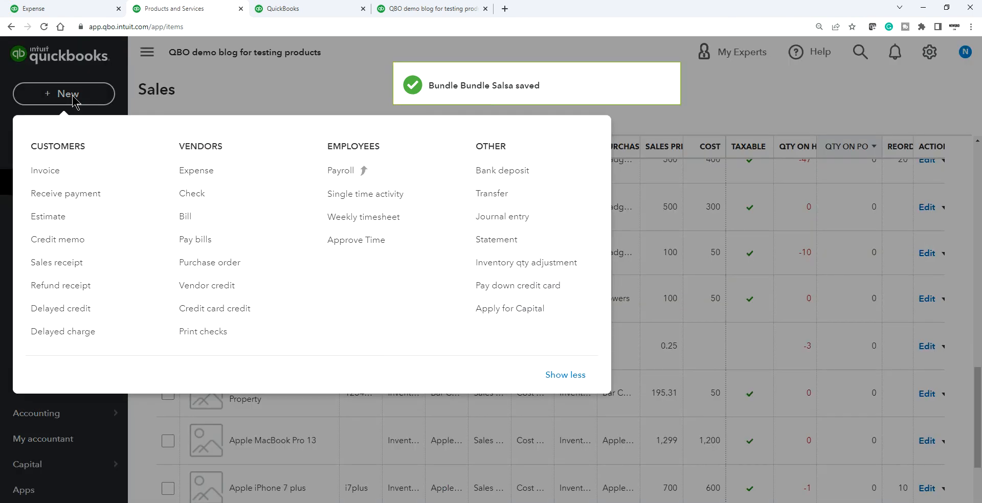
click(39, 171)
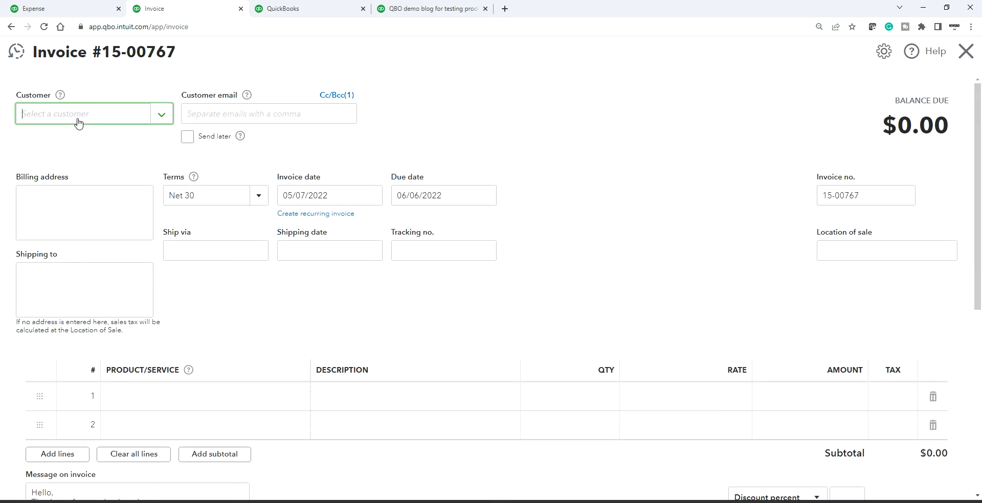
click(77, 115)
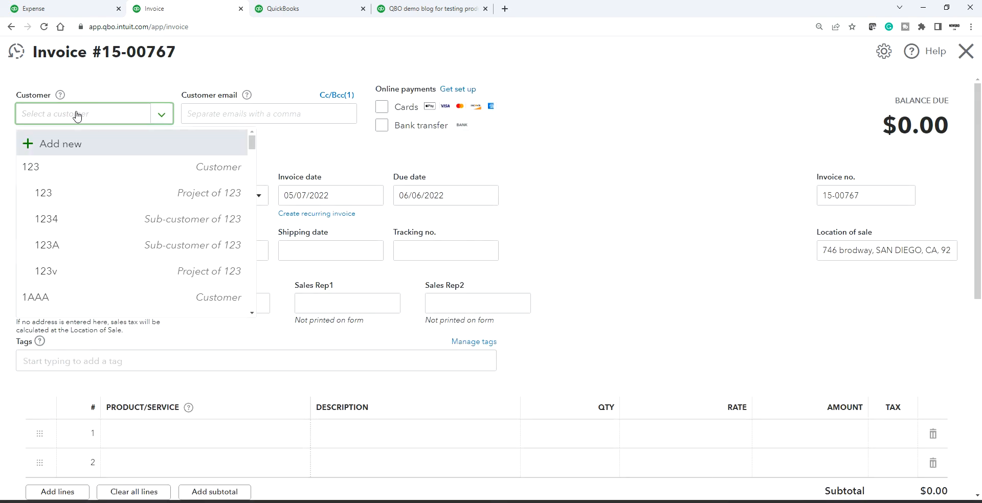
text(jeni)
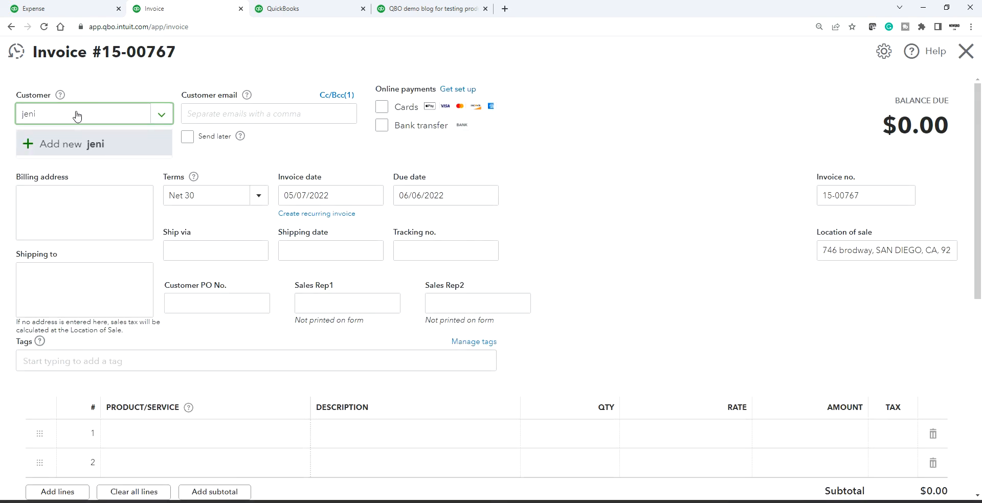
key(BackSpace)
key(BackSpace)
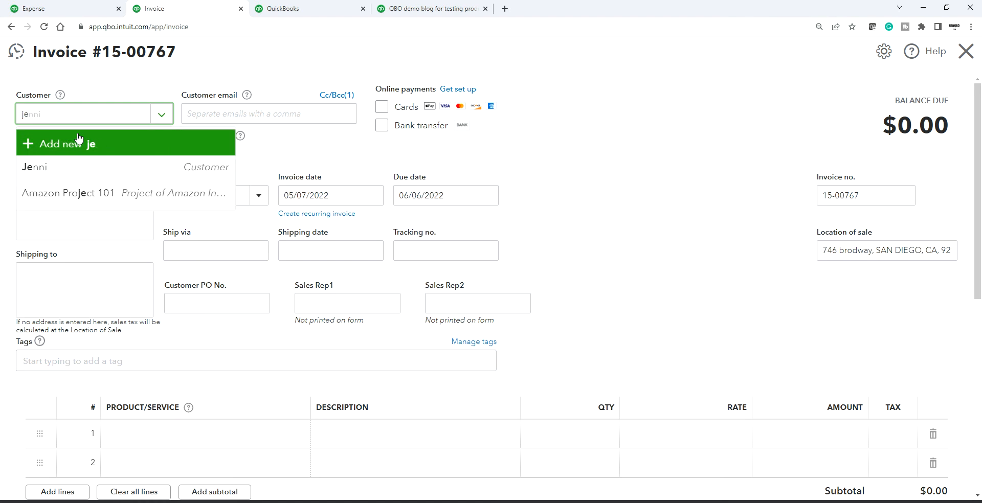
click(121, 165)
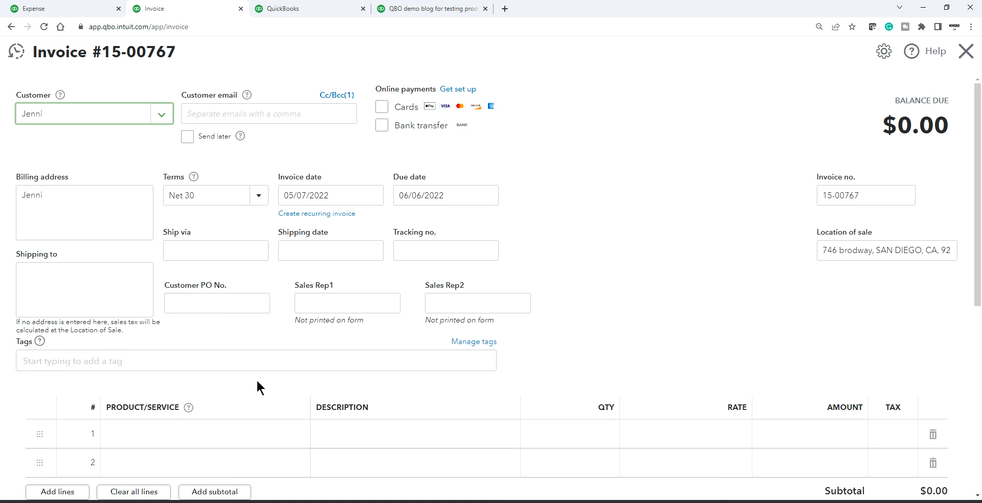
- Add Bundle Salsa on the invoice's first line with a rate of 22, and save and close the invoice
scroll(256, 379, down, 3)
click(189, 281)
text(sals)
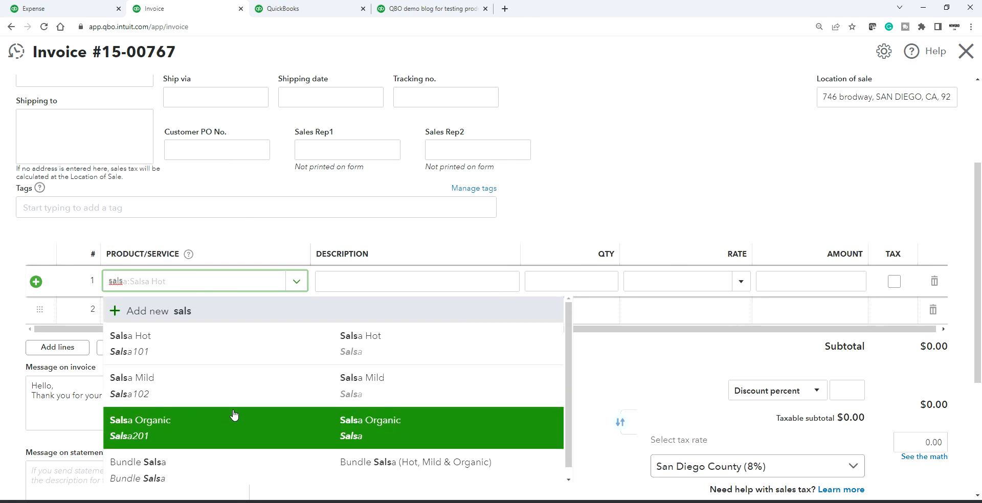
click(205, 463)
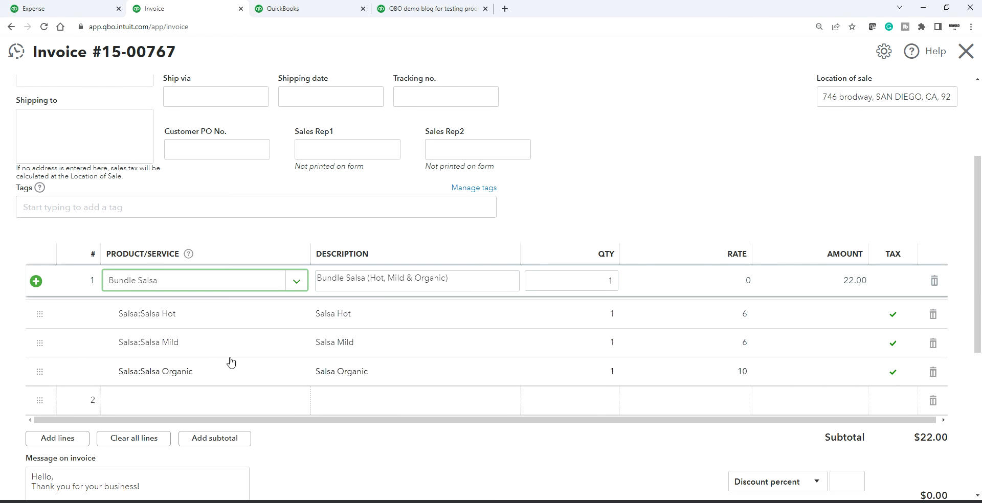
click(746, 282)
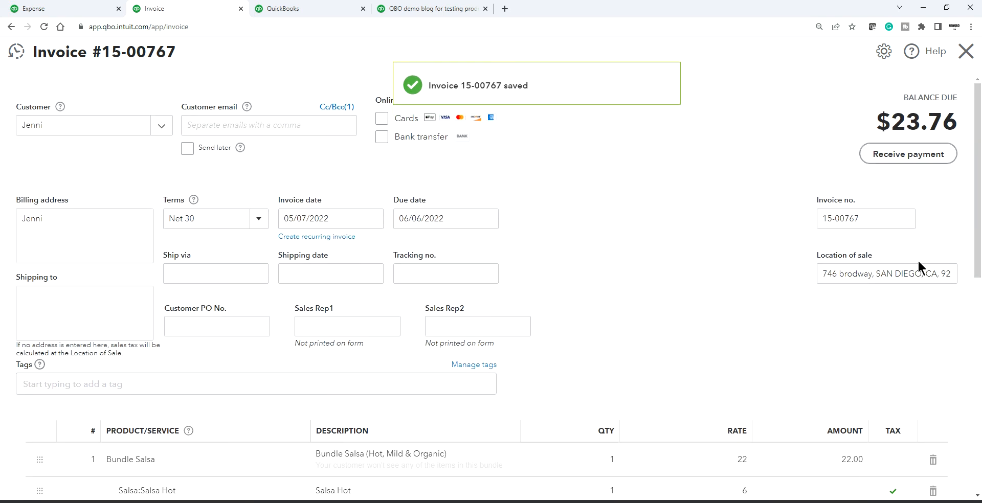
click(966, 52)
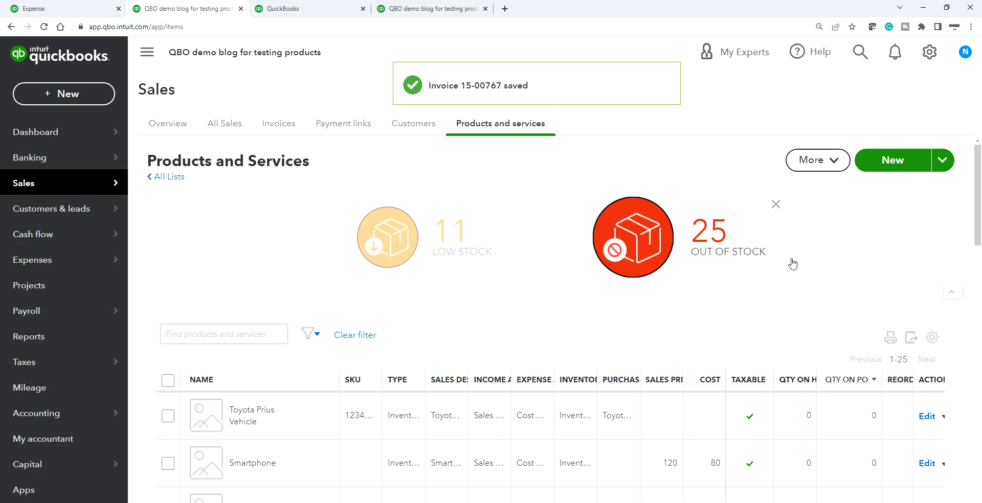
- Switch to the Photos slides and advance to the slide about importing products through CSV files
scroll(748, 290, down, 1)
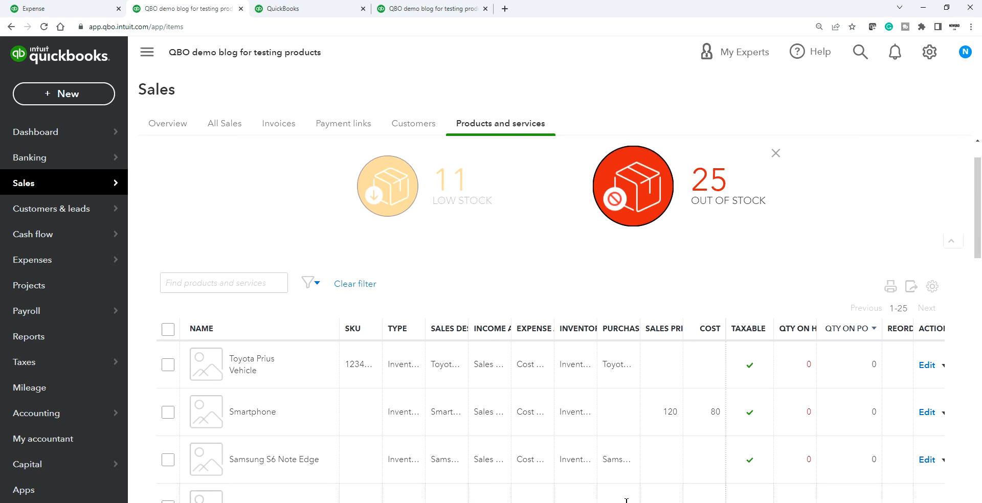
key(alt+Tab)
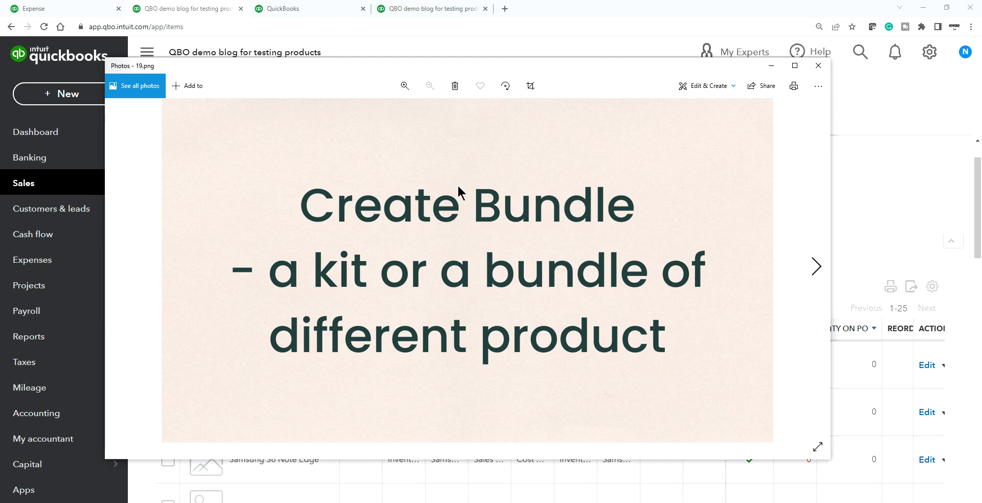
click(818, 264)
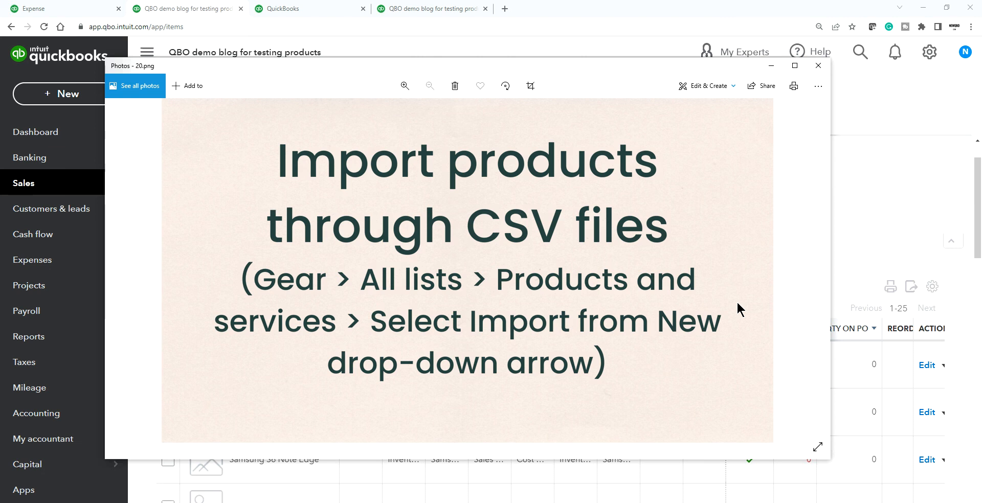
- Return to the browser, open the import page for products and services, and review the fields required for importing inventory
click(896, 182)
scroll(844, 230, up, 2)
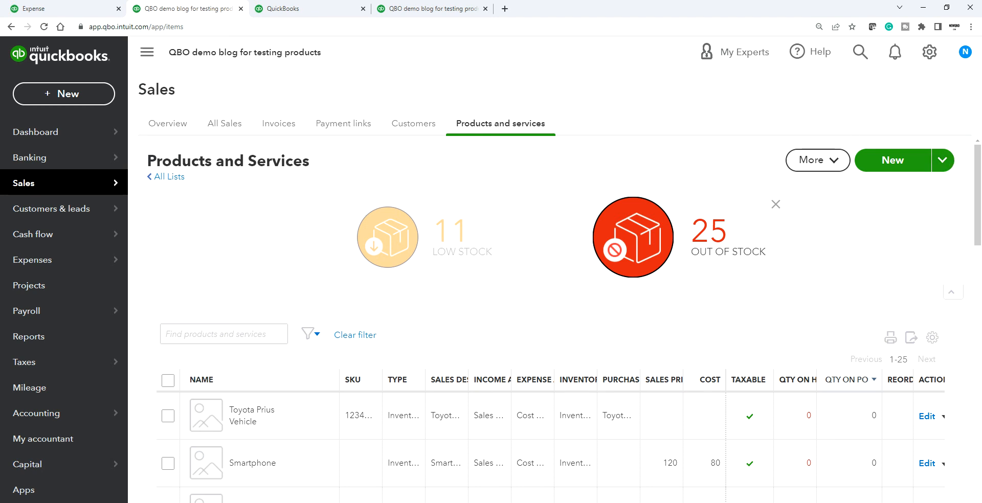
click(942, 159)
click(886, 194)
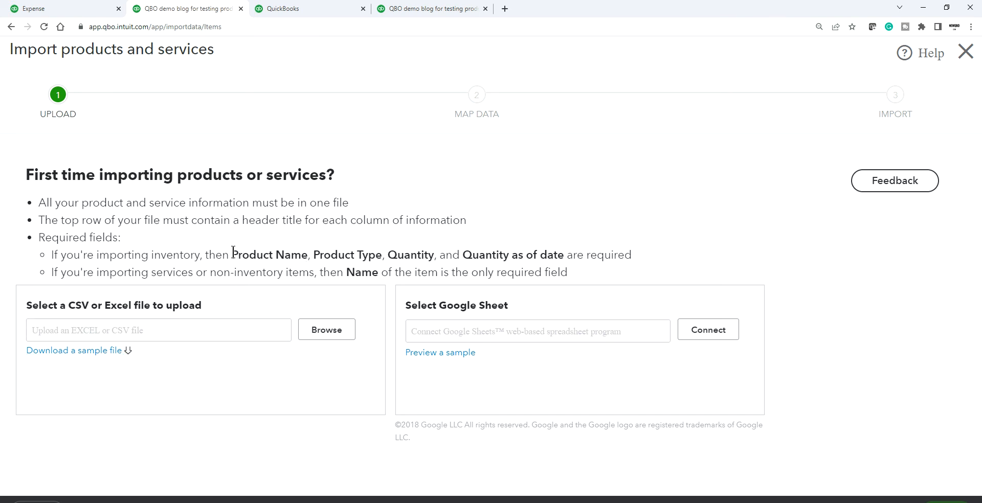
drag(232, 251, 273, 252)
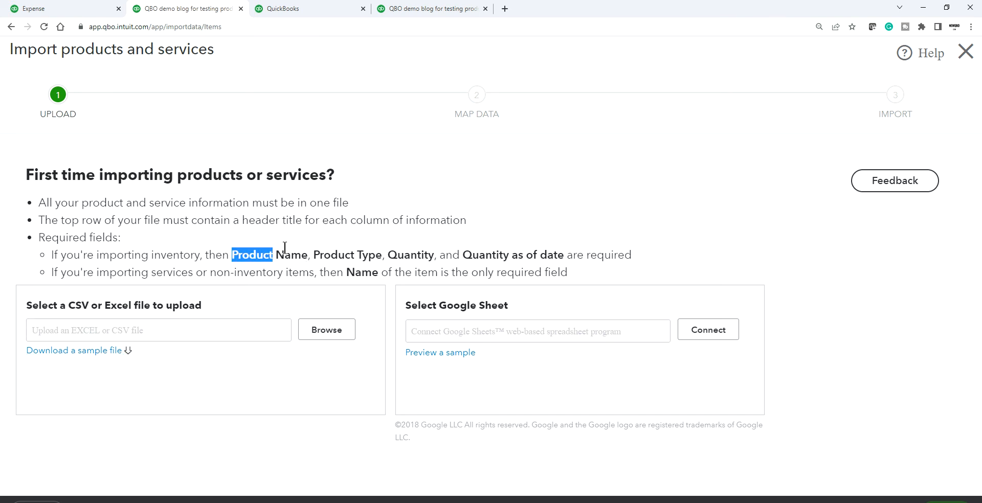
click(331, 250)
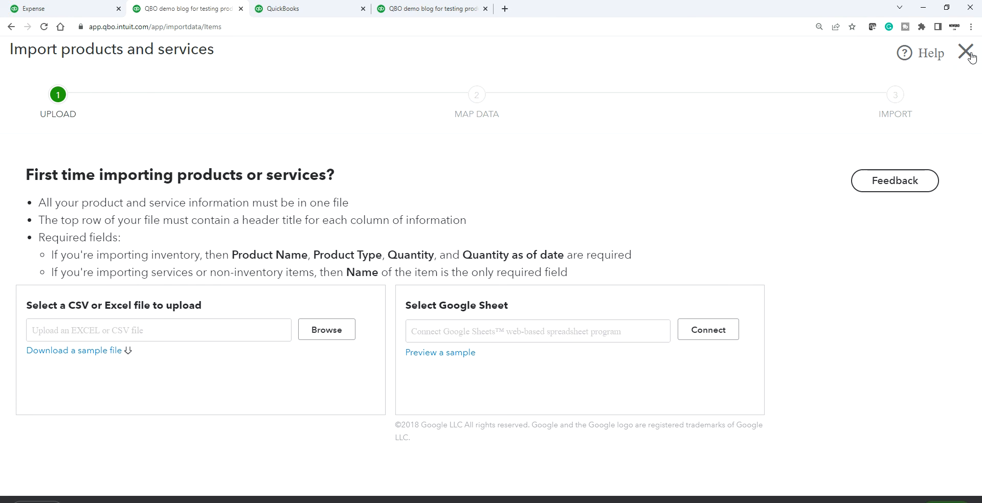
- Look through the other open tabs and bring up the Products and Services list in the one showing the Banking page
click(412, 9)
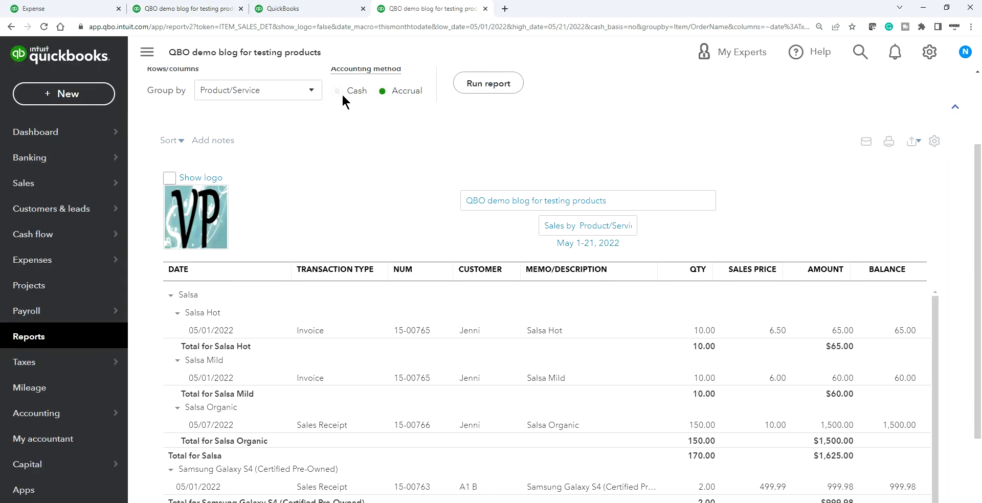
click(79, 9)
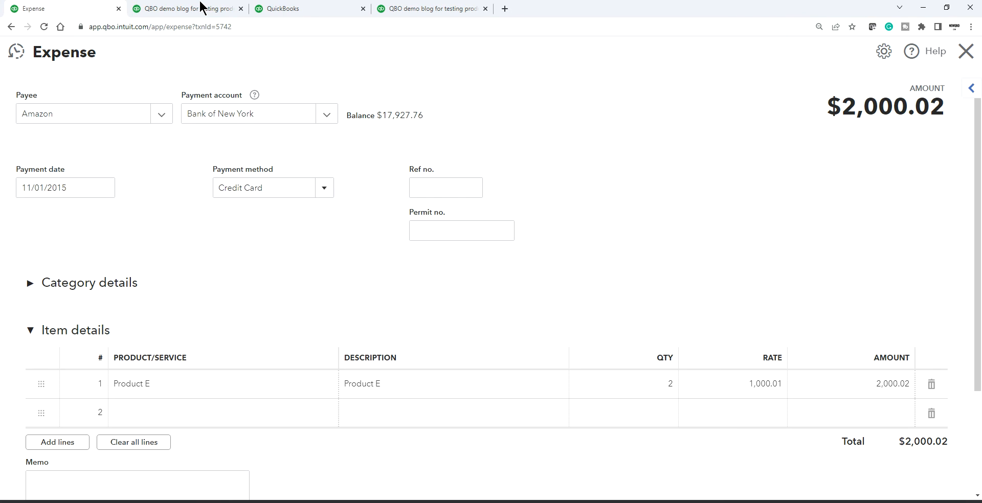
click(294, 10)
mouse_move(56, 175)
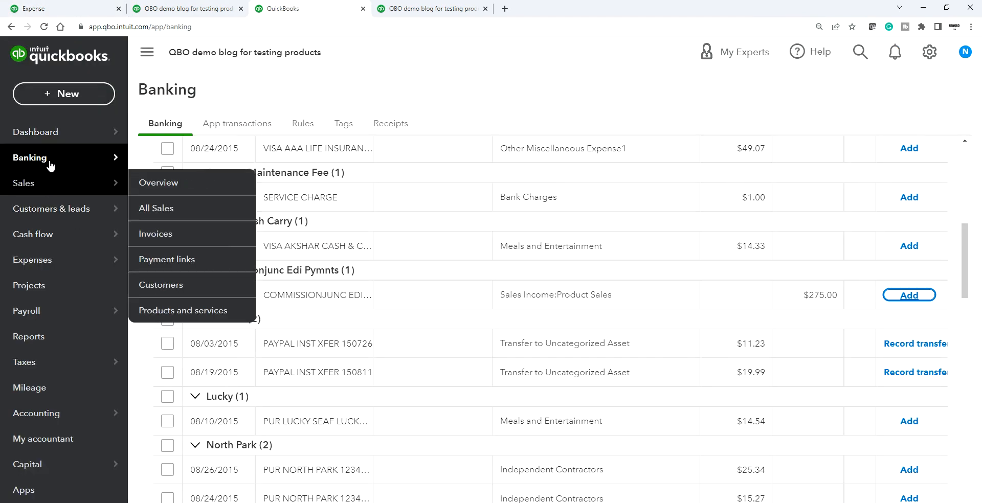
mouse_move(50, 134)
click(180, 134)
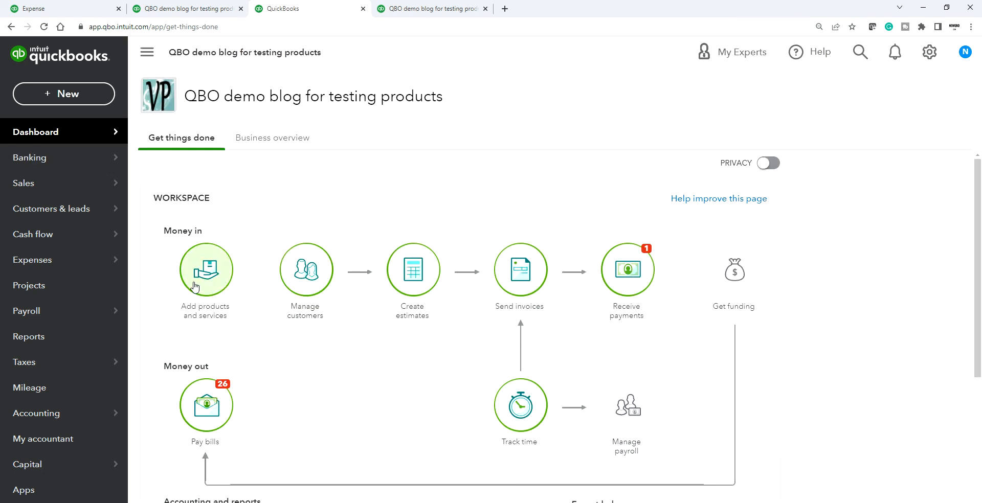
click(186, 375)
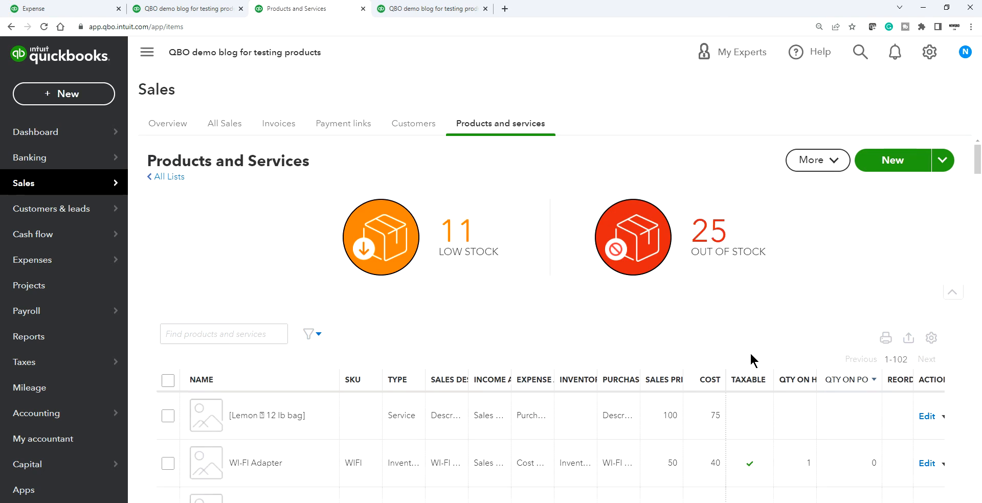
scroll(742, 363, down, 1)
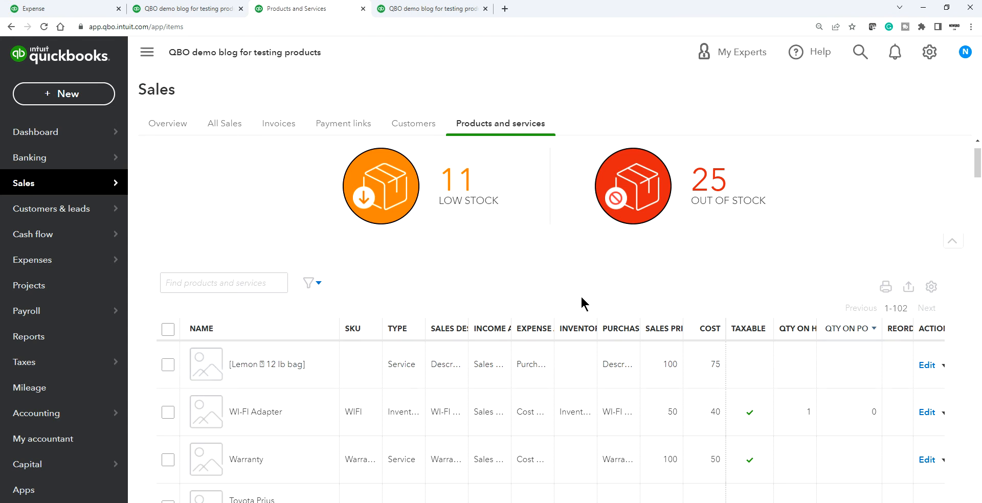
- Go back to the import page, examine the Quantity and Quantity as of date requirements, and close the import without uploading a file
click(415, 8)
click(60, 7)
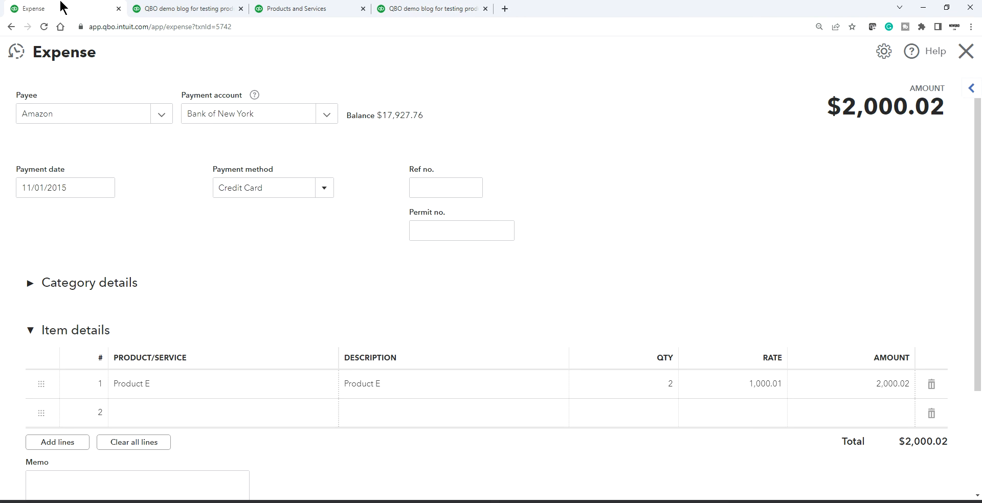
click(196, 7)
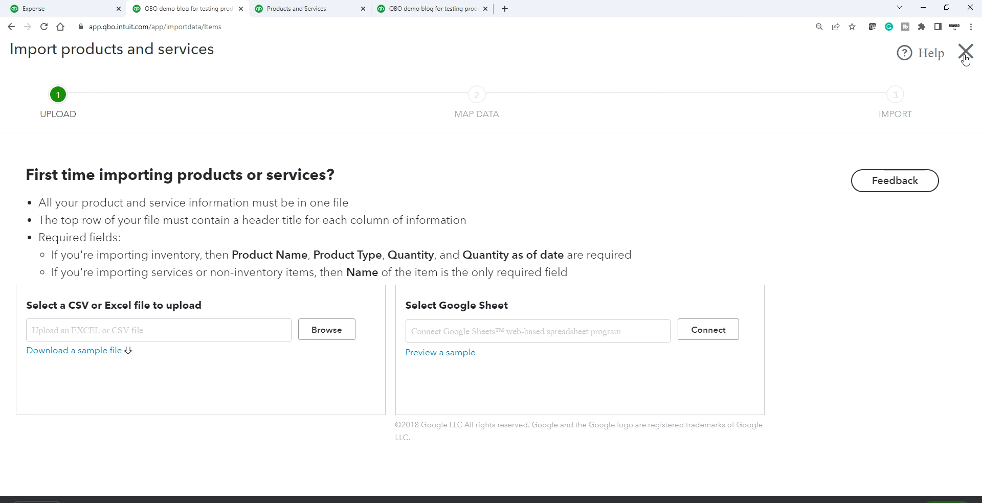
drag(461, 255, 523, 251)
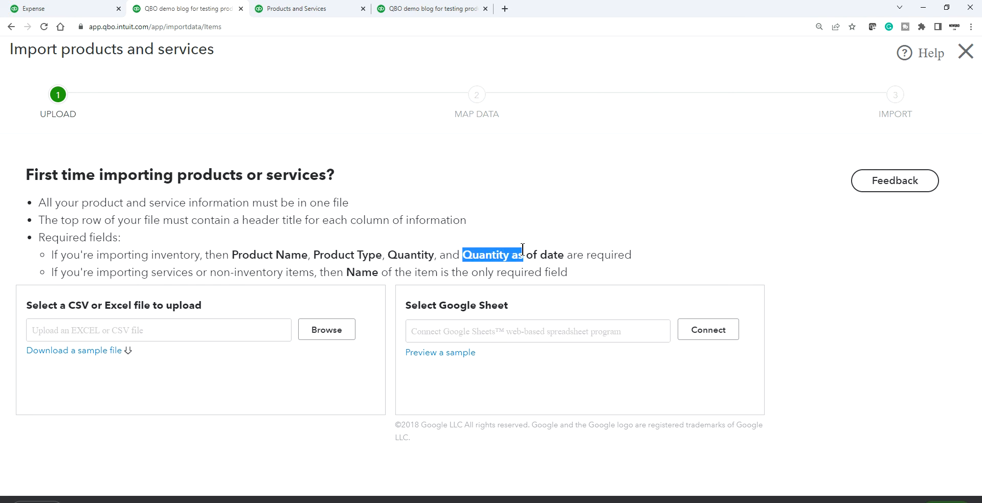
drag(383, 251, 442, 248)
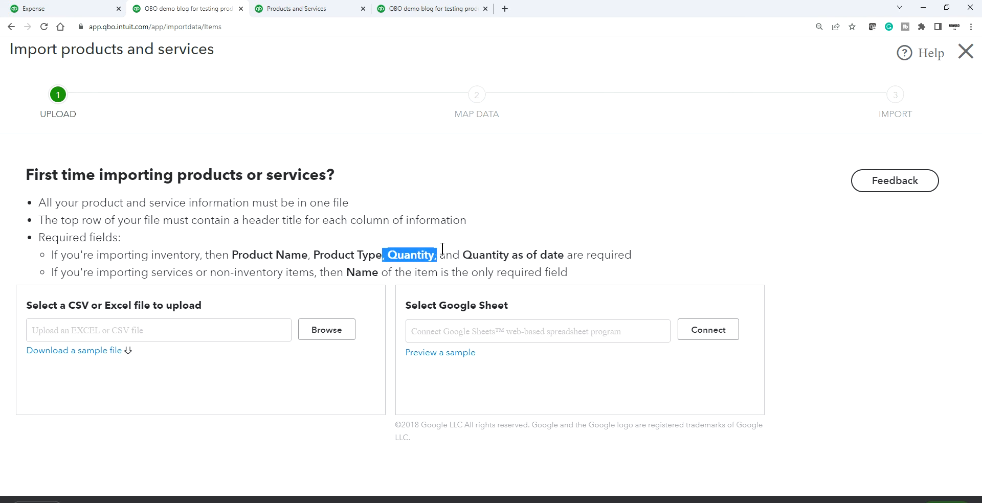
click(483, 256)
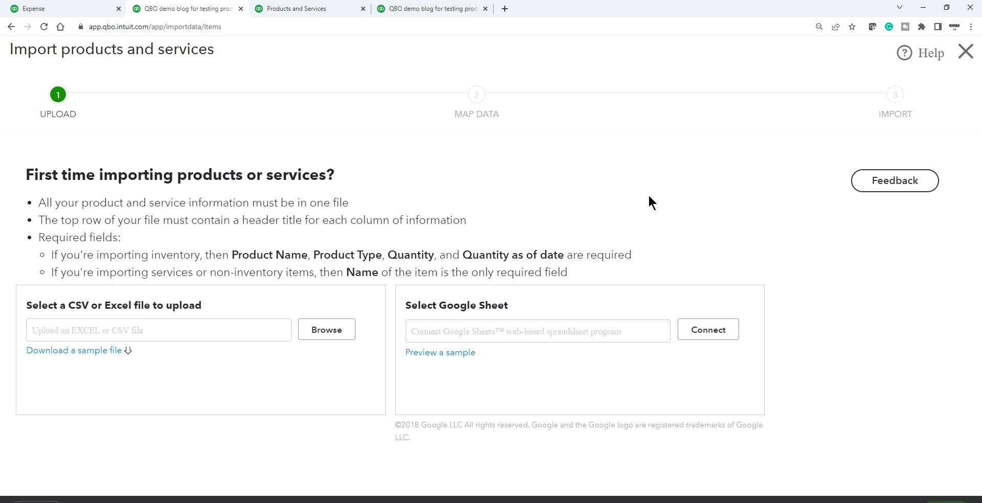
click(966, 51)
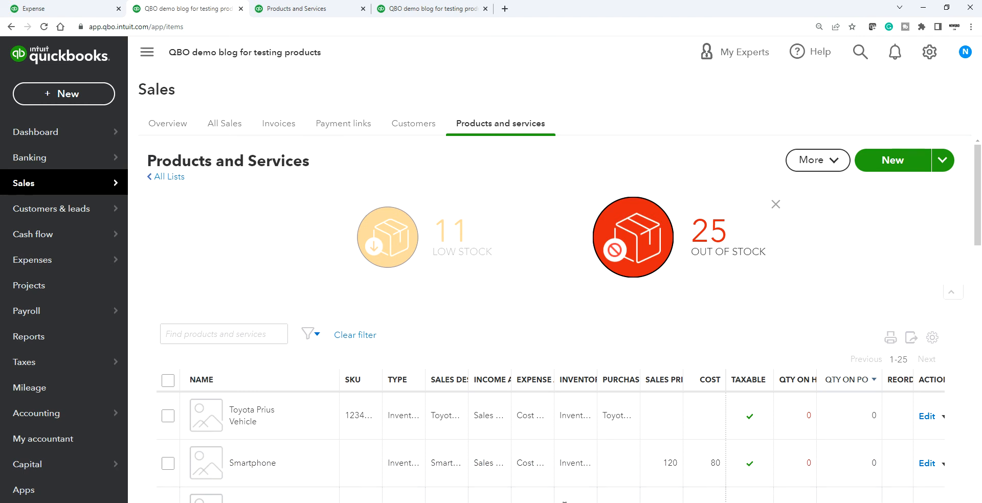
- Switch to the Photos slides and advance to the closing slide
key(alt+Tab)
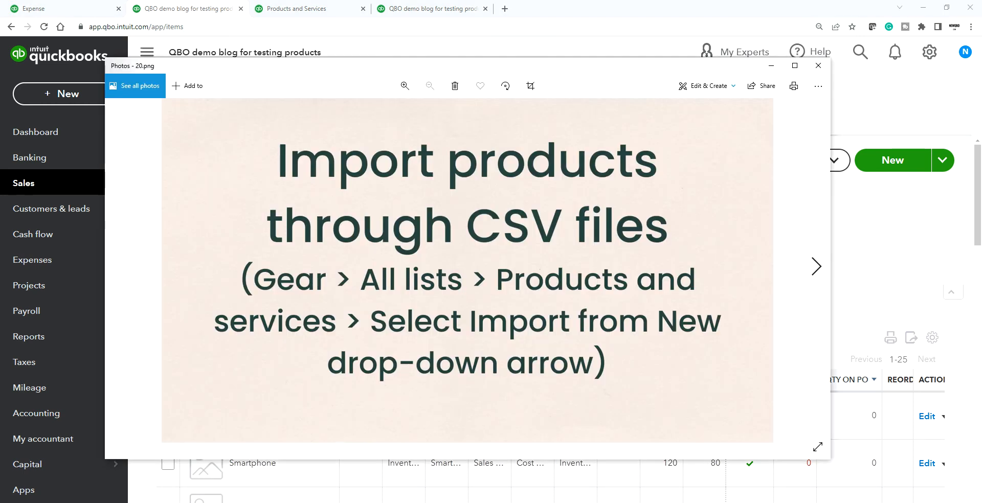
click(817, 266)
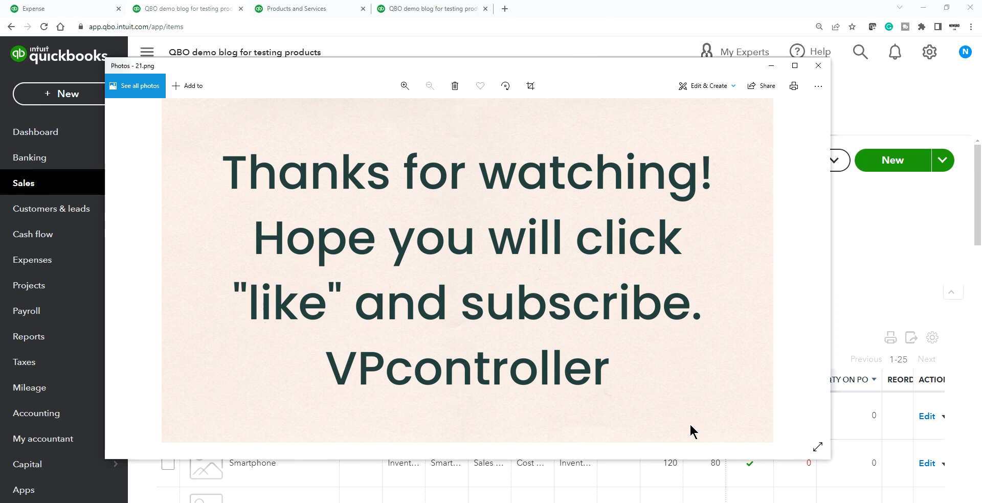